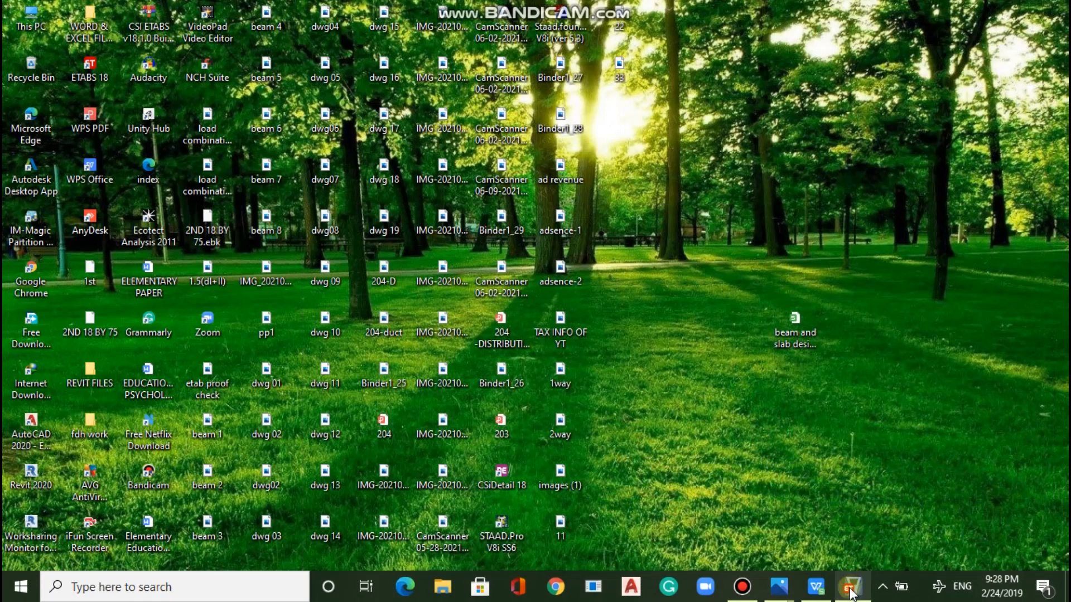
Switch to ETABS and save a copy of the model as LEC9-design in the fdh work folder.
left_click(852, 587)
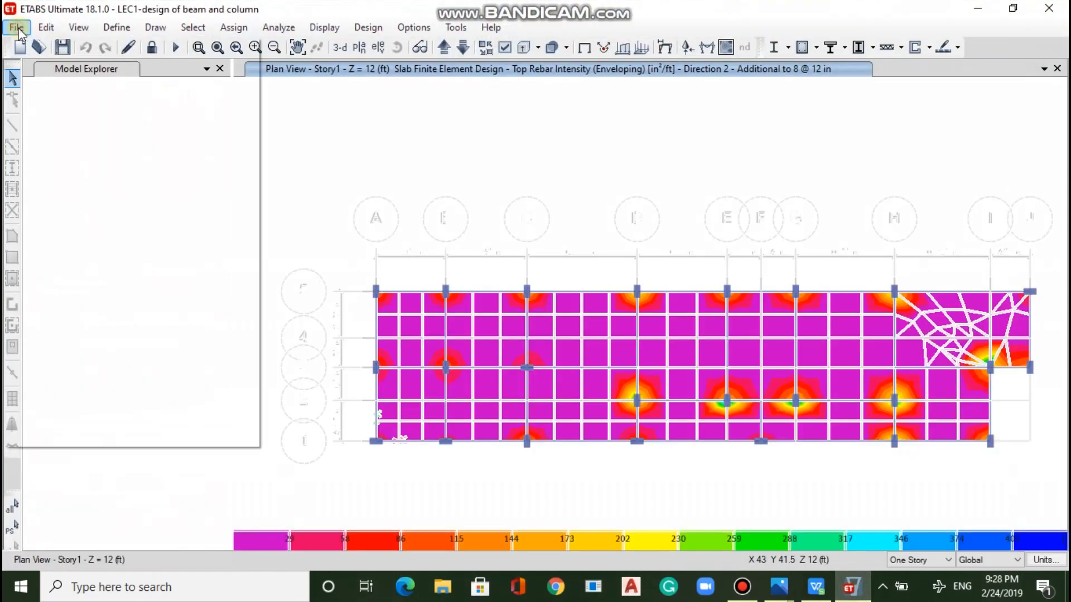
left_click(17, 28)
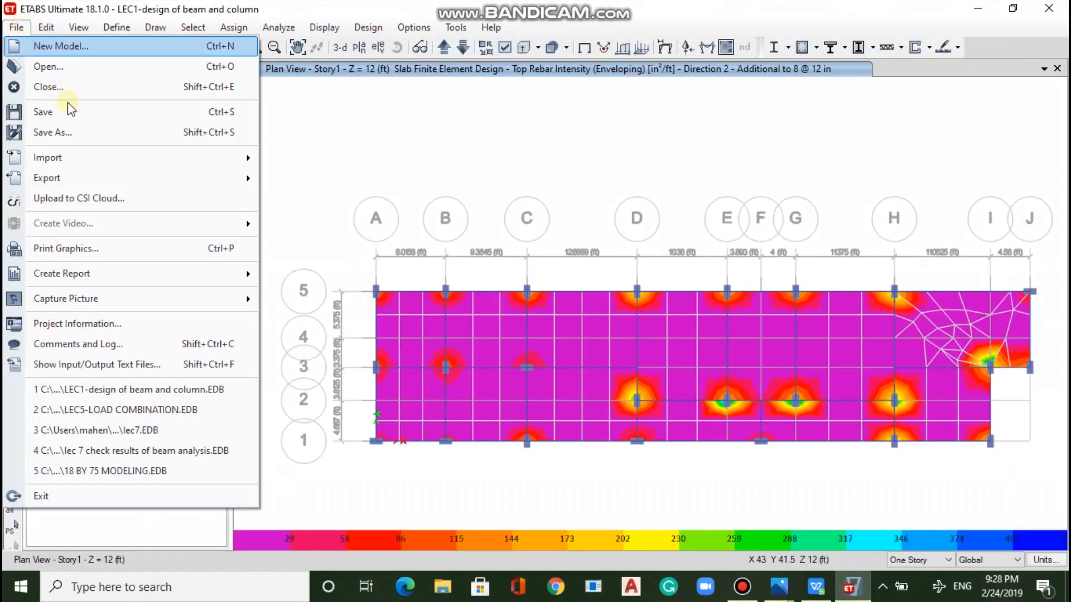
left_click(133, 131)
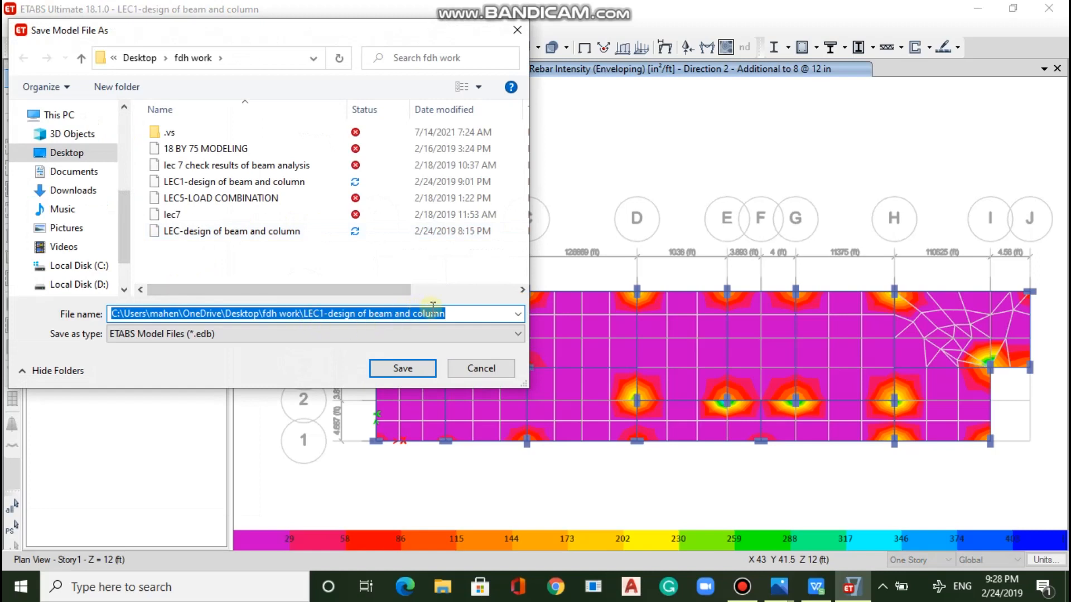
left_click(449, 313)
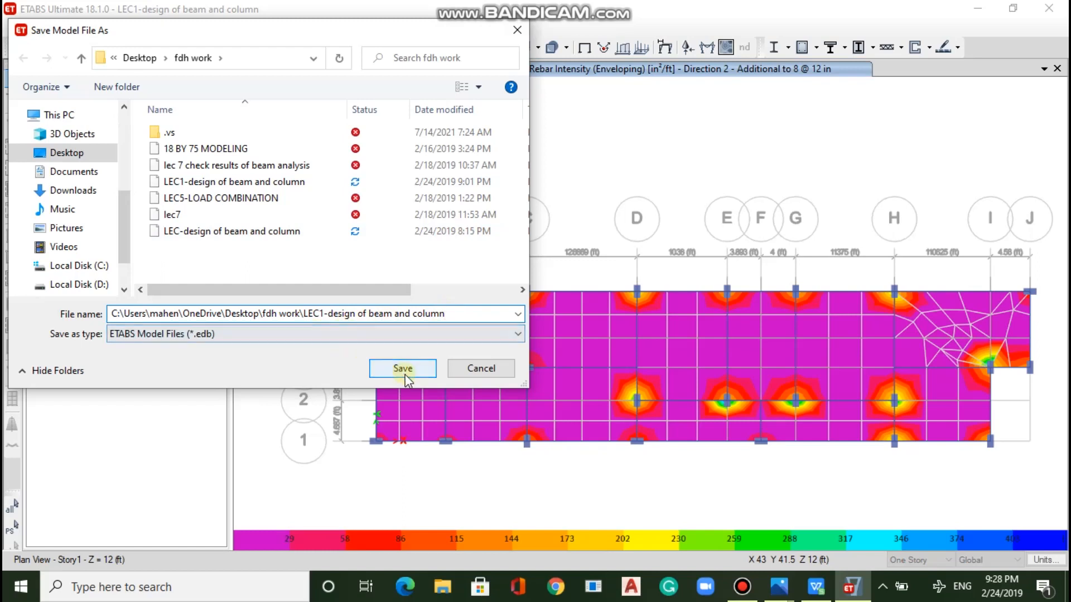
left_click(323, 313)
key("BackSpace")
type("9")
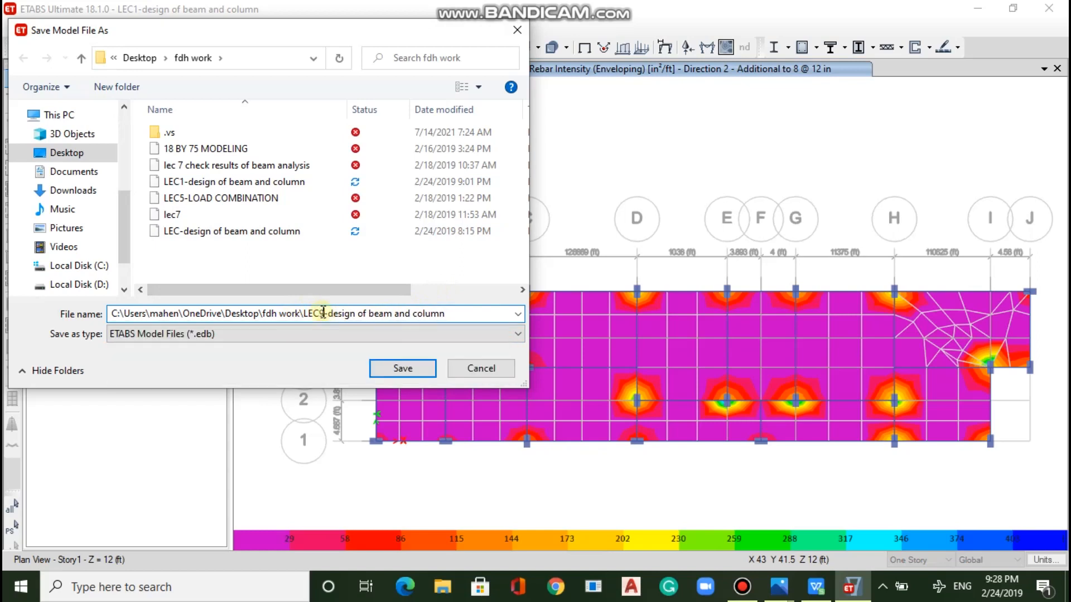
left_click_drag(446, 313, 358, 313)
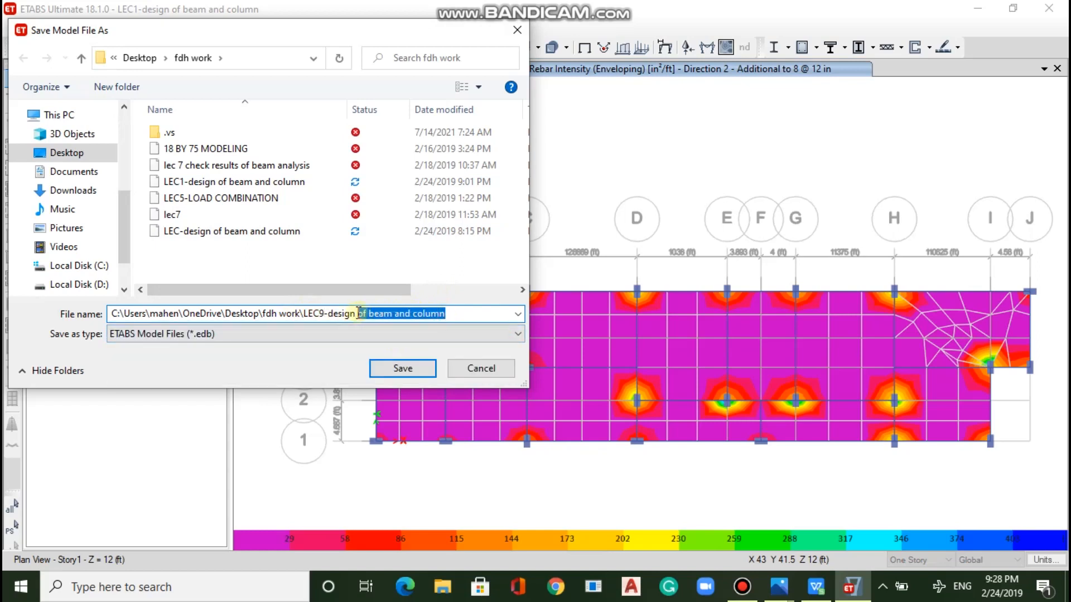
key("BackSpace")
left_click(398, 368)
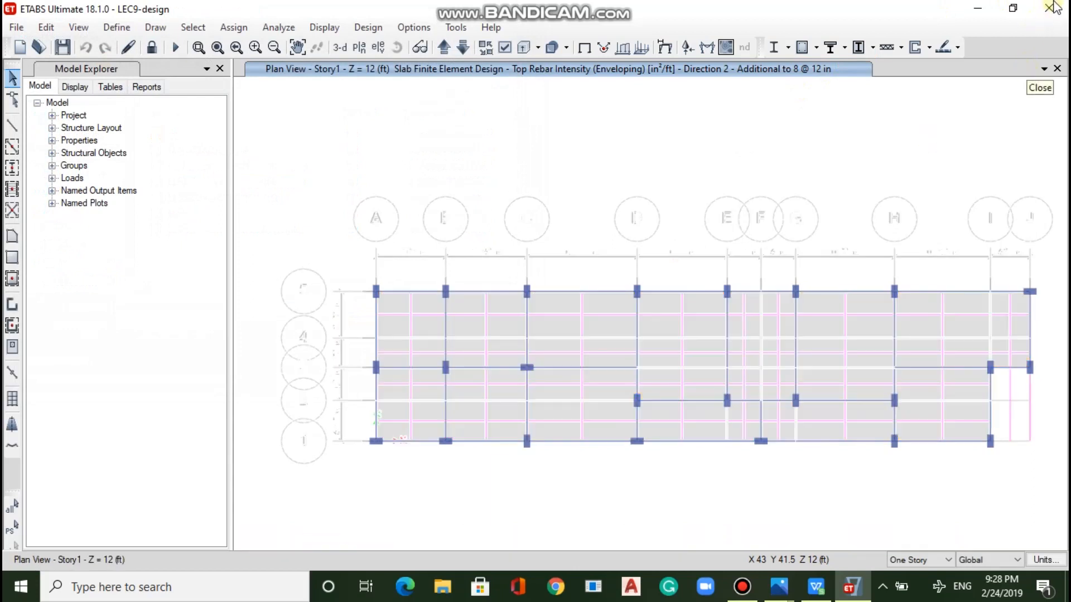
Close ETABS, then launch CSiDetail 18 from the desktop and maximize its window.
left_click(1051, 7)
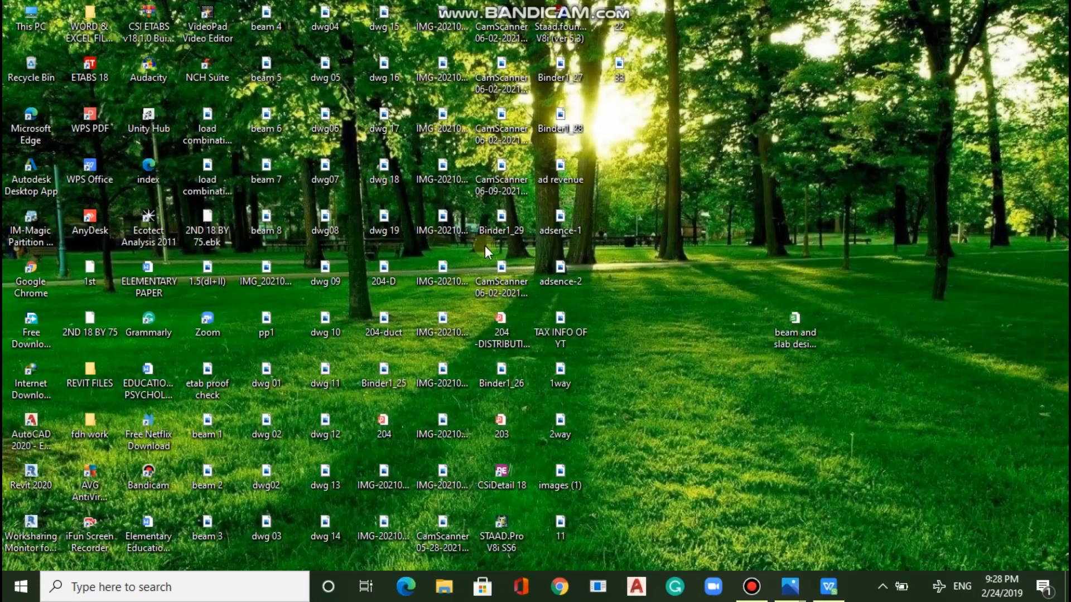
left_click_drag(497, 470, 732, 417)
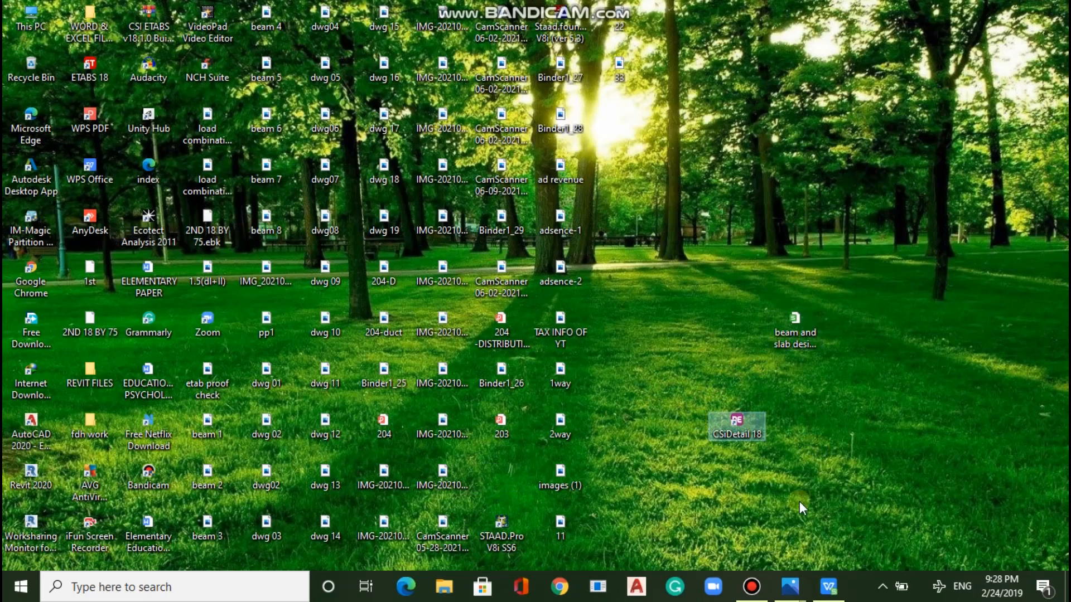
double_click(744, 436)
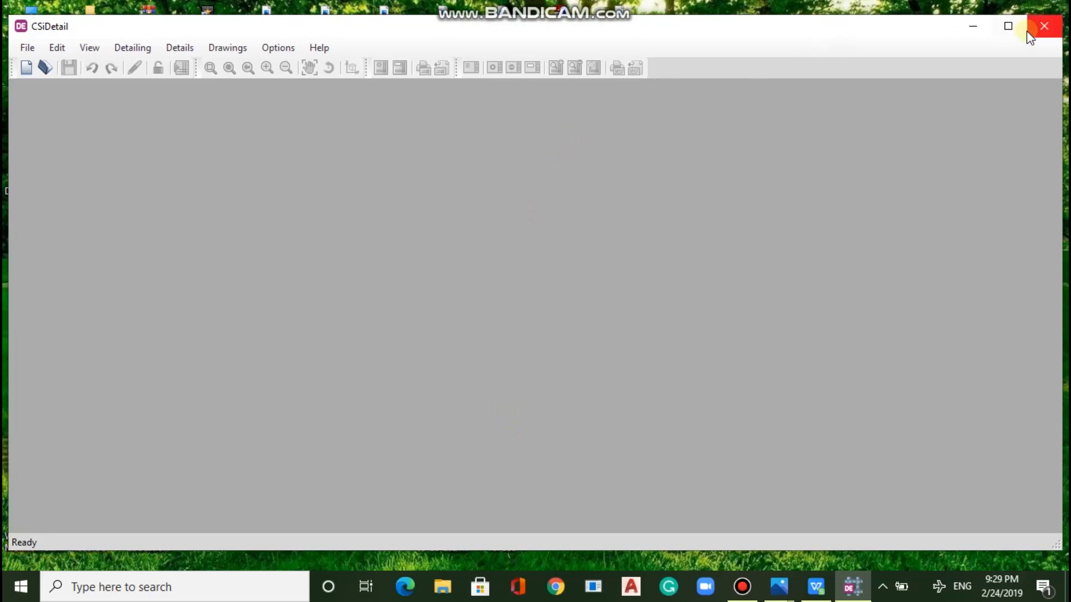
left_click(1009, 26)
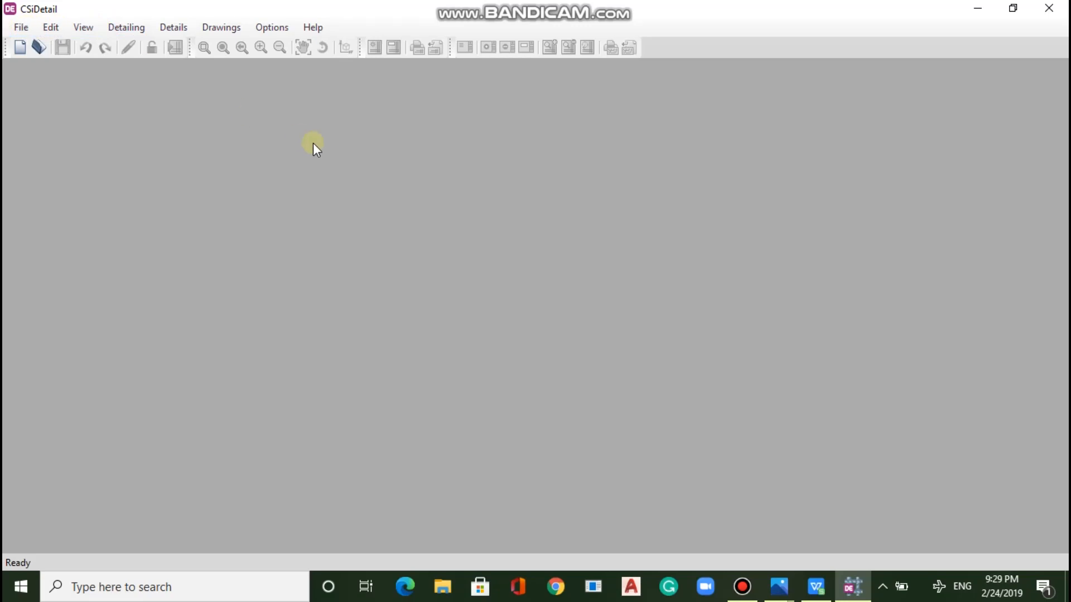
Start a new detailing and load the LEC9-design ETABS model from the desktop's fdh work folder, accepting the import warnings.
left_click(20, 29)
left_click(35, 41)
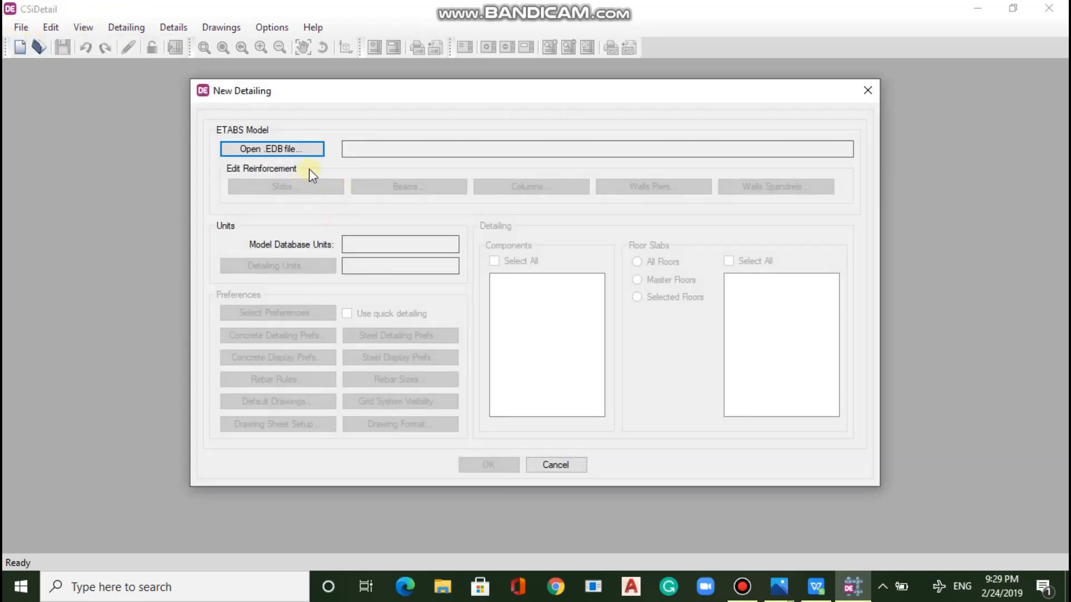
left_click(265, 152)
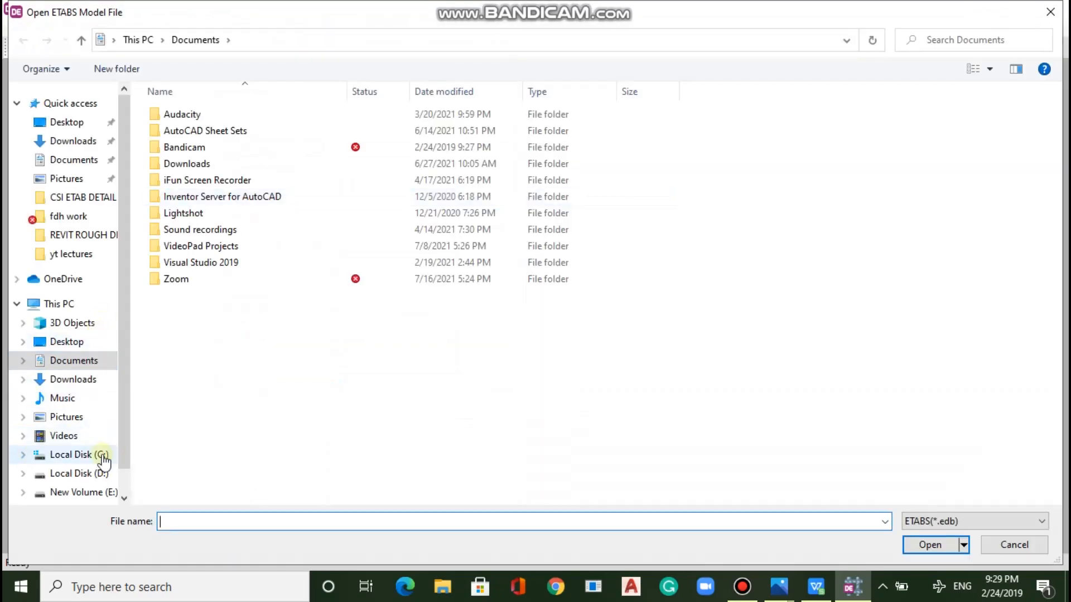
left_click(89, 474)
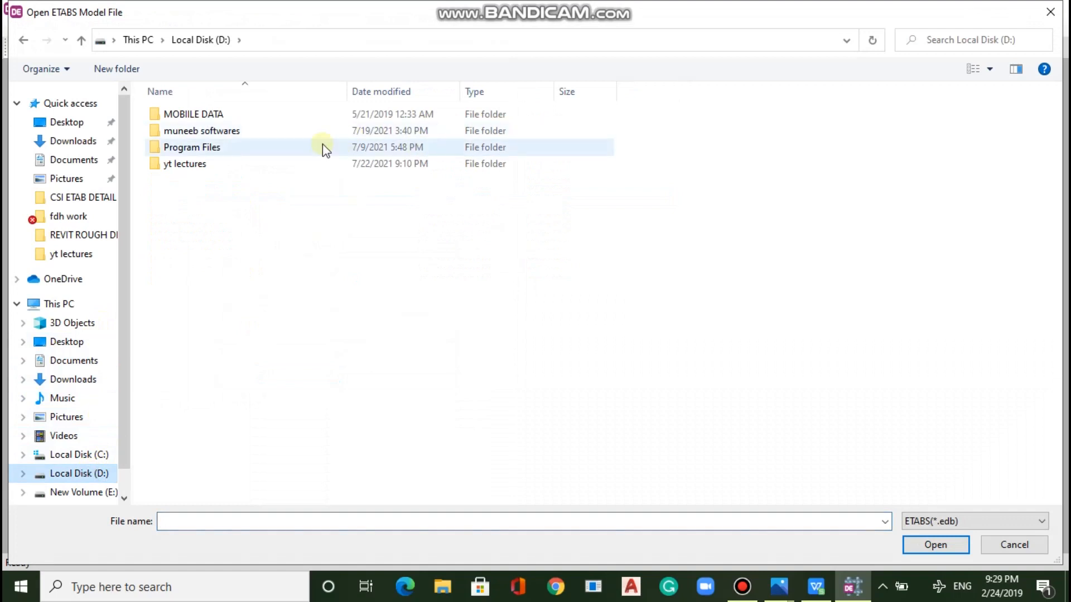
double_click(294, 164)
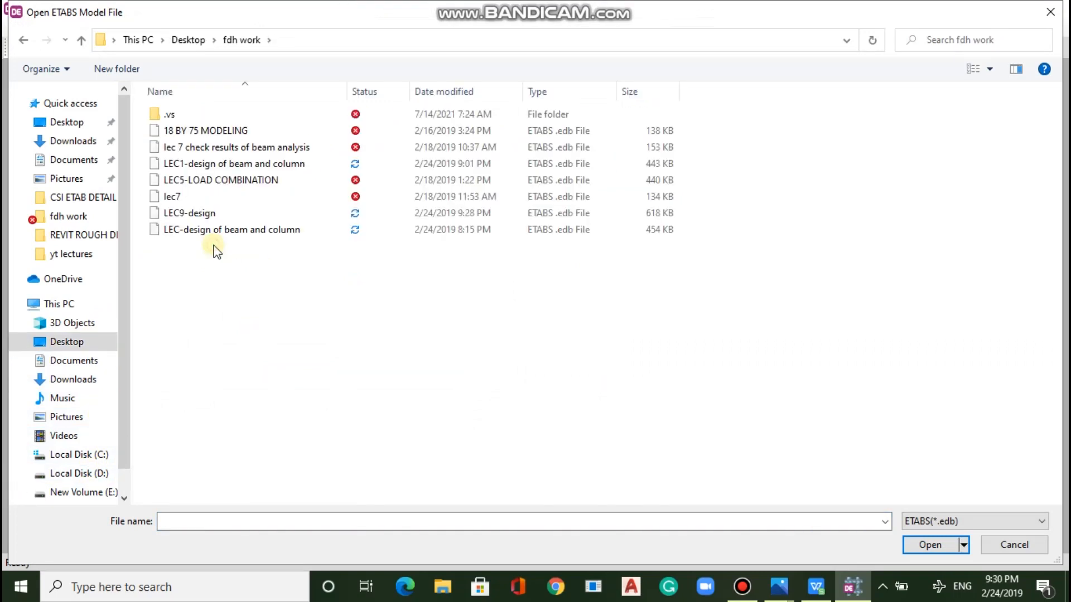
left_click(230, 213)
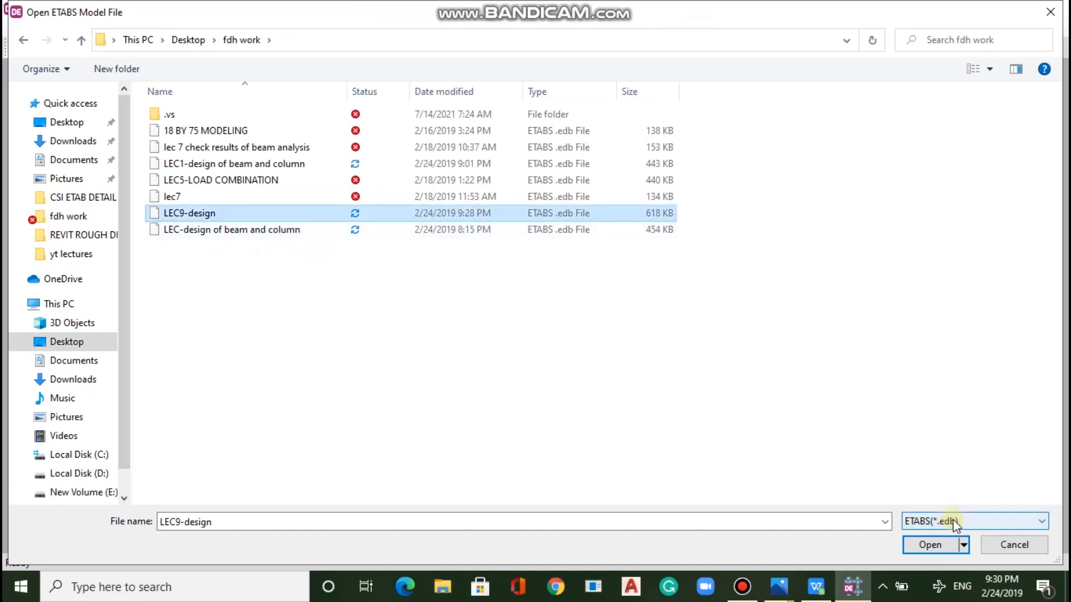
left_click(931, 541)
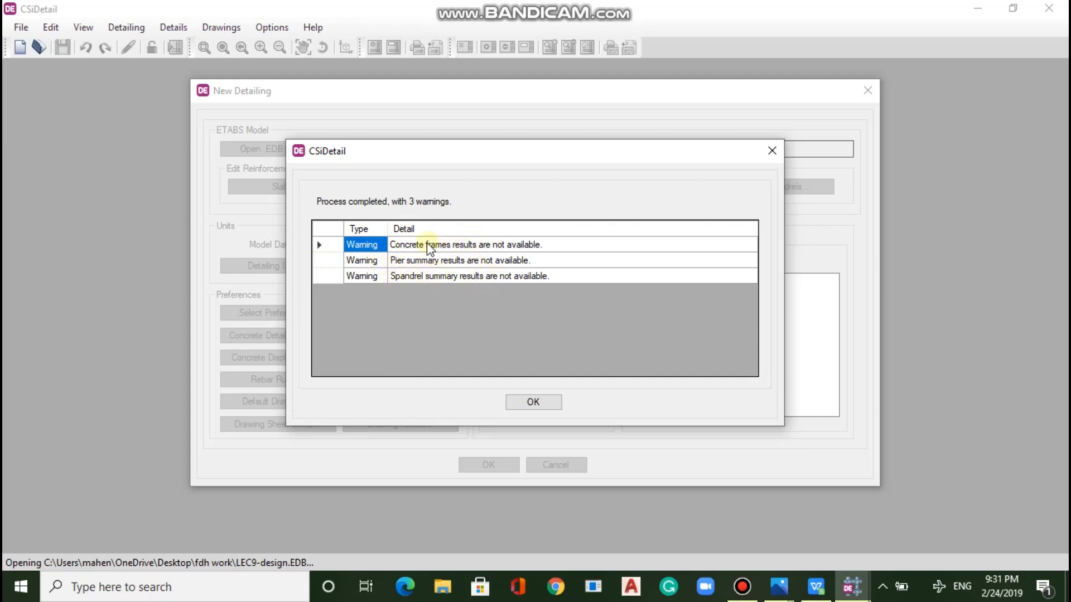
left_click(534, 402)
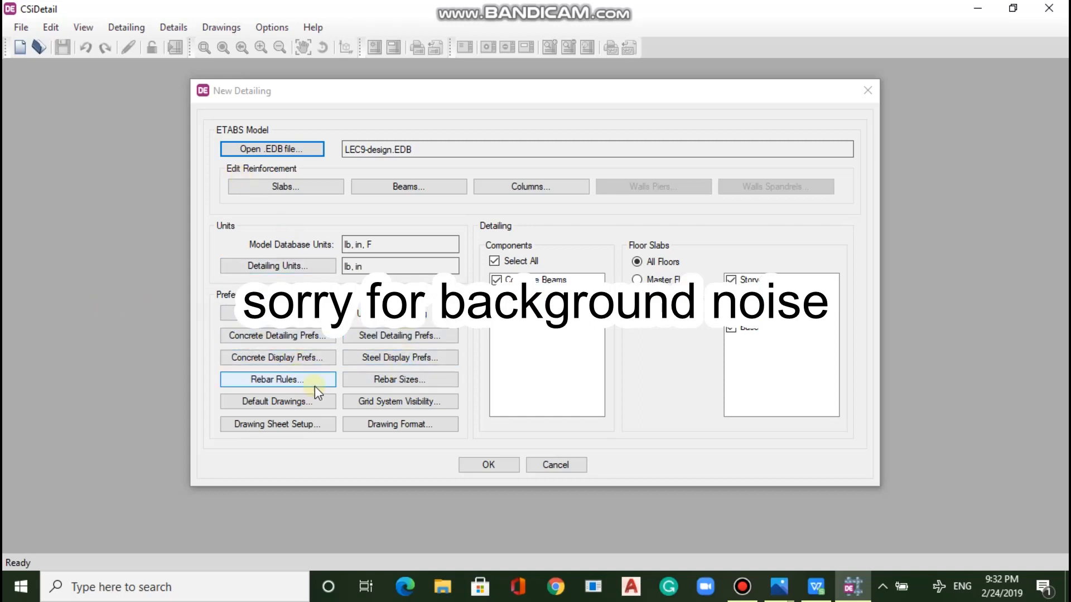
Apply the ACI-318-14 standard preferences to the new detailing.
left_click(278, 357)
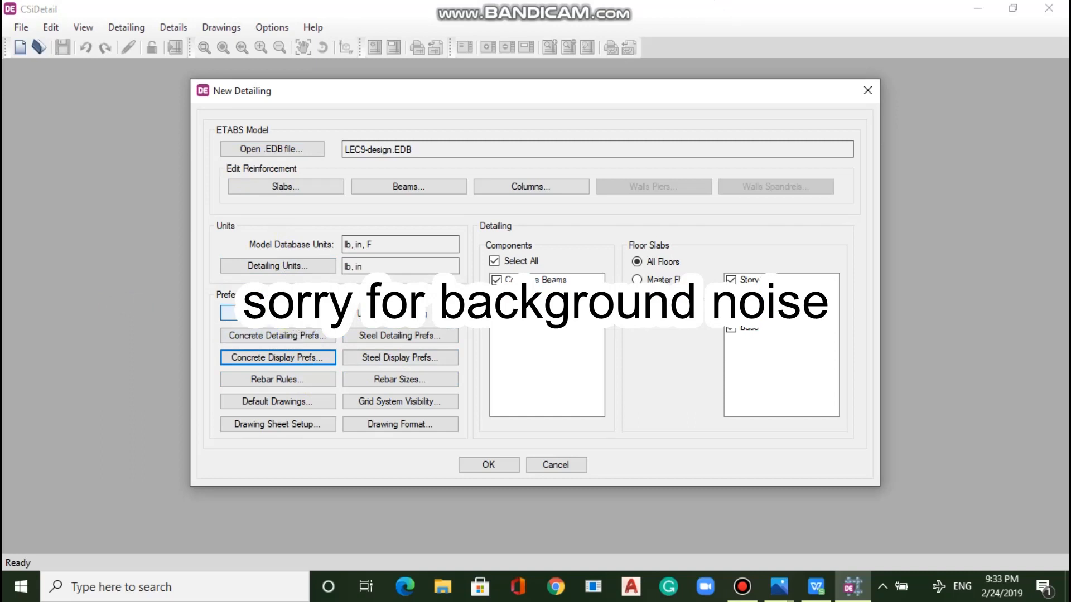
left_click(279, 312)
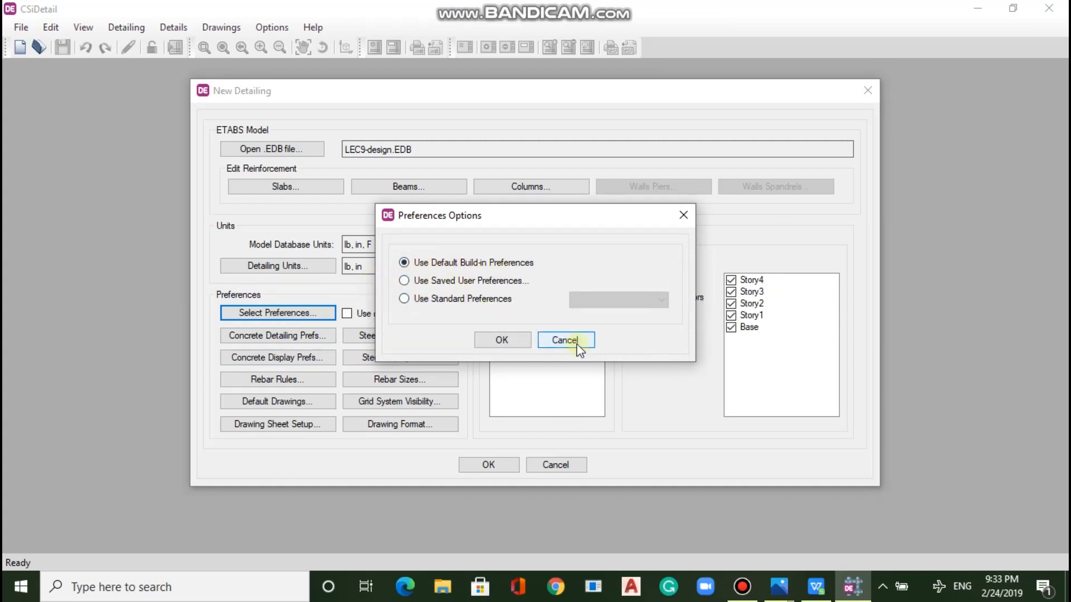
left_click(439, 299)
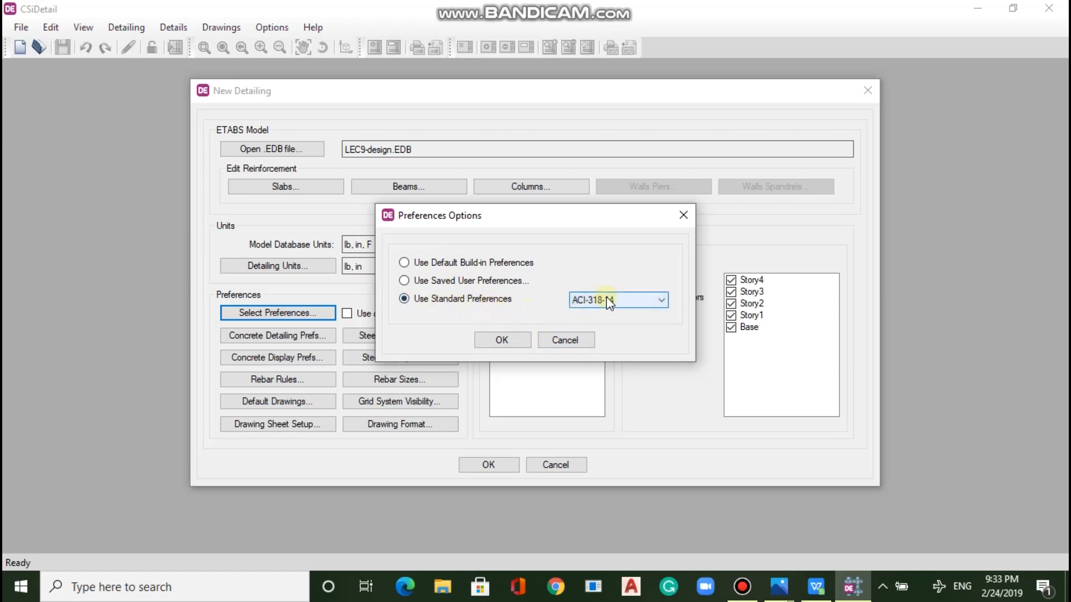
left_click(452, 303)
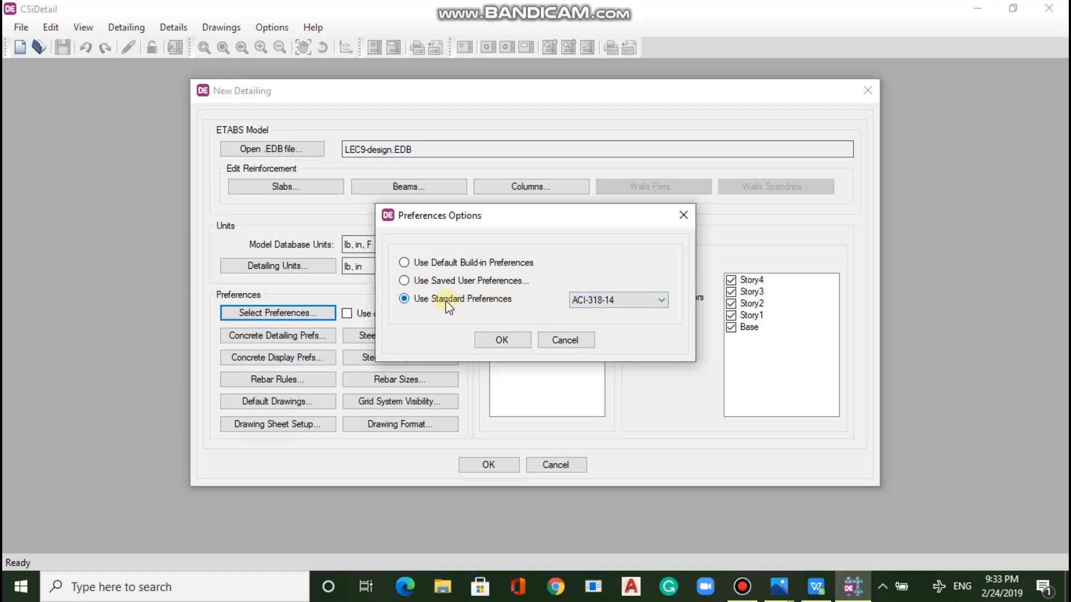
left_click(522, 338)
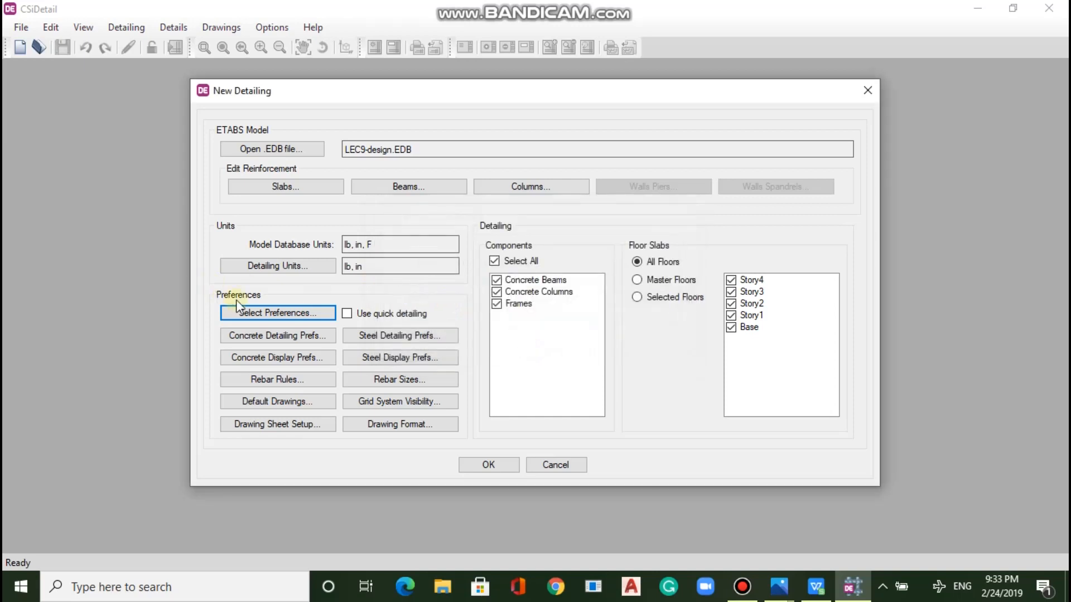
Apply the default built-in preferences to the new detailing.
left_click(259, 310)
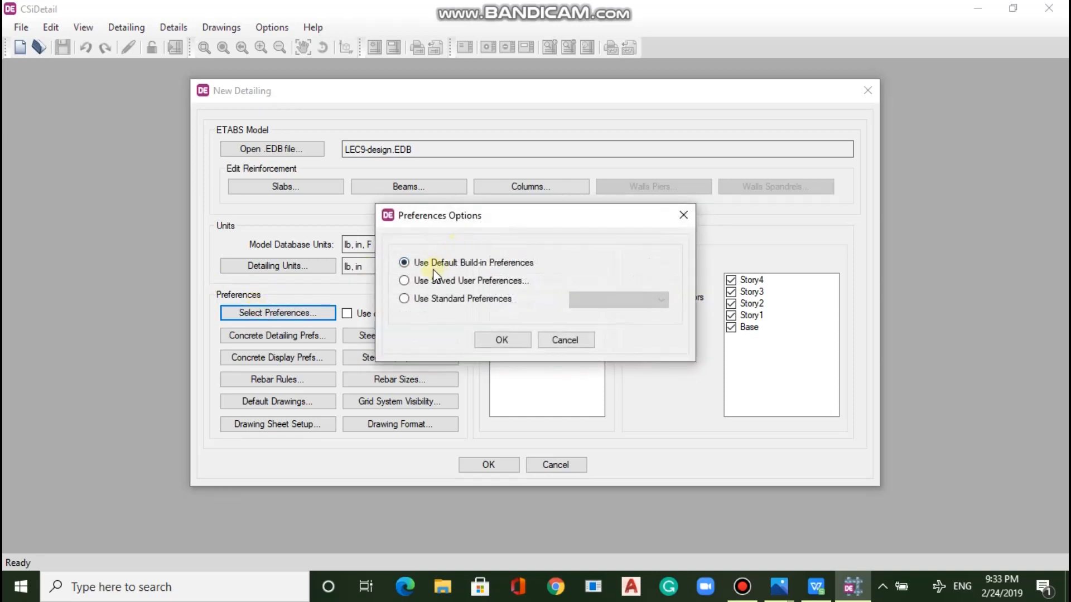
left_click(498, 338)
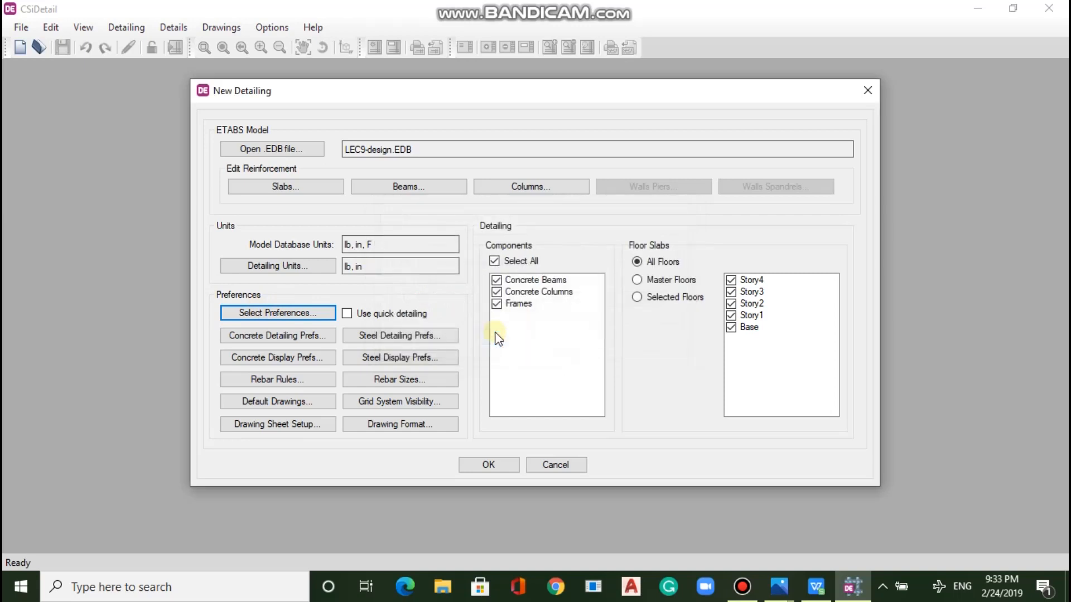
Review the concrete detailing preferences for slabs, beams and columns, including labels, scales and sizes, and accept them.
left_click(283, 336)
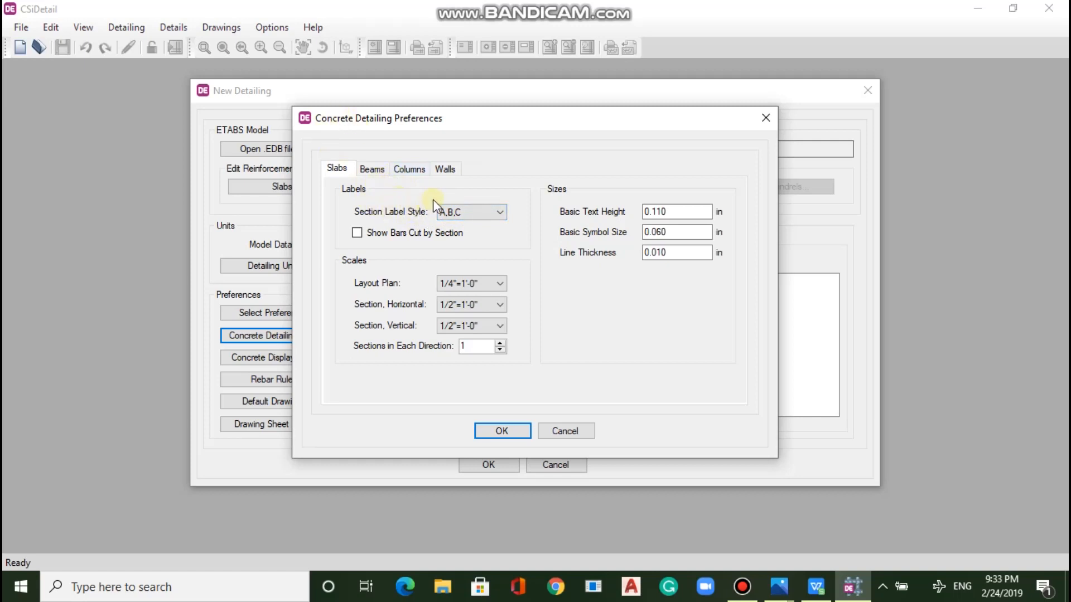
left_click(369, 170)
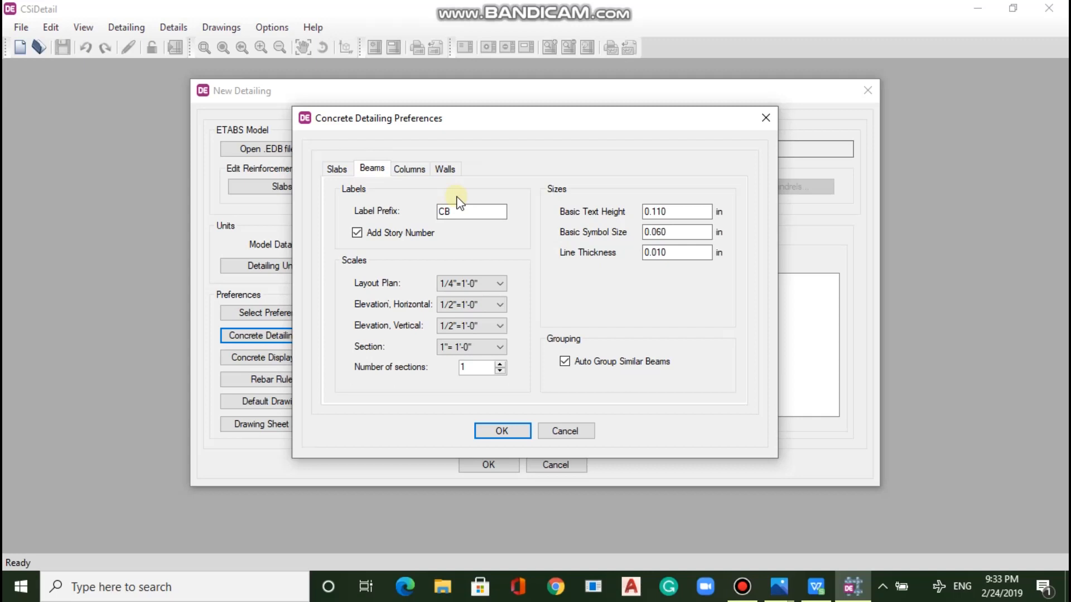
left_click(409, 169)
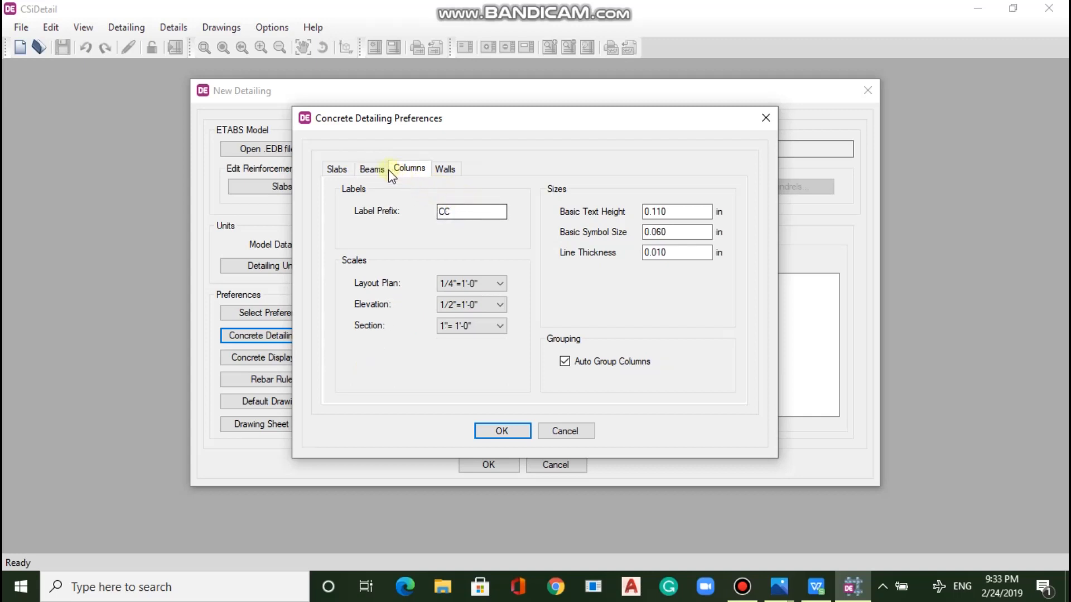
left_click(372, 168)
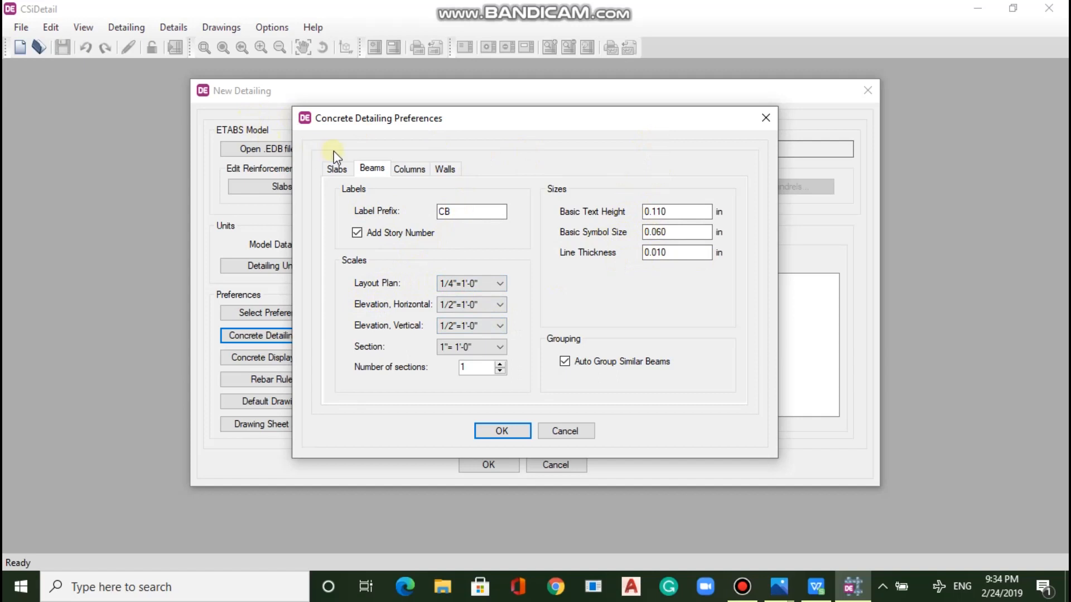
left_click(335, 169)
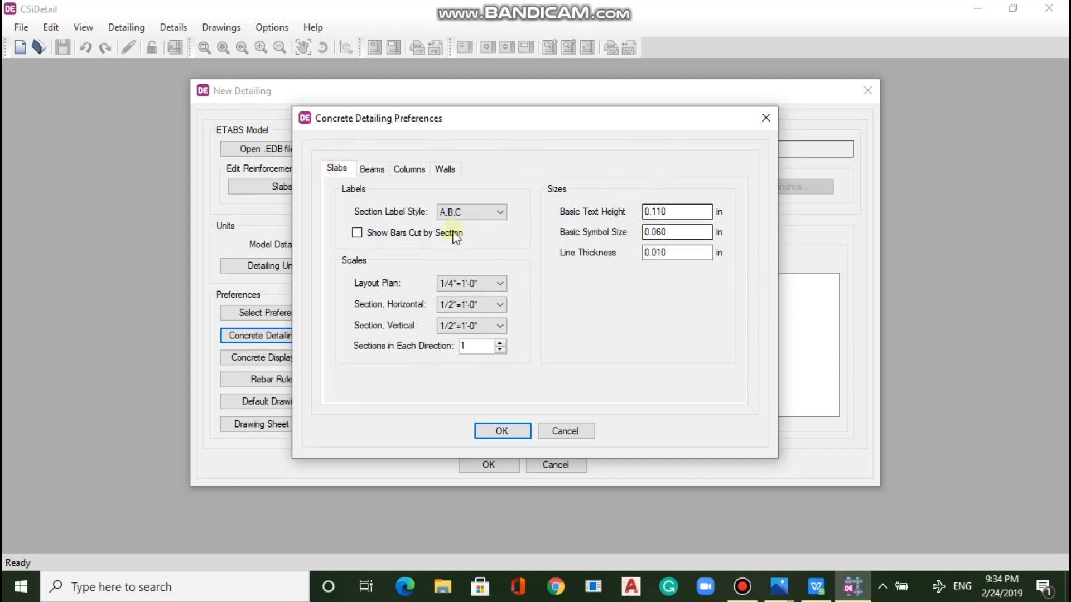
left_click(489, 431)
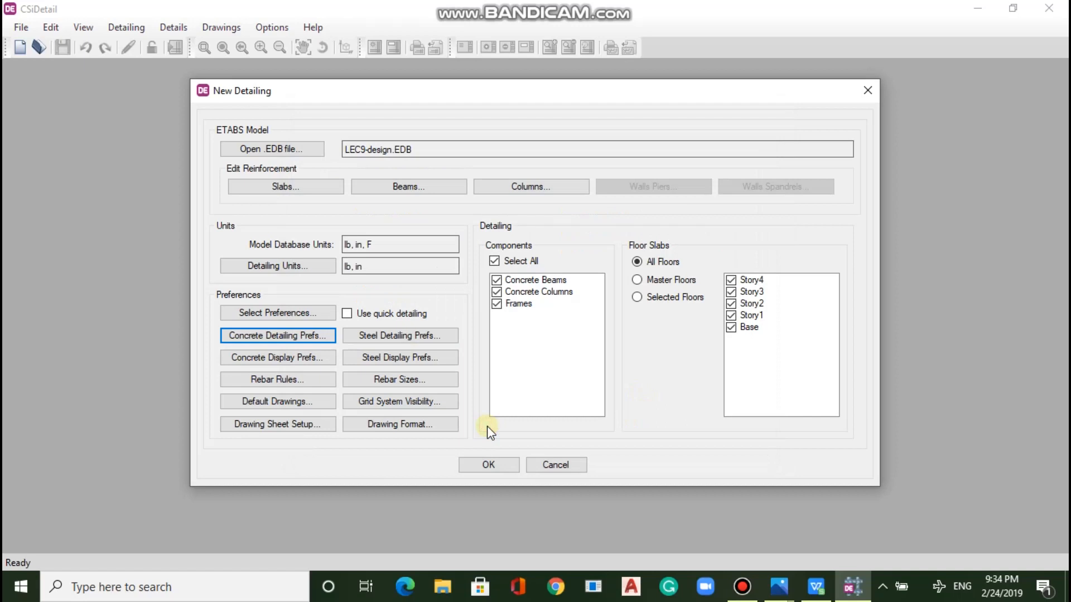
In the concrete display preferences, set the slab plan rebar calls to omit bar count and include bar spacing, rebar prefix and advanced rules.
left_click(303, 362)
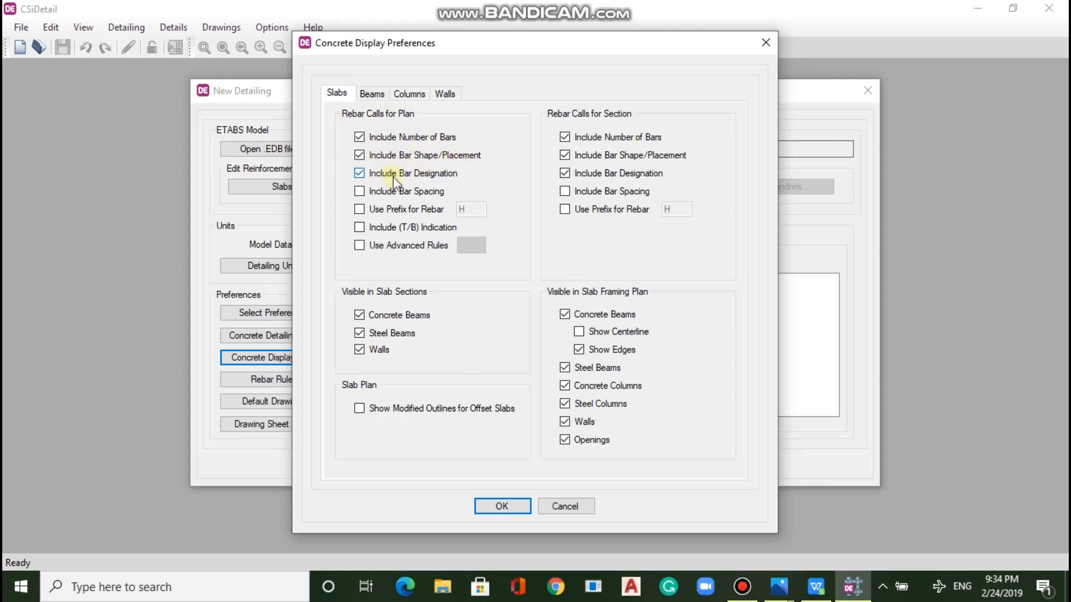
left_click(359, 191)
left_click(359, 210)
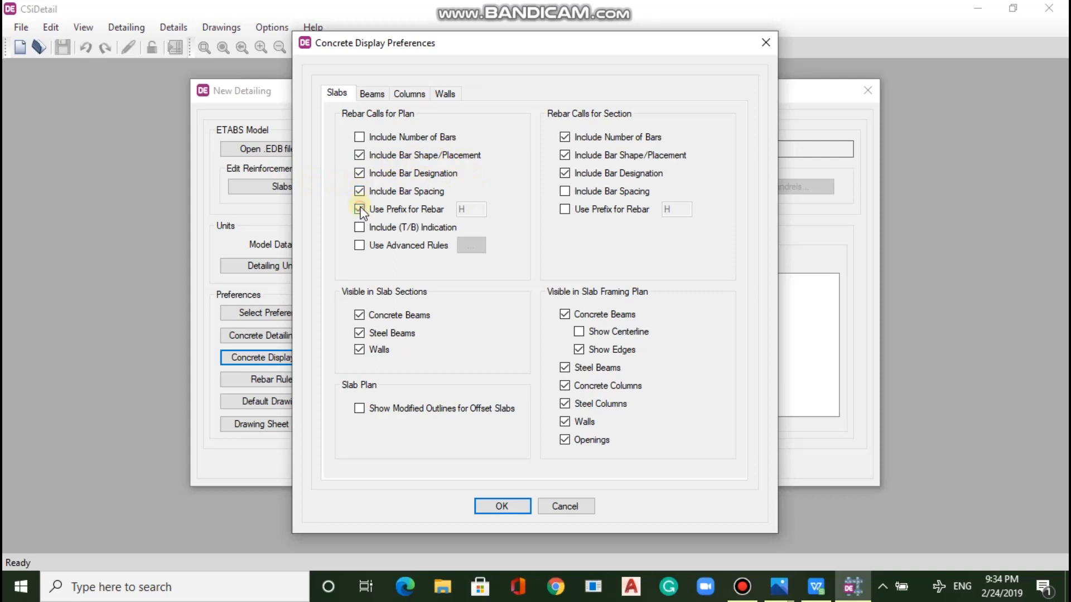
left_click(359, 245)
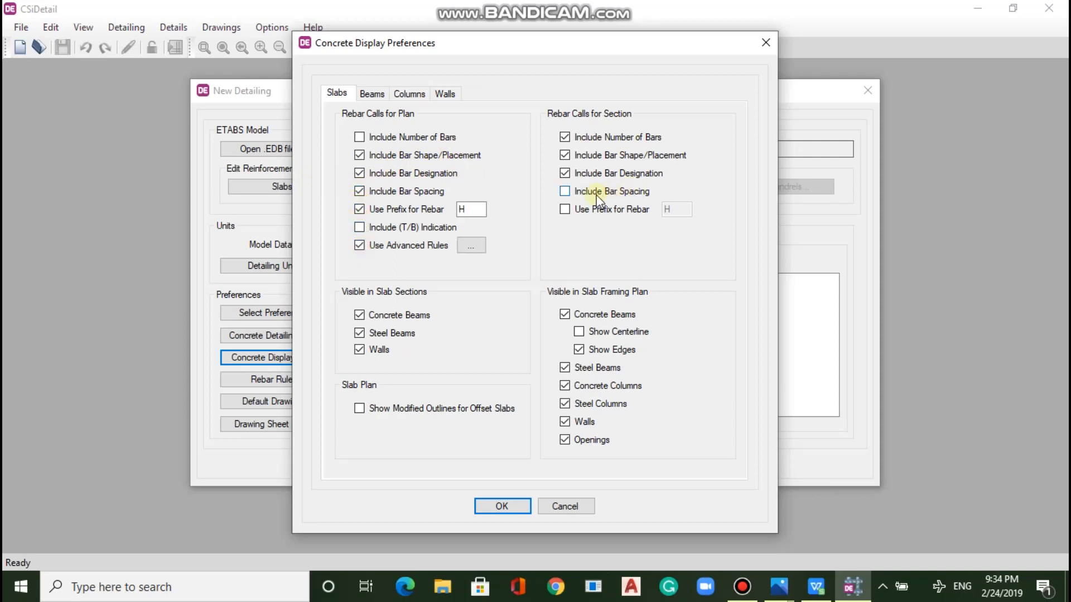
Set the slab section rebar calls to omit the number of bars and include bar spacing and the rebar prefix.
left_click(566, 209)
left_click(565, 191)
left_click(583, 335)
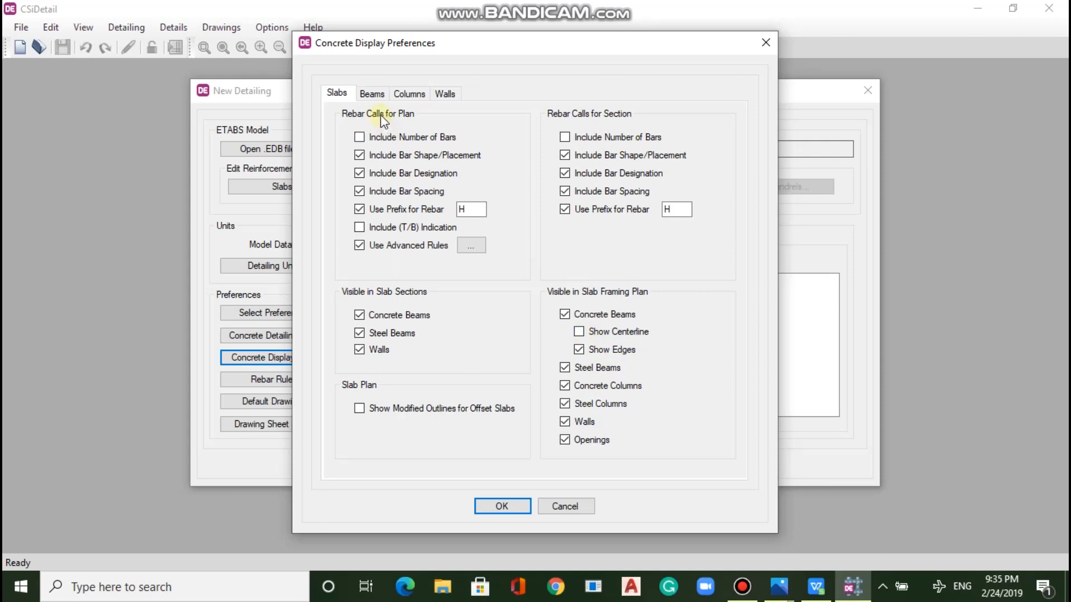
Set the slab plan rebar calls to include the number of bars and omit bar spacing.
left_click(383, 96)
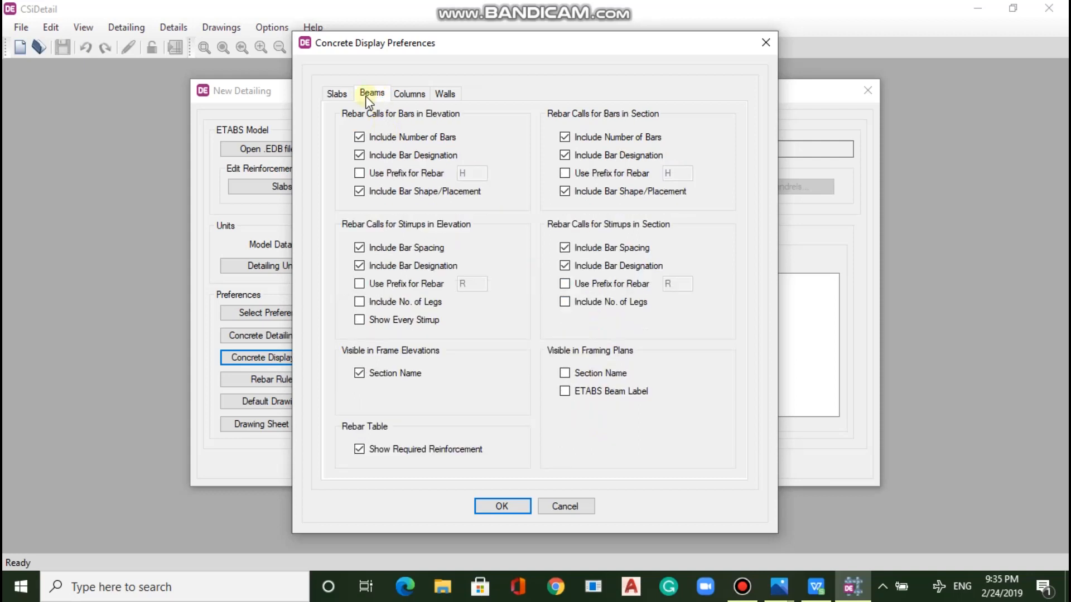
left_click(345, 97)
left_click(360, 137)
left_click(359, 191)
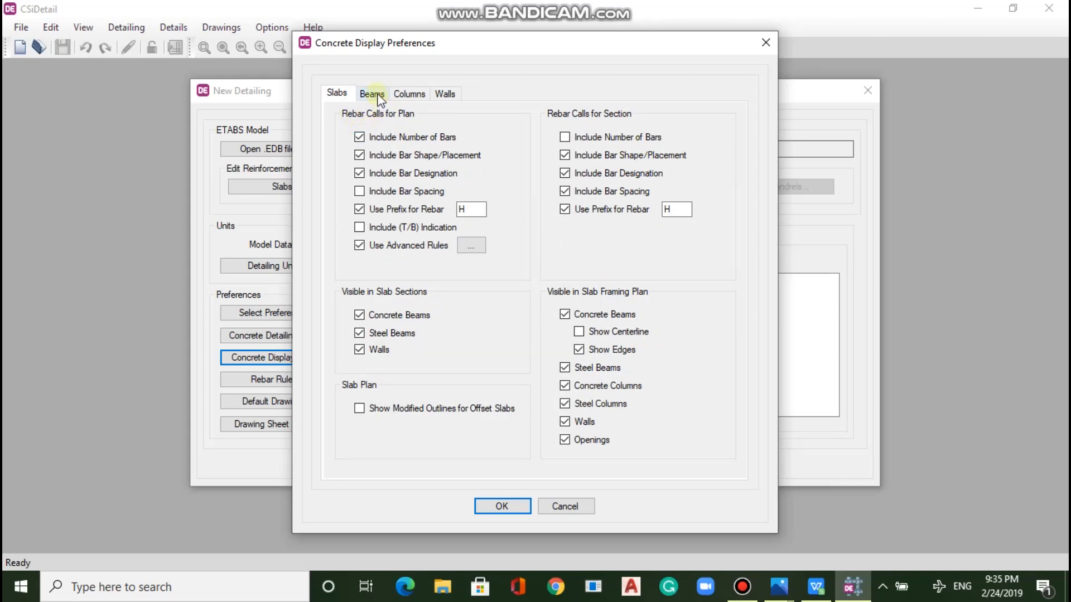
For beams, toggle the elevation bar prefix, include the number of stirrup legs in elevation, and show section names in framing plans.
left_click(379, 96)
left_click(359, 173)
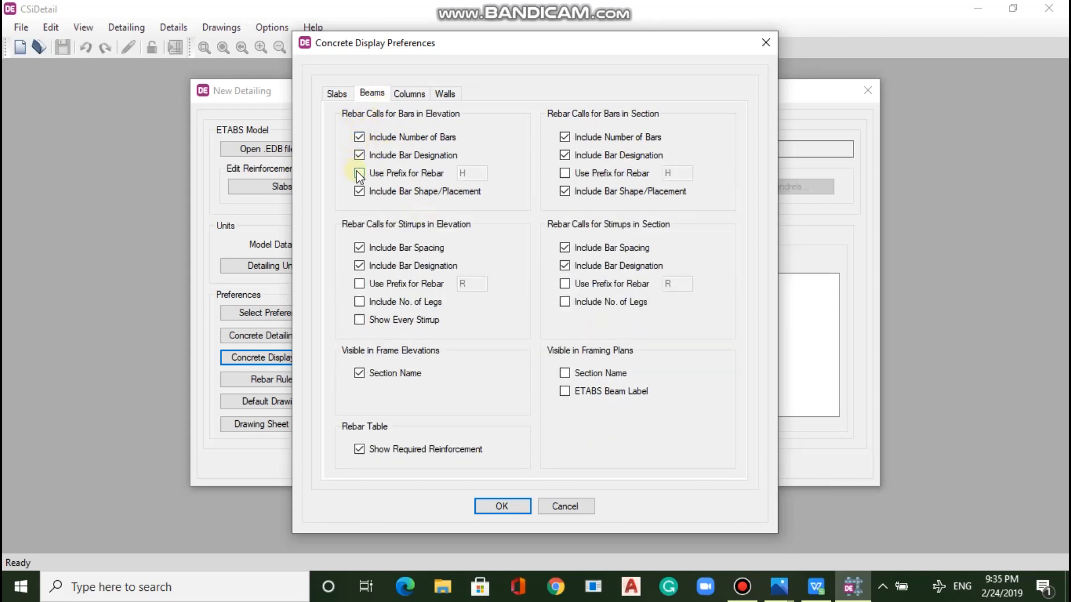
left_click(359, 174)
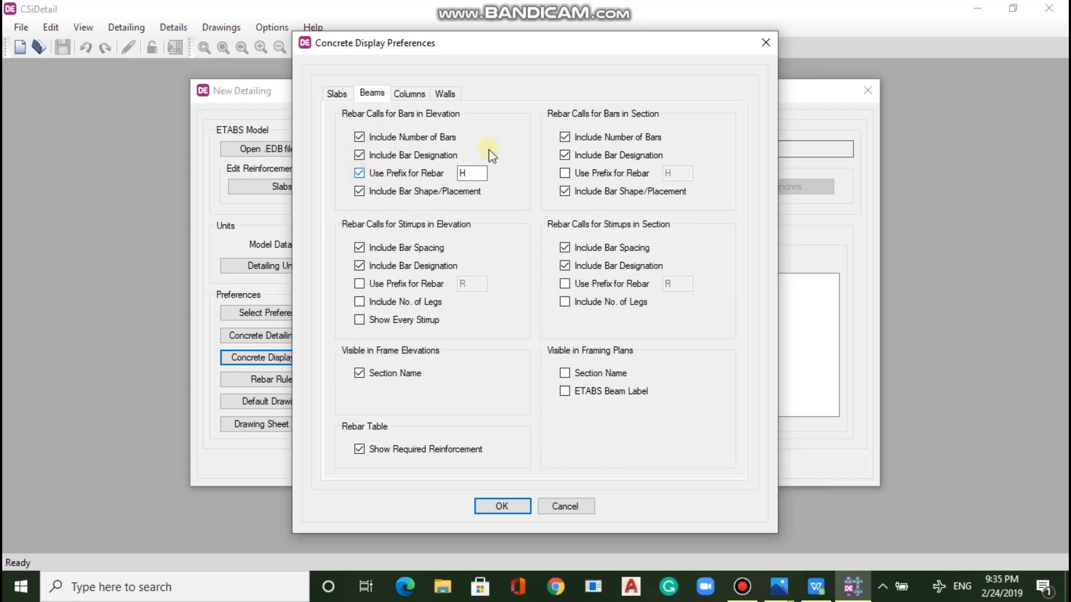
left_click(404, 174)
left_click(359, 301)
left_click(572, 376)
Review the column rebar call settings and accept the concrete display preferences.
left_click(412, 95)
left_click(360, 174)
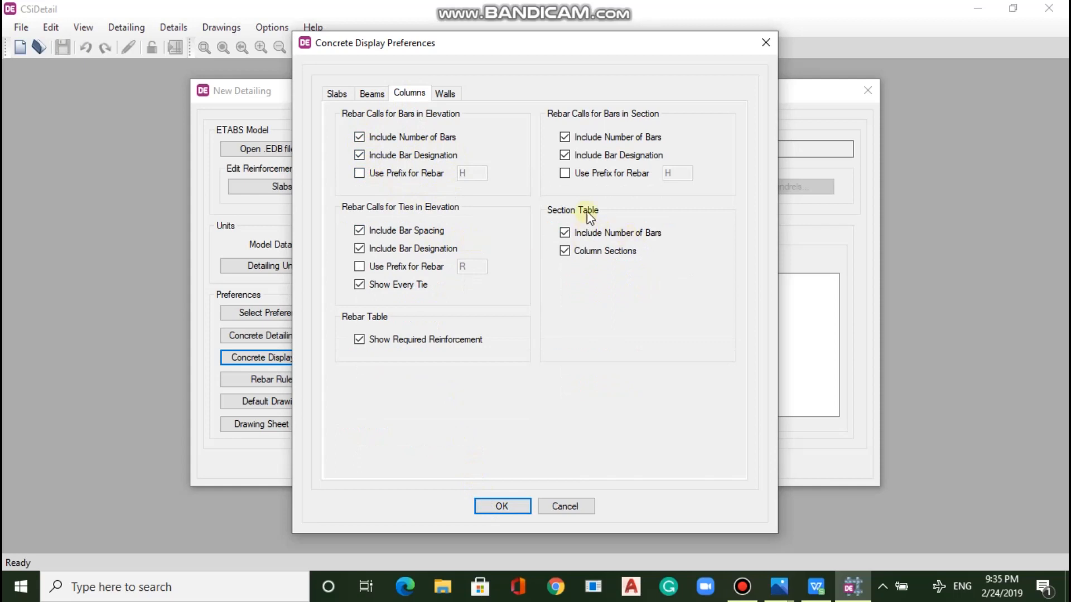
left_click(484, 505)
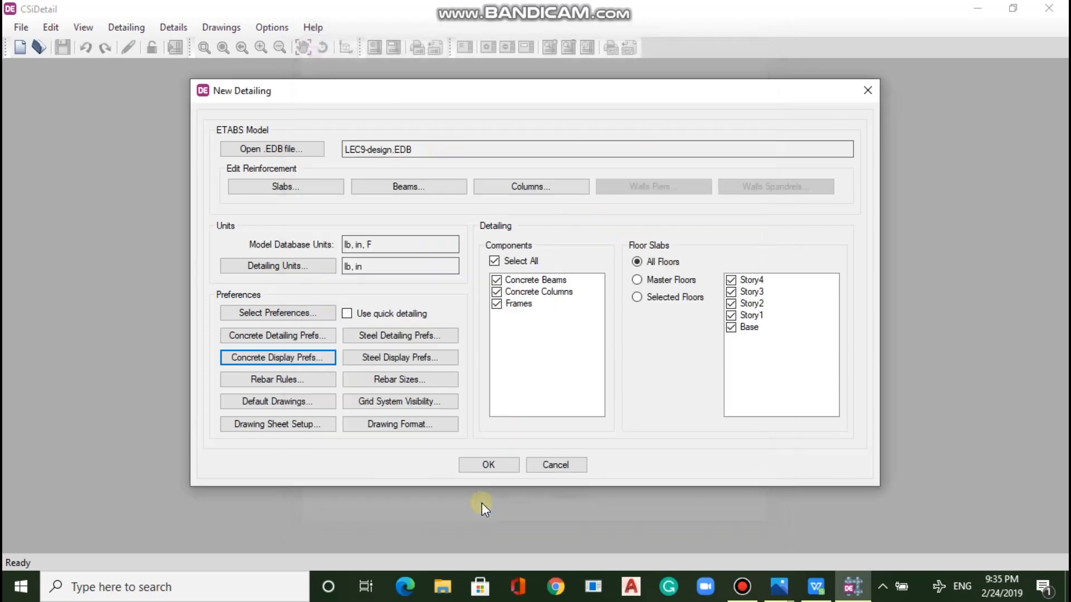
left_click(305, 384)
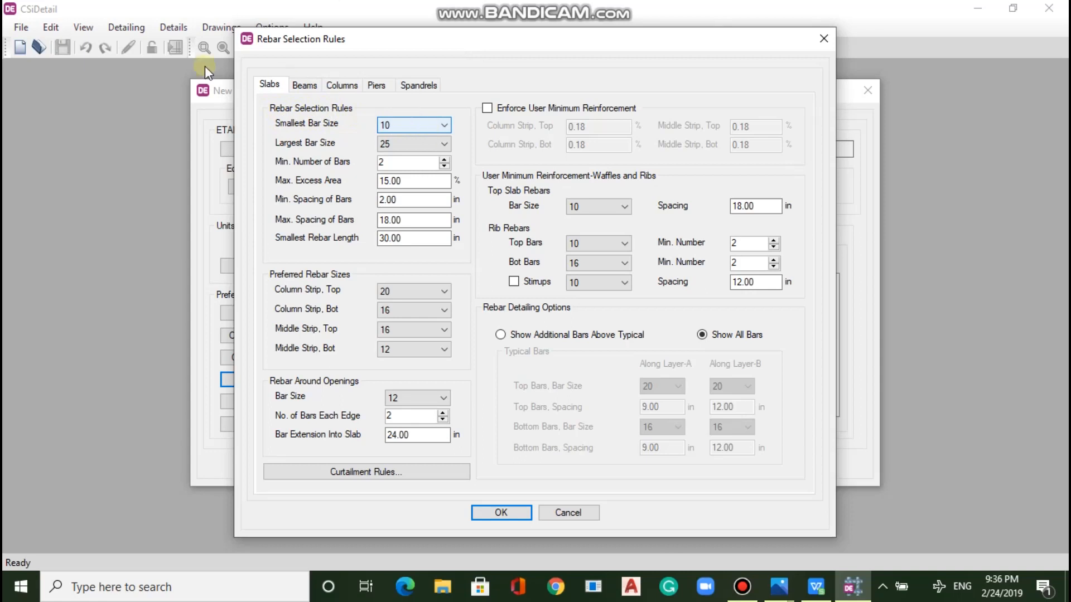
left_click(425, 124)
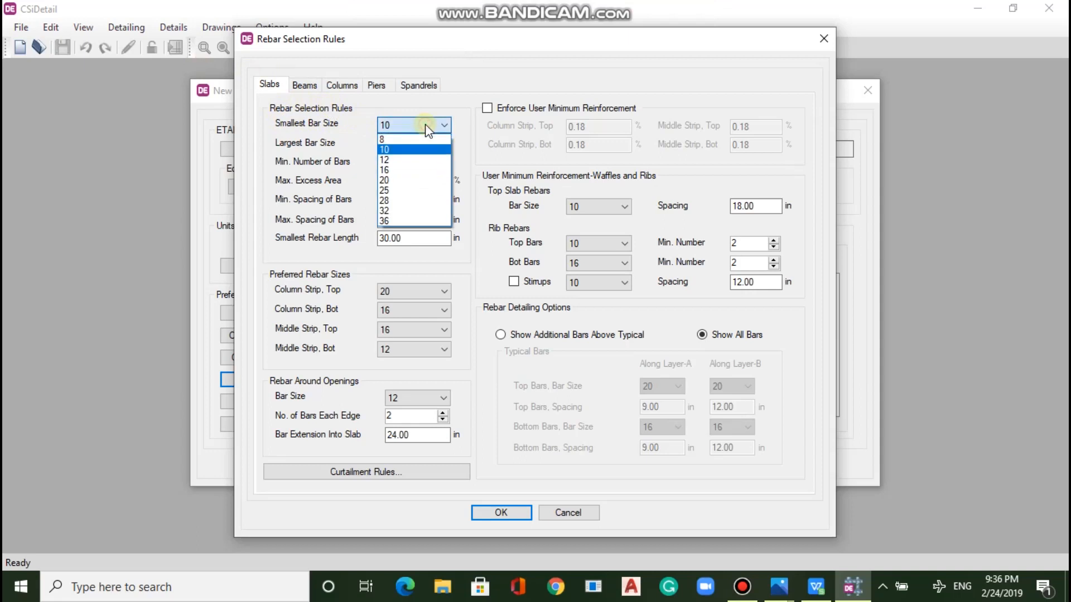
left_click(393, 139)
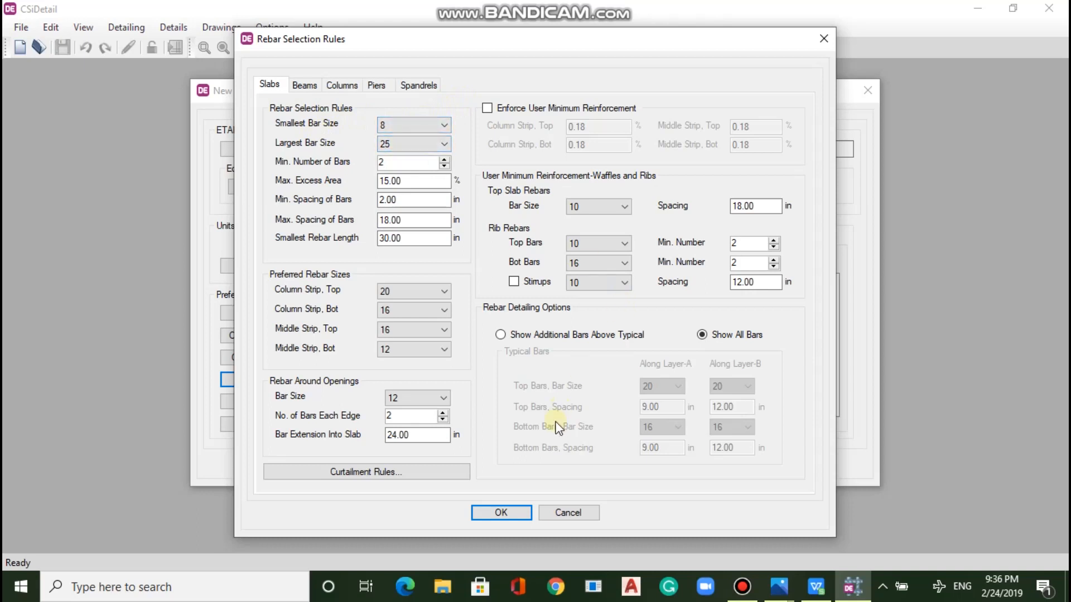
left_click(571, 510)
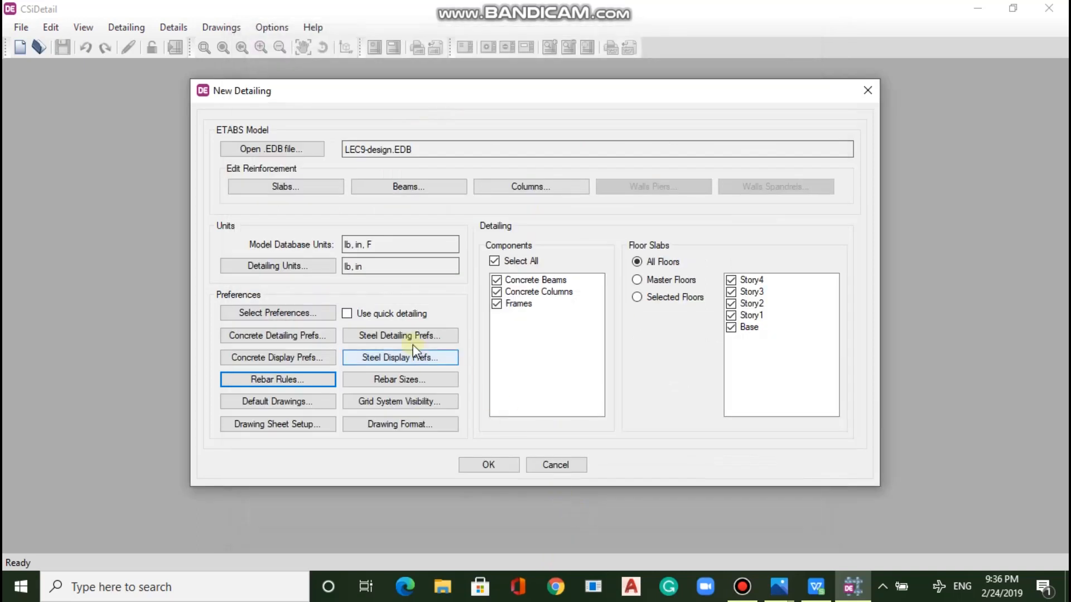
Set the detailing units standard to Metric and accept the unit preferences.
left_click(308, 267)
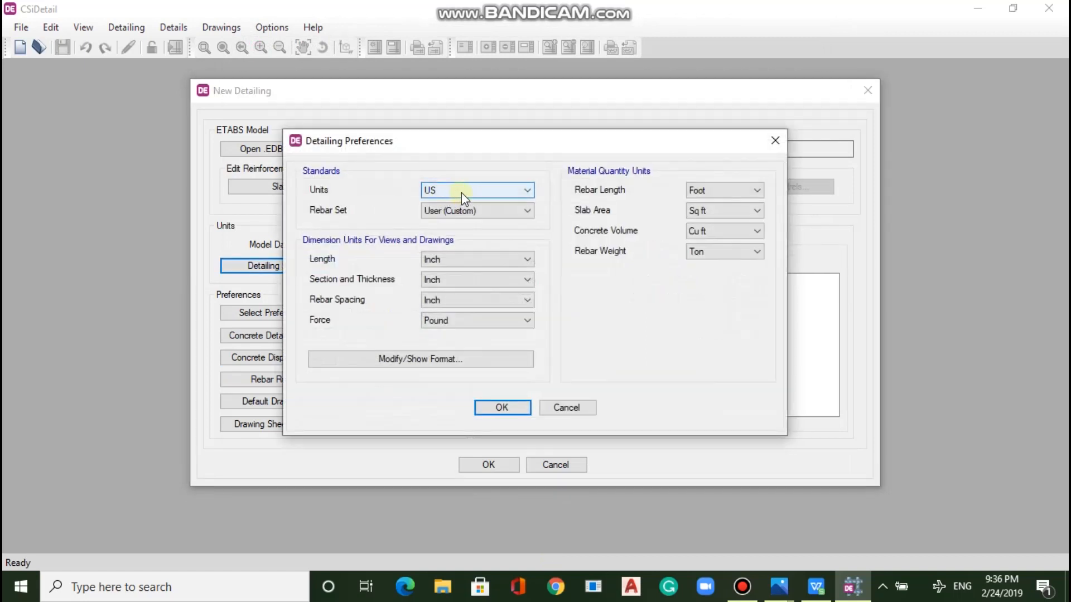
left_click(461, 193)
left_click(445, 215)
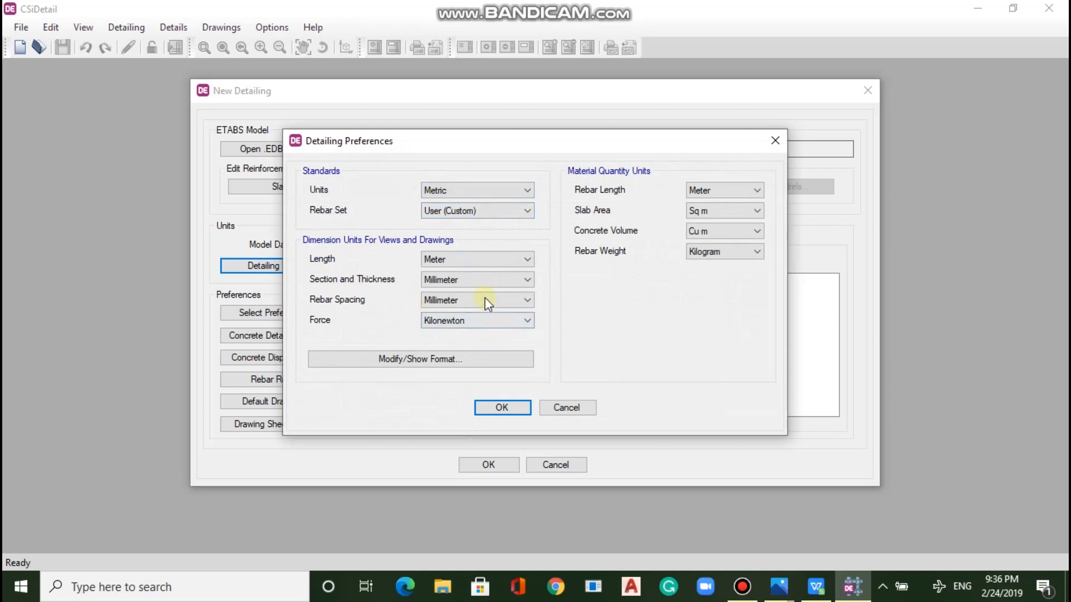
left_click(494, 405)
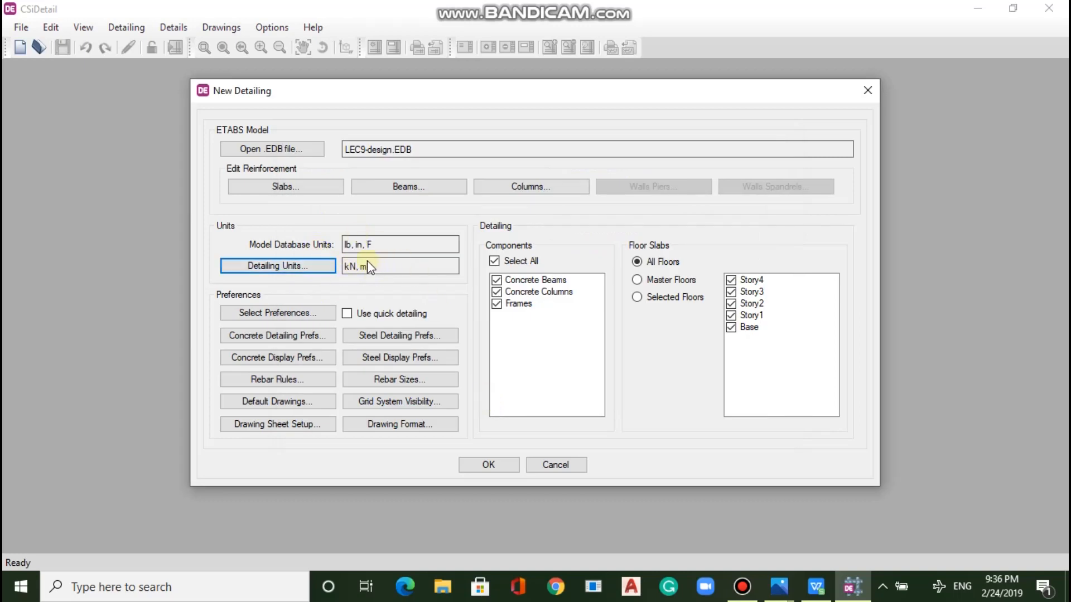
In the slab rebar selection rules, set the smallest bar size to 8 and the largest to 16.
left_click(302, 383)
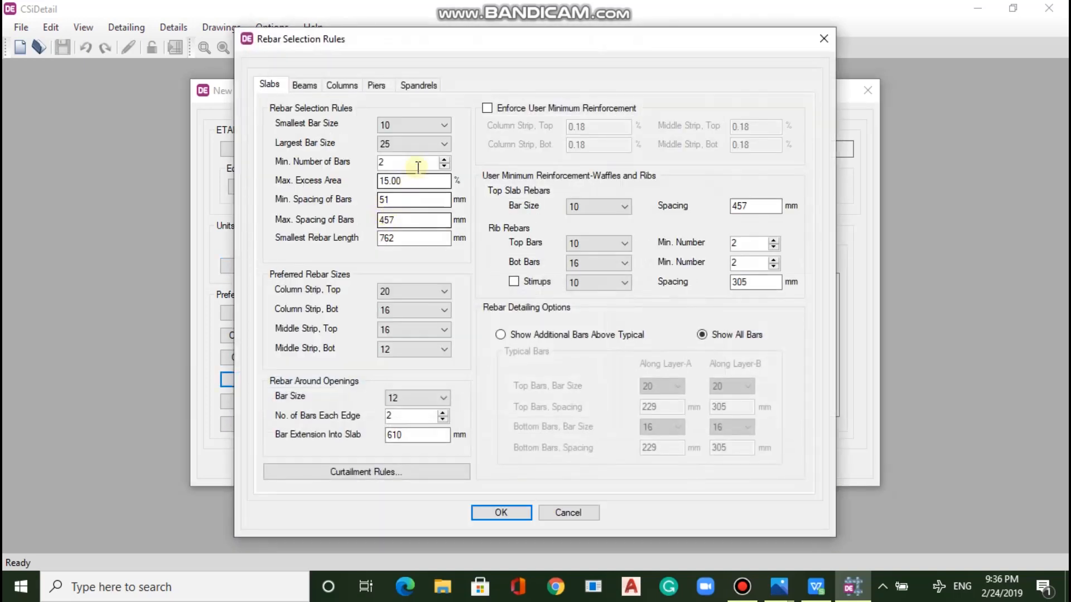
left_click(404, 124)
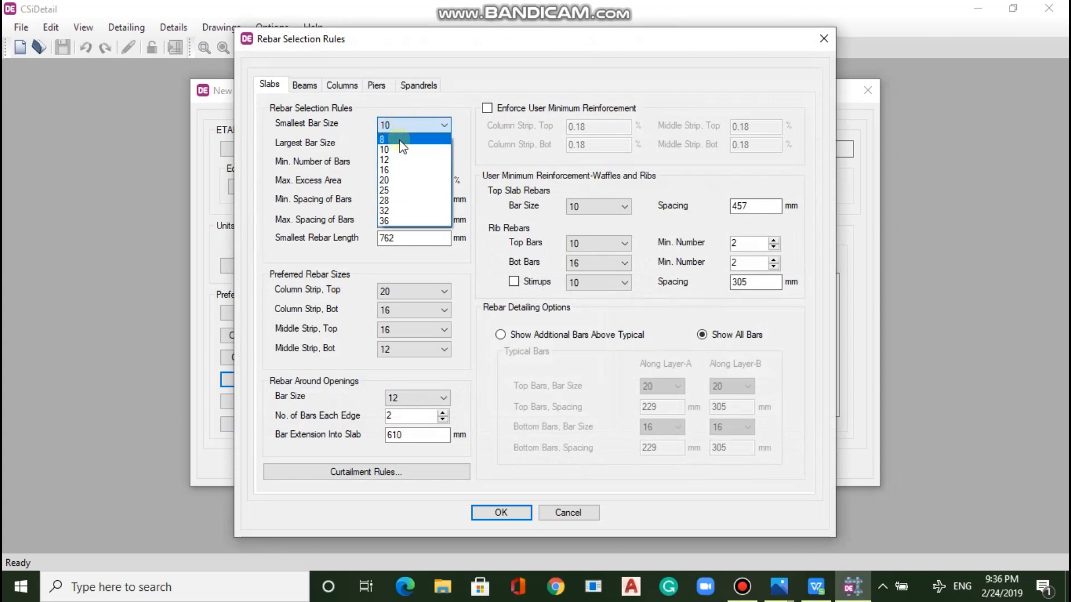
left_click(397, 139)
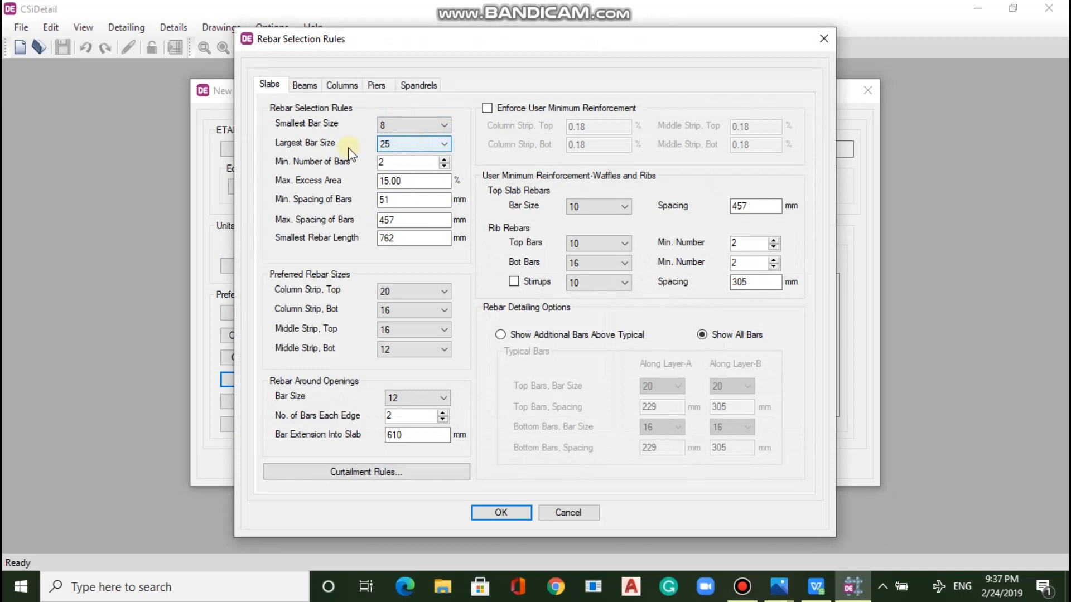
left_click(390, 146)
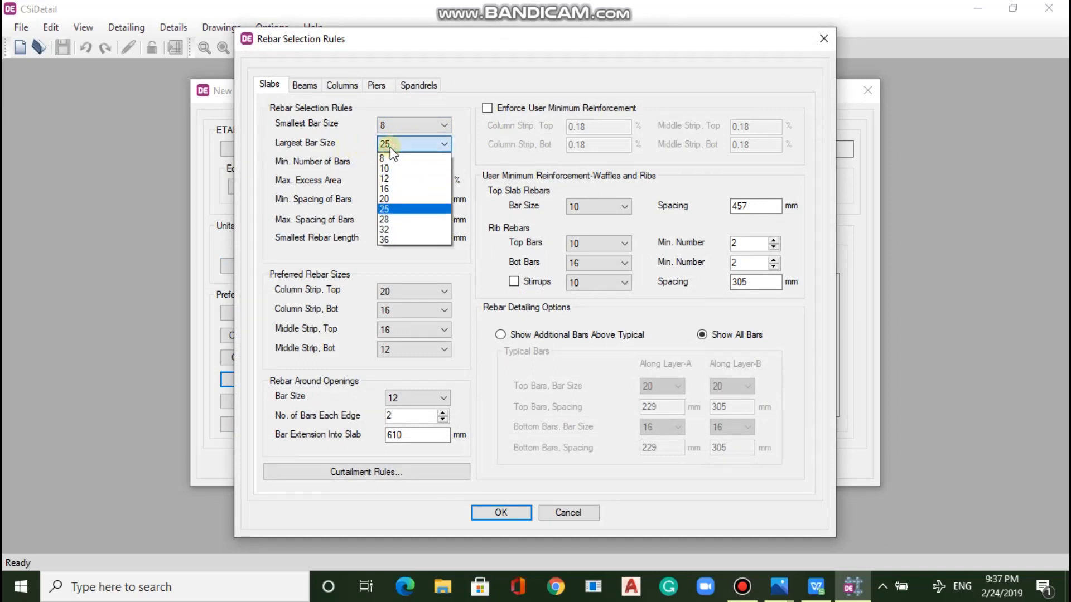
left_click(395, 185)
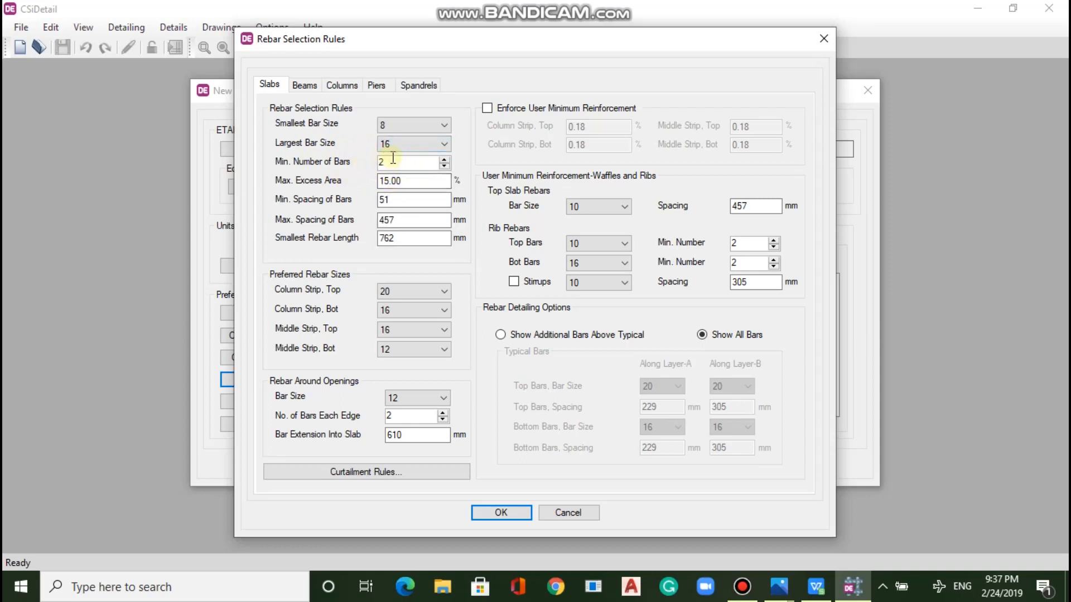
Review the remaining slab rebar rules, including maximum excess area, bar spacing limits and smallest rebar length.
double_click(410, 181)
left_click(427, 182)
left_click(413, 196)
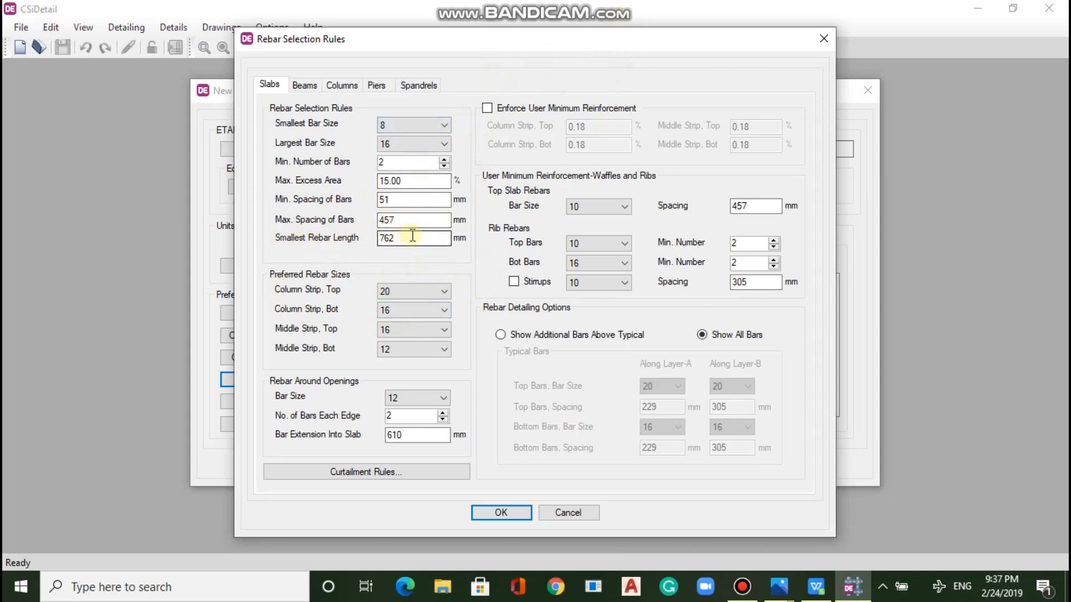
left_click_drag(481, 45, 722, 27)
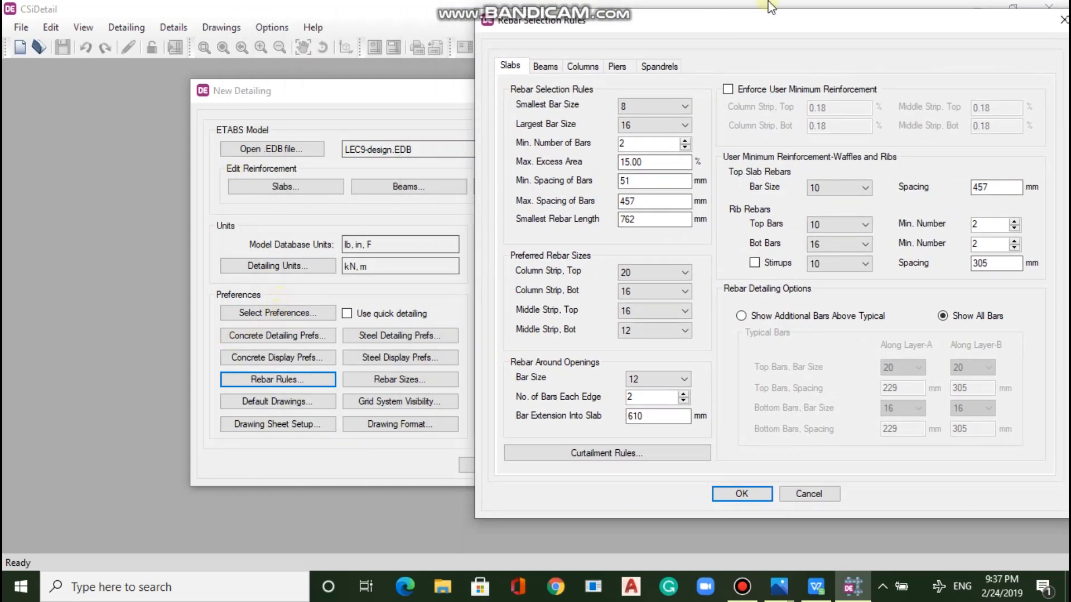
left_click_drag(759, 25, 483, 30)
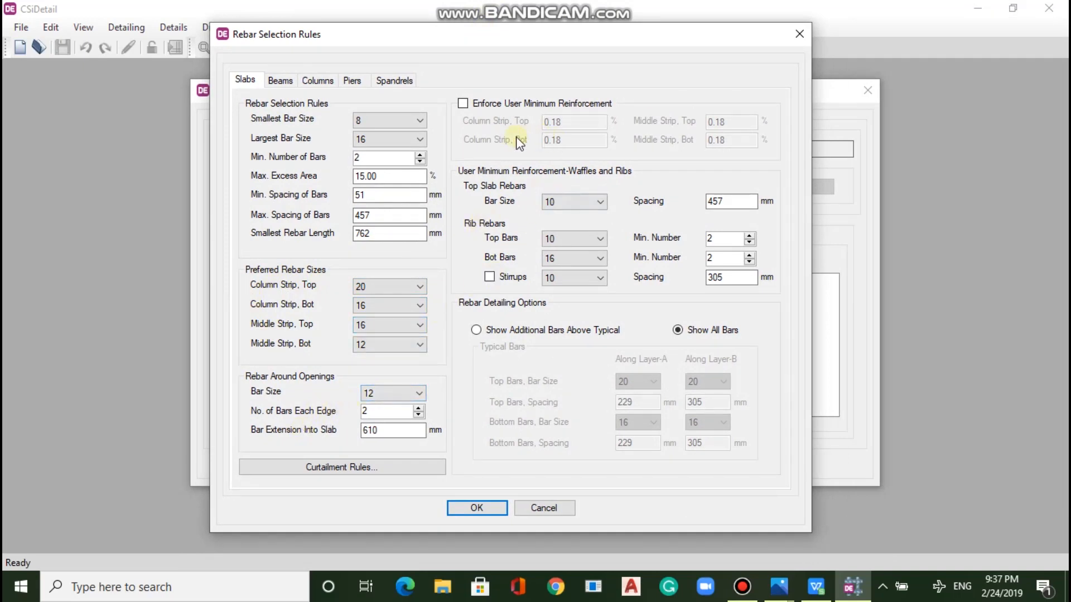
Select the Seismic option in the beam rebar selection rules.
left_click(282, 81)
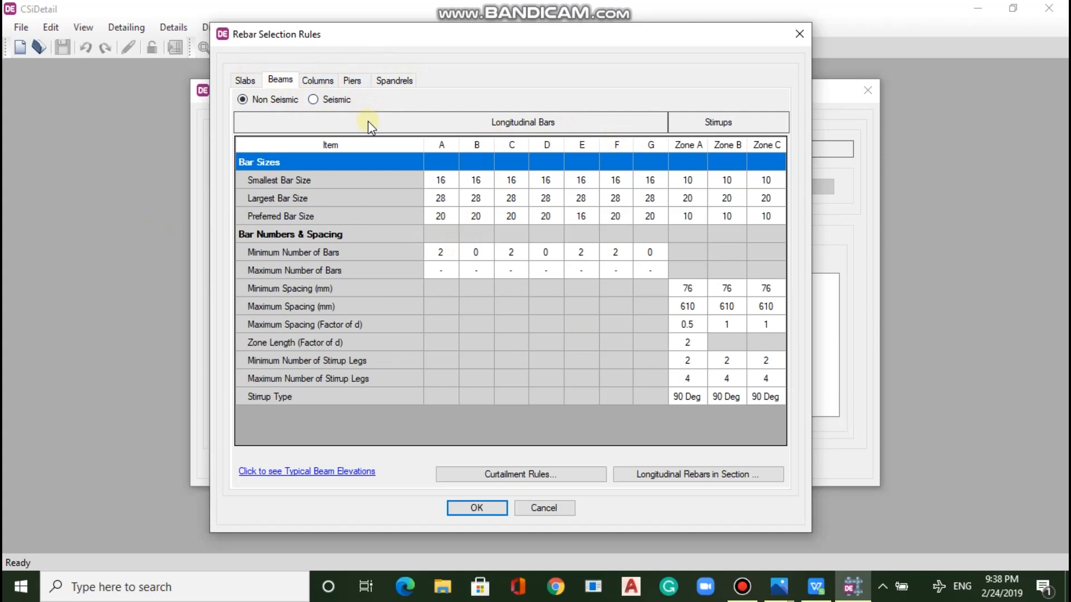
left_click(312, 99)
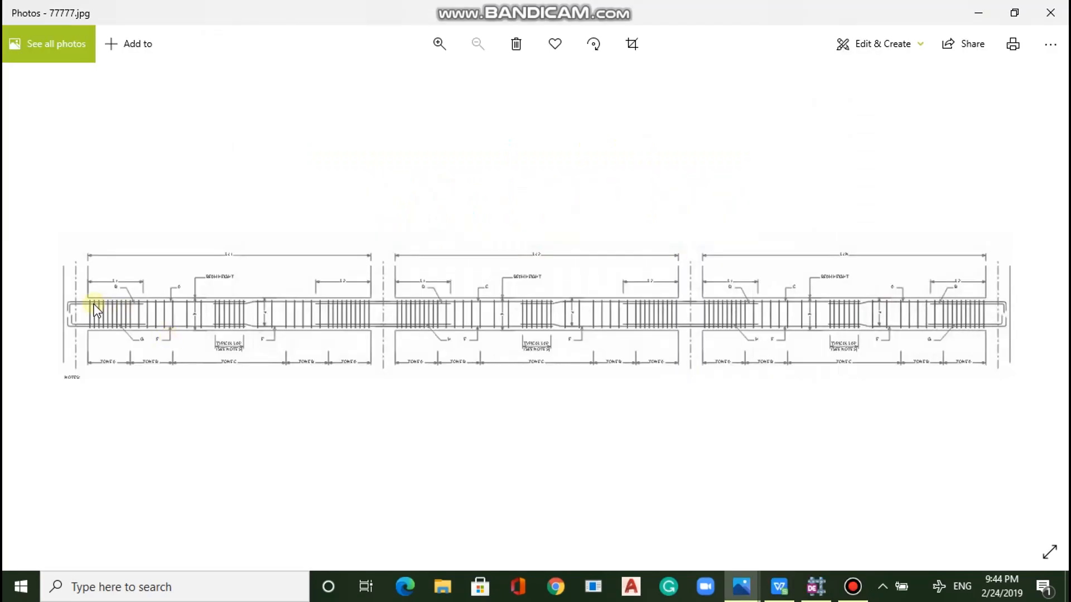
Examine the typical beam elevation in 77777.jpg in Photos, including its longitudinal bar labels and stirrup zones across all spans.
scroll(34, 333, "up", 5)
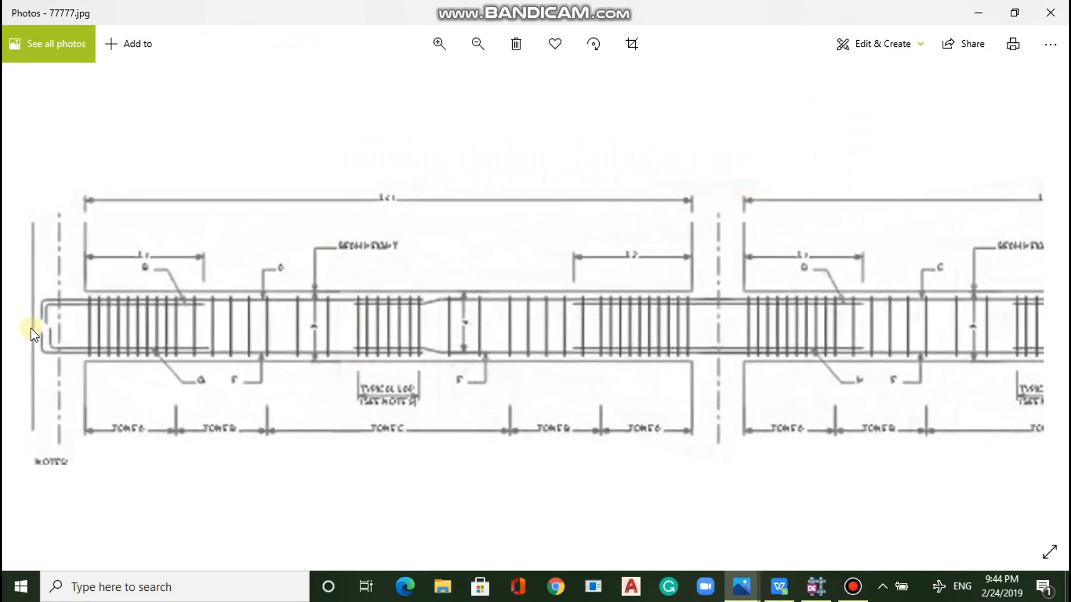
scroll(306, 356, "down", 4)
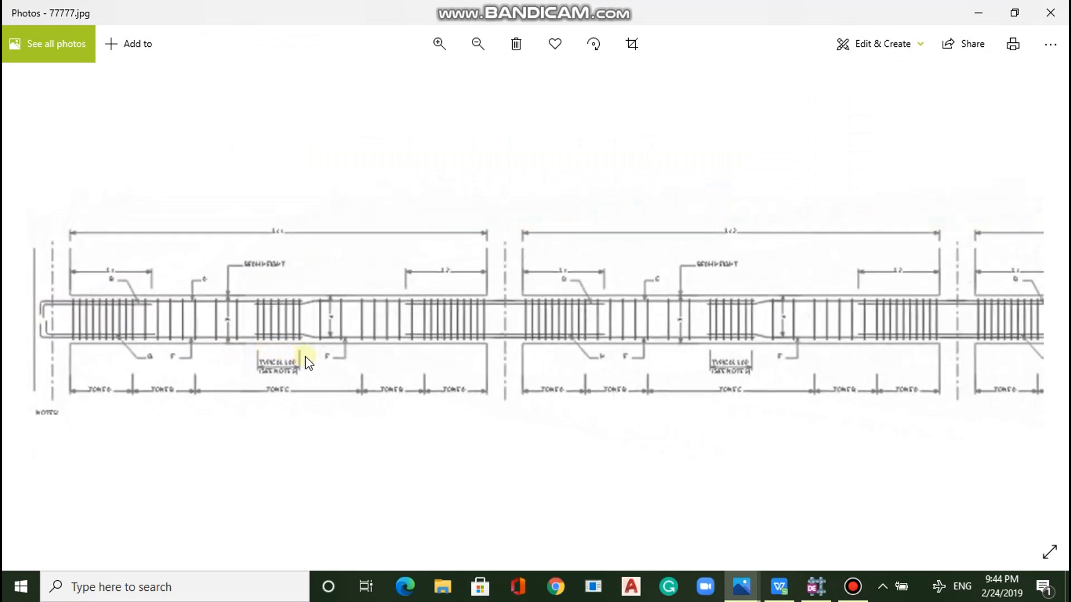
scroll(306, 356, "down", 2)
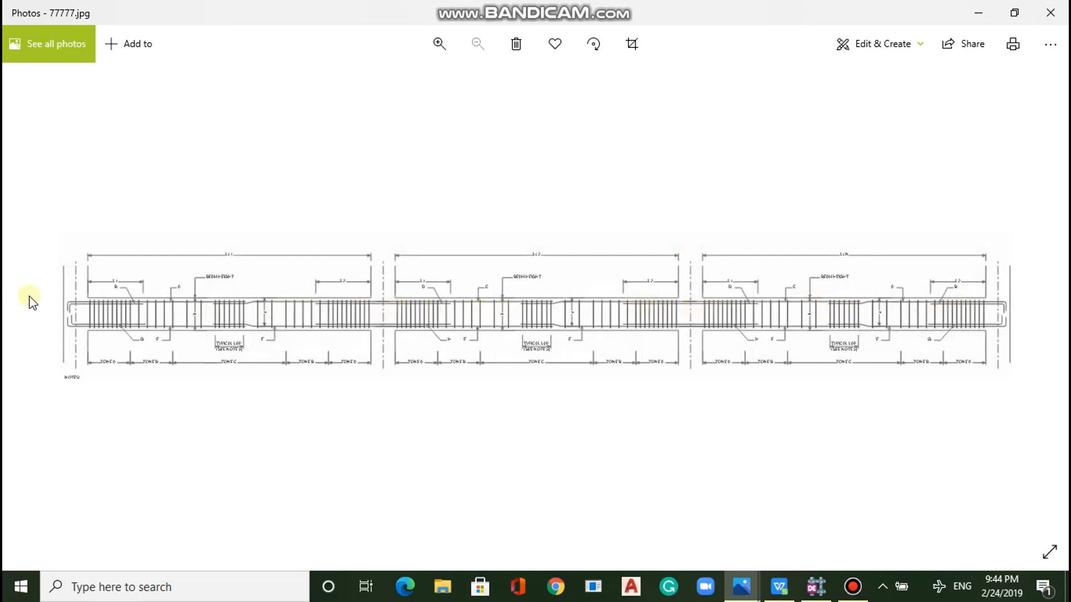
scroll(46, 312, "up", 3)
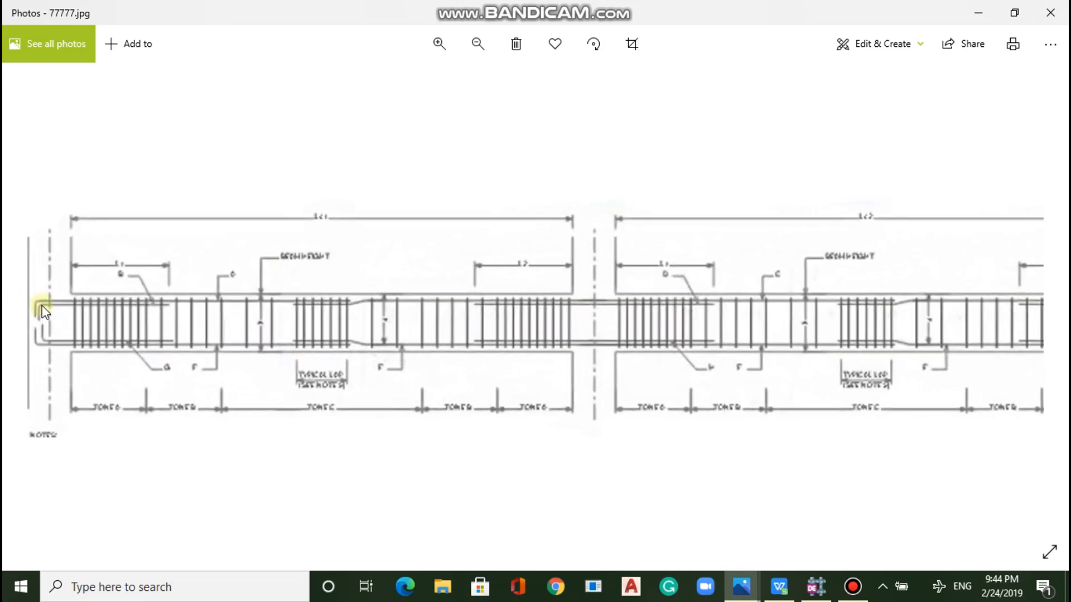
scroll(46, 311, "up", 2)
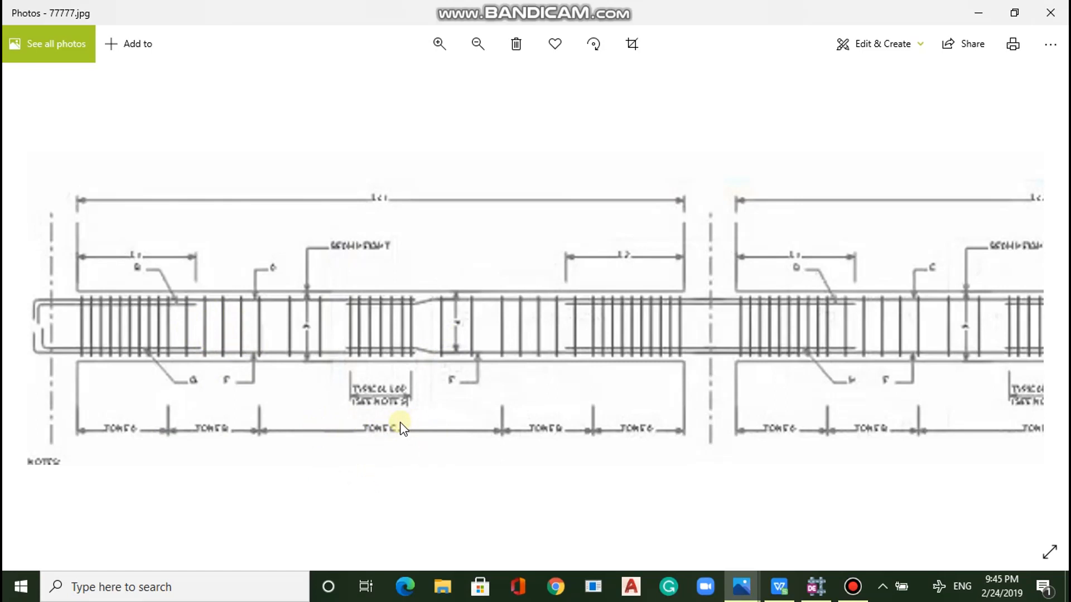
scroll(401, 428, "down", 5)
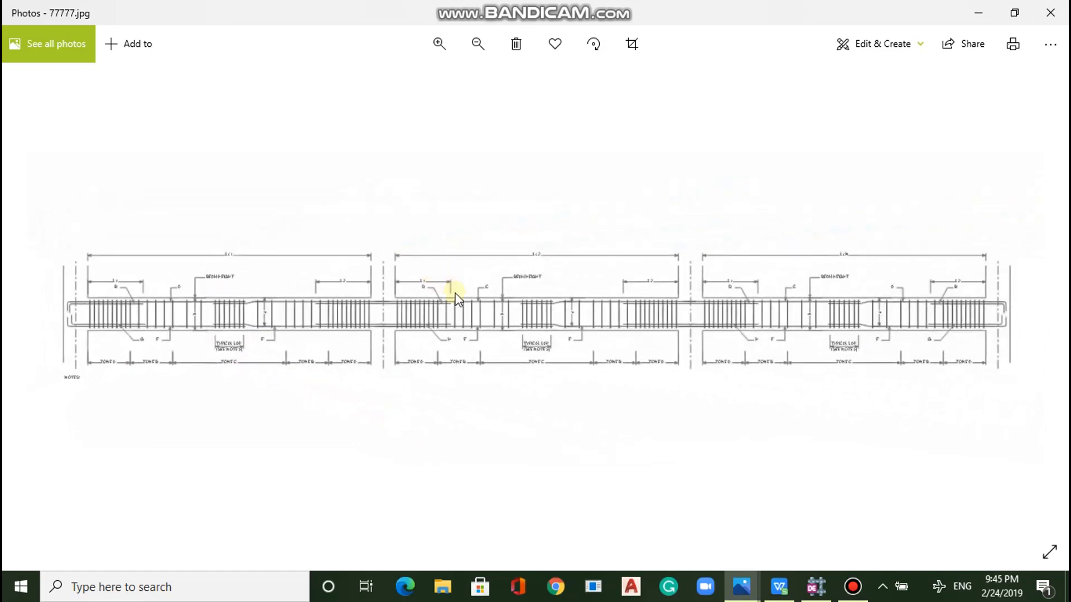
scroll(467, 304, "up", 1)
scroll(465, 296, "down", 1)
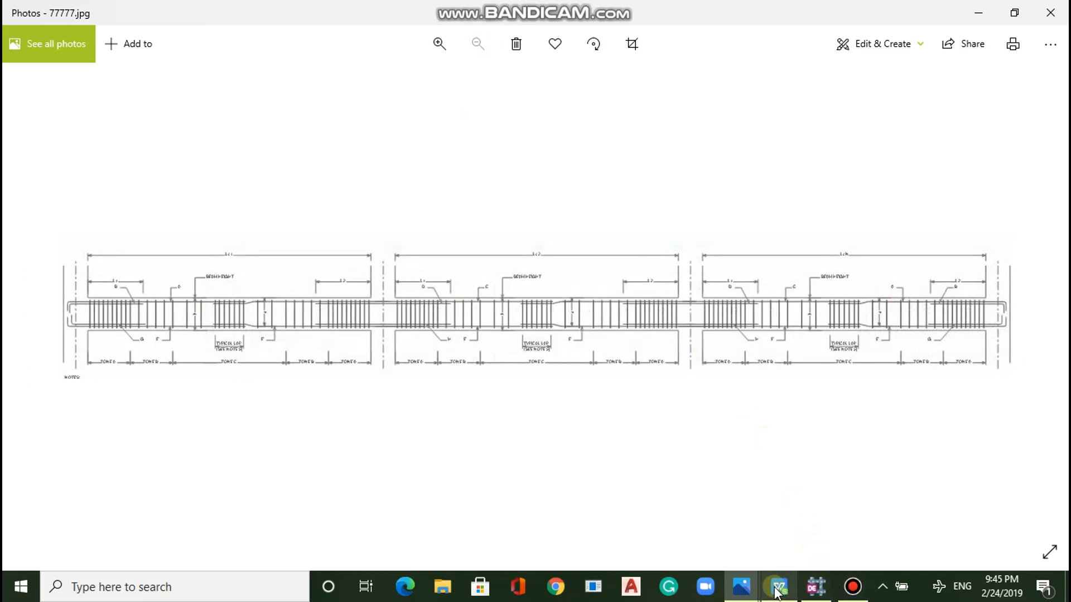
Switch to the 55.jpg image to examine the enlarged beam elevation with bar labels, lap and stirrup zones.
mouse_move(758, 575)
mouse_move(815, 551)
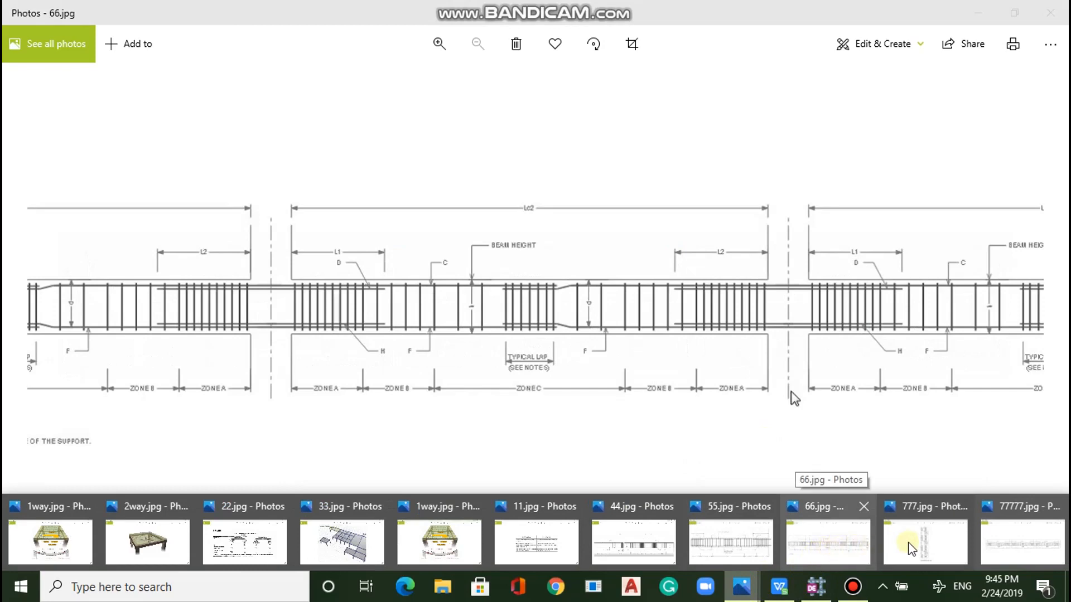
mouse_move(916, 549)
mouse_move(996, 545)
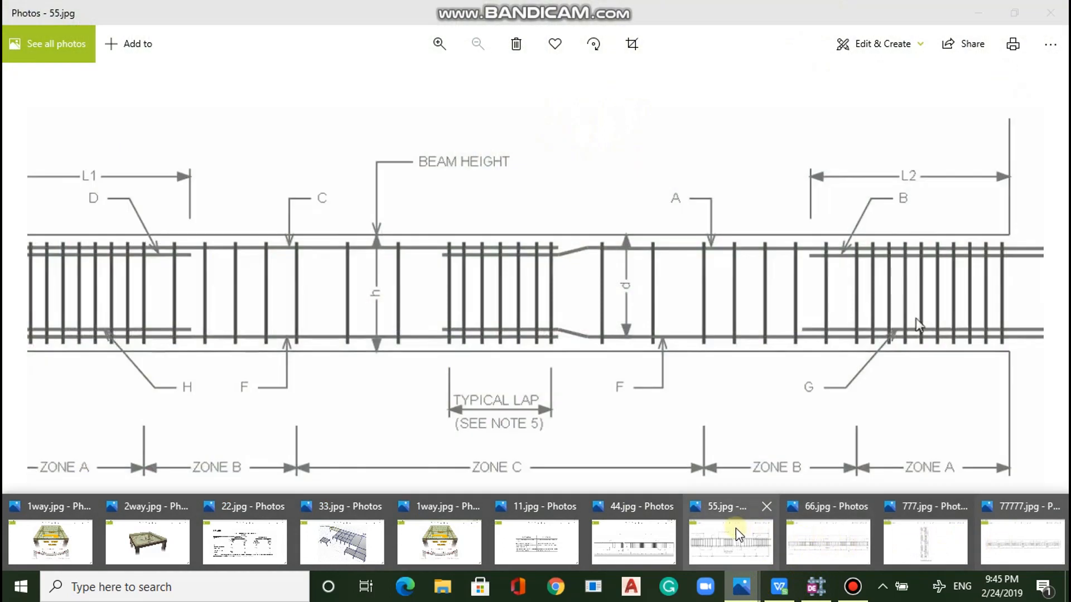
left_click(738, 535)
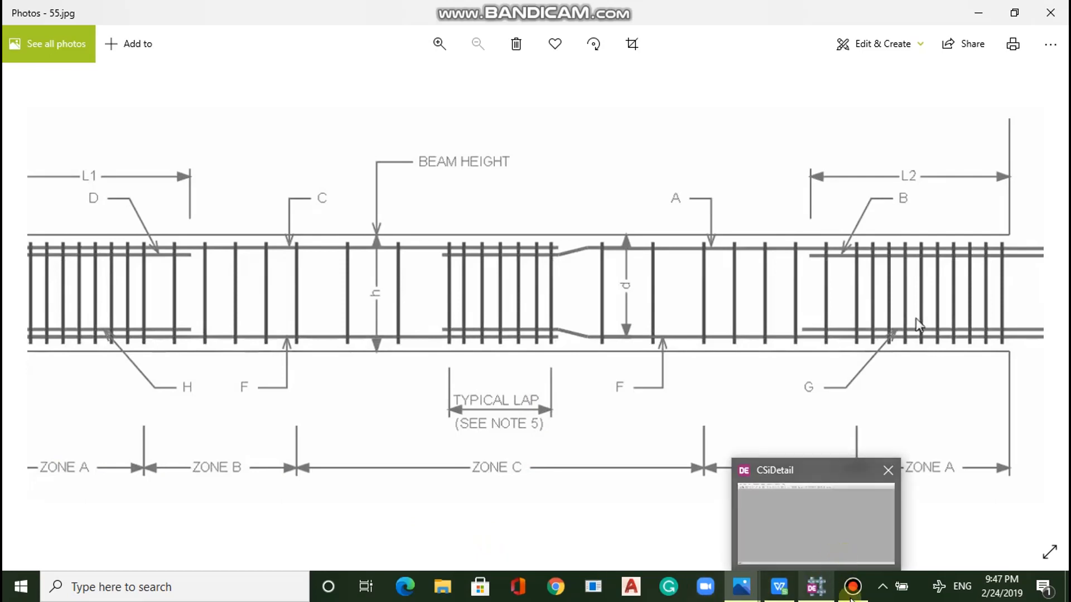
Switch to the 777.jpg image and examine the typical concrete column elevation, including its tie zones and typical lap locations.
mouse_move(778, 583)
mouse_move(742, 585)
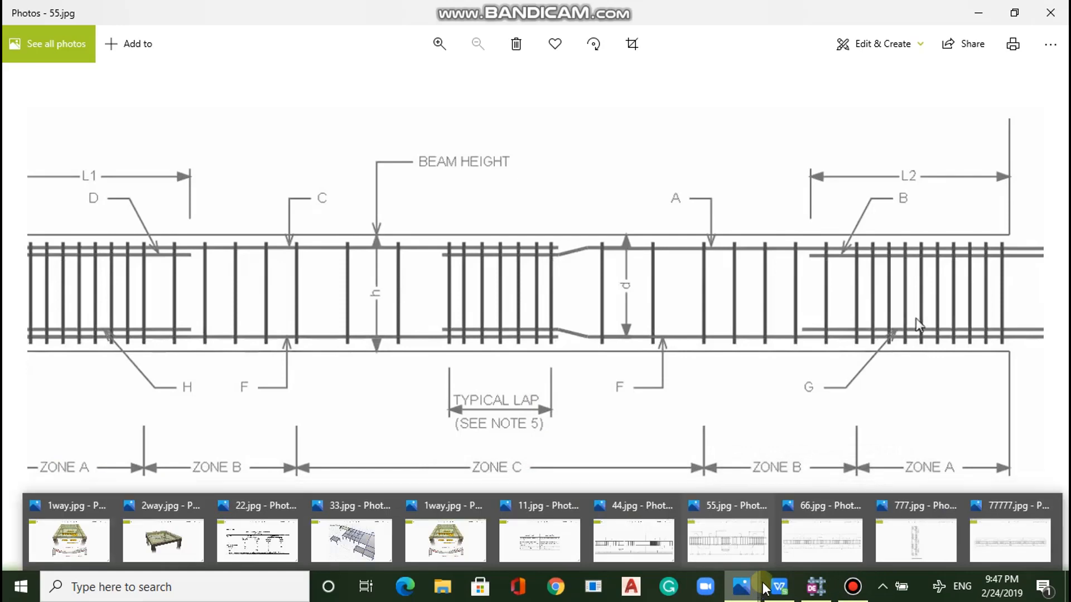
mouse_move(1010, 546)
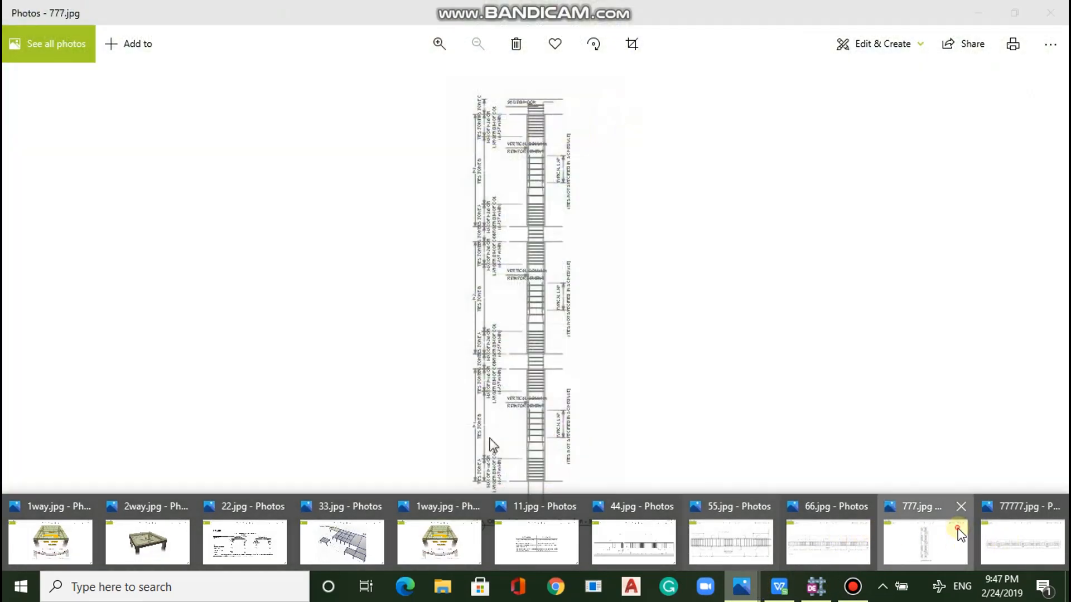
left_click(956, 530)
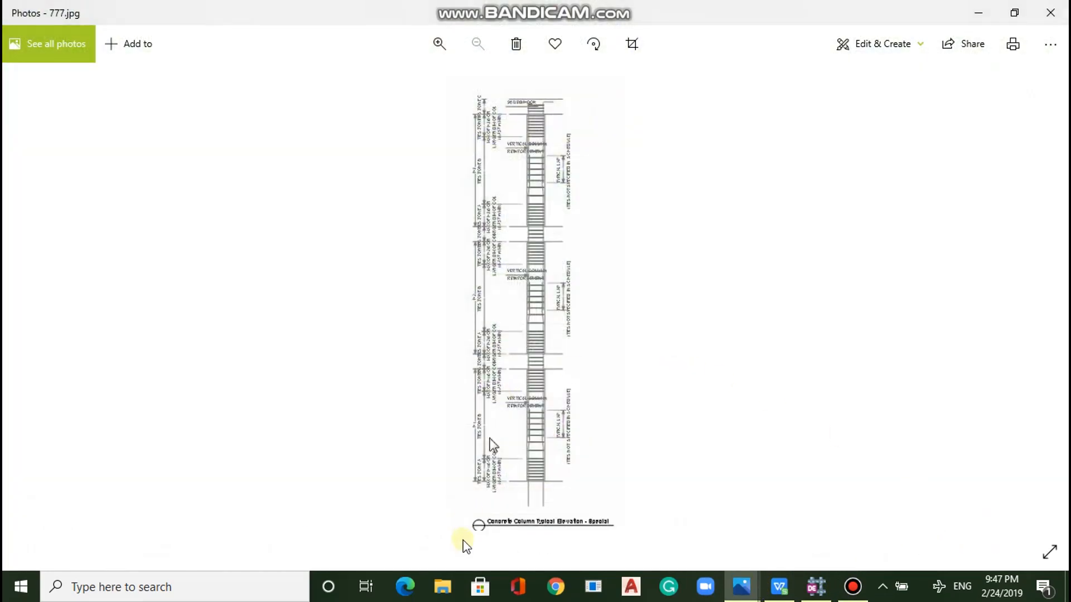
scroll(502, 437, "up", 4)
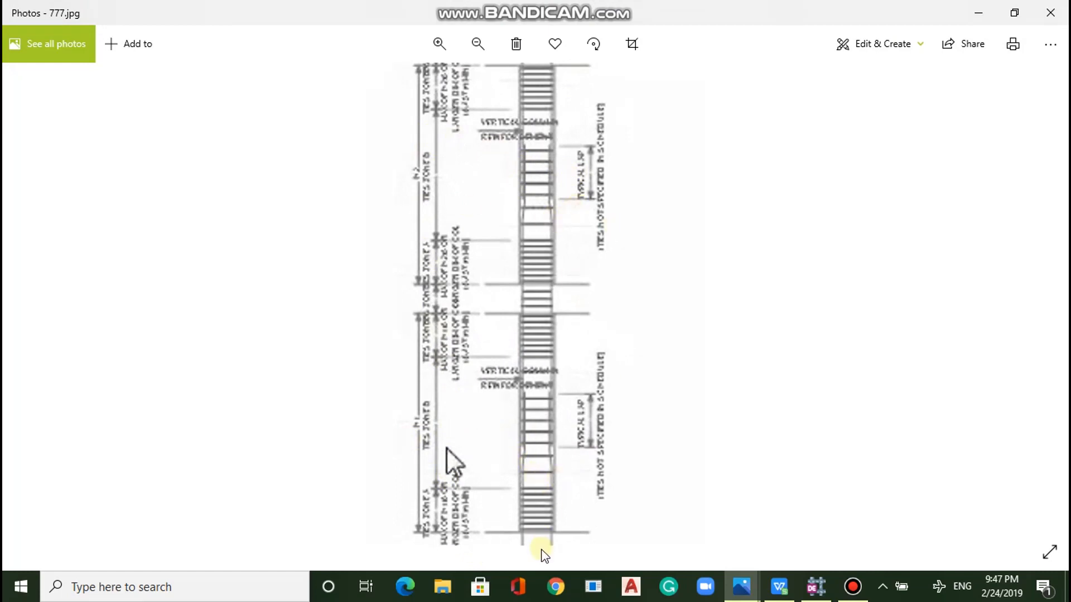
scroll(535, 544, "up", 1)
scroll(534, 549, "up", 1)
scroll(531, 549, "down", 4)
scroll(531, 547, "down", 3)
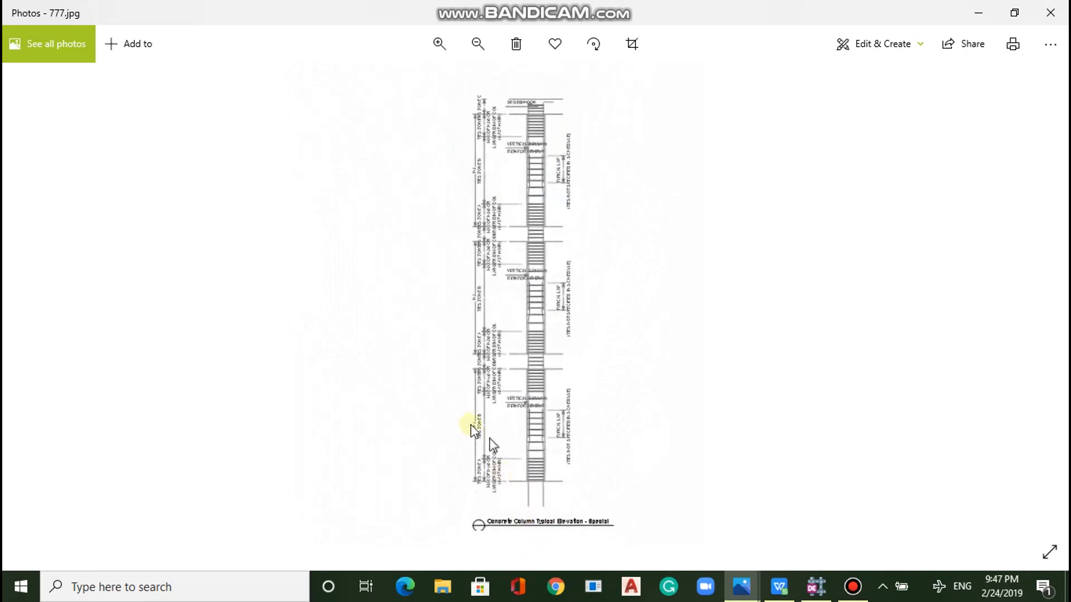
scroll(475, 431, "up", 2)
scroll(477, 432, "down", 3)
scroll(535, 440, "up", 4)
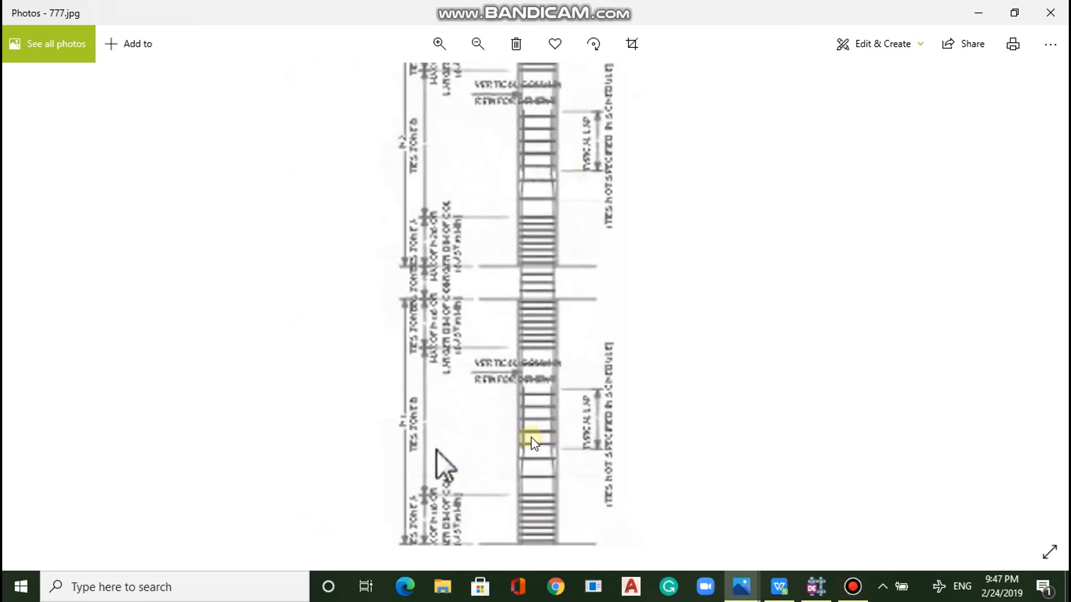
scroll(533, 440, "up", 2)
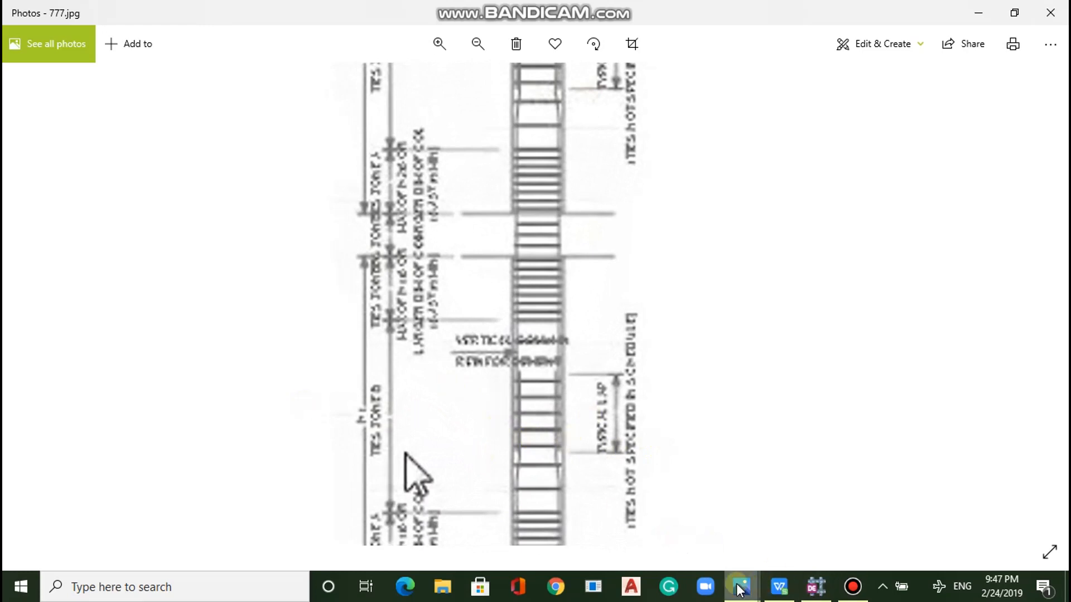
Return to CSiDetail and review the smallest, largest and preferred sizes for longitudinal bar A in the seismic beam rules.
left_click(815, 587)
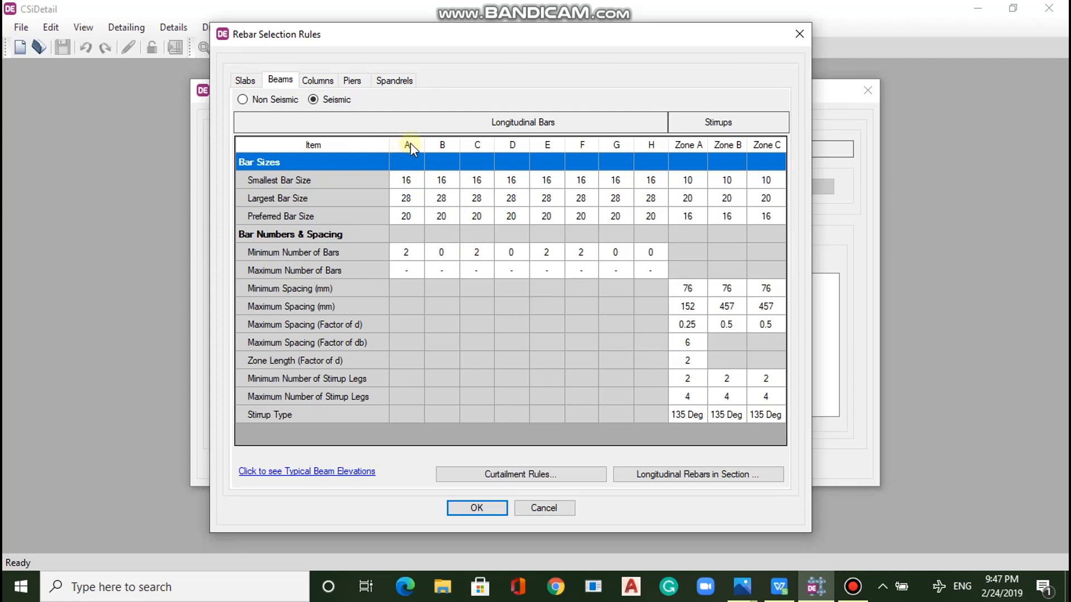
left_click(518, 234)
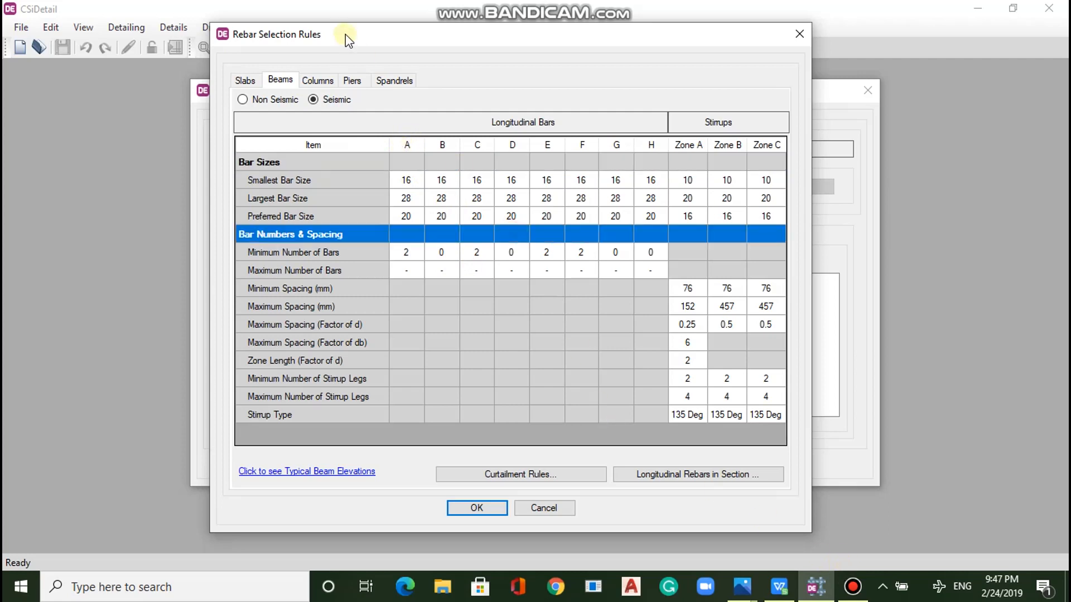
left_click(417, 182)
left_click(419, 180)
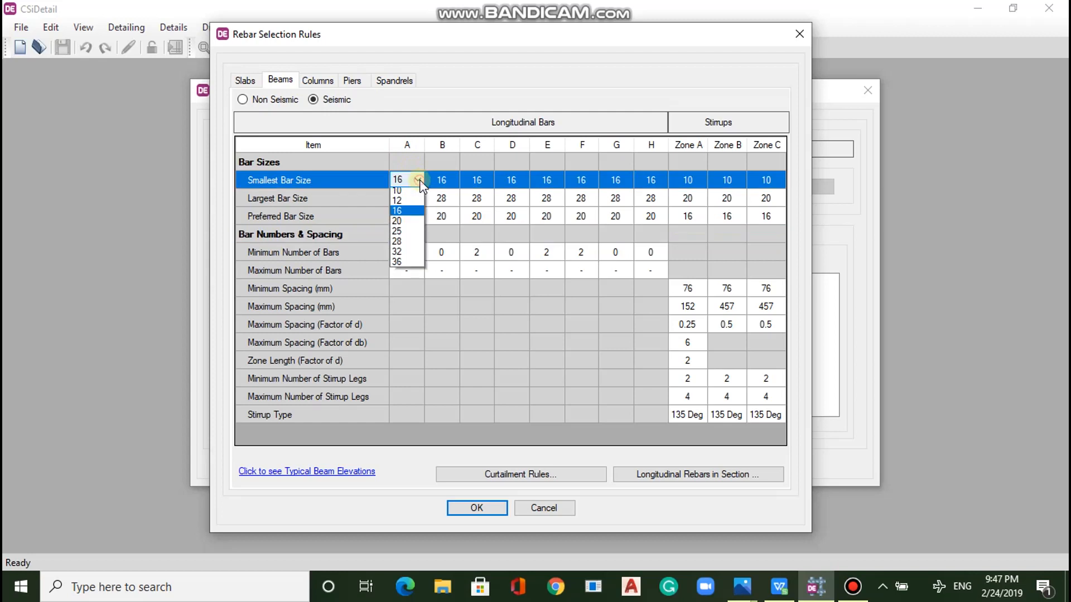
left_click(419, 180)
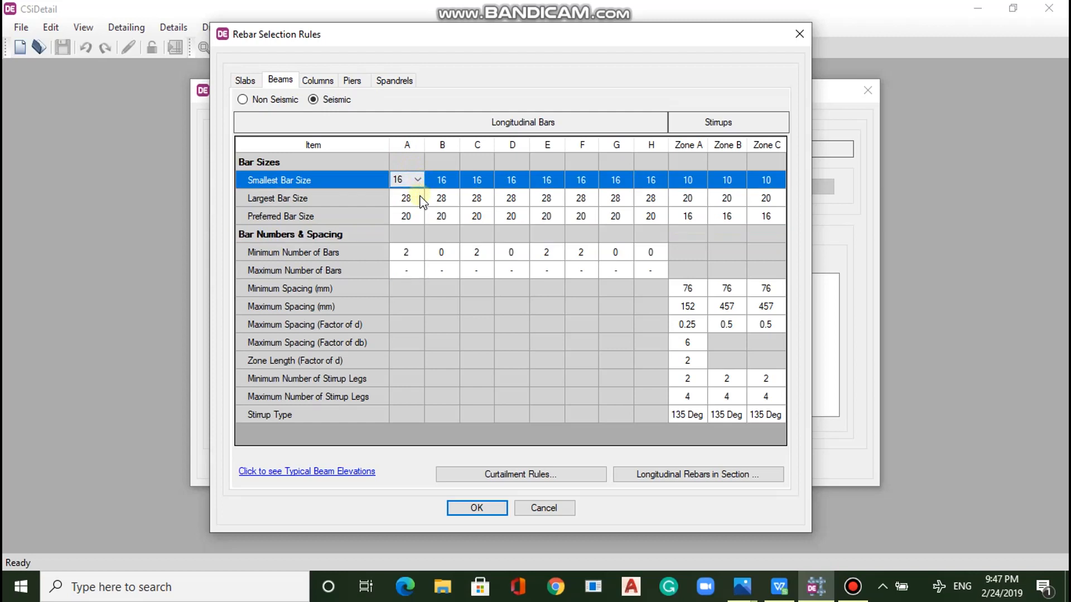
left_click(419, 196)
left_click(420, 197)
left_click(420, 195)
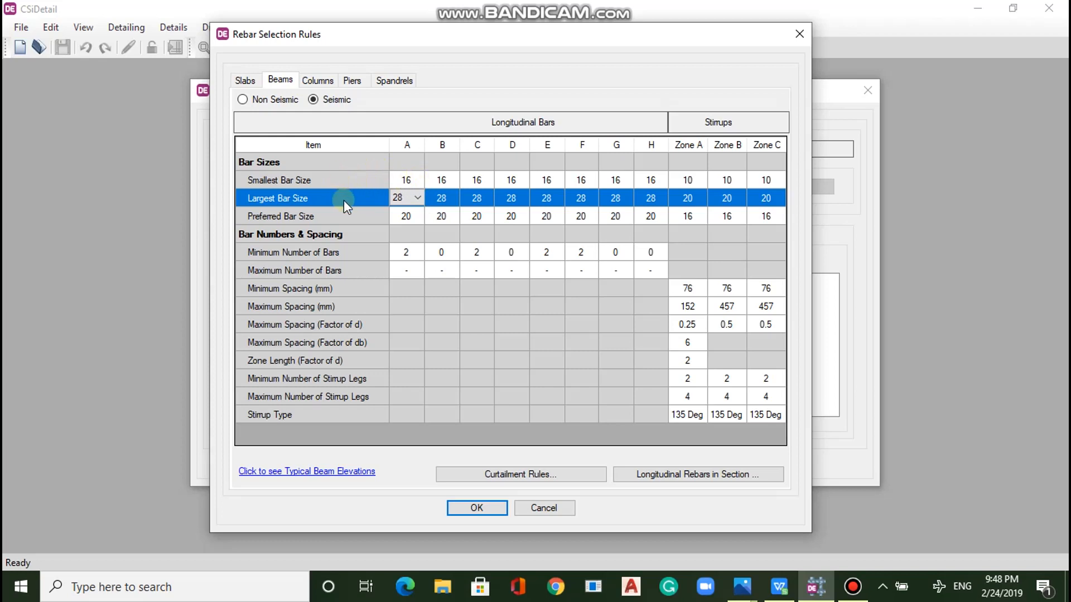
left_click(417, 216)
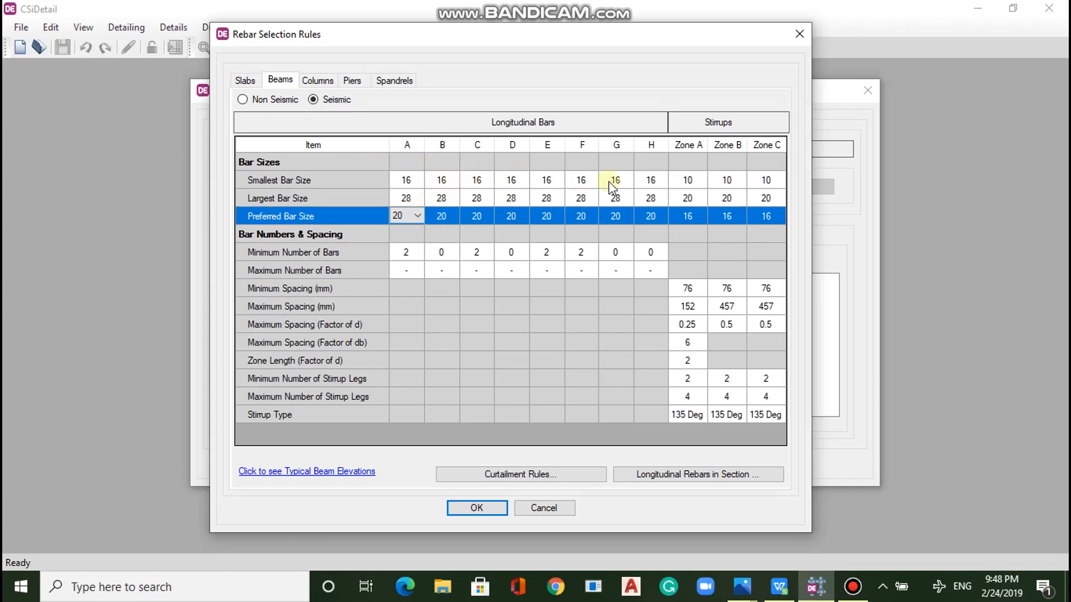
Set the smallest stirrup bar size to 8 for Zone A, Zone B and Zone C in the seismic beam rules.
left_click(700, 180)
left_click(701, 179)
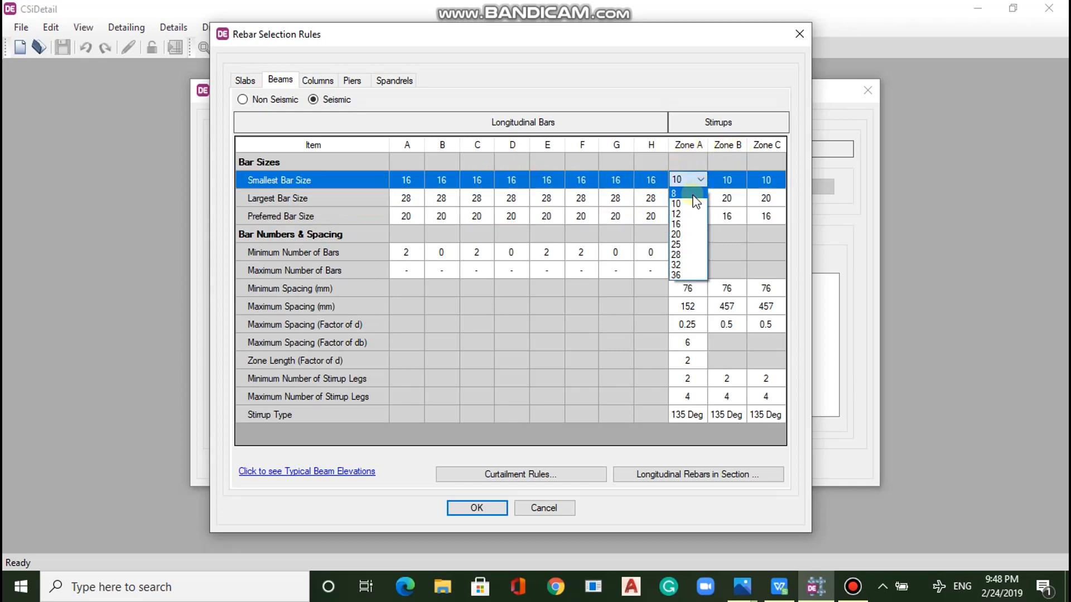
left_click(692, 193)
left_click(741, 180)
left_click(740, 179)
left_click(738, 194)
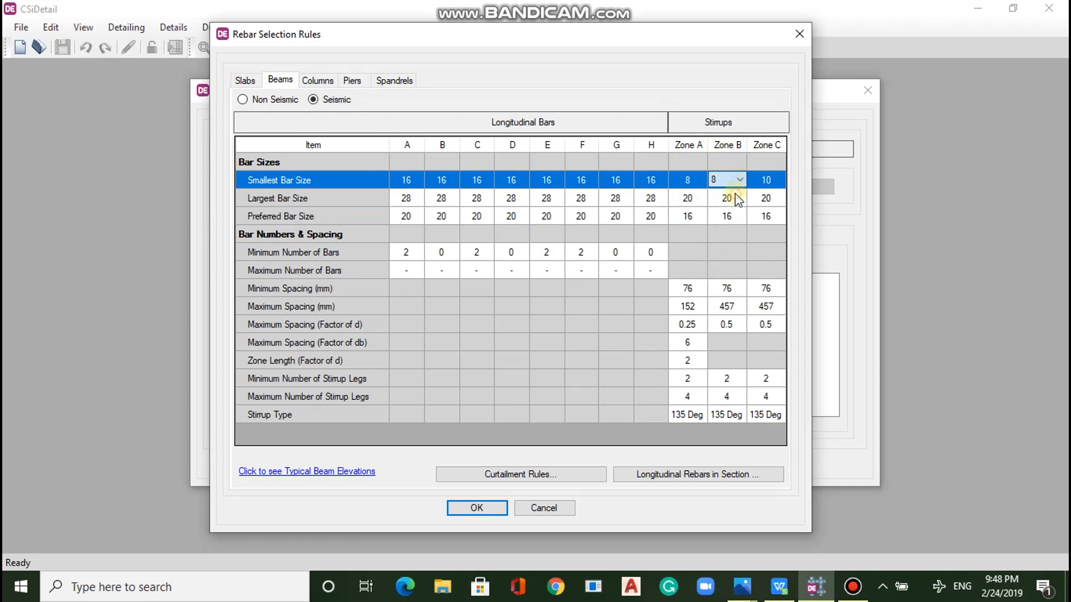
left_click(781, 184)
left_click(781, 184)
left_click(775, 194)
Set the largest stirrup bar size to 10 for Zone C, Zone B and Zone A.
left_click(771, 196)
left_click(771, 196)
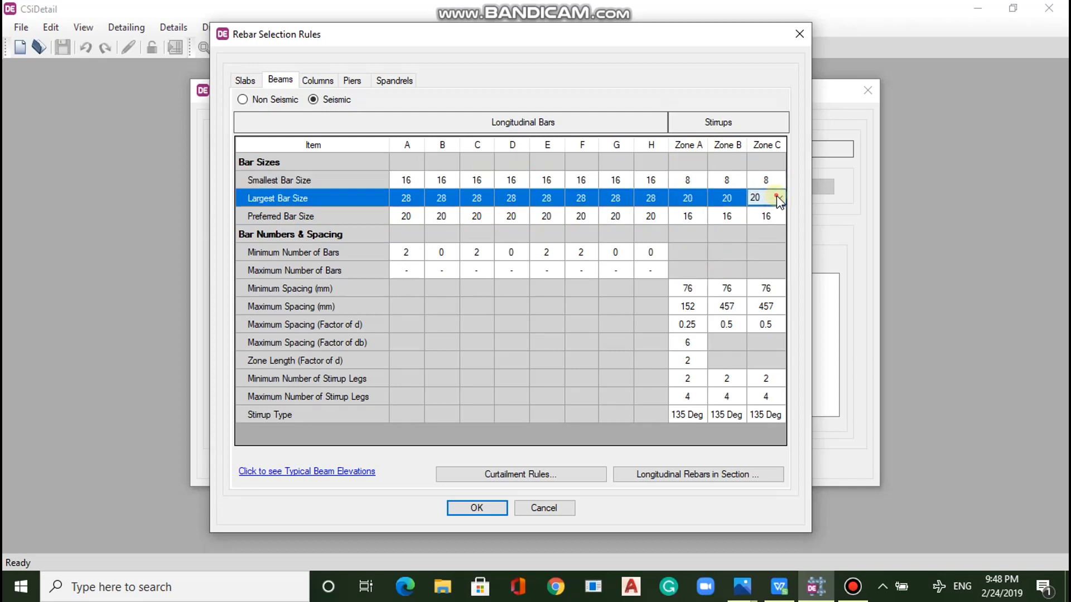
left_click(770, 196)
left_click(771, 223)
left_click(731, 198)
left_click(739, 198)
left_click(738, 223)
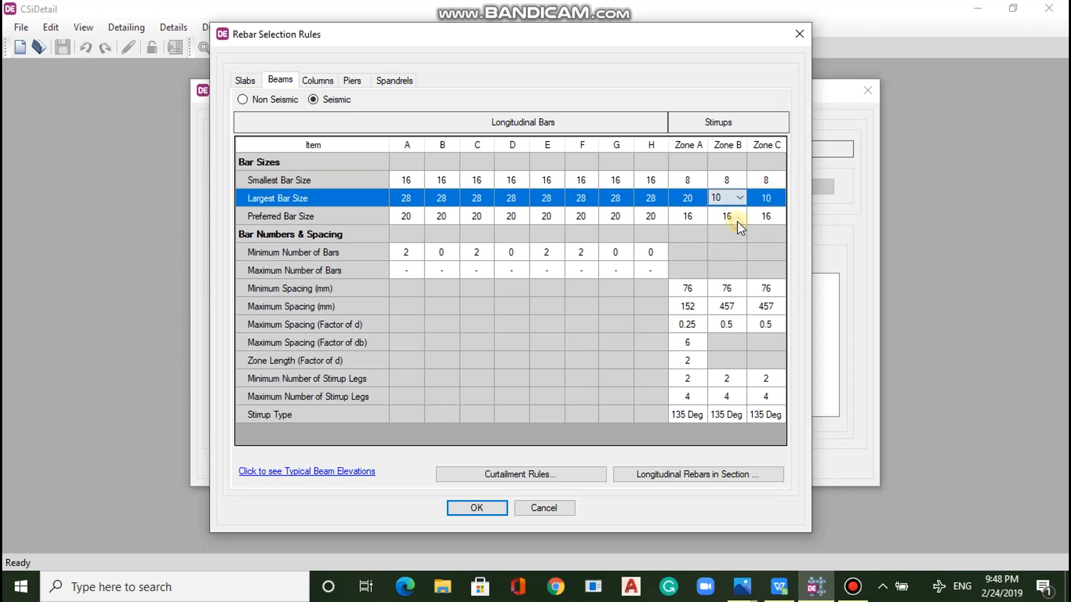
left_click(697, 198)
left_click(700, 198)
left_click(687, 219)
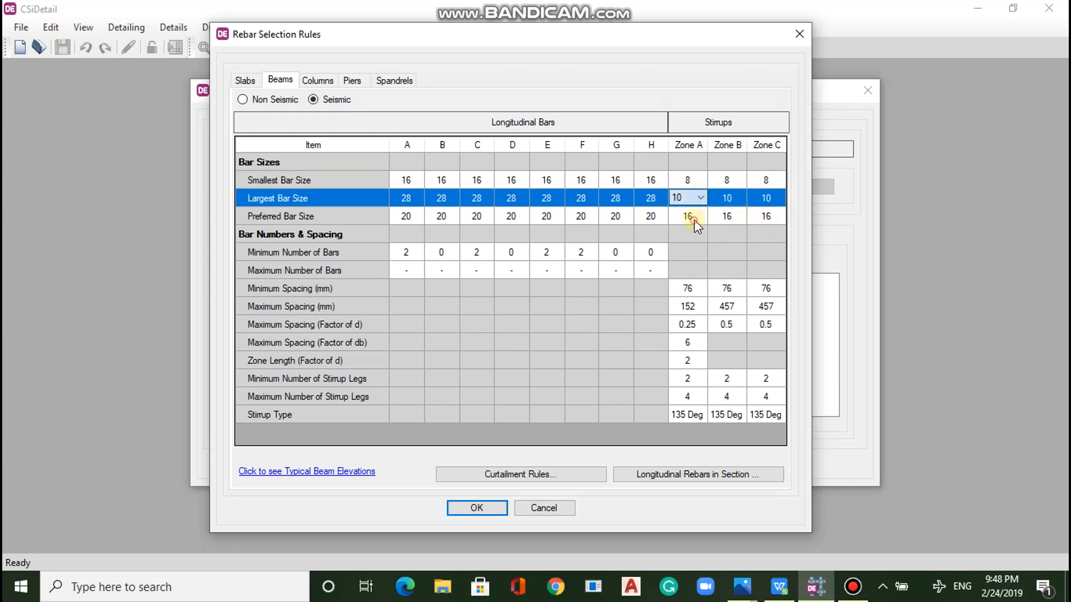
left_click(661, 179)
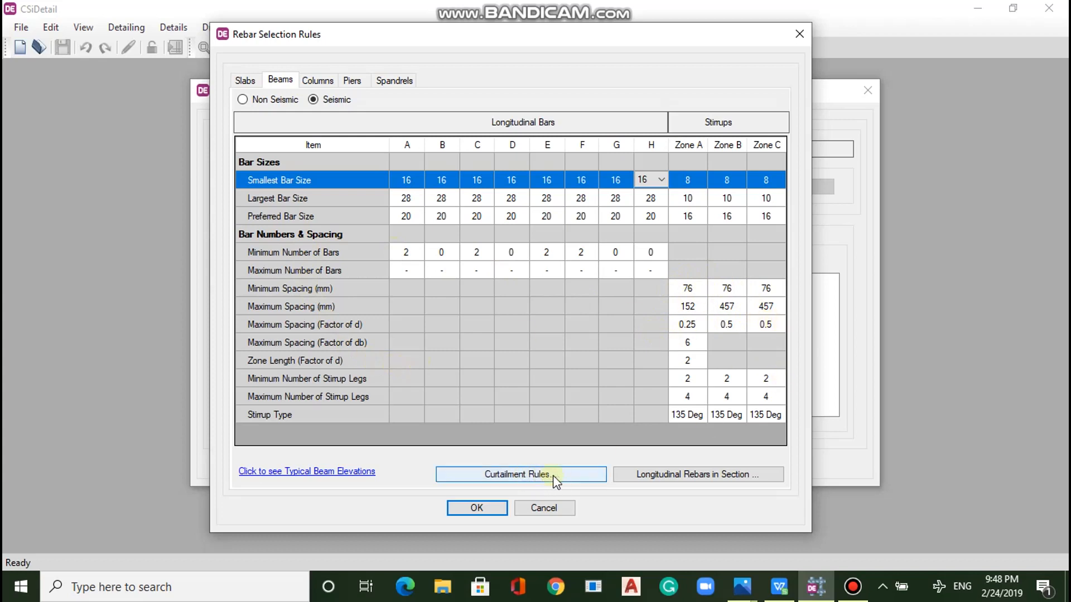
Open the seismic beam curtailment rules and examine the bar labels and end hooks in the single-span typical elevation.
left_click(595, 473)
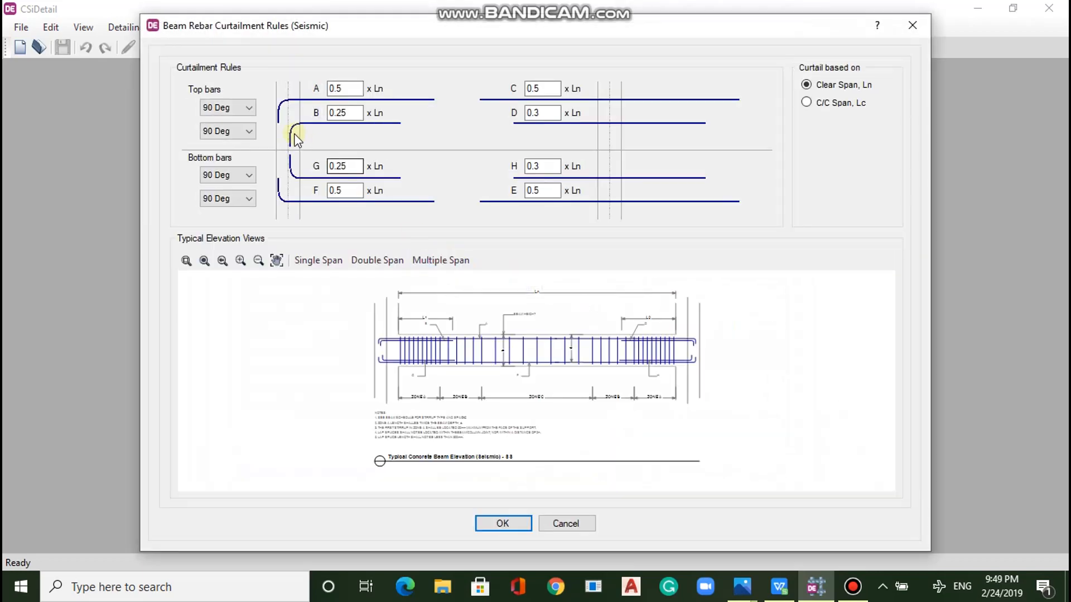
left_click(247, 109)
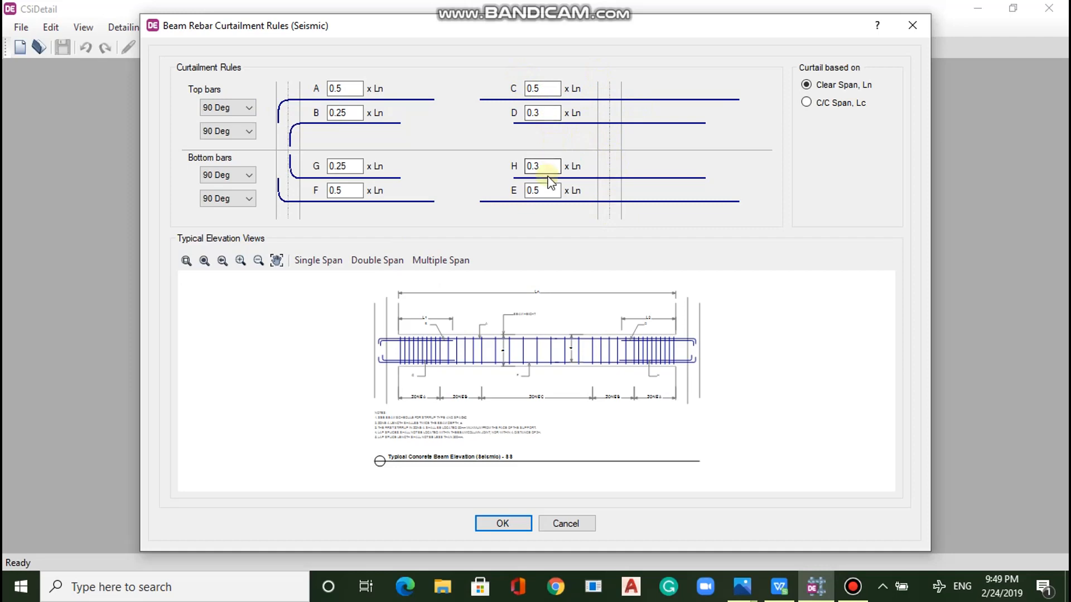
scroll(492, 372, "up", 4)
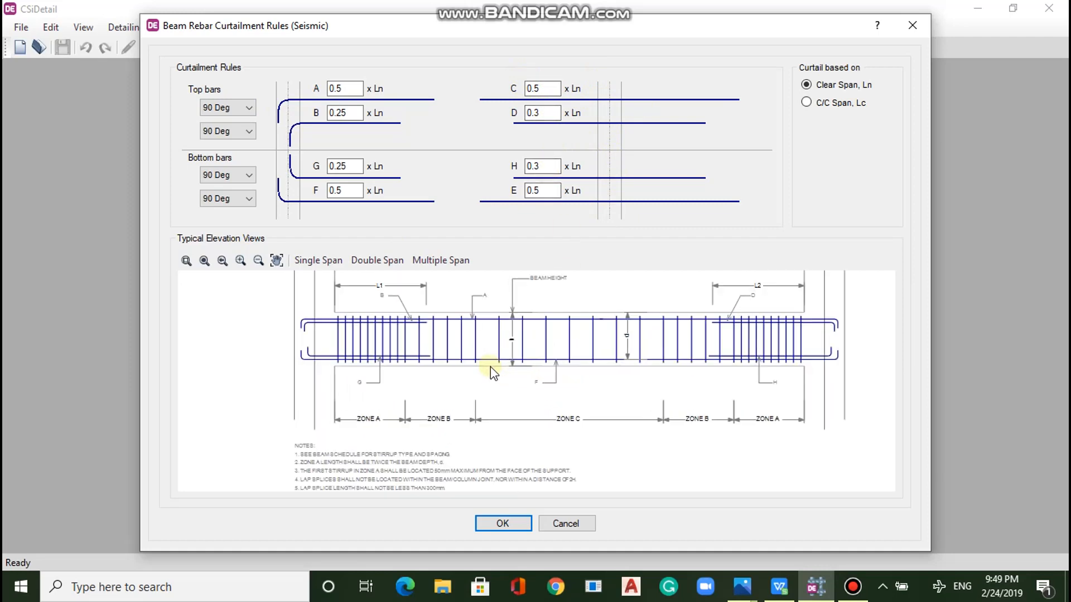
scroll(491, 371, "down", 3)
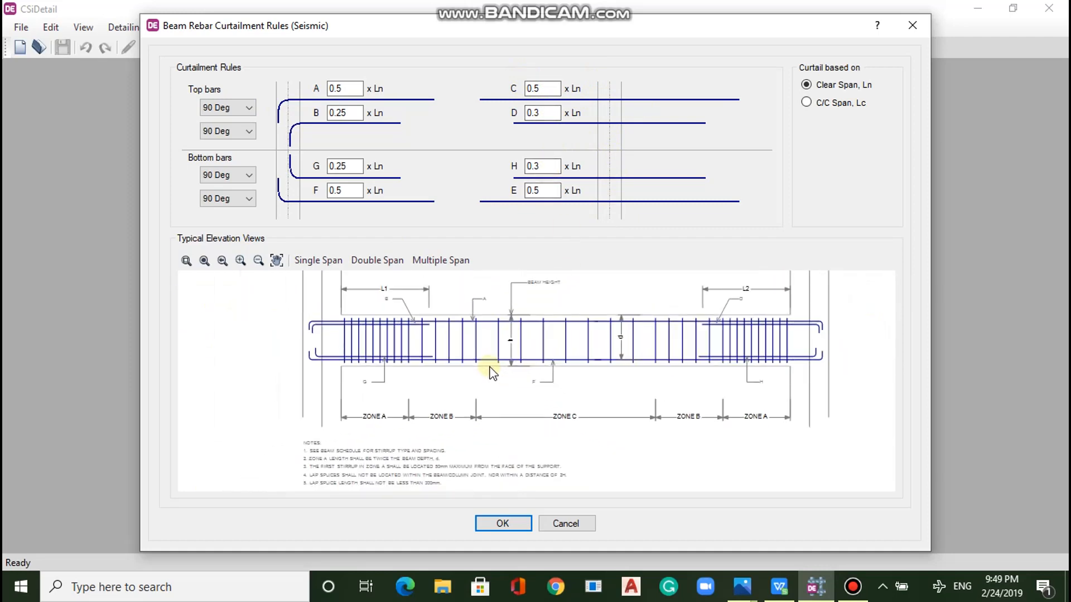
scroll(357, 282, "up", 2)
scroll(361, 285, "up", 1)
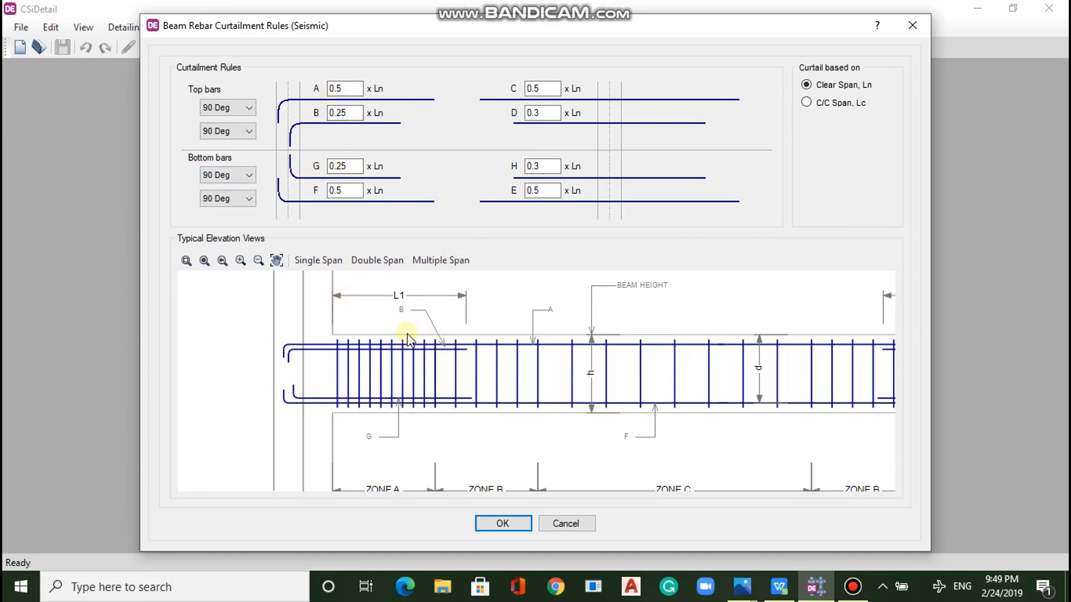
scroll(397, 345, "up", 1)
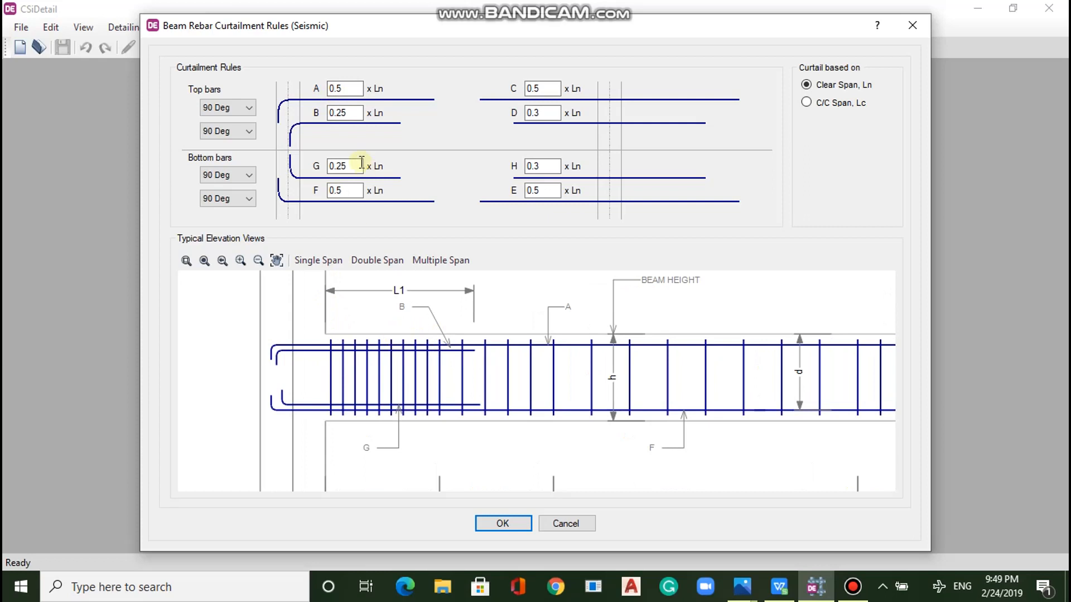
Try the Straight and 180 Deg end conditions on both top bar layers in the curtailment rules.
left_click(245, 108)
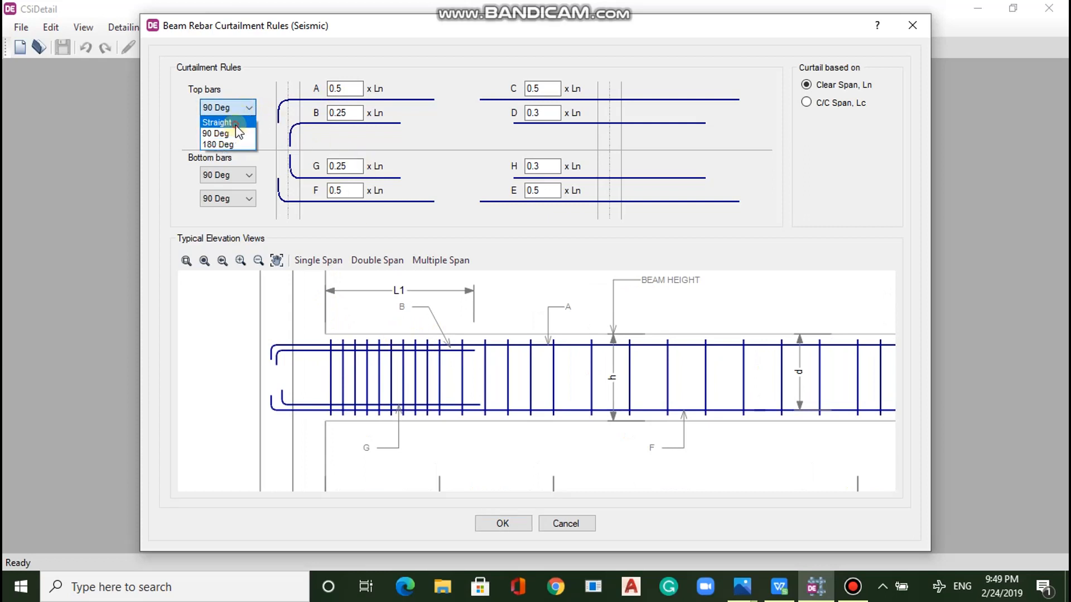
left_click(236, 124)
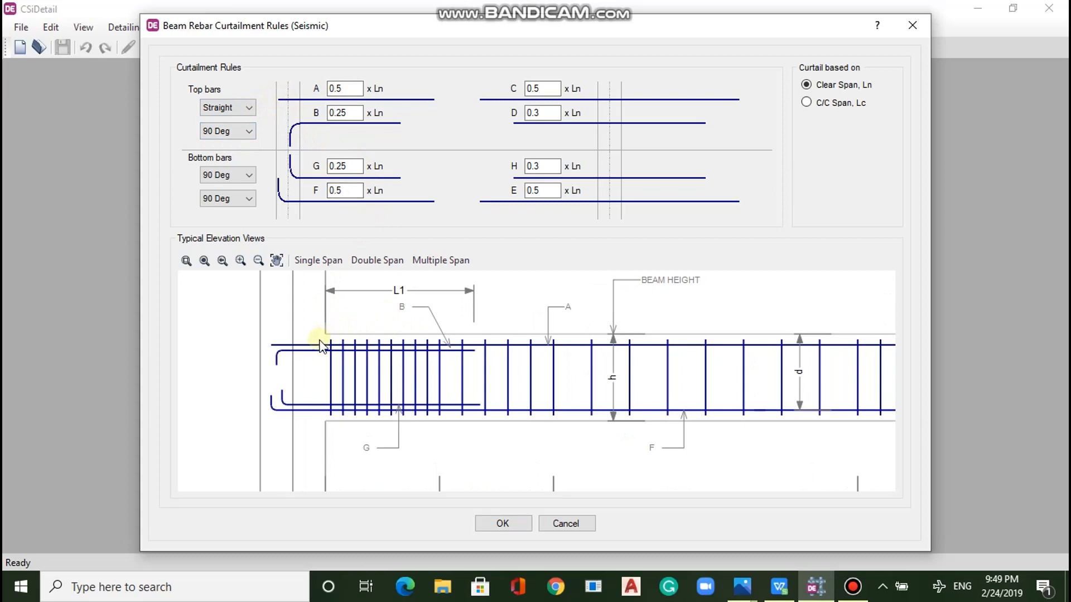
left_click(248, 132)
left_click(245, 144)
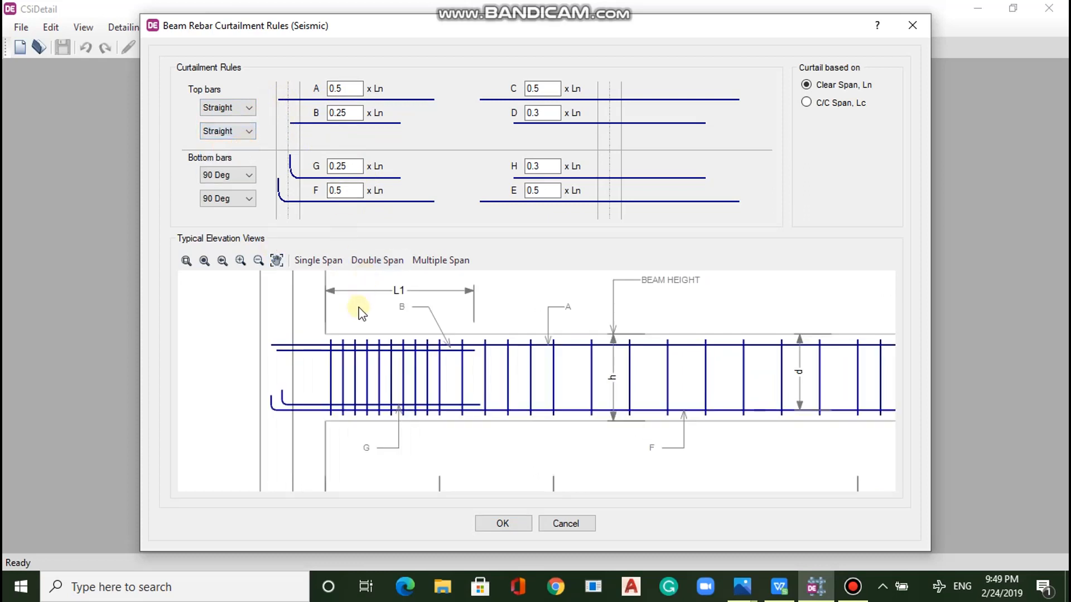
left_click(233, 132)
left_click(227, 167)
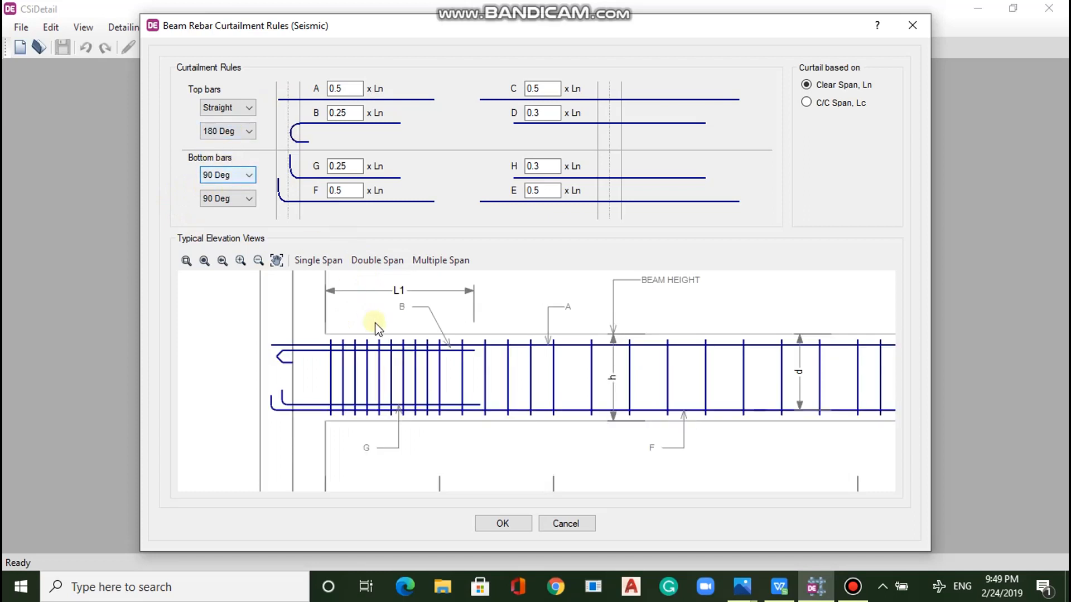
left_click(249, 109)
left_click(245, 142)
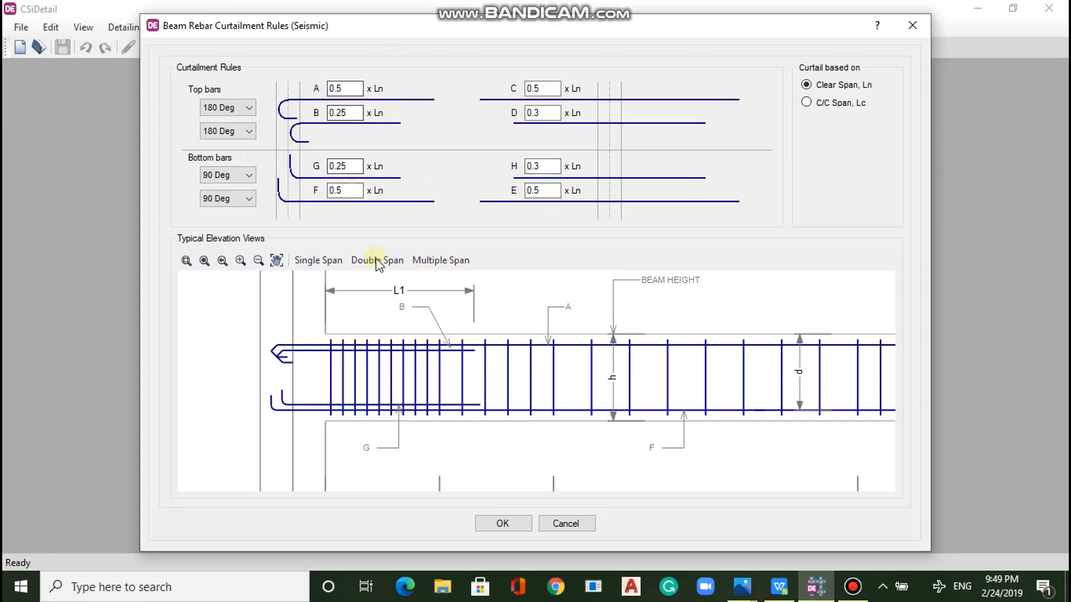
Set the end hooks of both top bar layers to 90 Deg and accept the beam curtailment rules.
left_click(249, 108)
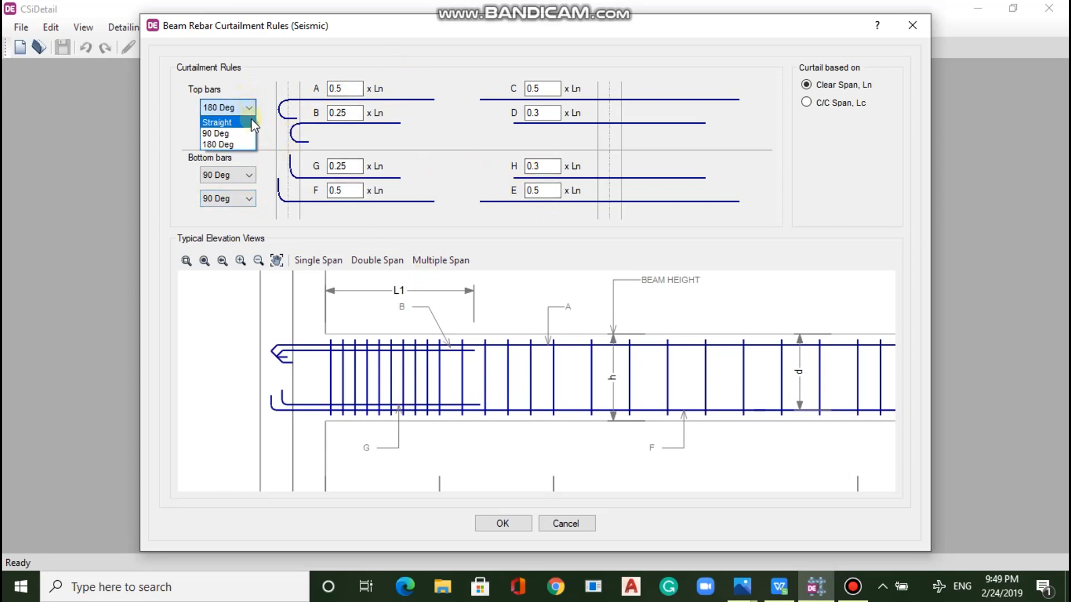
left_click(251, 131)
left_click(249, 131)
left_click(256, 153)
left_click(251, 136)
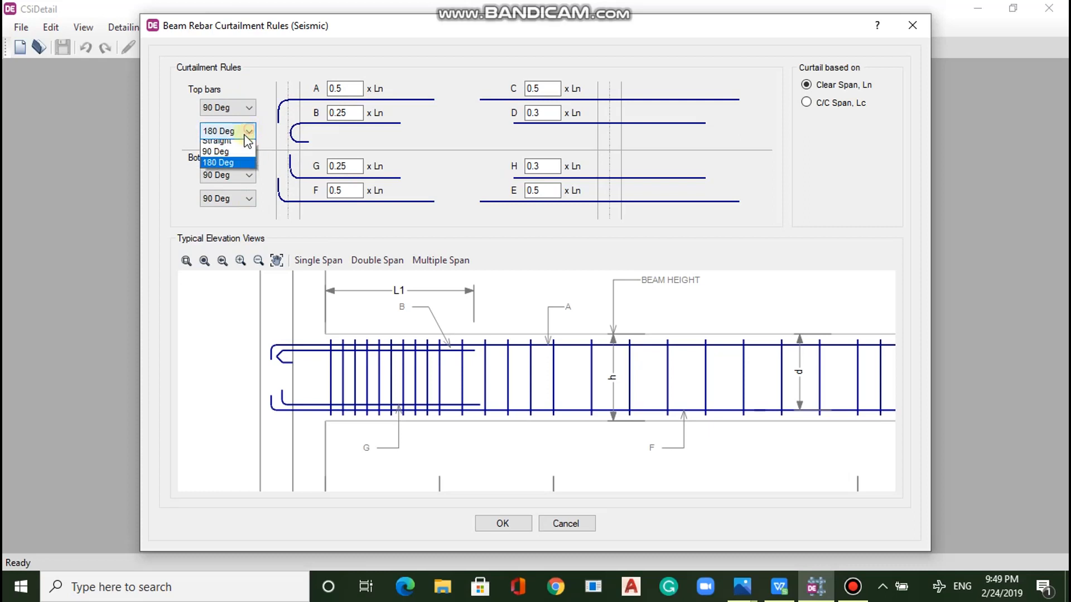
left_click(229, 152)
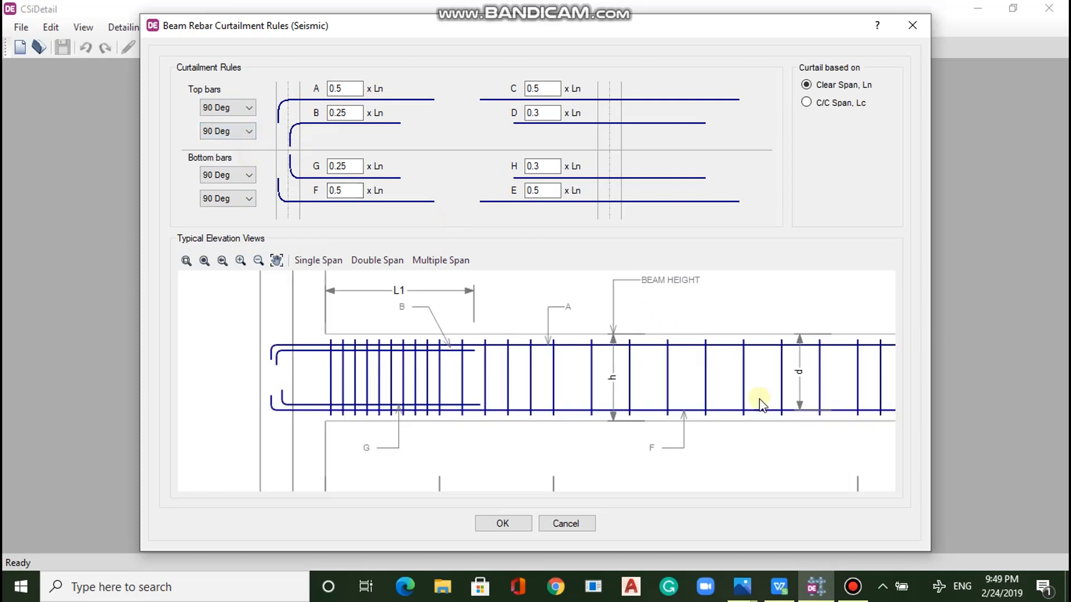
left_click(502, 524)
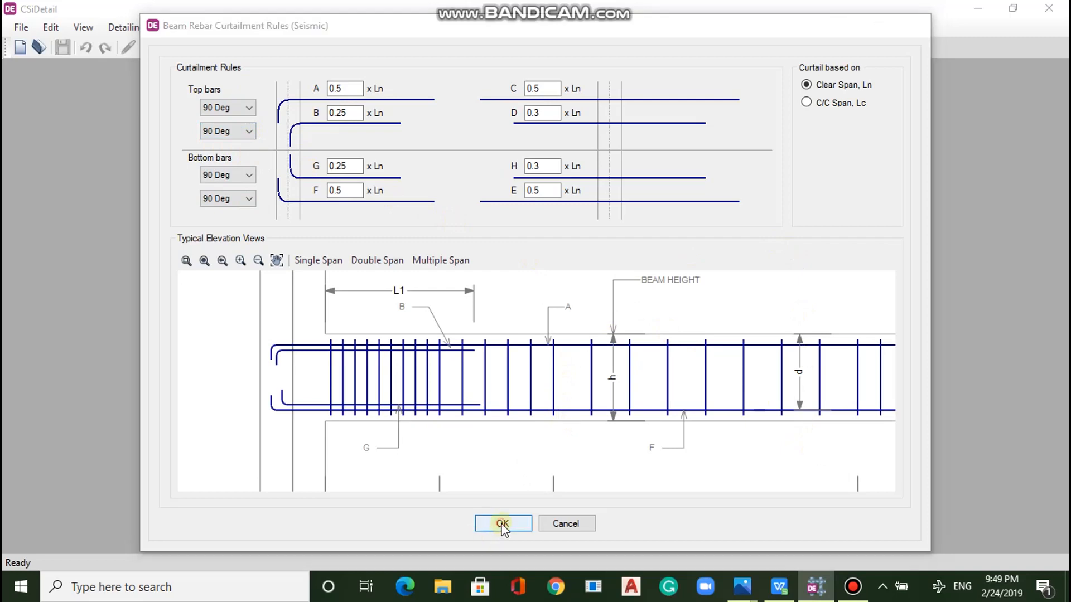
Check the longitudinal rebar layer and web bar rules for seismic beam sections, and accept the beam rebar selection rules.
left_click(688, 481)
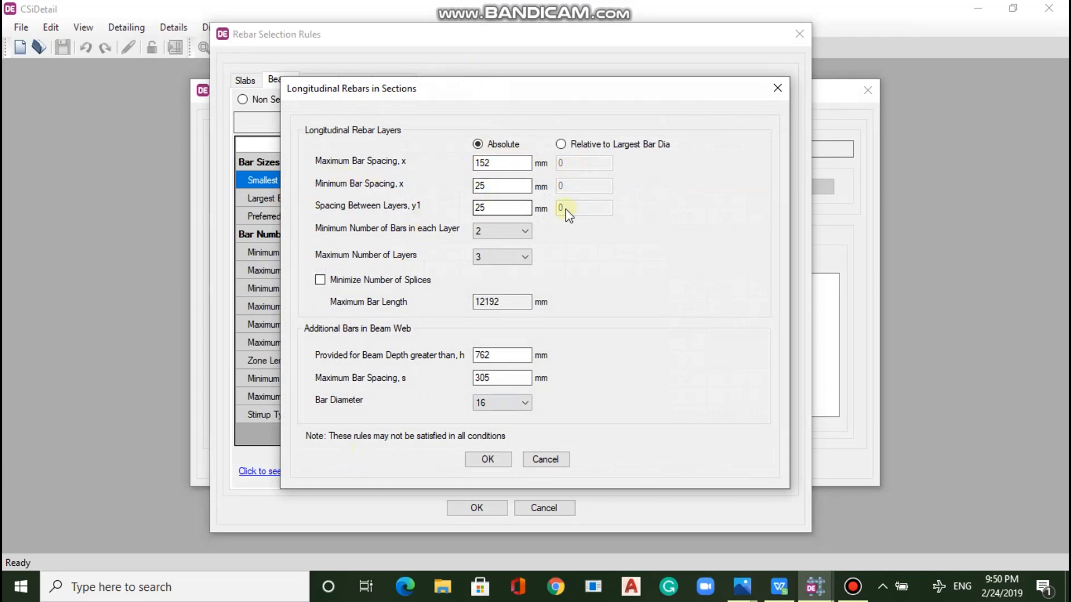
left_click(504, 461)
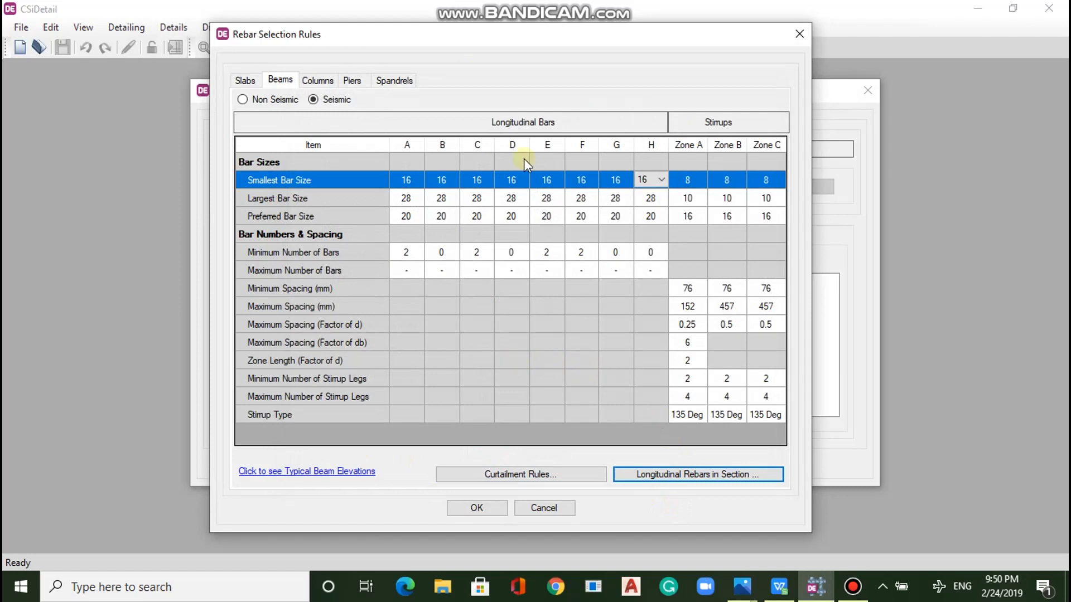
left_click(478, 509)
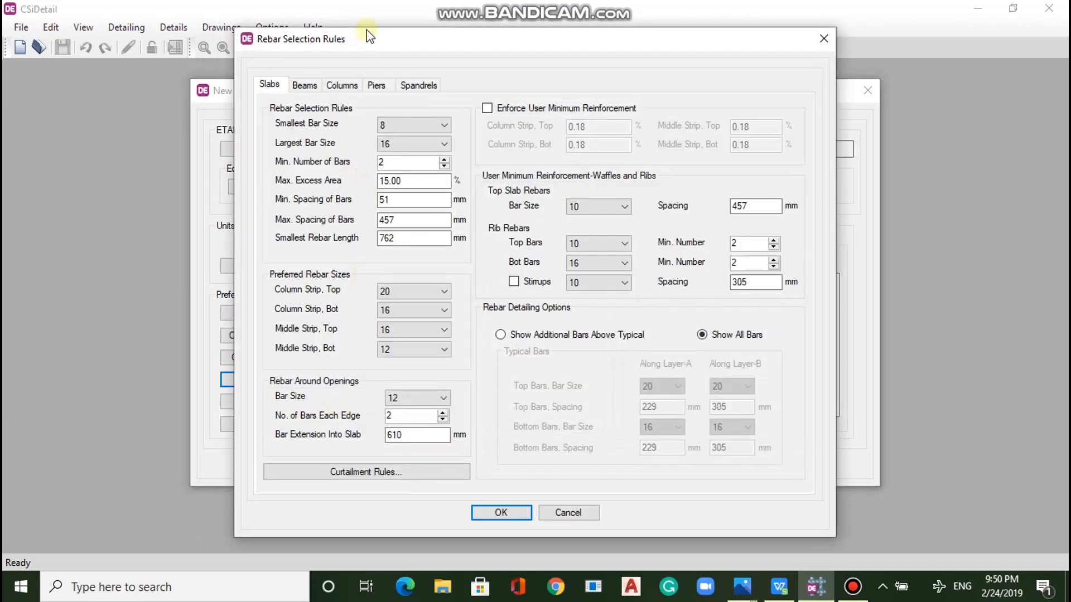
Open the column rebar selection rules and review the bar splice, confinement zone and tie type options.
left_click(342, 84)
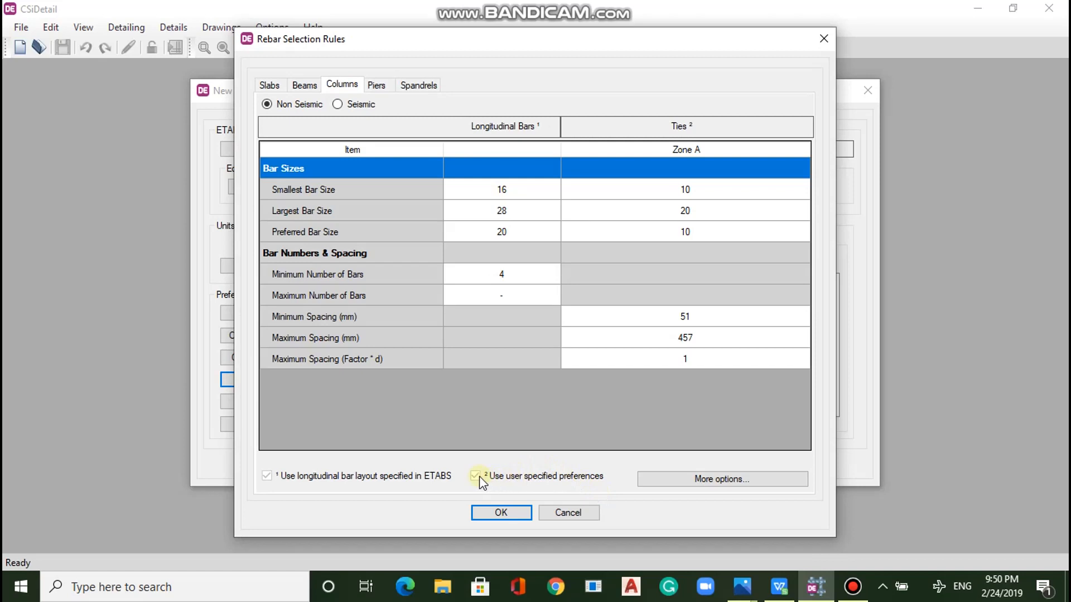
left_click(660, 480)
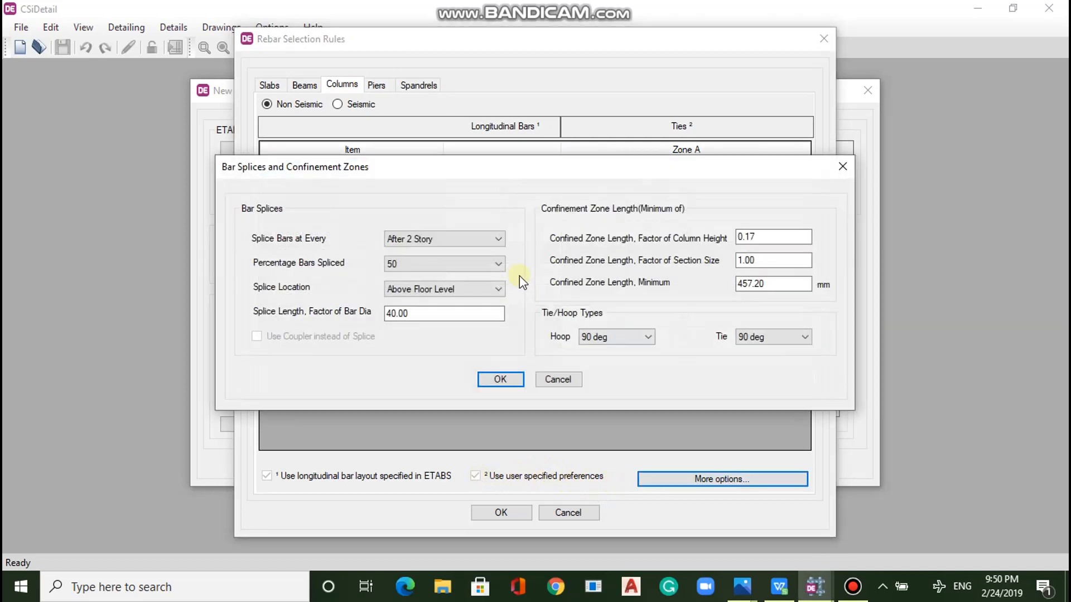
left_click(392, 266)
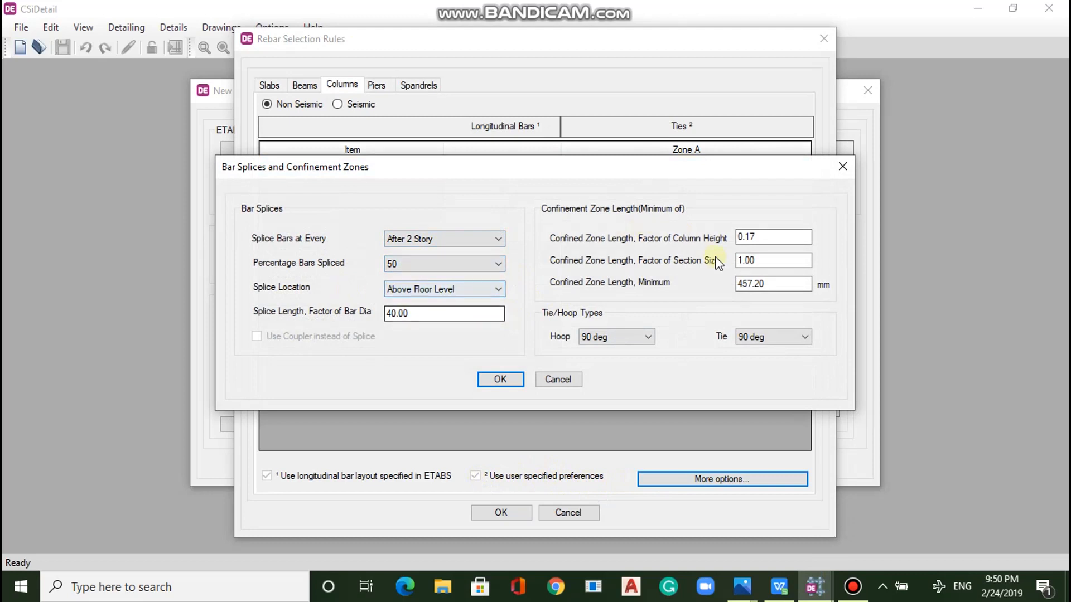
left_click(493, 383)
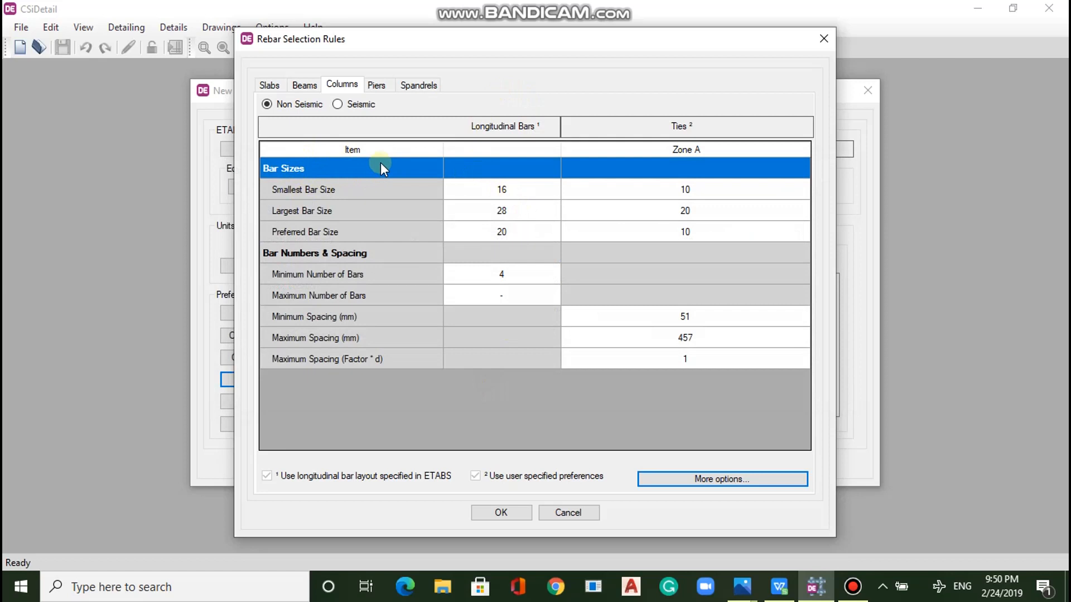
Switch the column rebar rules to Seismic and set the smallest longitudinal bar size to 12.
left_click(338, 109)
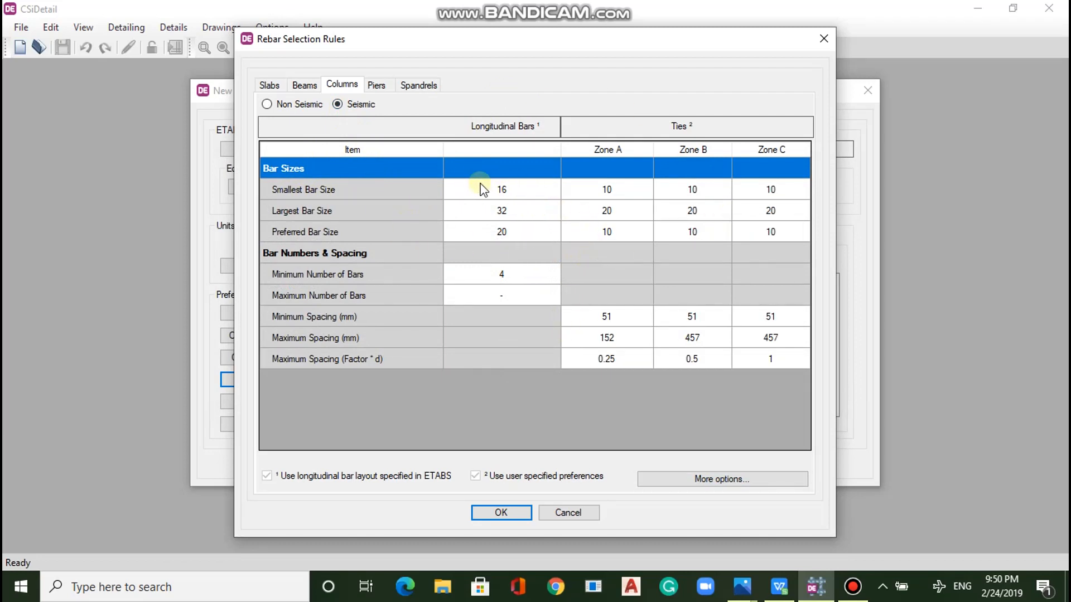
left_click(548, 187)
left_click(547, 188)
left_click(548, 188)
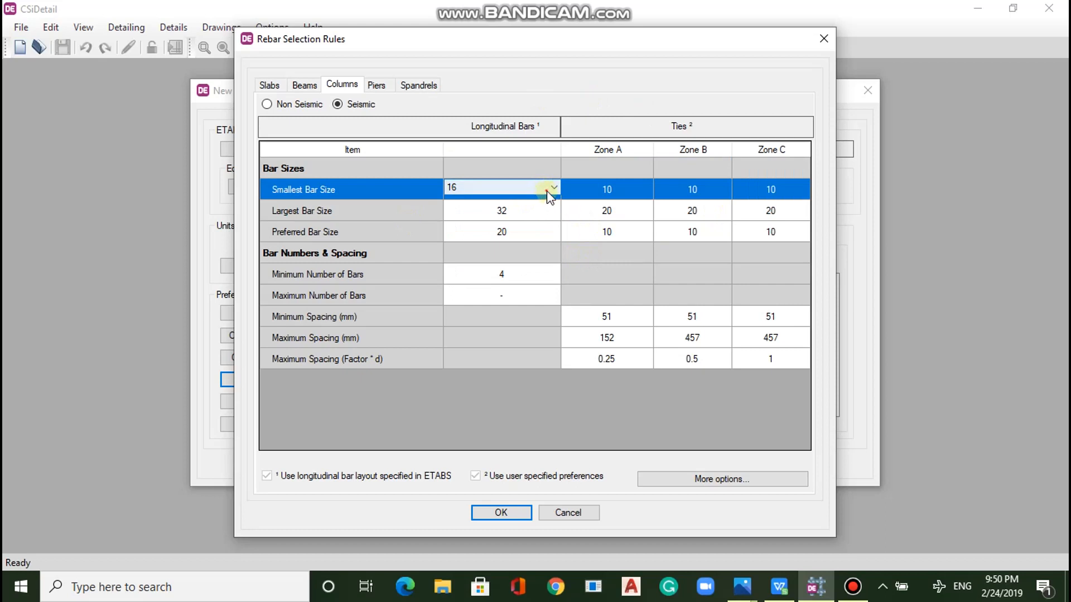
left_click(550, 192)
left_click(503, 222)
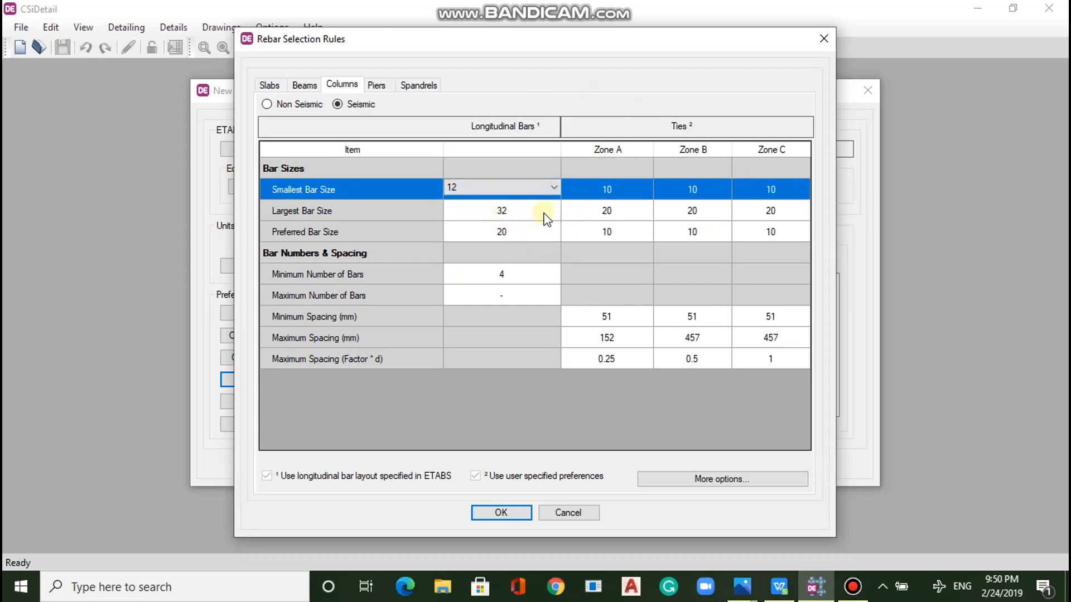
Set the seismic columns' largest longitudinal bar size to 36 and the preferred size to 16.
left_click(554, 211)
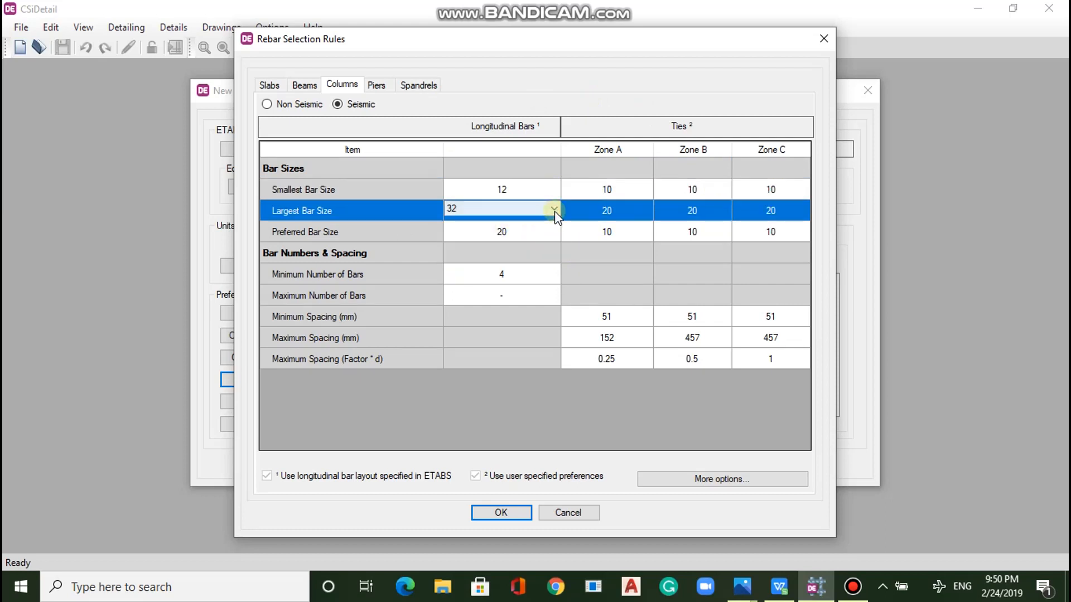
left_click(554, 211)
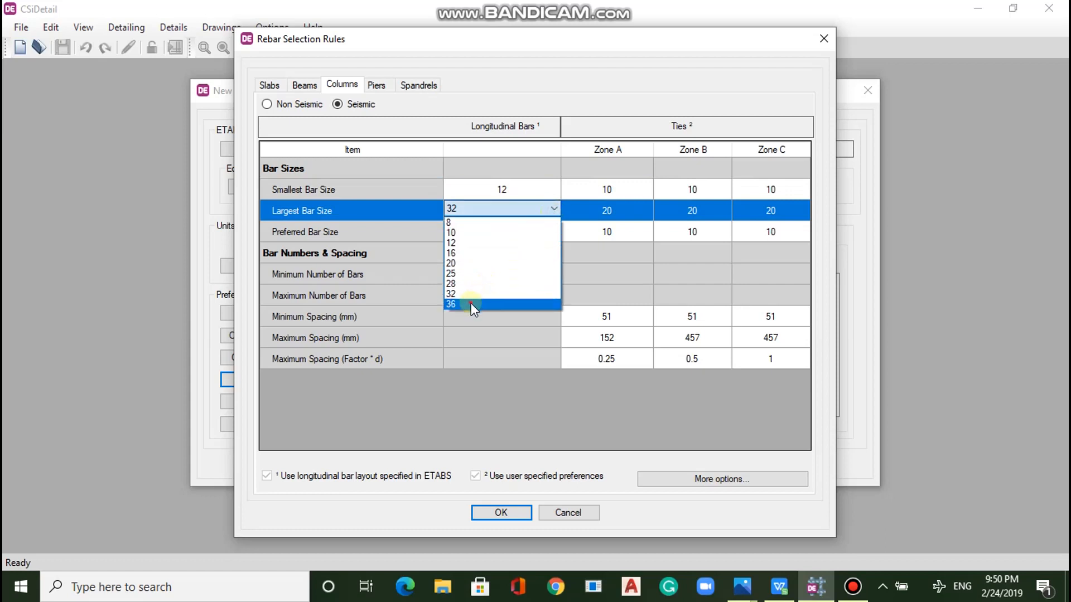
left_click(471, 304)
left_click(557, 232)
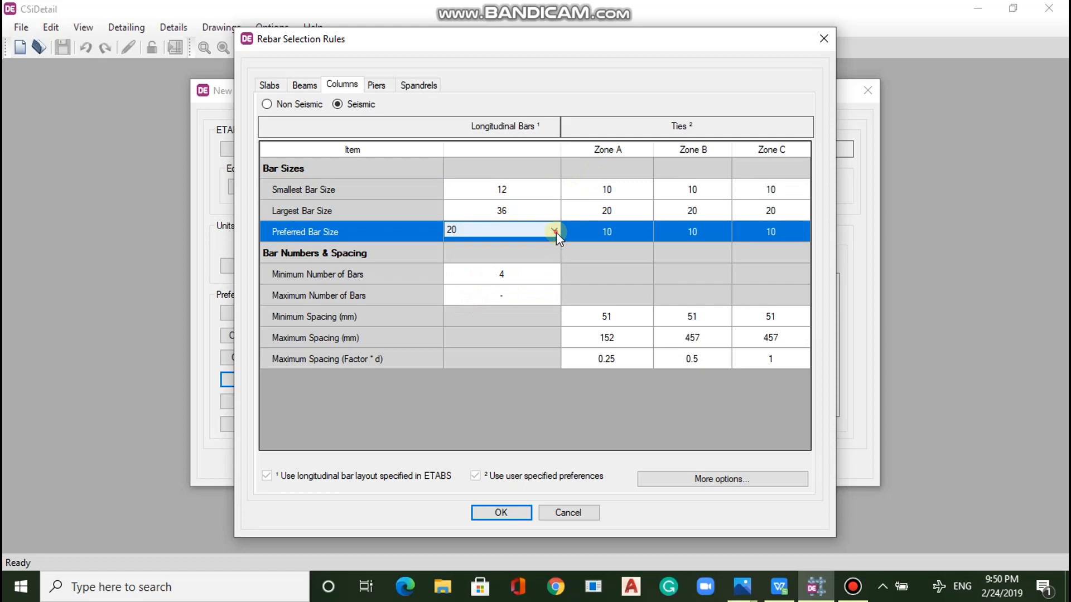
left_click(556, 231)
left_click(503, 275)
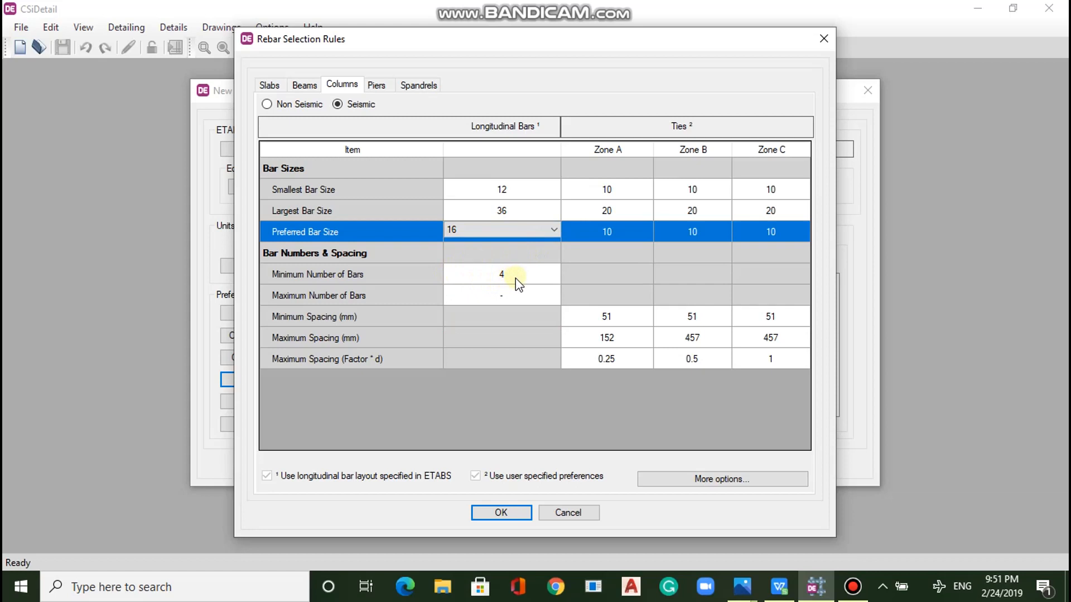
Set the preferred Zone A column tie size to 8, keep the smallest at 10, and accept the column rebar rules.
left_click(638, 235)
left_click(645, 230)
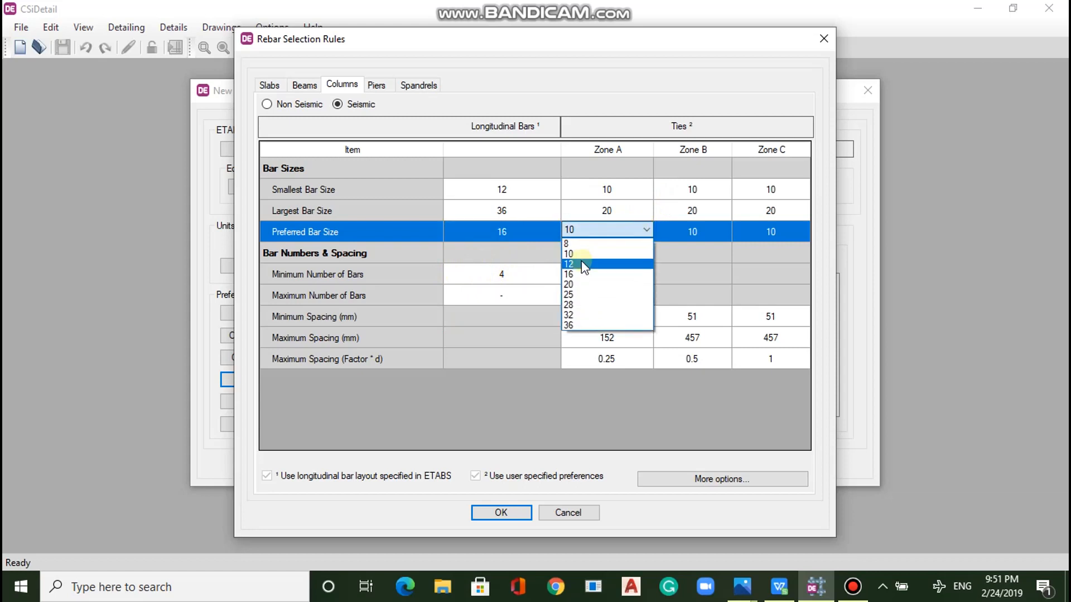
left_click(585, 243)
left_click(642, 193)
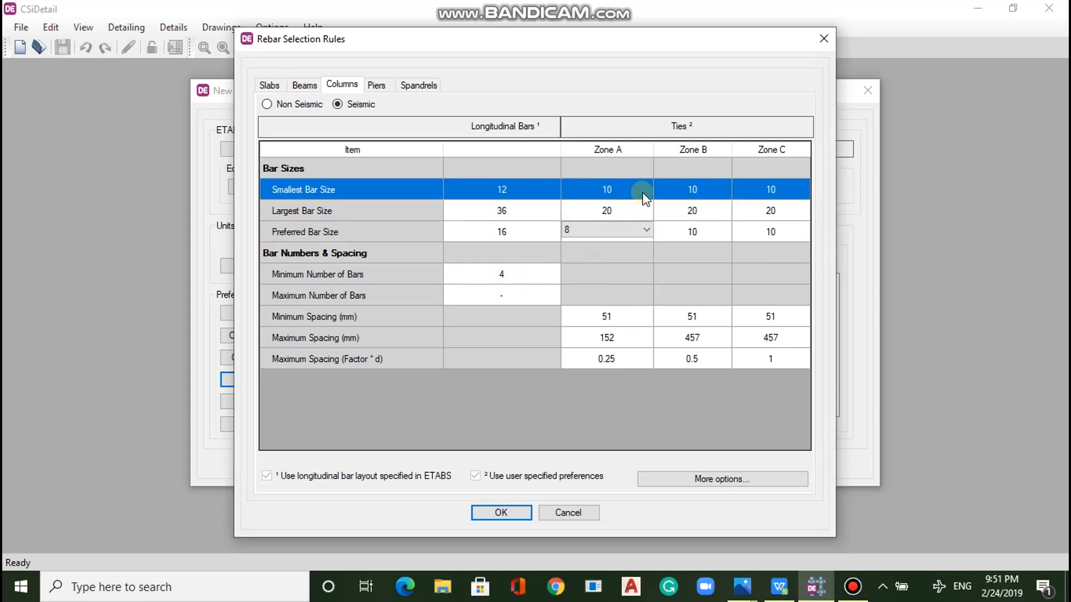
left_click(642, 192)
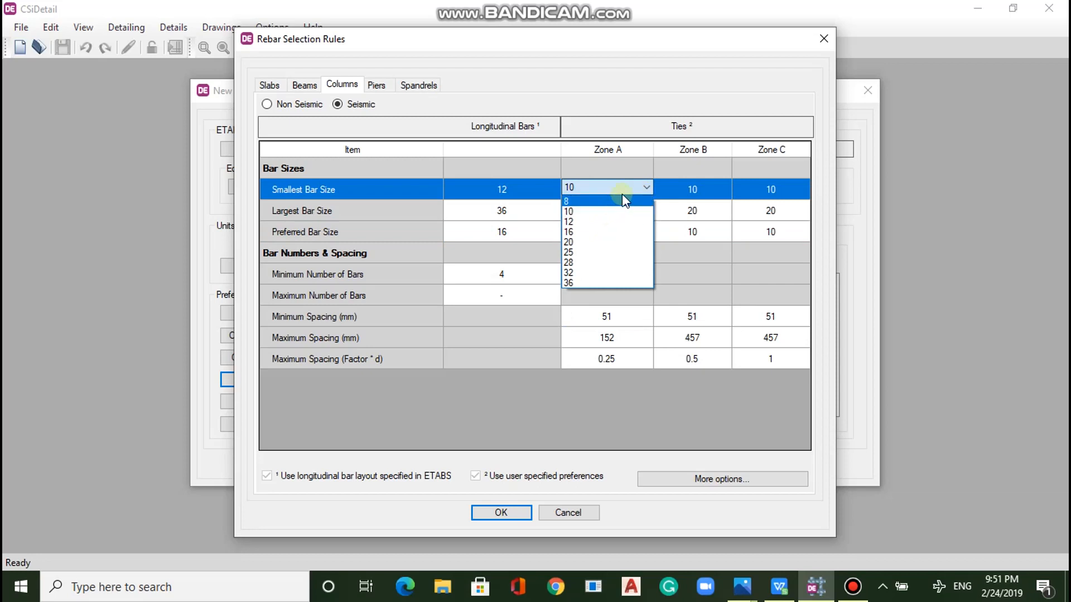
left_click(622, 195)
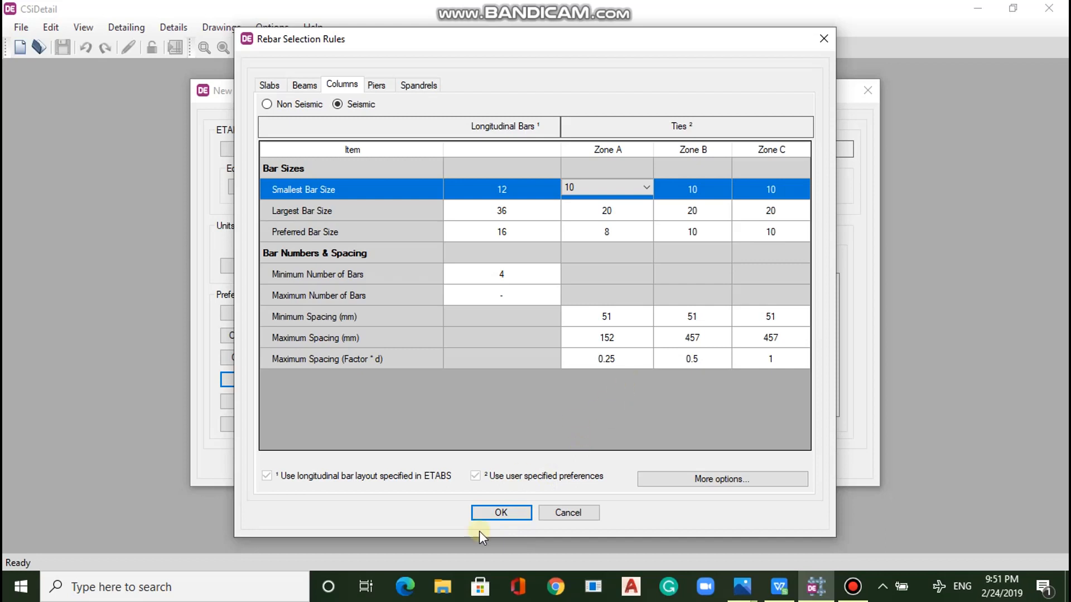
left_click(503, 516)
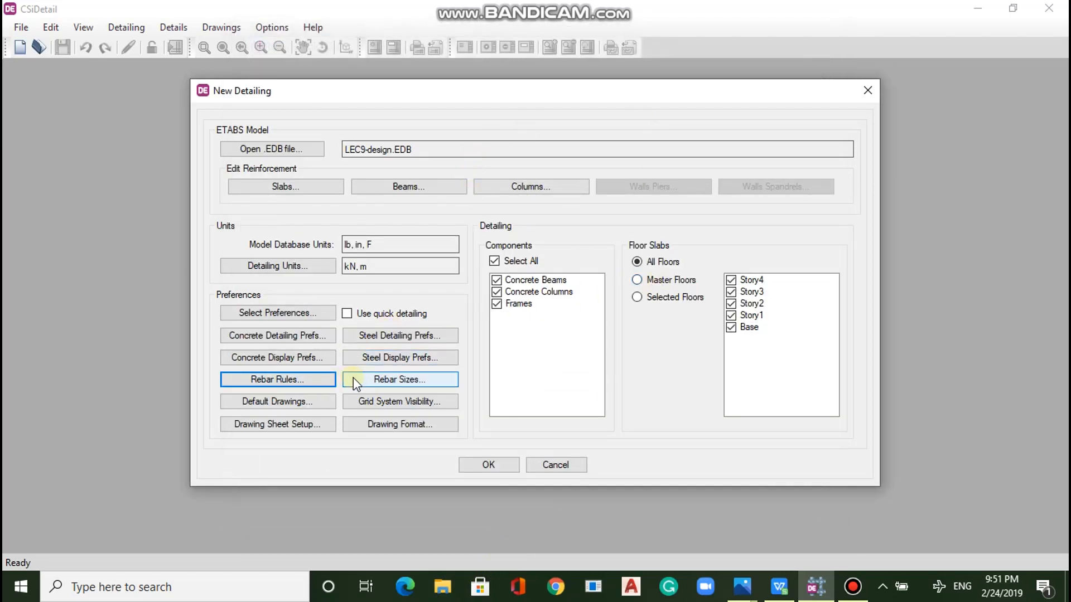
Select all default drawings to be generated and accept the selection.
left_click(261, 402)
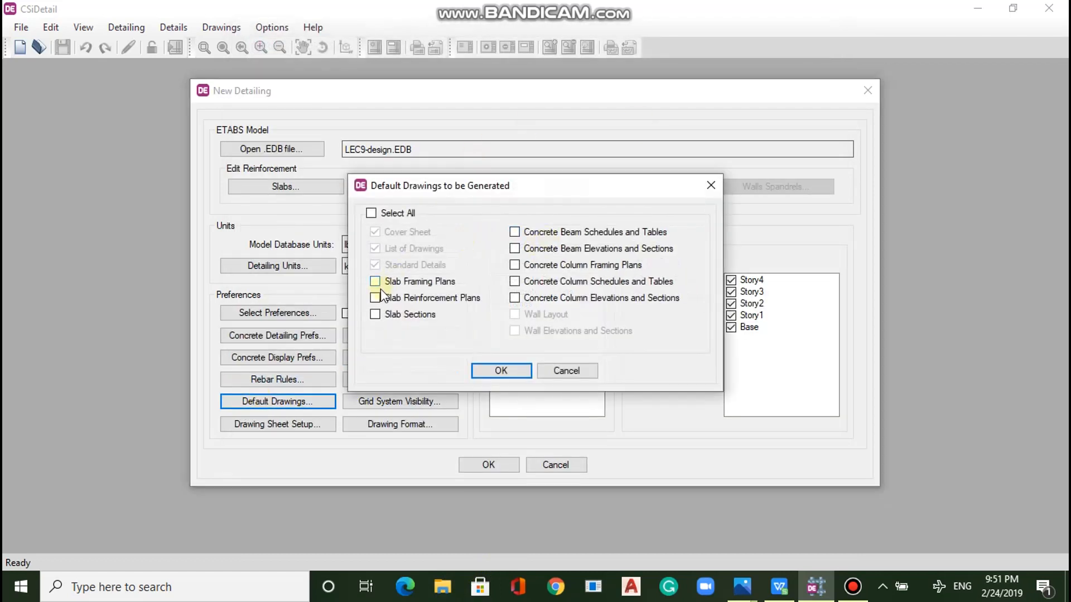
left_click(372, 213)
left_click(497, 371)
Open the drawing sheet setup and examine the sheet layout and title block in the preview.
left_click(263, 428)
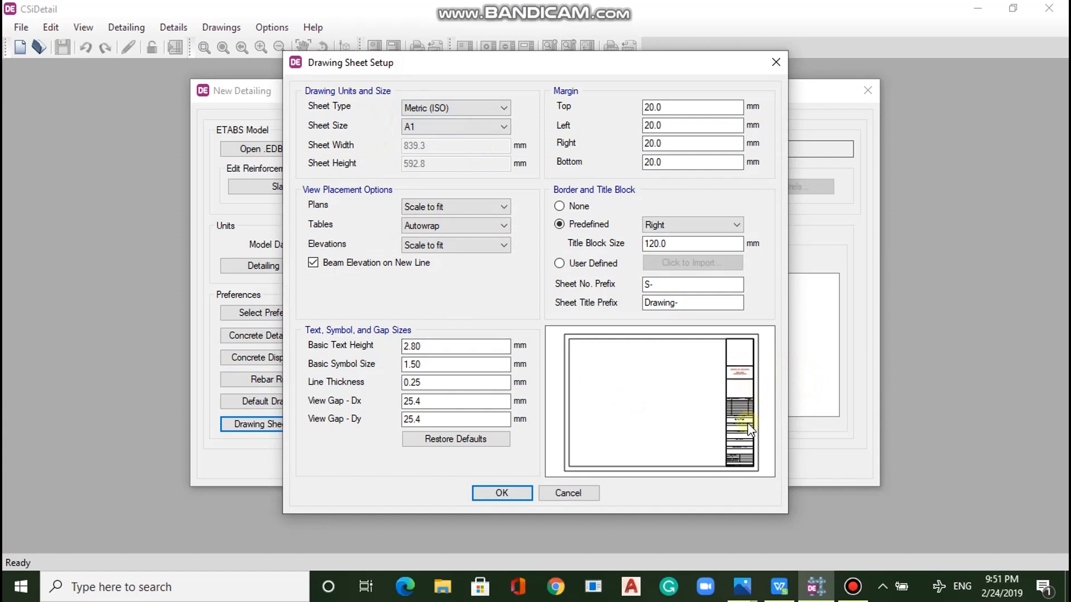
scroll(748, 423, "up", 5)
scroll(747, 428, "up", 2)
scroll(748, 429, "down", 1)
scroll(746, 424, "down", 5)
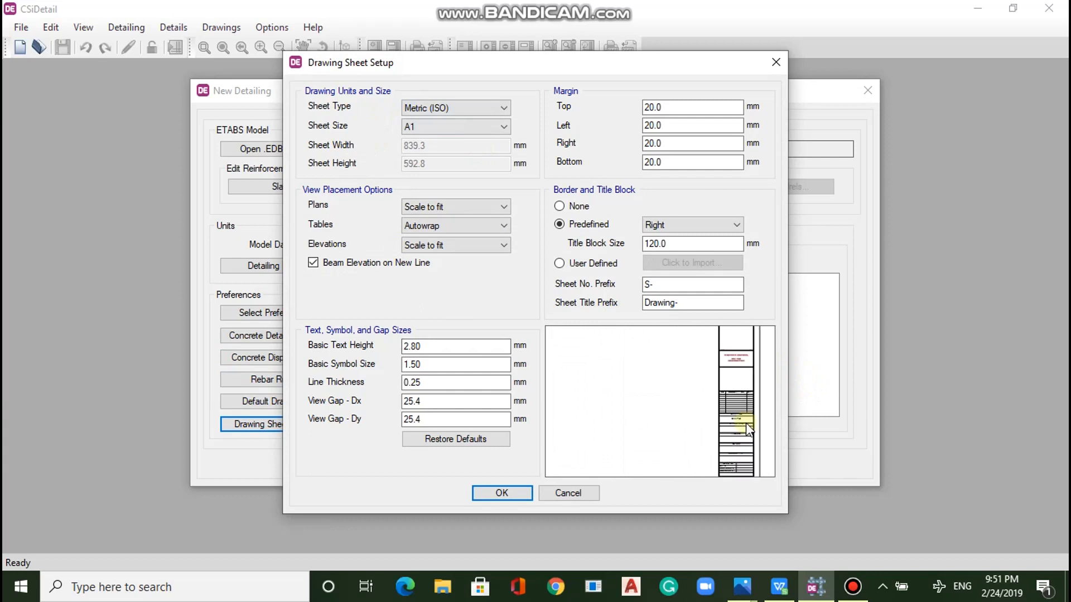
scroll(746, 423, "down", 2)
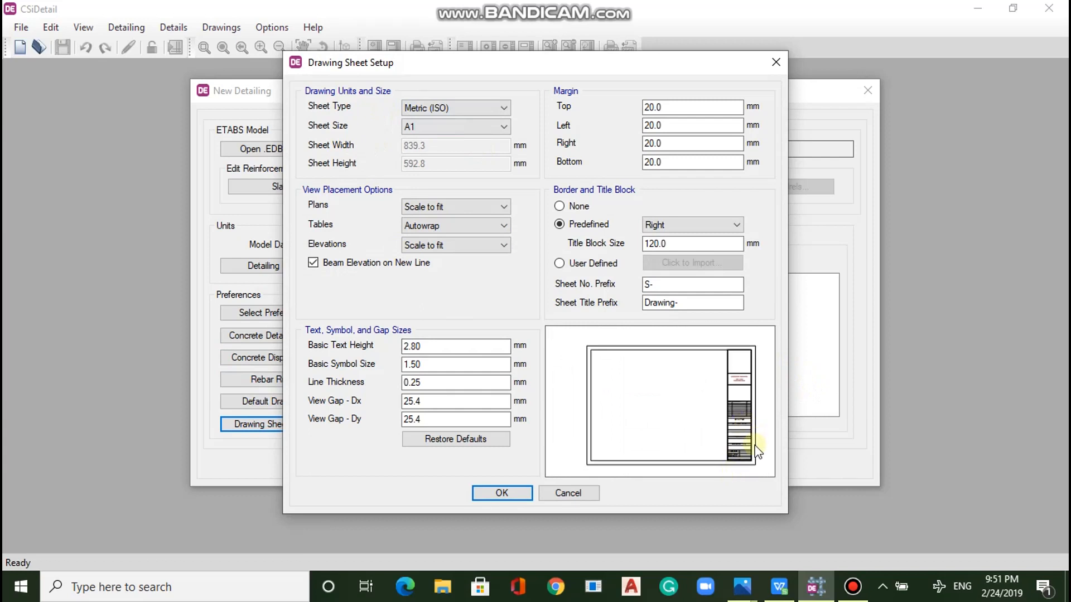
scroll(740, 456, "up", 3)
scroll(731, 459, "up", 4)
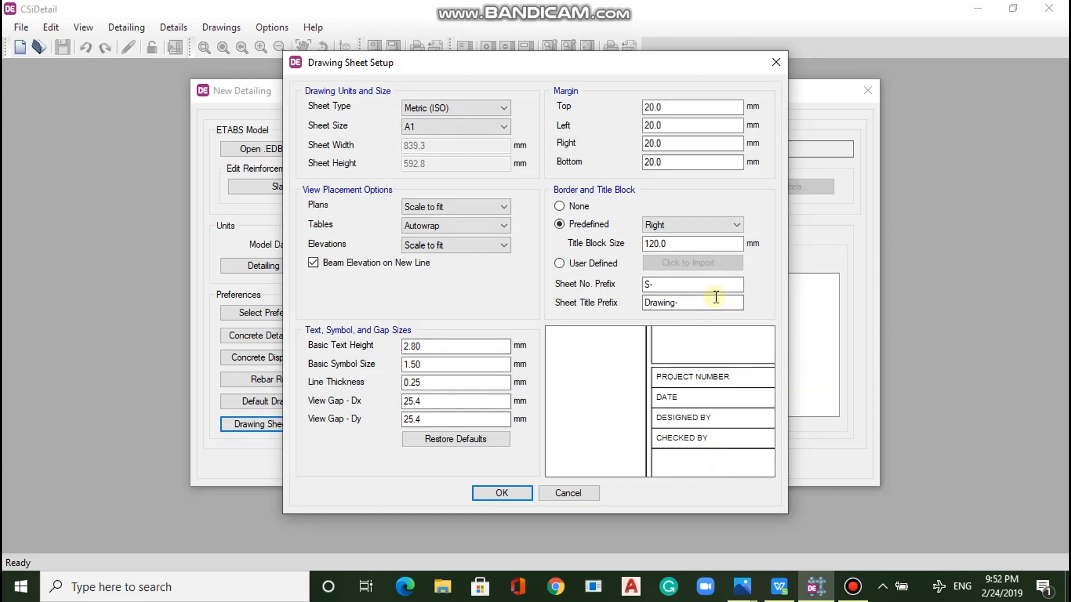
scroll(678, 448, "down", 2)
scroll(681, 450, "down", 4)
scroll(693, 449, "down", 3)
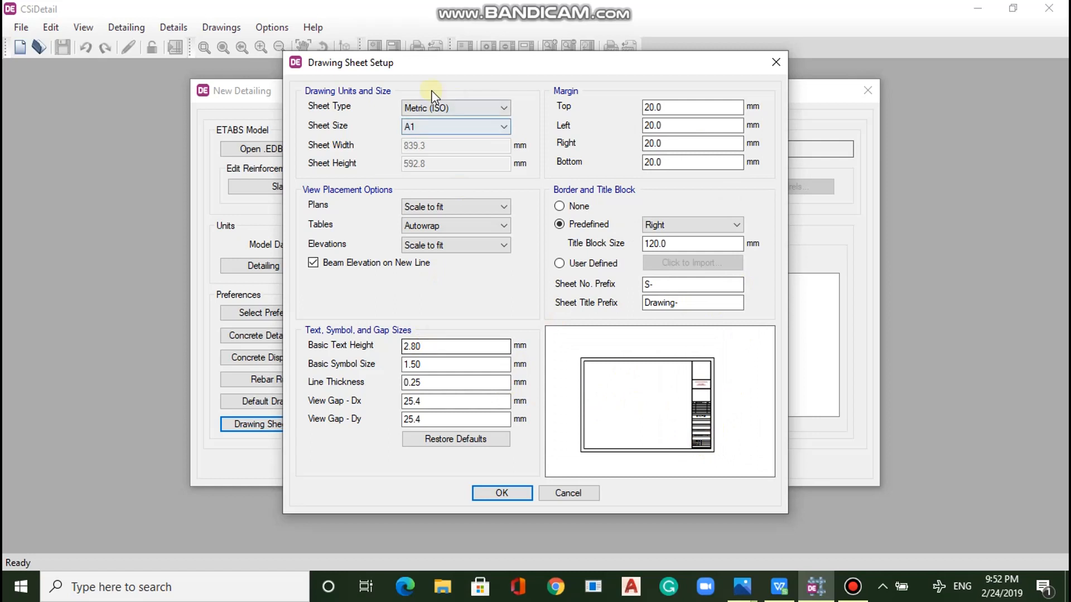
Choose Metric (ISO) as the sheet type and accept the drawing sheet setup.
left_click(432, 108)
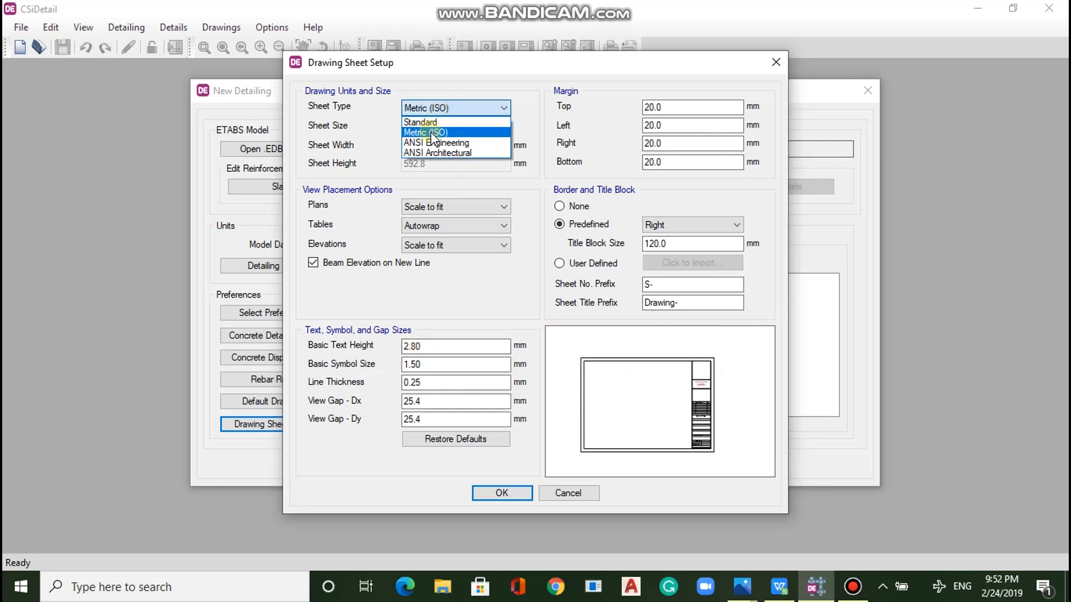
left_click(432, 133)
left_click(672, 106)
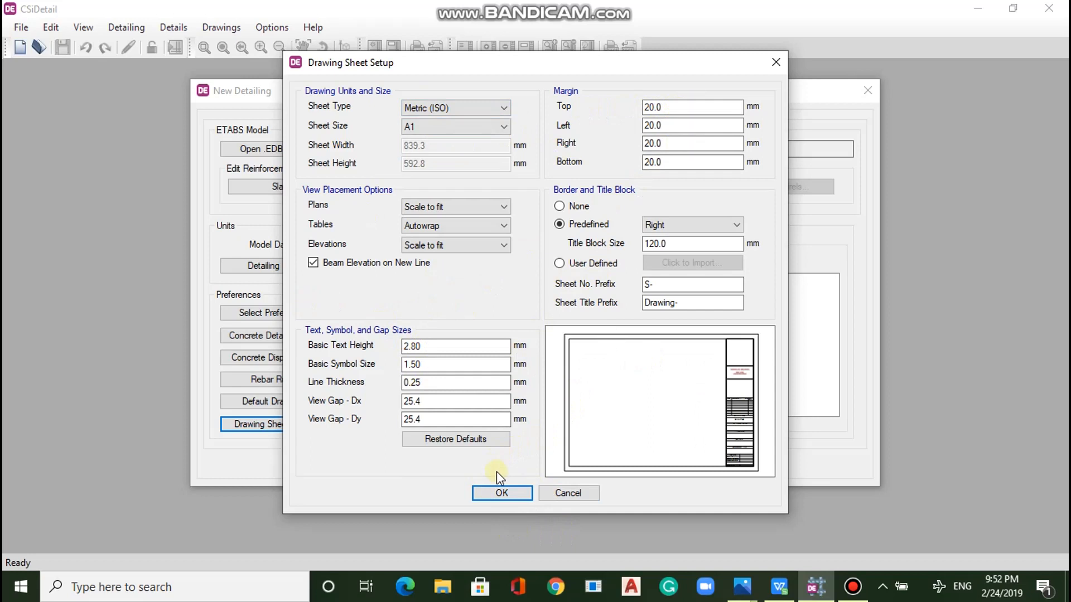
left_click(502, 494)
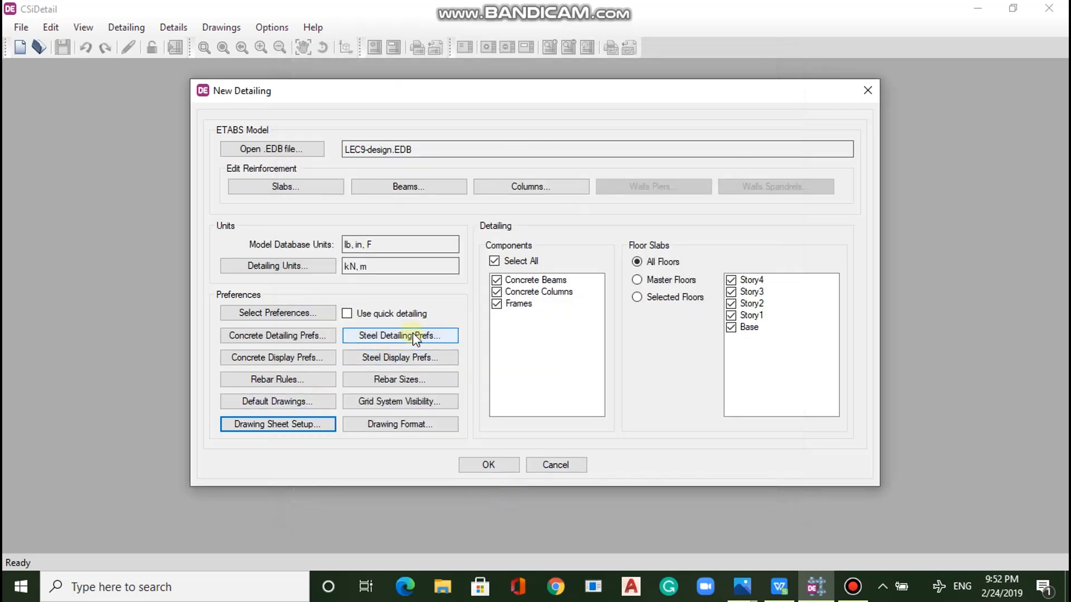
Review the floor framing and beam settings in the steel detailing preferences and close them with the existing values.
left_click(439, 335)
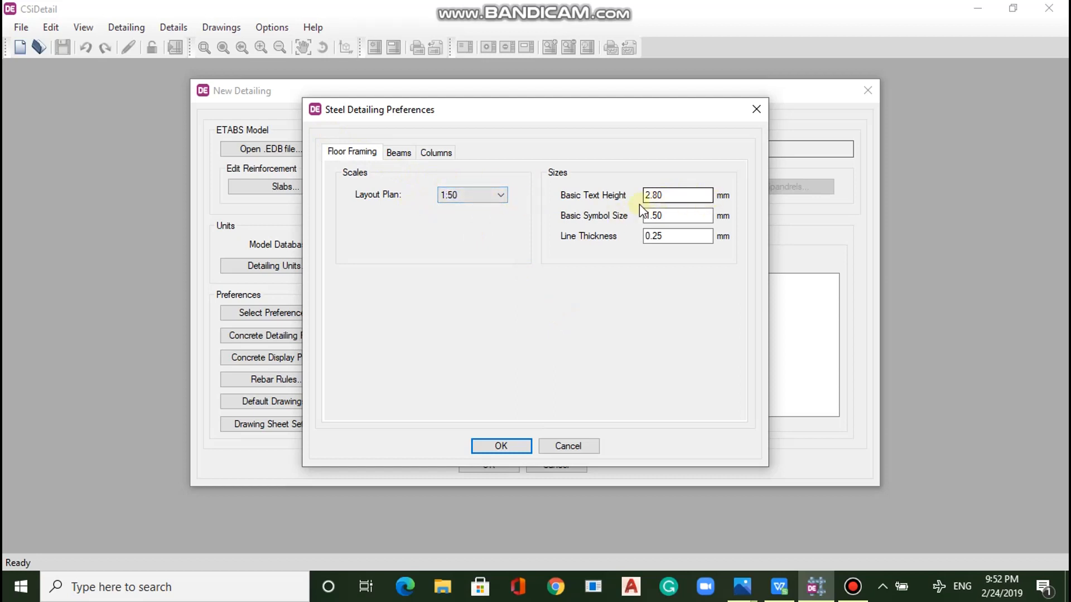
left_click(399, 153)
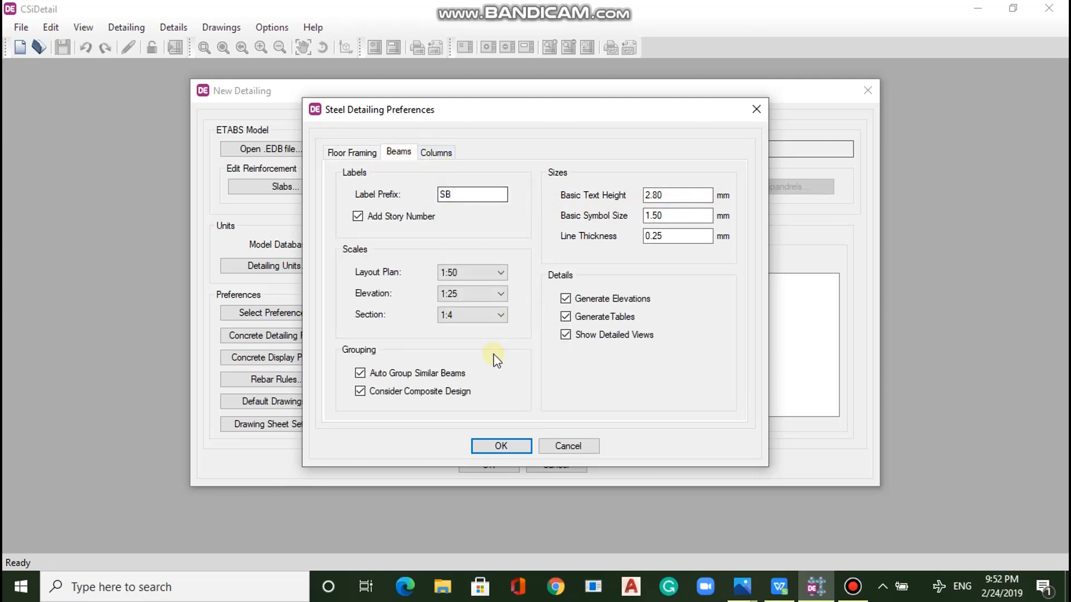
left_click(501, 446)
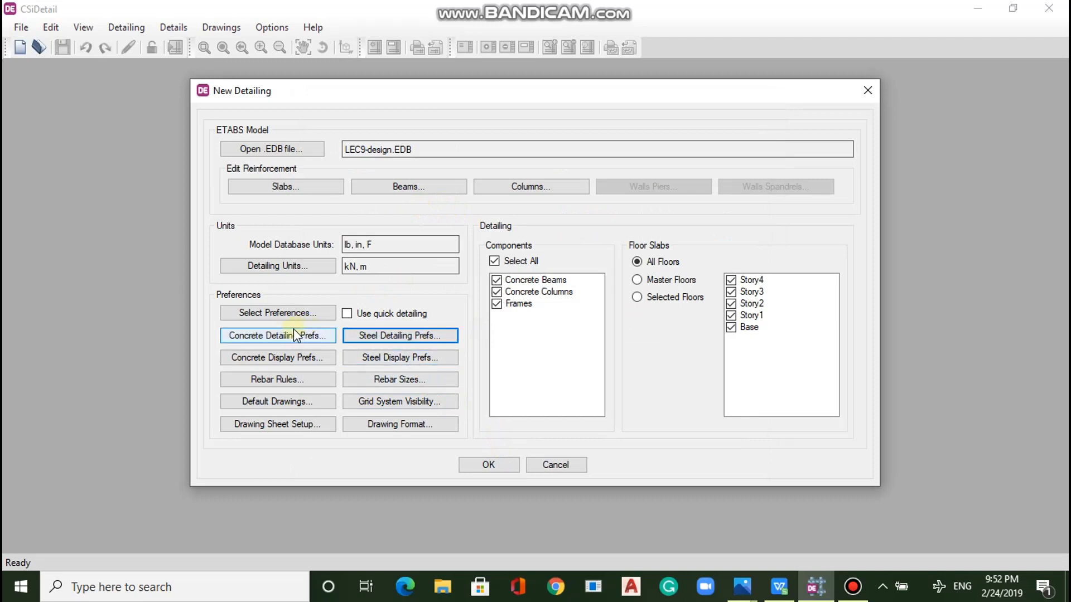
Review the current reinforcing bar sizes and the Canadian and SI common rebar sets, without adding a set.
left_click(396, 381)
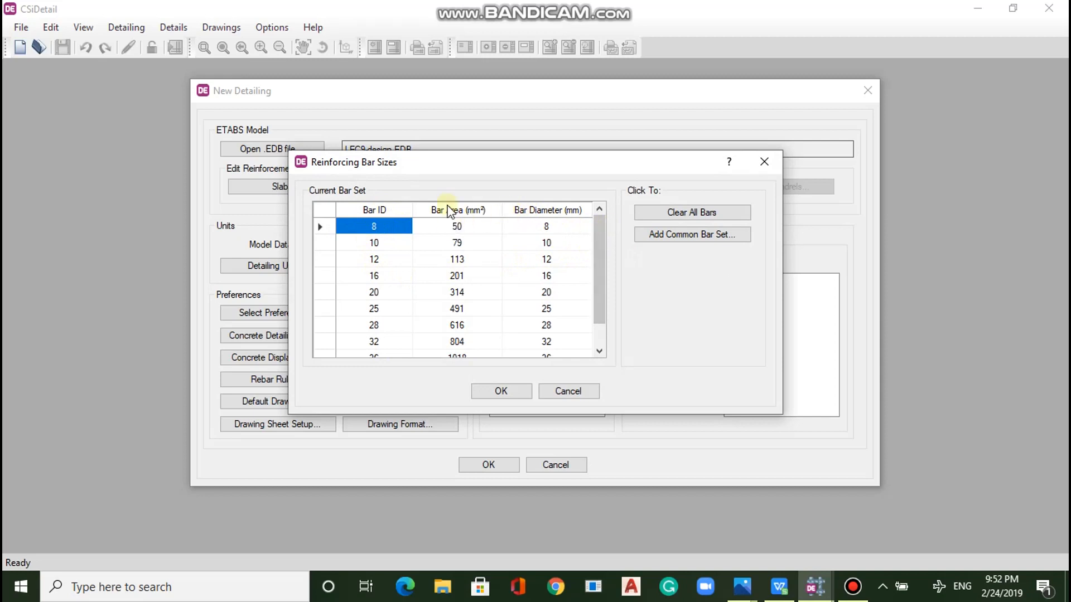
left_click(693, 236)
left_click(475, 204)
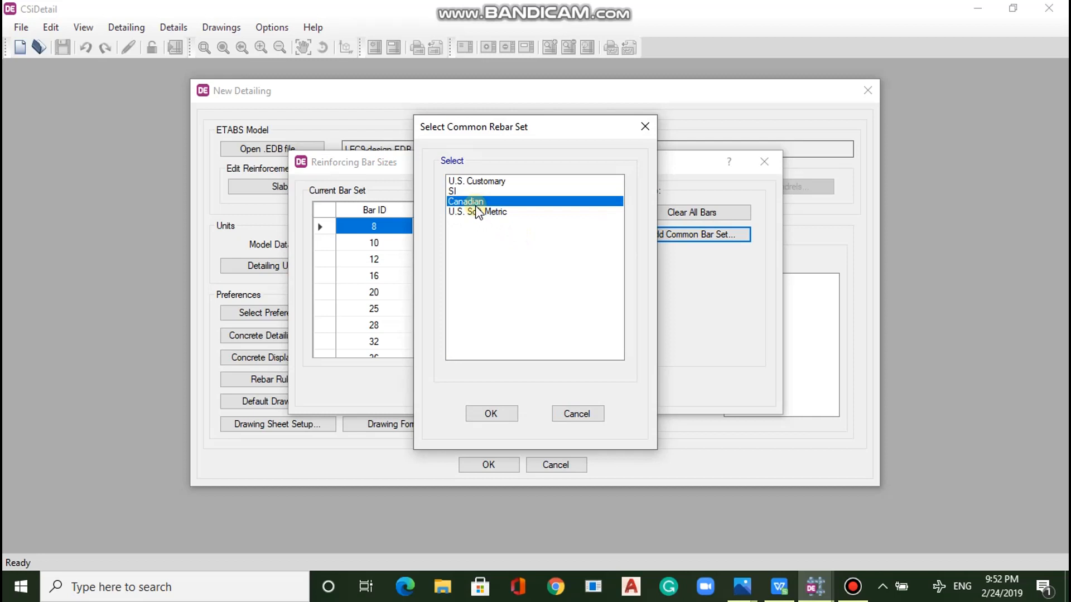
left_click(480, 191)
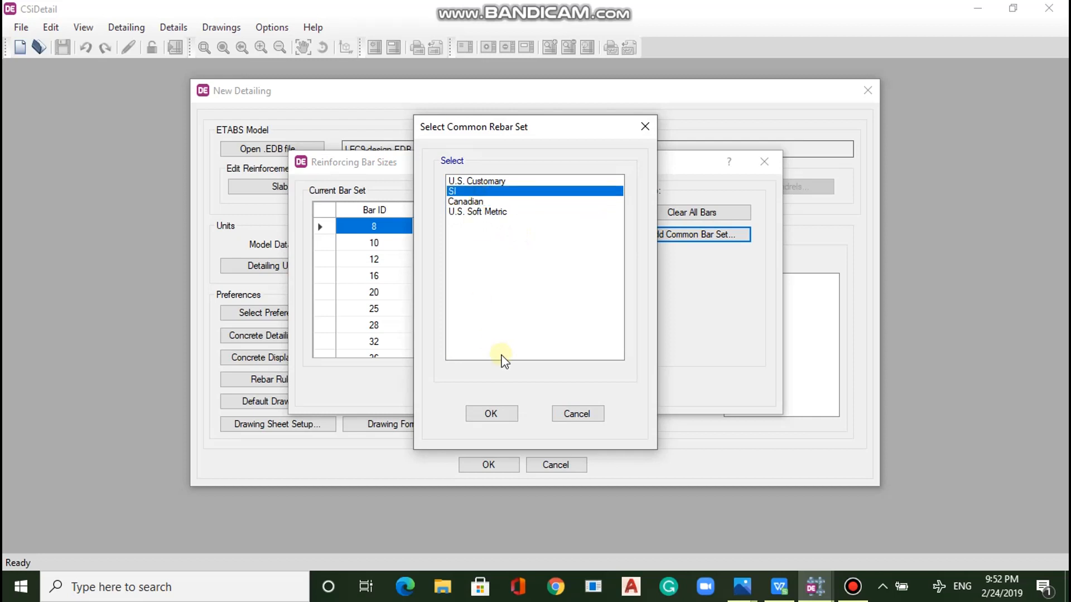
left_click(570, 413)
left_click(505, 391)
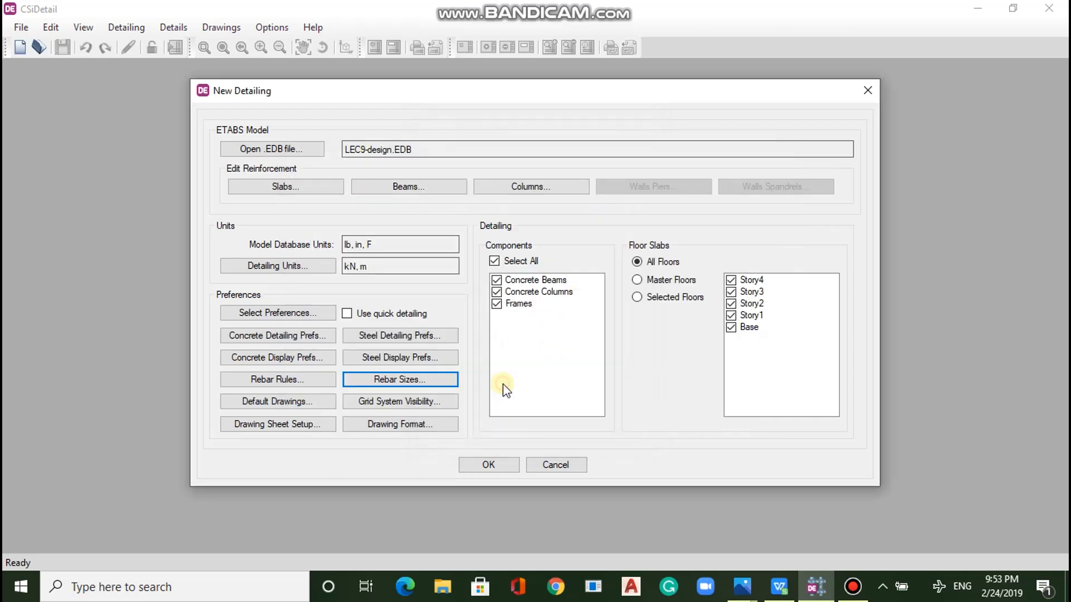
Review the drawing format line settings for general items, tables, slab/mat and beams, and close them without changes.
left_click(378, 432)
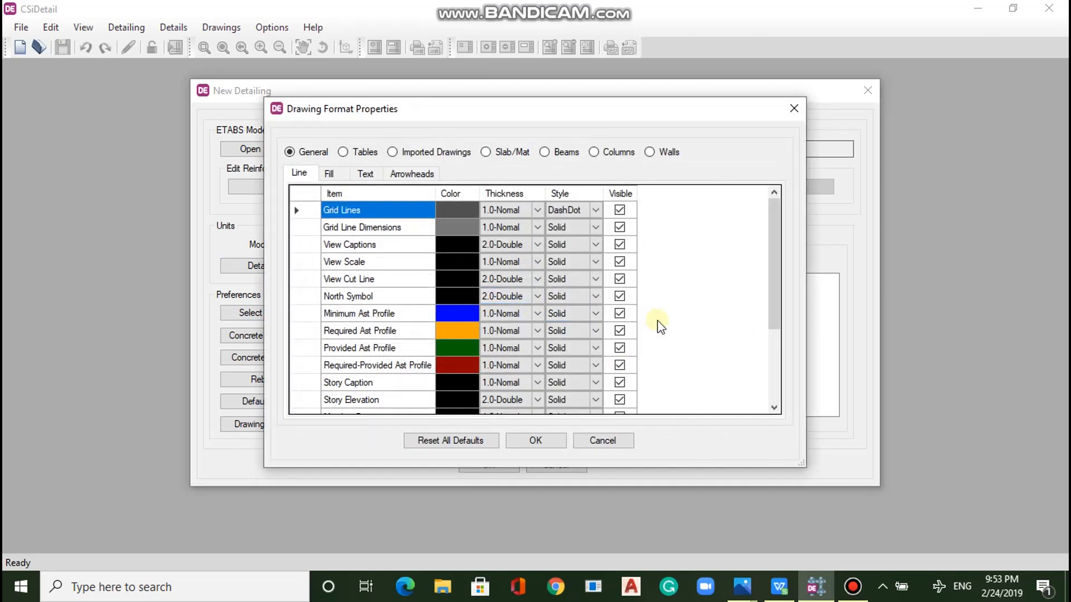
left_click_drag(776, 262, 785, 225)
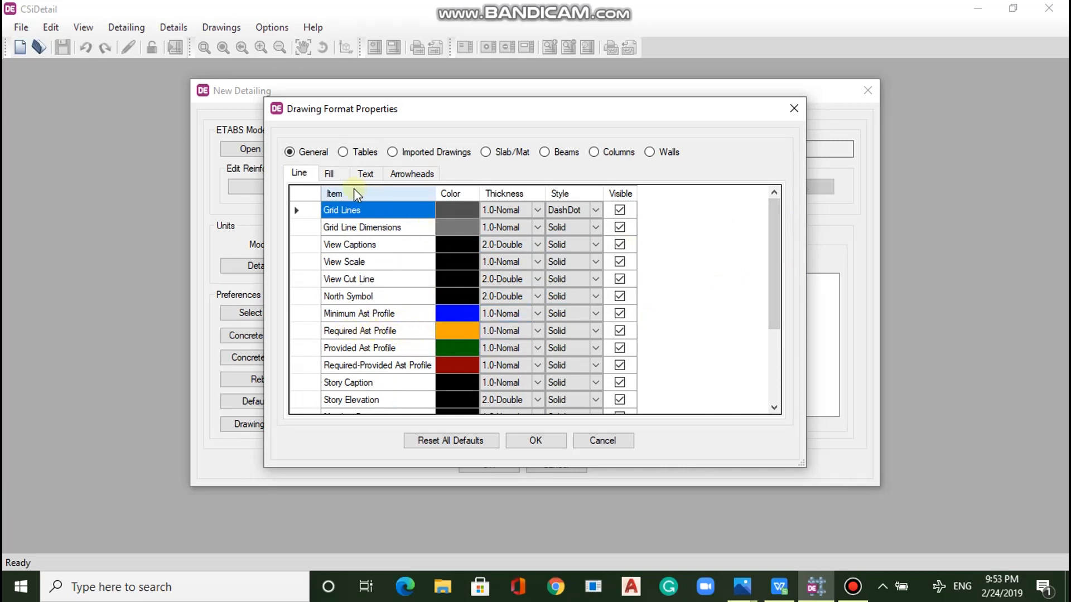
left_click(357, 150)
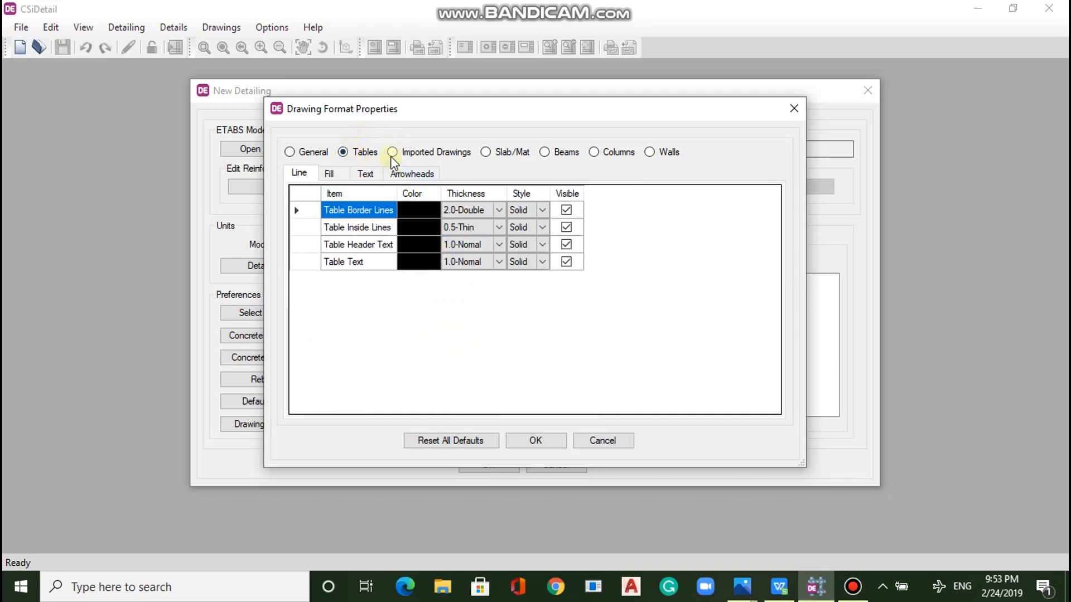
left_click(488, 154)
left_click(546, 152)
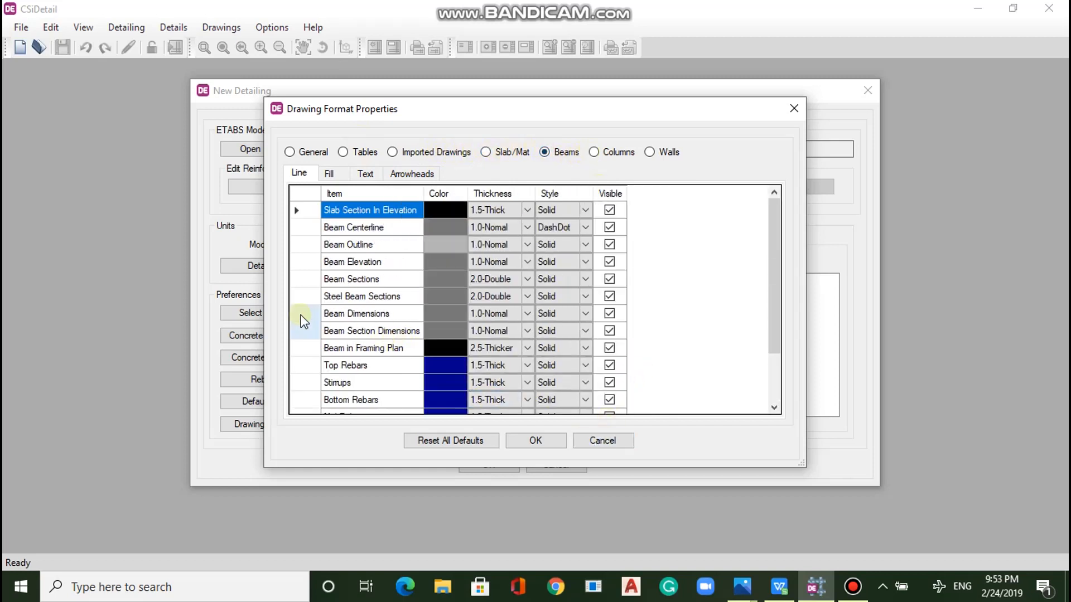
left_click(605, 441)
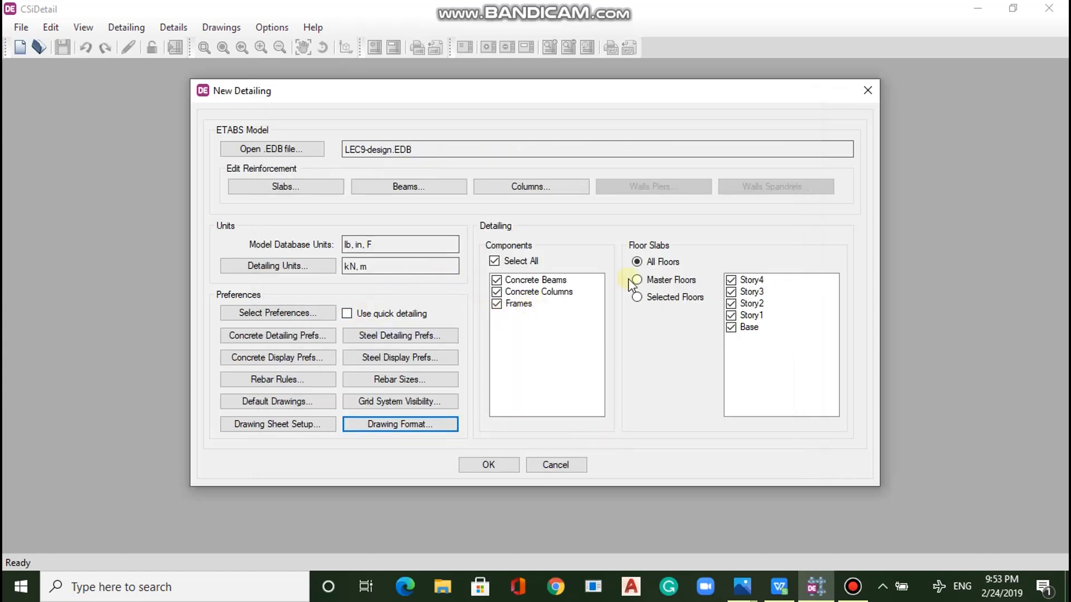
Limit the floor slab detailing to the selected floors Story4 and Story1, and generate the new detailing.
left_click(734, 328)
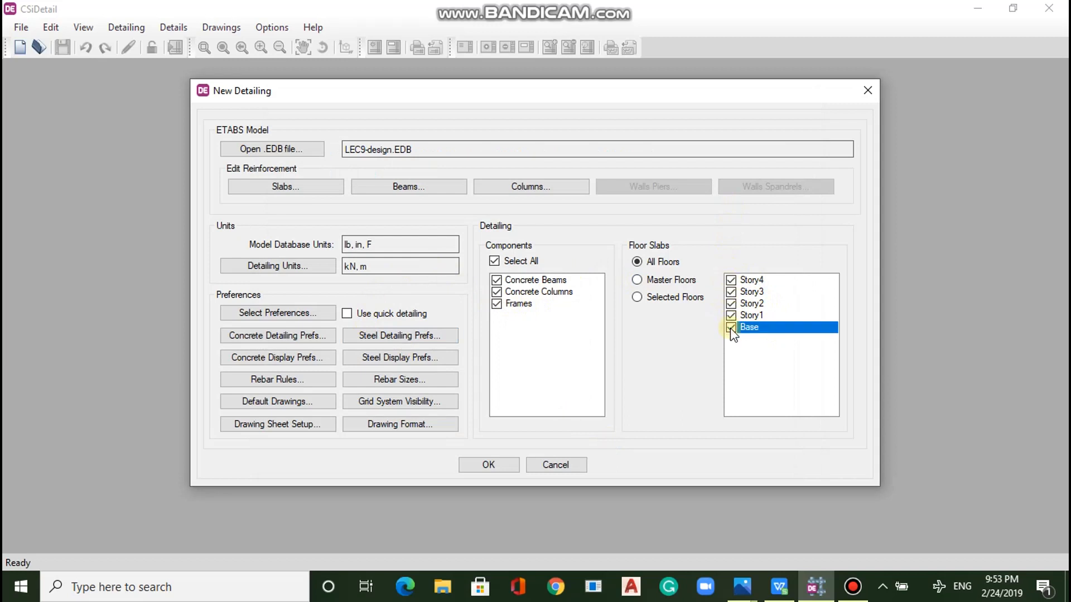
left_click(732, 317)
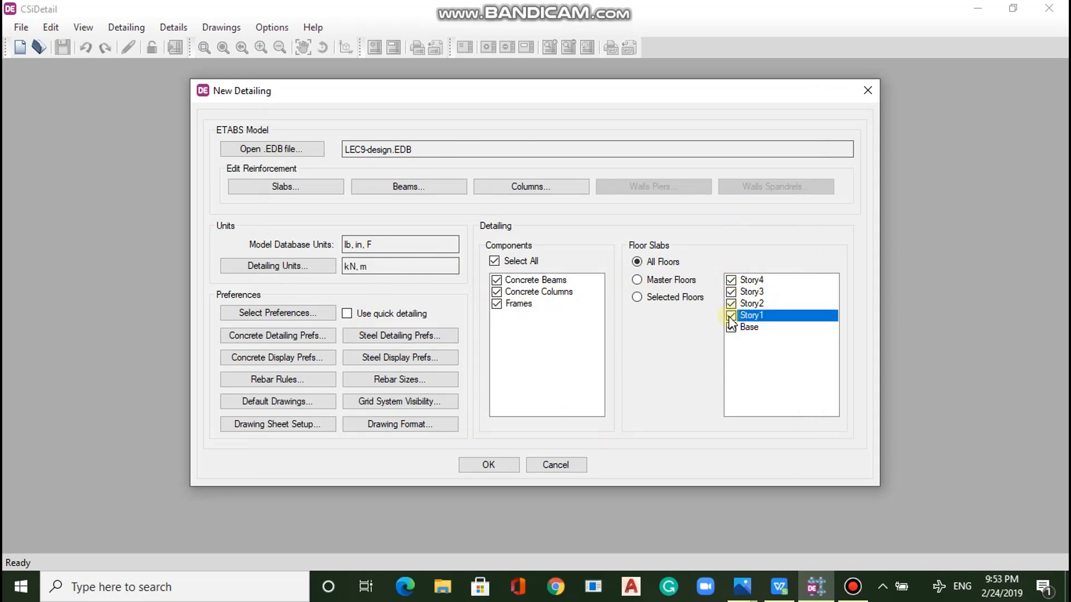
left_click(637, 280)
left_click(637, 296)
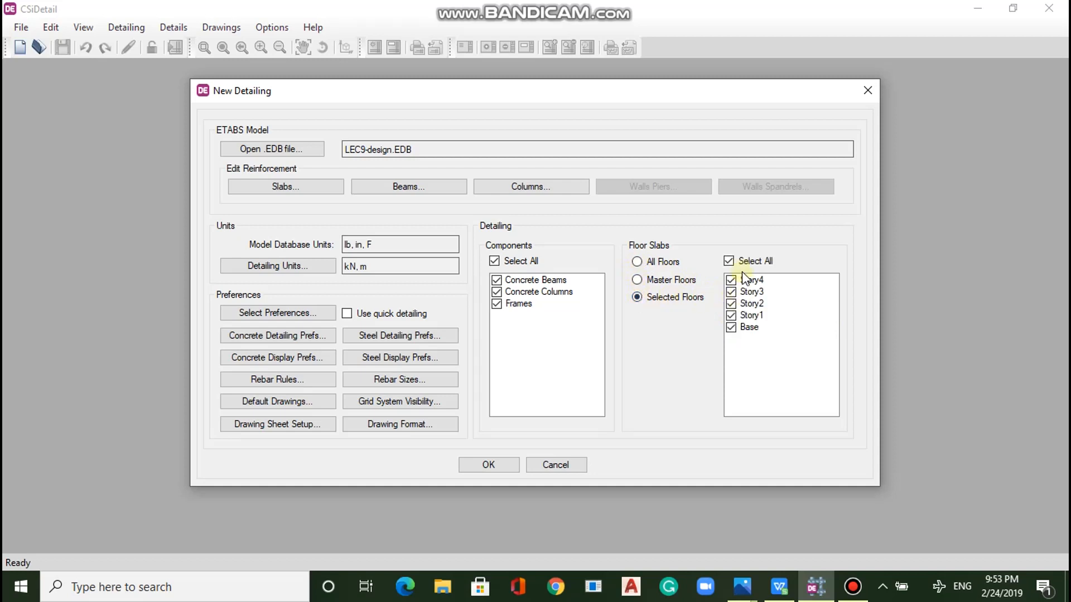
left_click(729, 262)
left_click(733, 282)
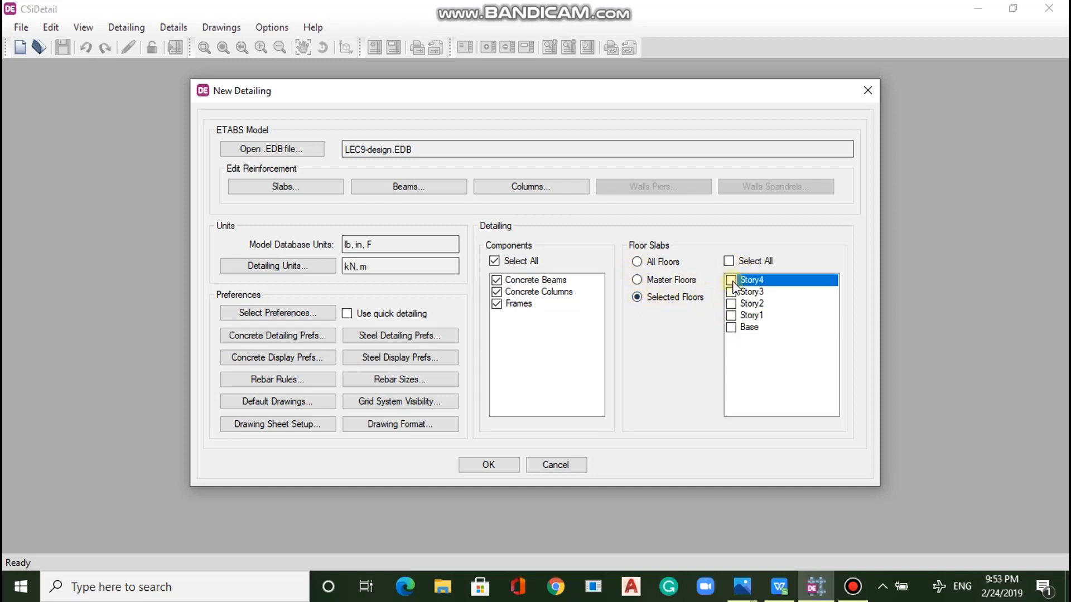
left_click(732, 316)
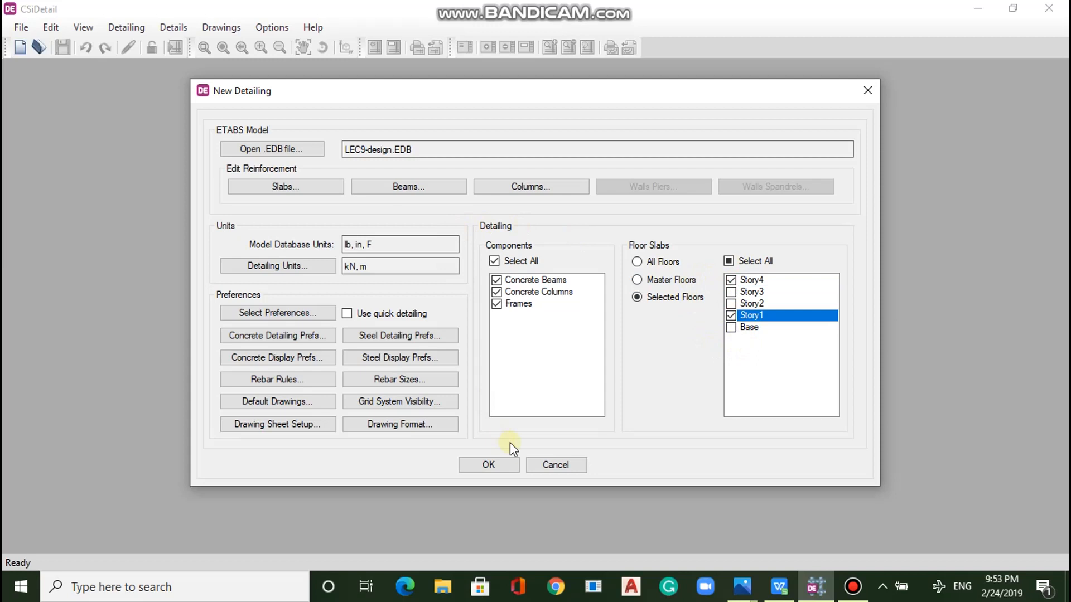
left_click(484, 463)
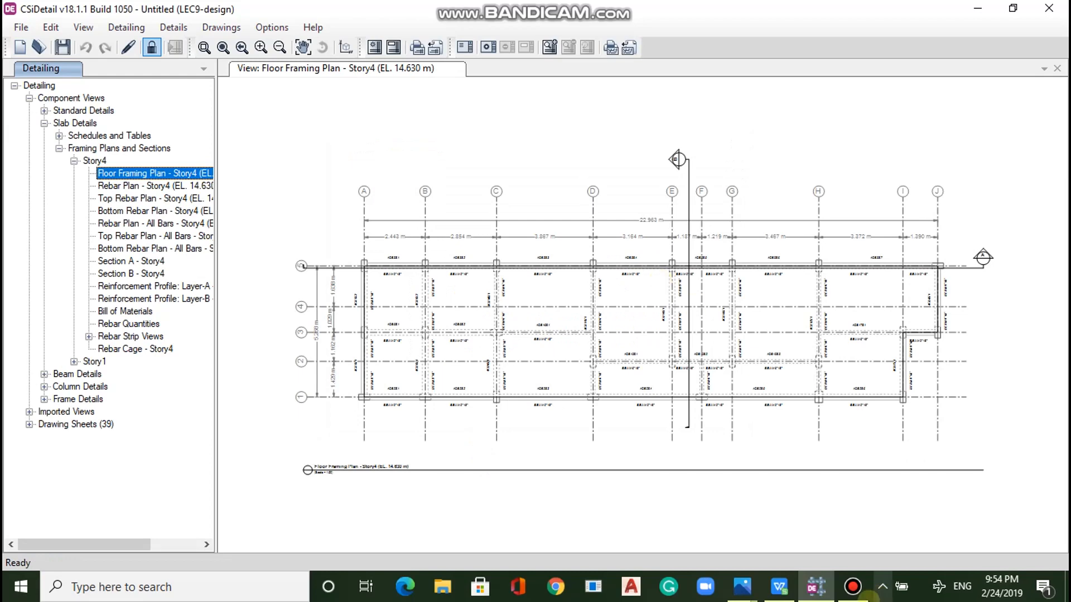
left_click(853, 587)
left_click(529, 141)
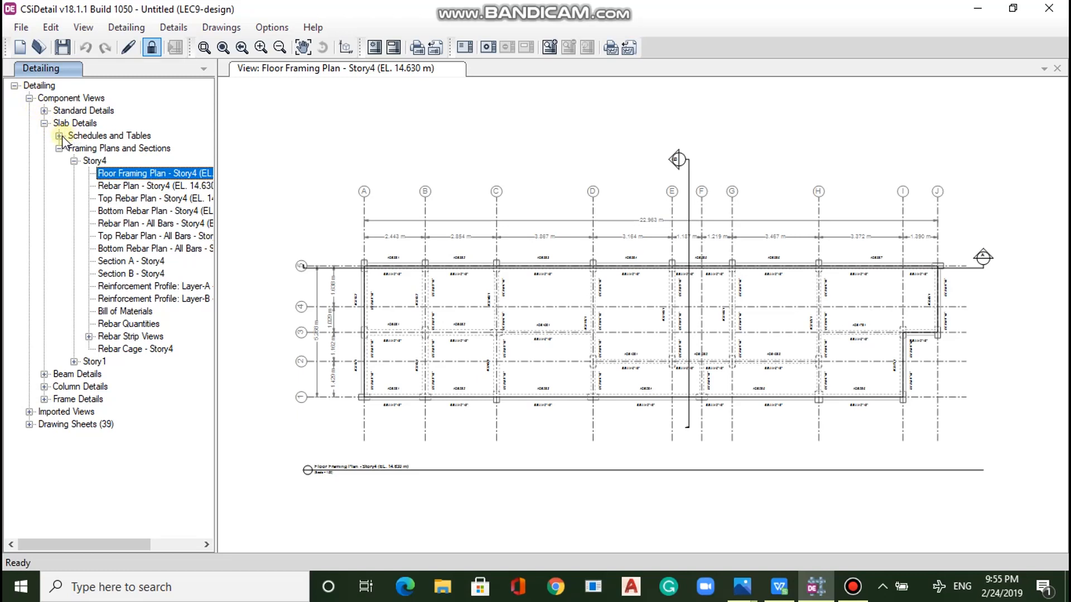
Examine the Story4 floor framing plan, including its title, scale, grid dimensions and beam labels and sizes.
left_click(190, 175)
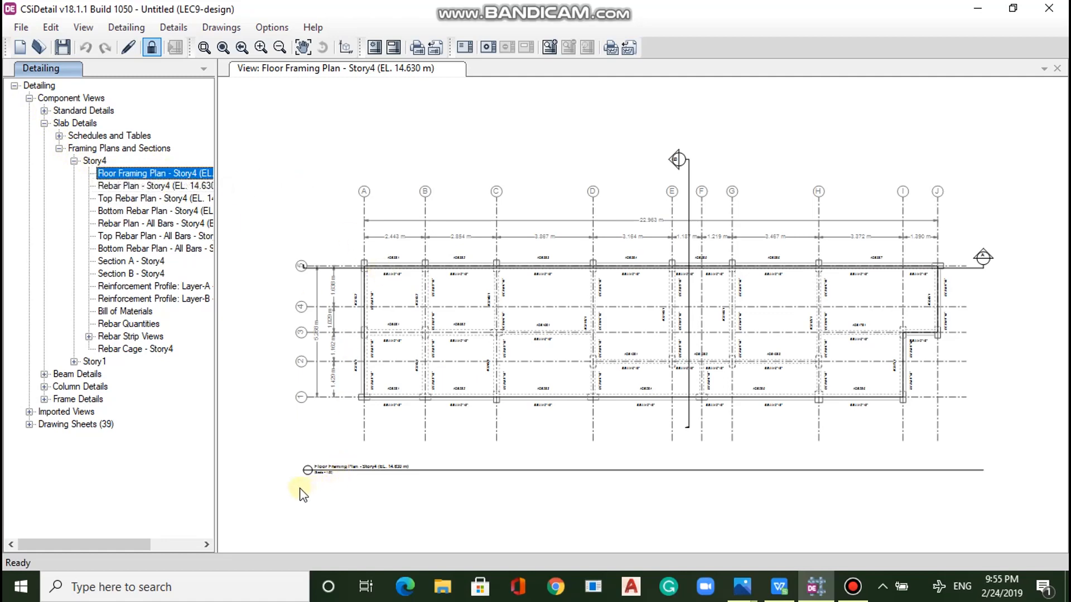
scroll(299, 495, "up", 5)
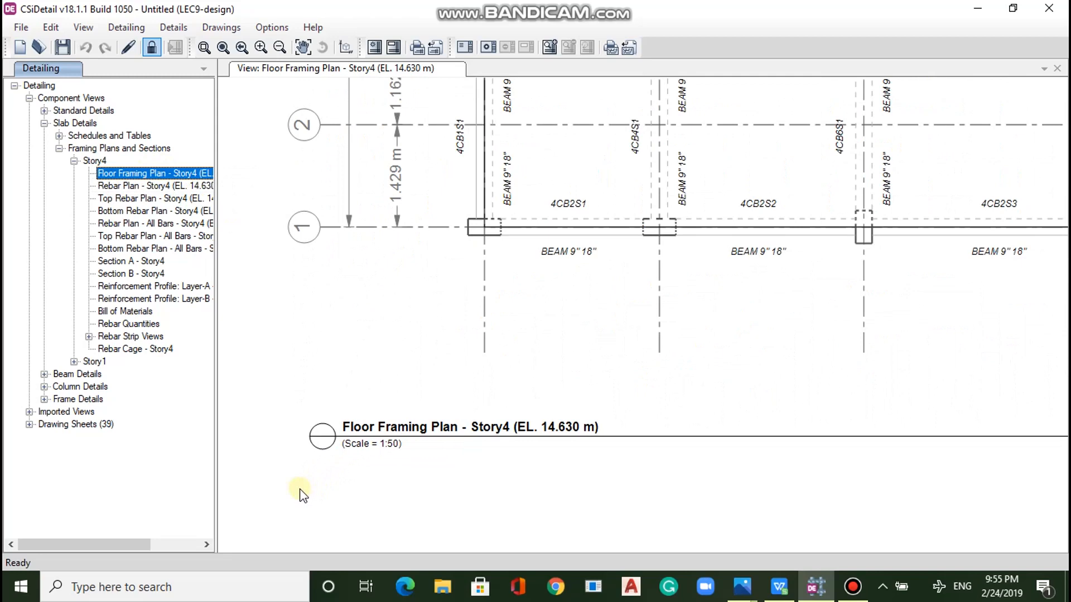
scroll(300, 494, "down", 5)
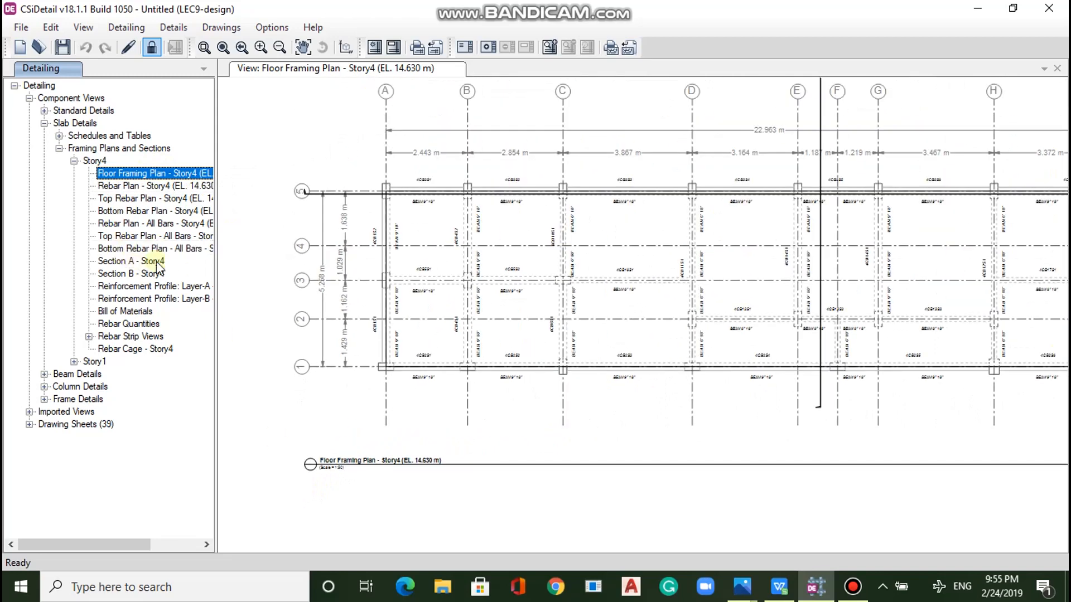
scroll(502, 300, "down", 2)
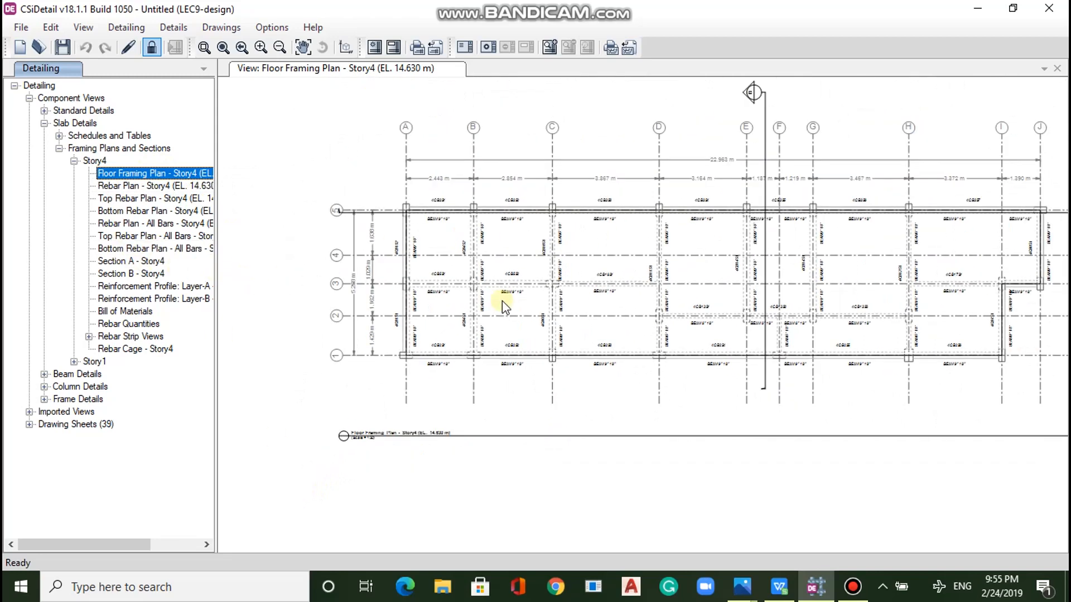
scroll(669, 329, "down", 2)
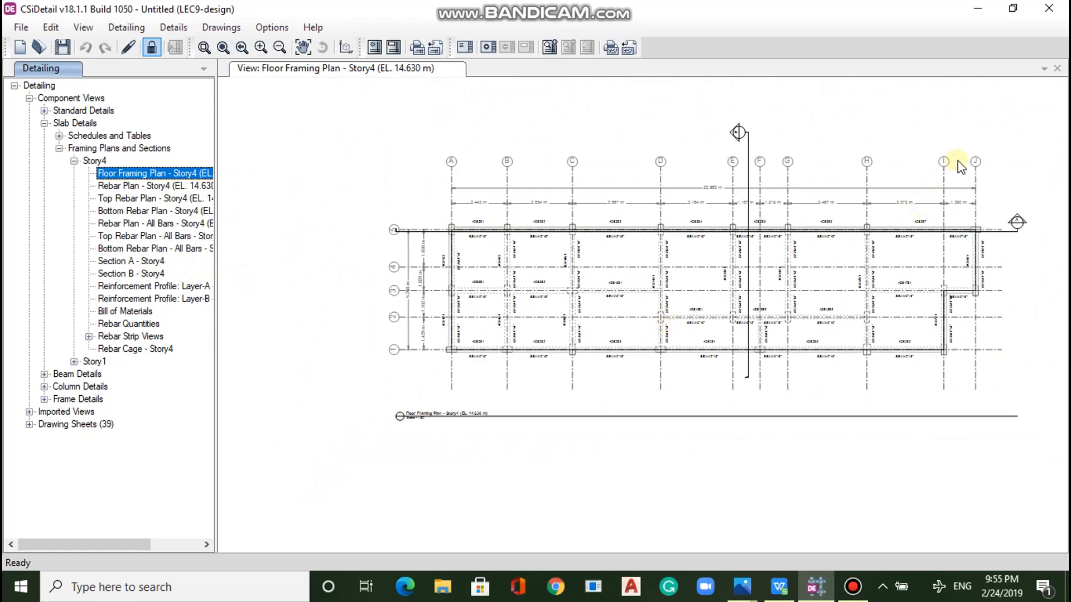
scroll(959, 162, "up", 1)
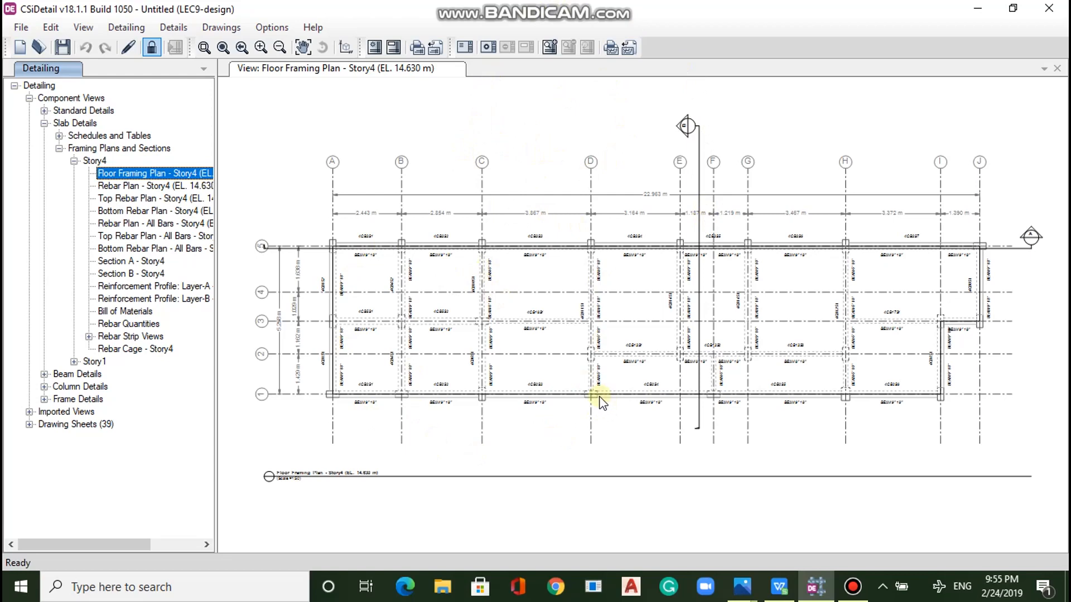
scroll(568, 394, "up", 3)
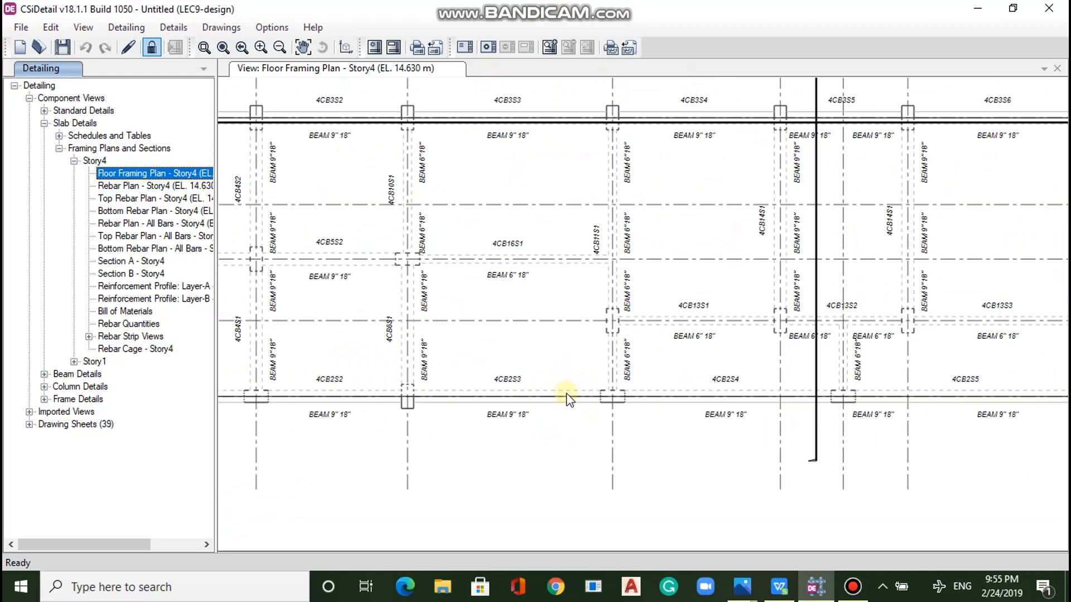
scroll(574, 395, "down", 3)
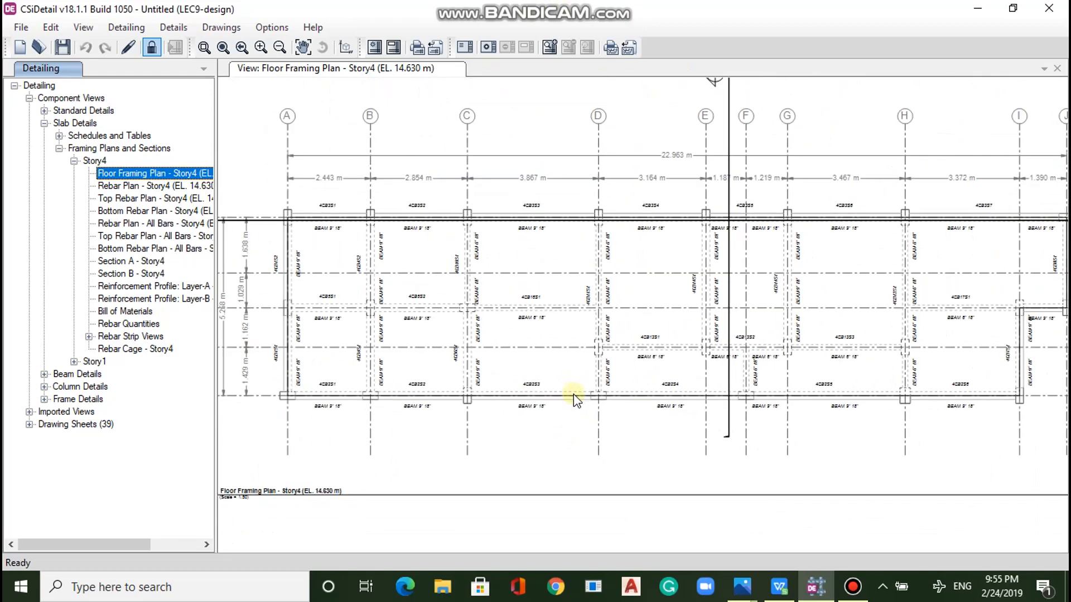
scroll(406, 405, "up", 4)
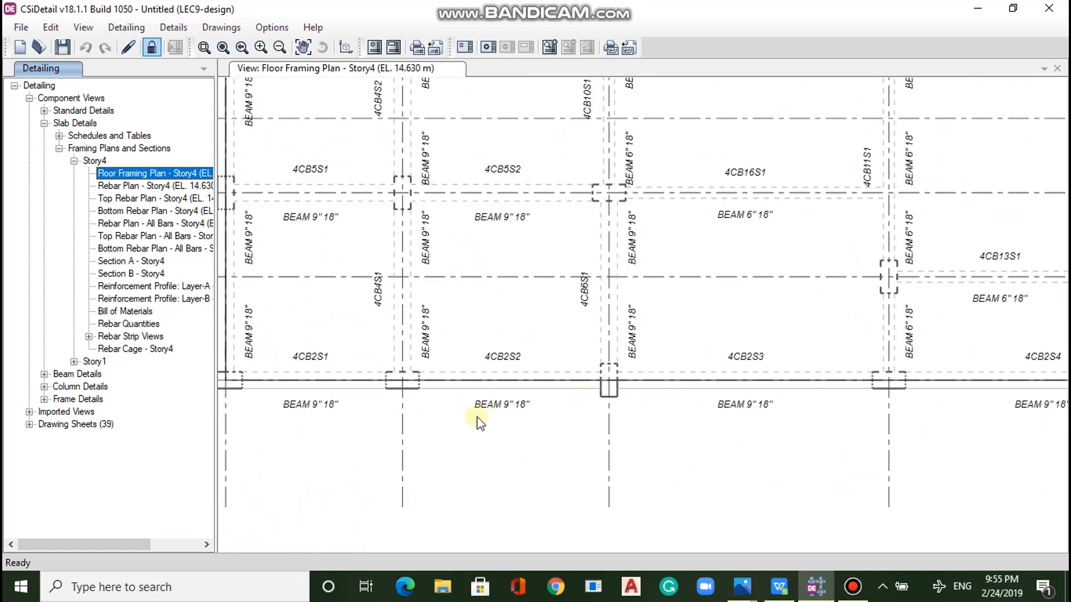
scroll(478, 419, "up", 1)
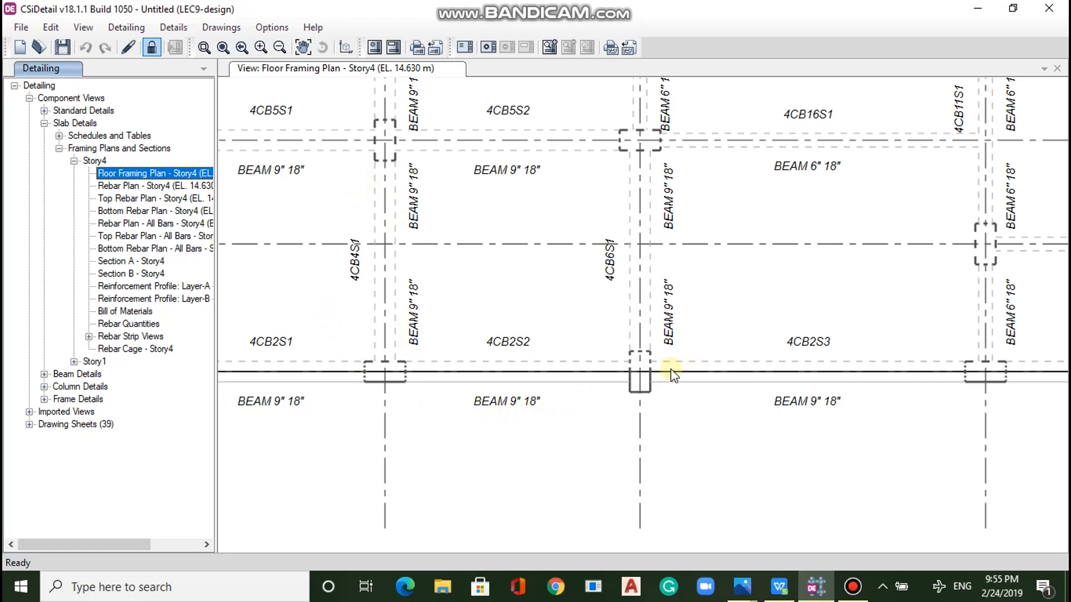
scroll(633, 370, "down", 3)
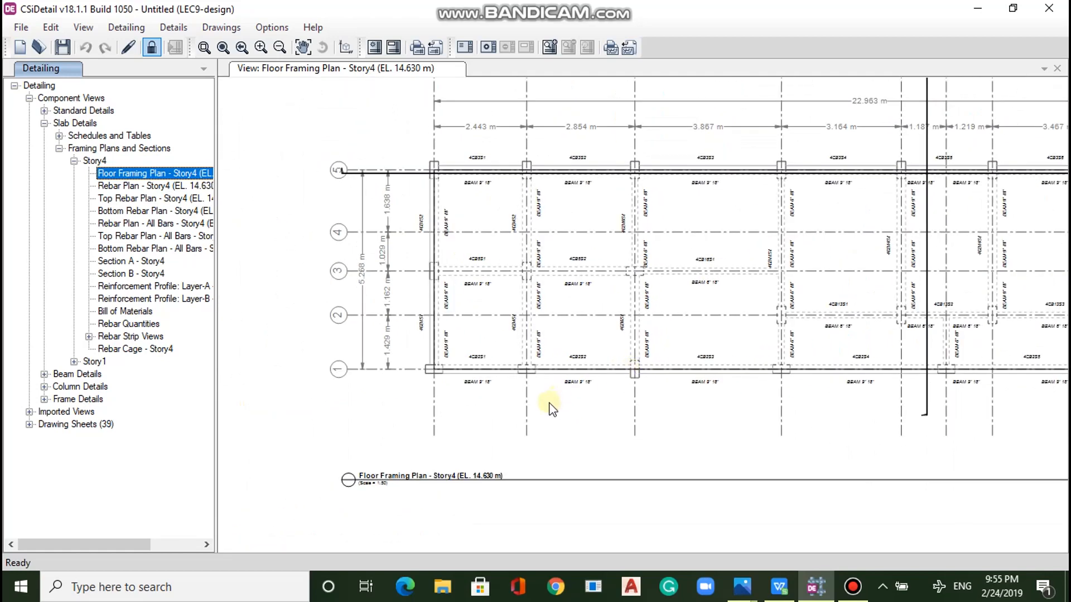
scroll(550, 403, "down", 1)
scroll(550, 403, "down", 1)
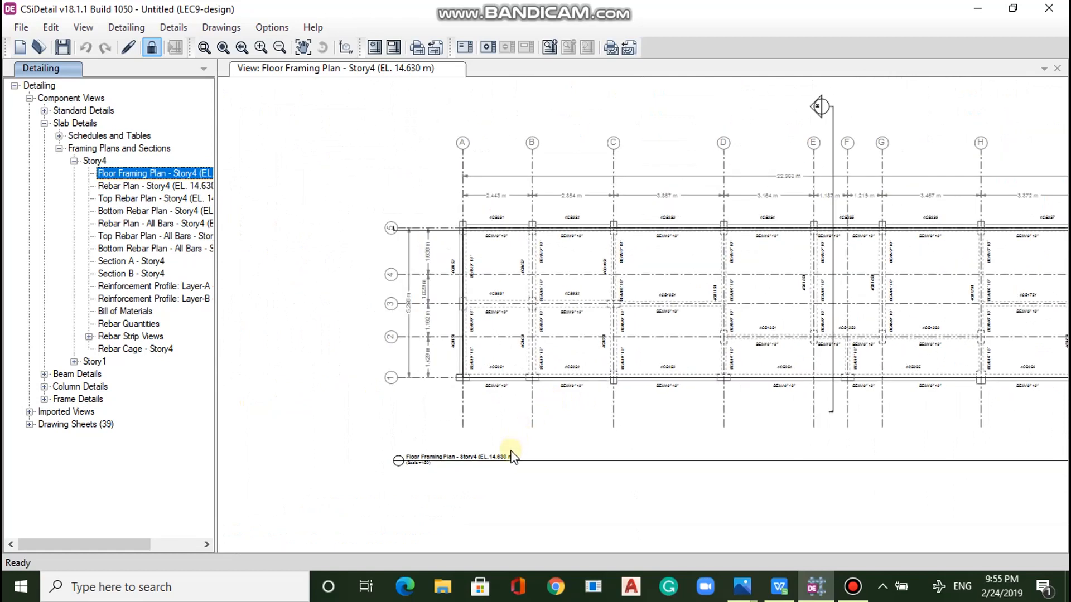
scroll(509, 450, "down", 2)
scroll(755, 279, "up", 2)
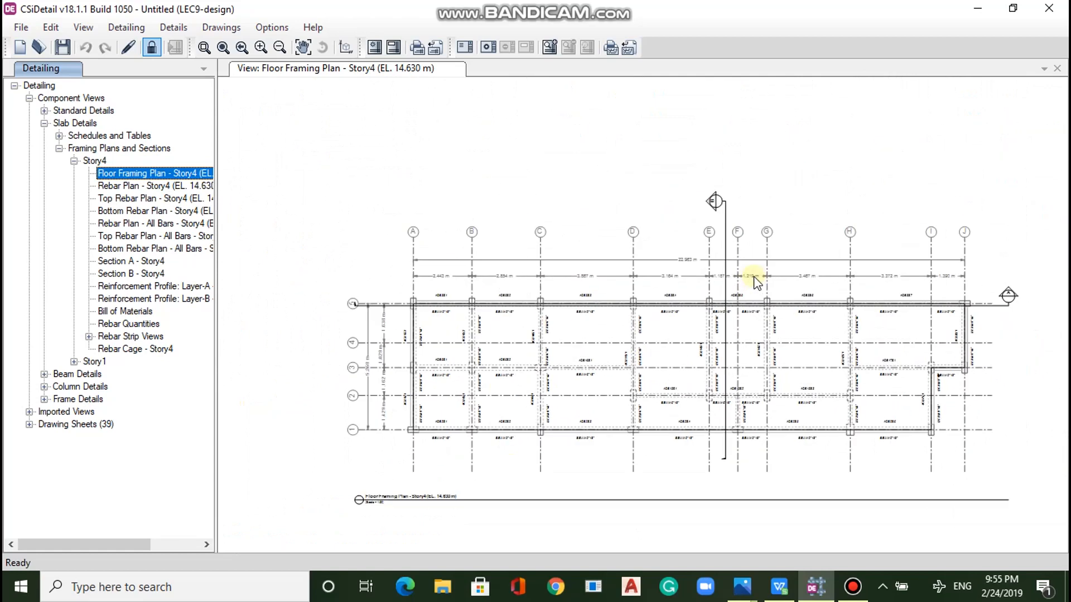
Export the Story4 floor framing plan view in Drawing Exchange Format (DXF) to the "fdh work" folder.
right_click(603, 208)
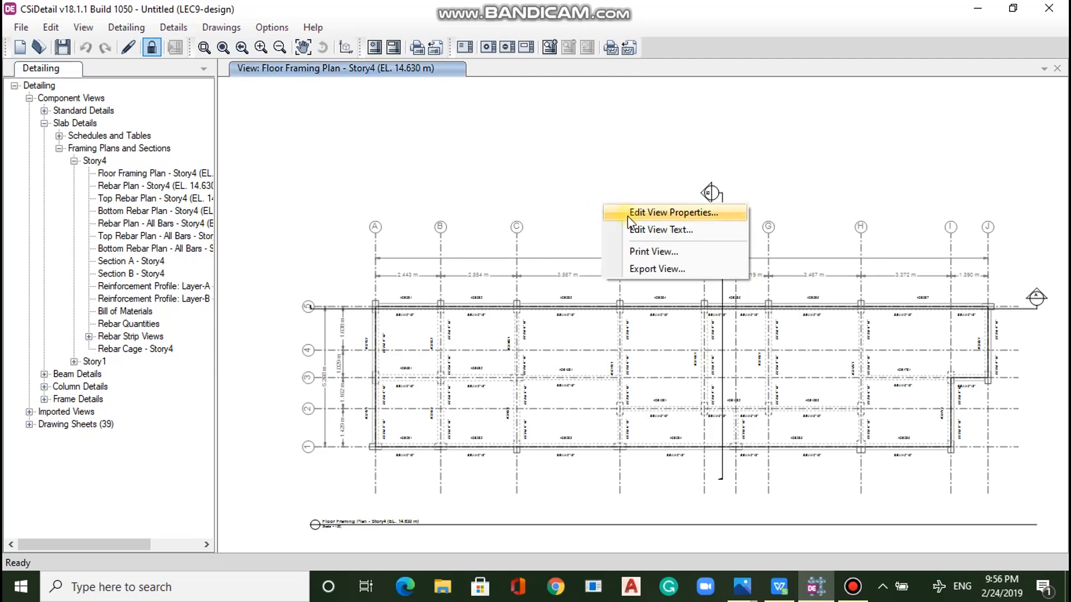
left_click(677, 266)
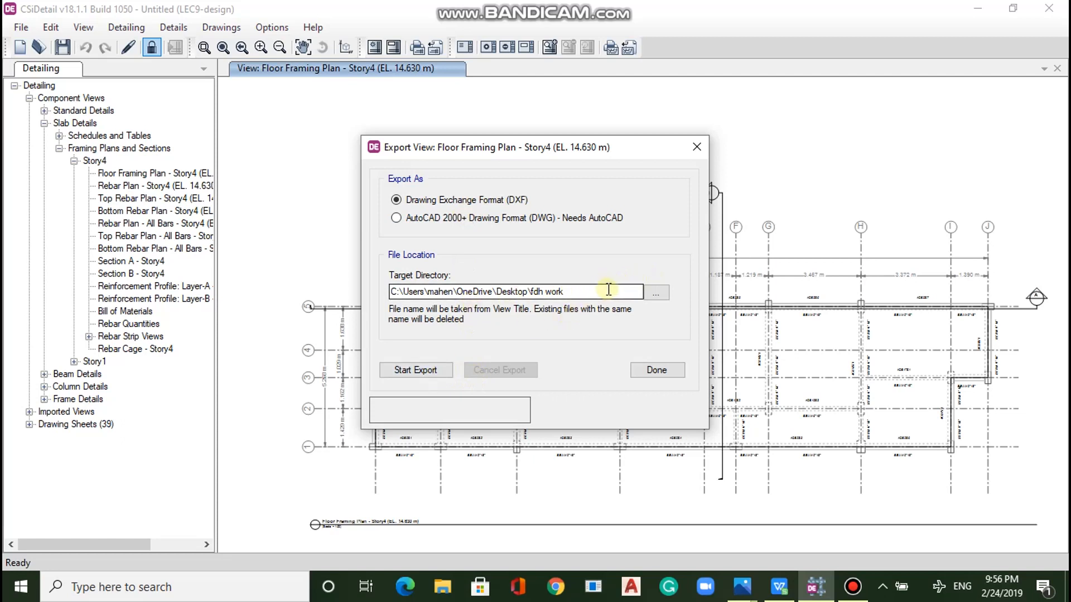
left_click(415, 368)
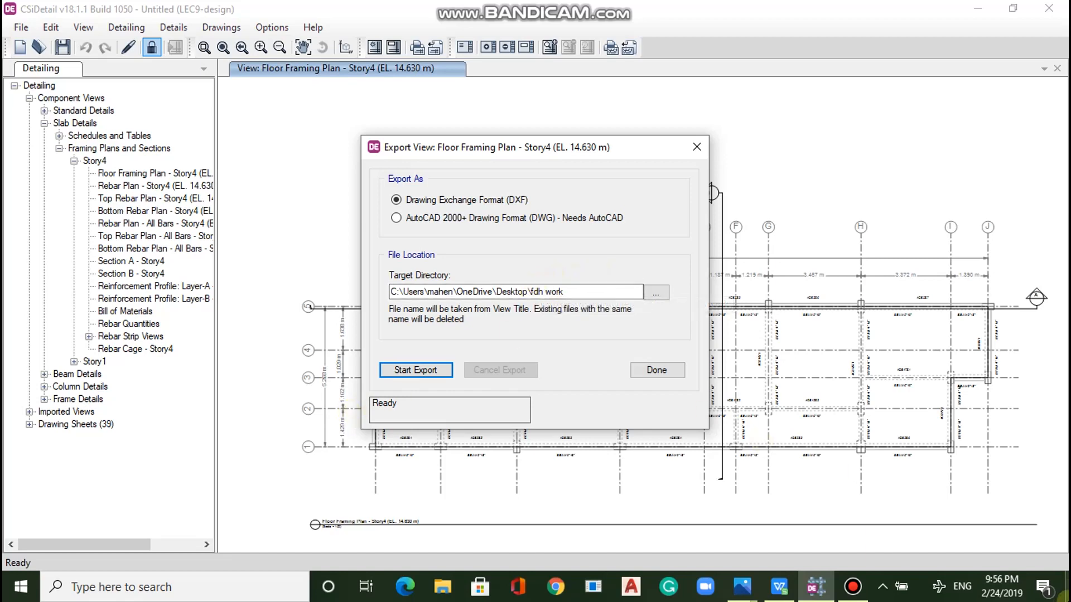
Look through the "fdh work" folder in File Explorer for the exported floor framing plan, and return to the export dialog.
left_click(1068, 601)
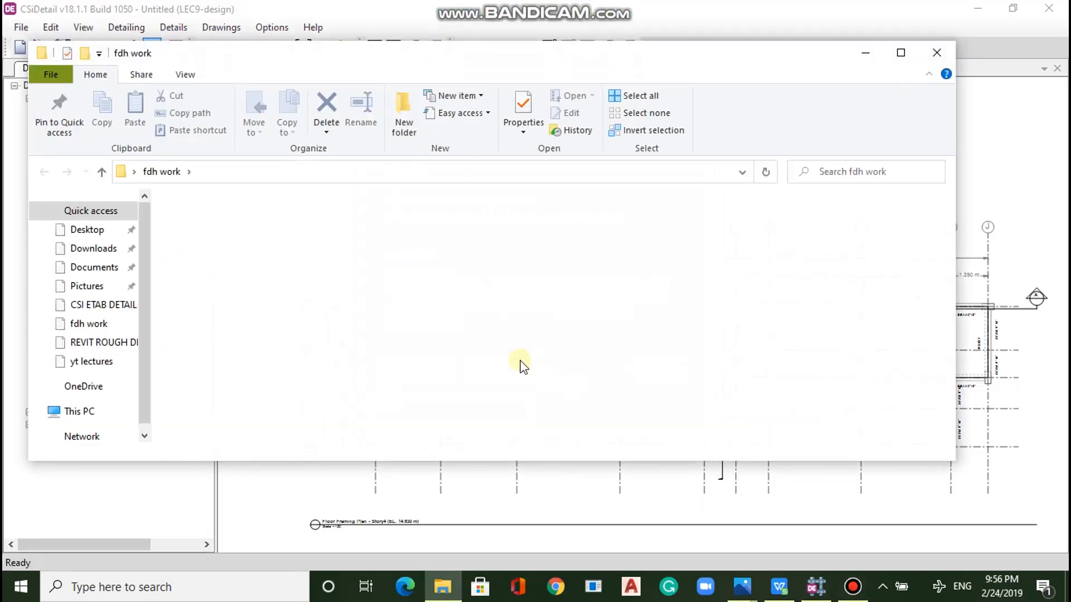
left_click(901, 52)
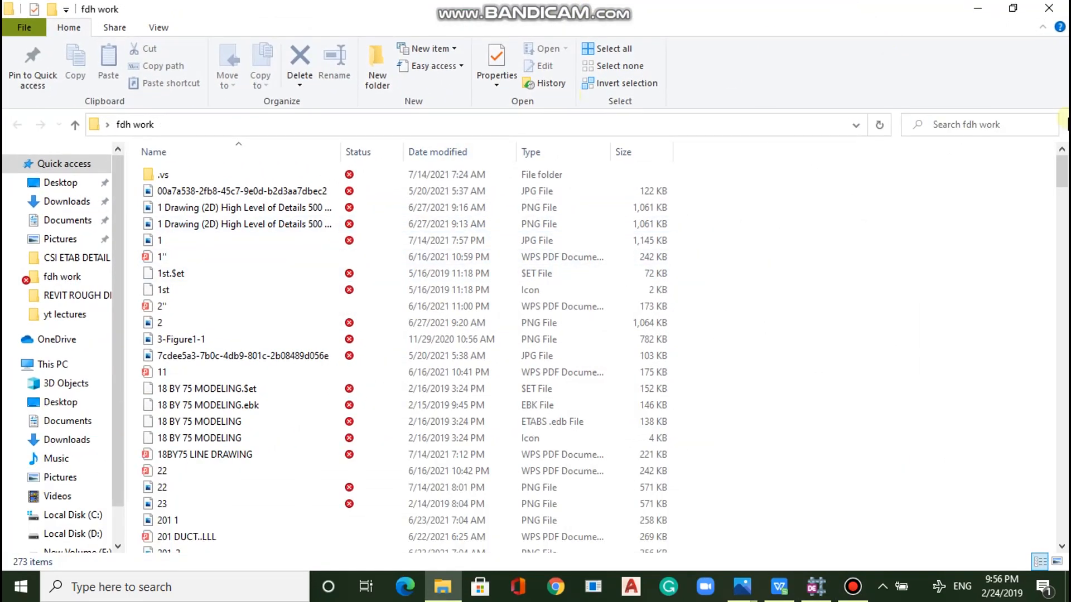
left_click_drag(1066, 176, 1065, 558)
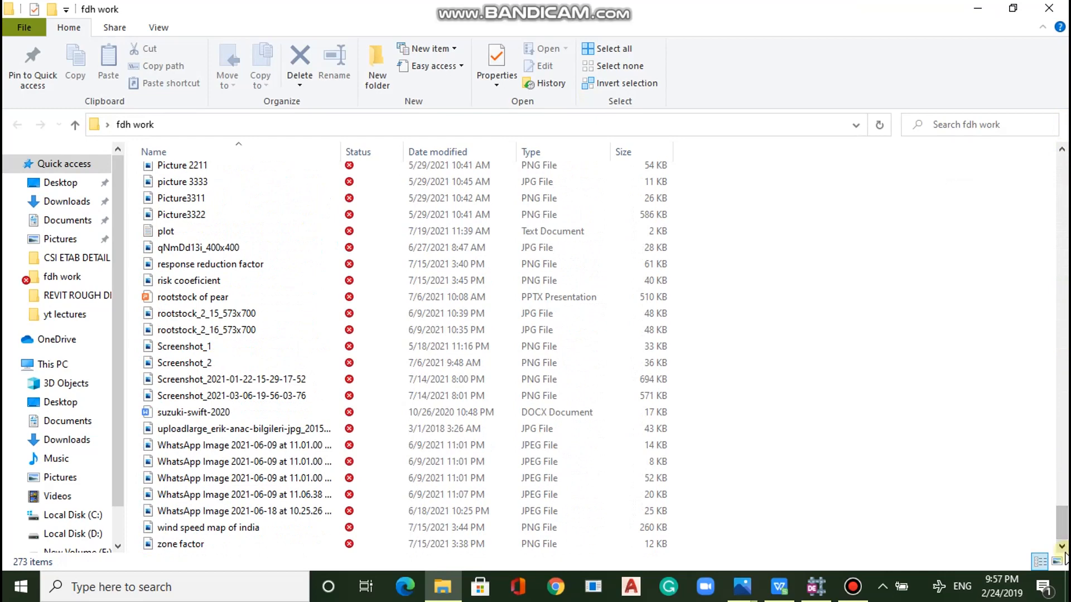
left_click_drag(1066, 530, 1065, 497)
left_click(978, 8)
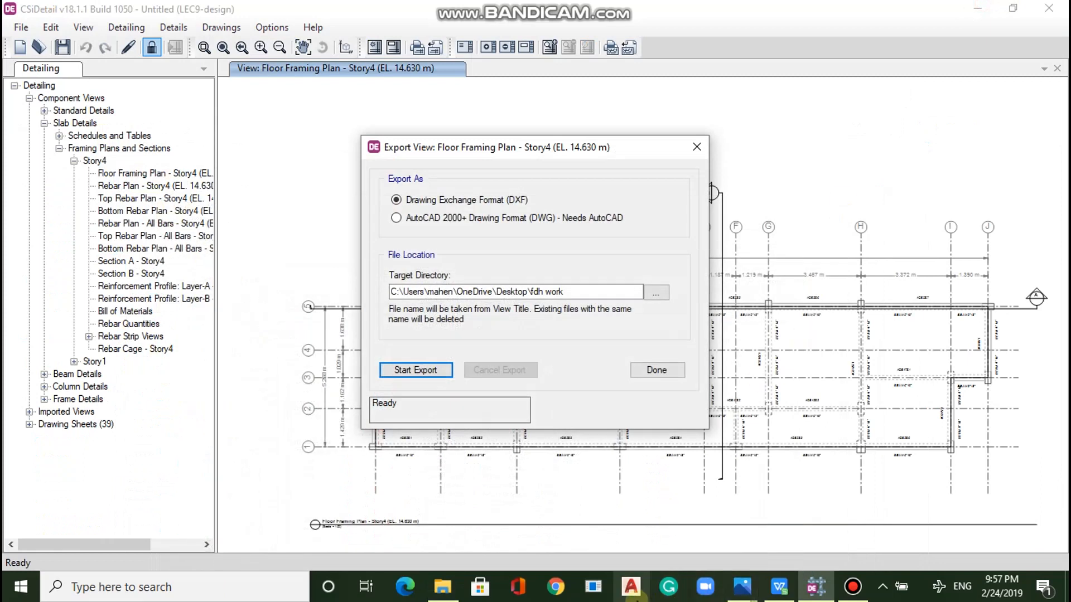
Launch AutoCAD and finish the export dialog of the Story4 floor framing plan.
left_click(632, 589)
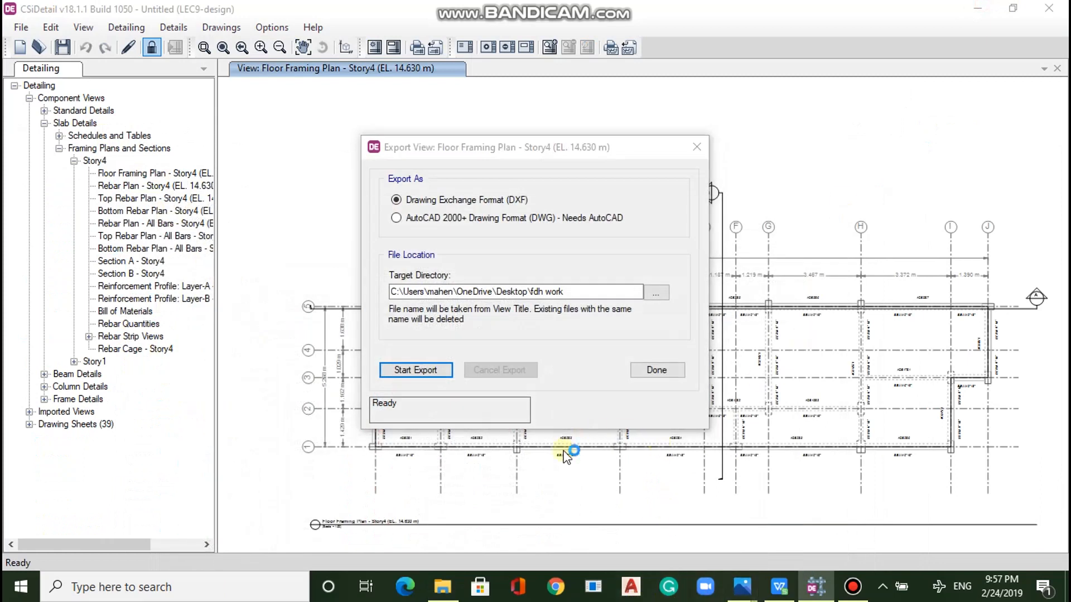
left_click(657, 372)
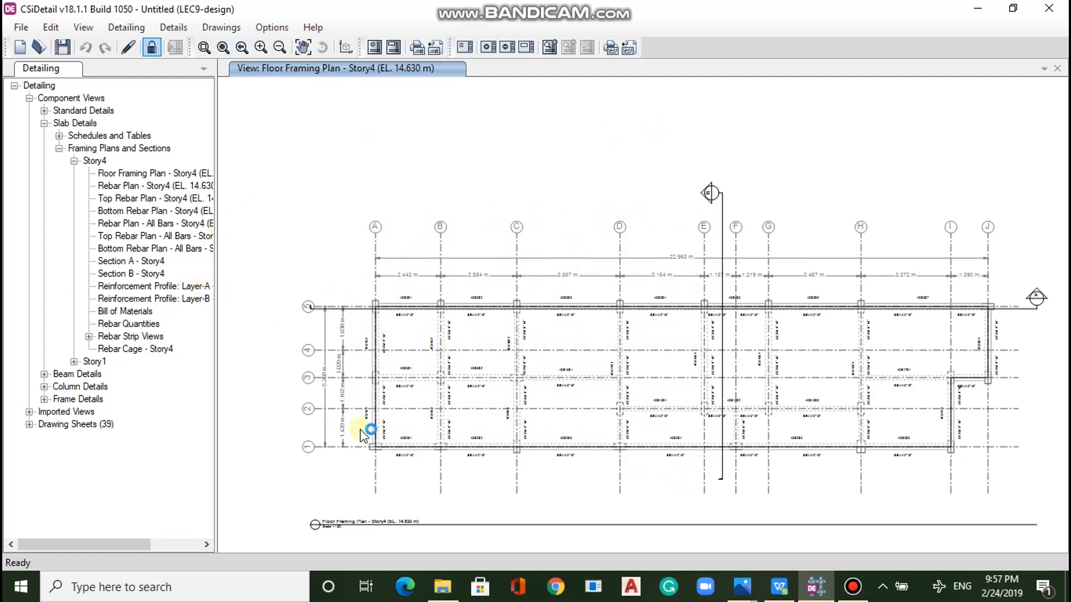
scroll(320, 460, "up", 2)
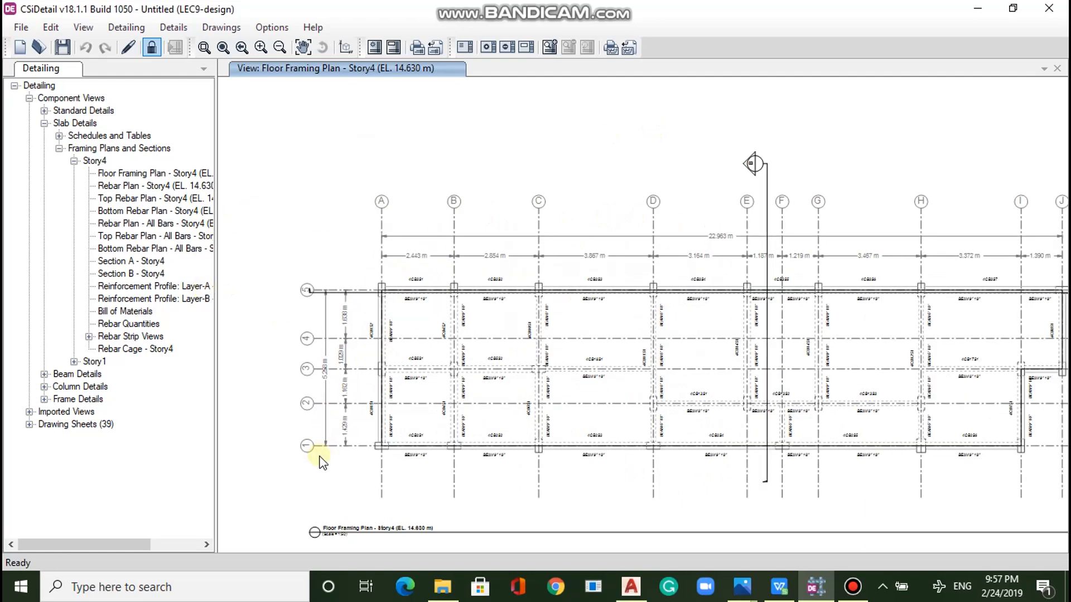
Examine the beam labels, sizes and grid spacings along the Story4 floor framing plan, especially around the upper edge beams.
scroll(322, 462, "down", 1)
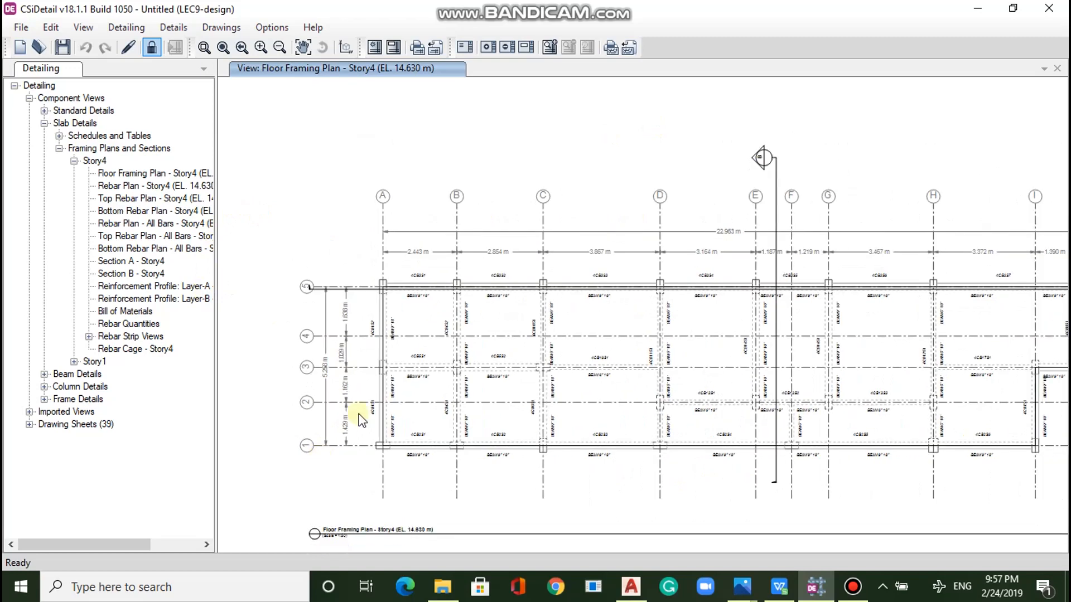
scroll(385, 291, "up", 2)
scroll(385, 291, "up", 2)
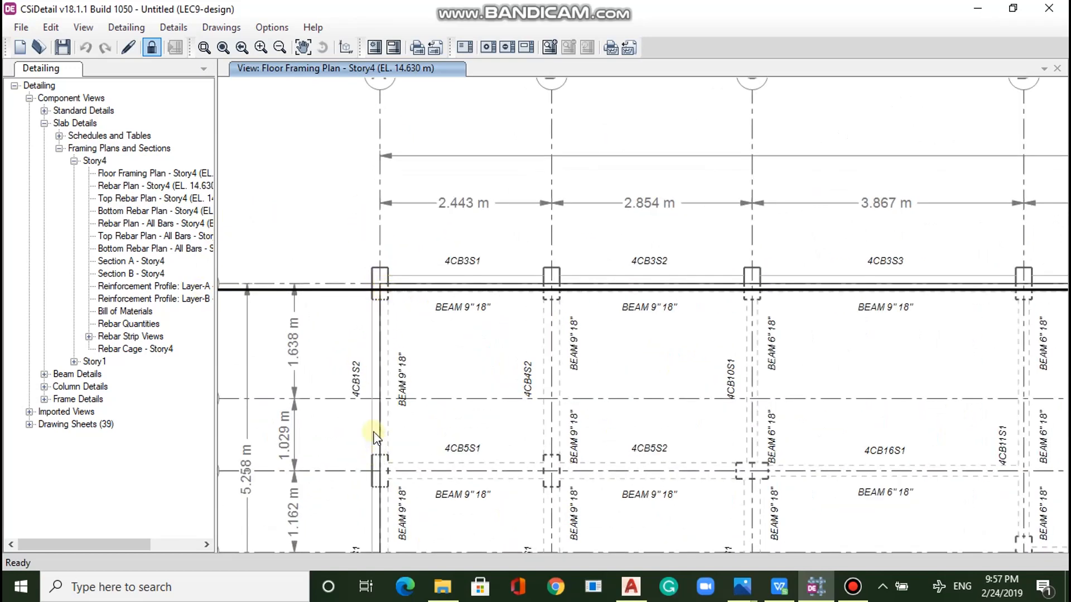
scroll(352, 418, "down", 1)
scroll(386, 393, "down", 1)
scroll(386, 393, "down", 2)
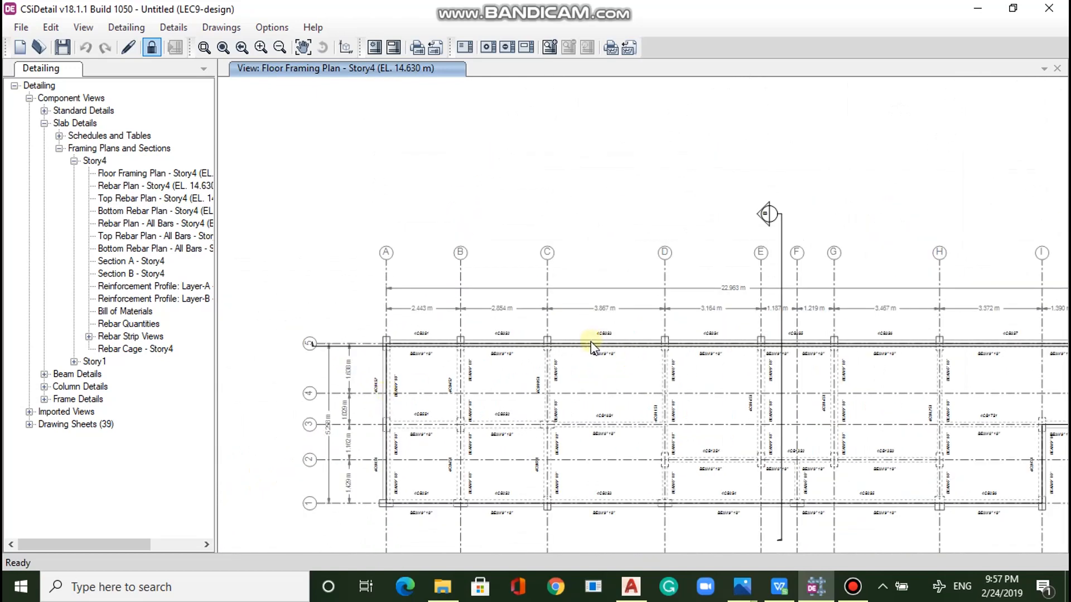
scroll(592, 344, "up", 3)
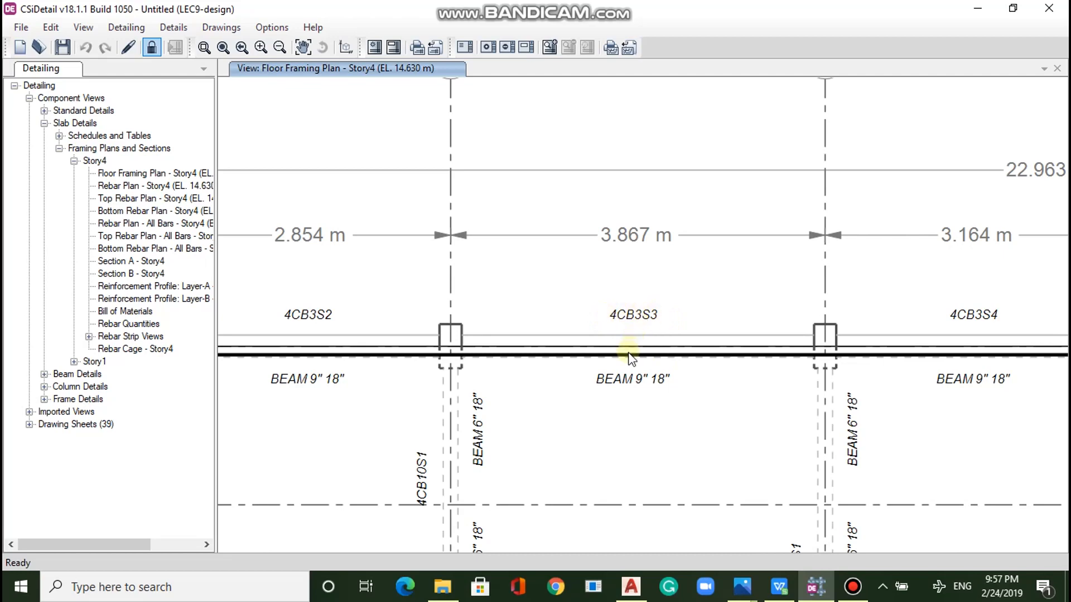
scroll(630, 357, "down", 3)
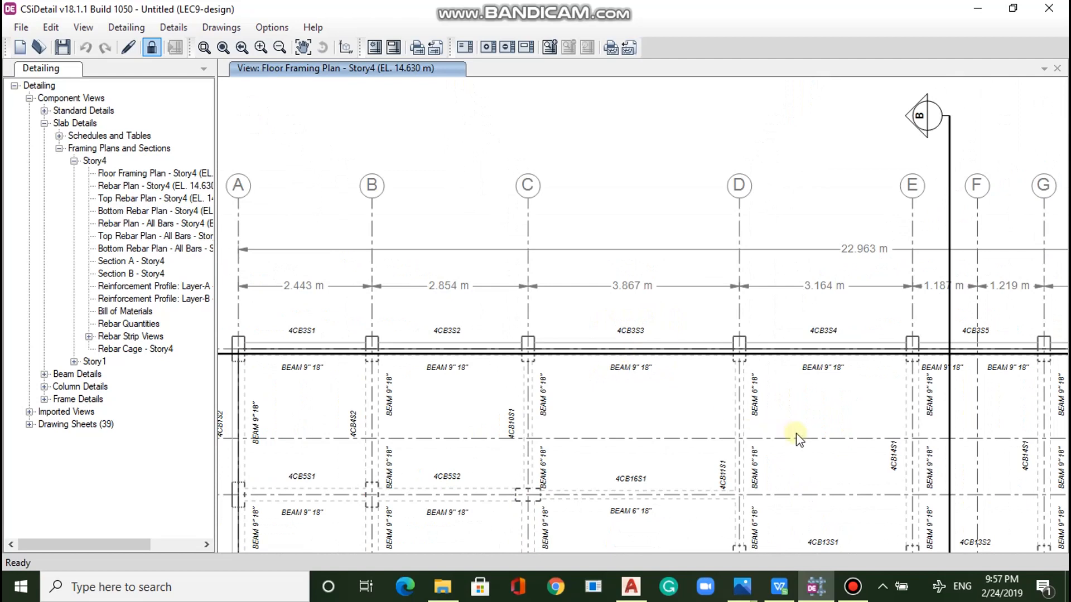
scroll(640, 347, "down", 2)
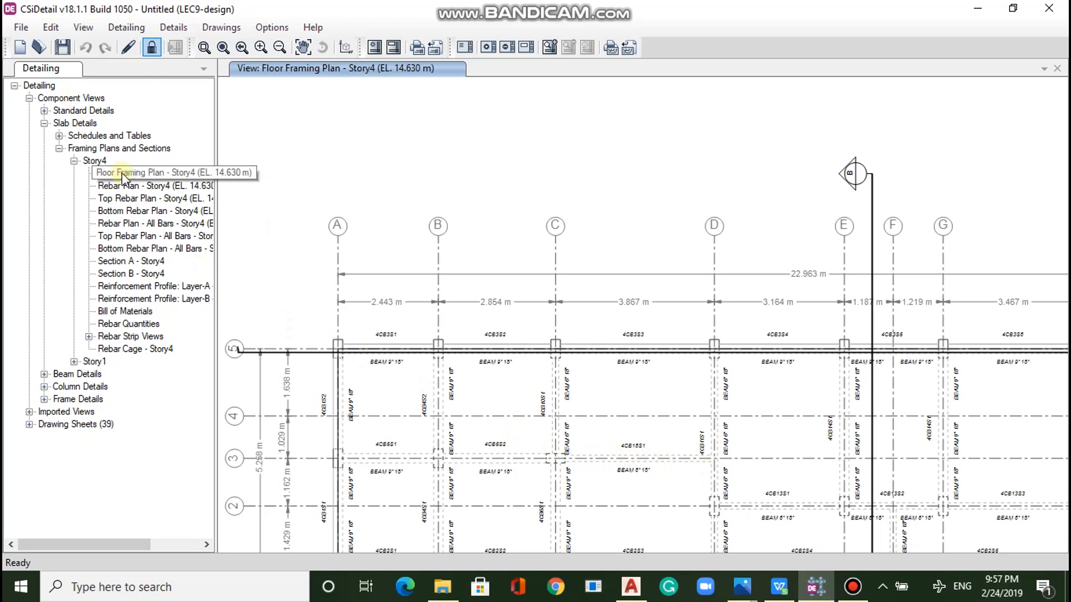
Open the Story4 top rebar plan and examine its bar callouts, bar extents and strip dimensions.
double_click(138, 200)
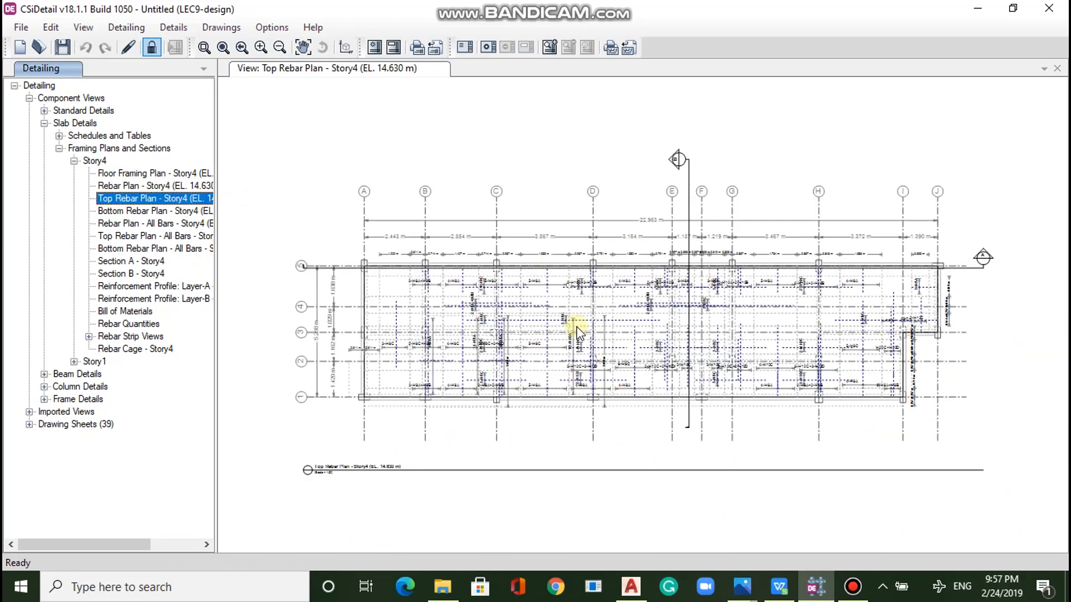
scroll(393, 288, "up", 2)
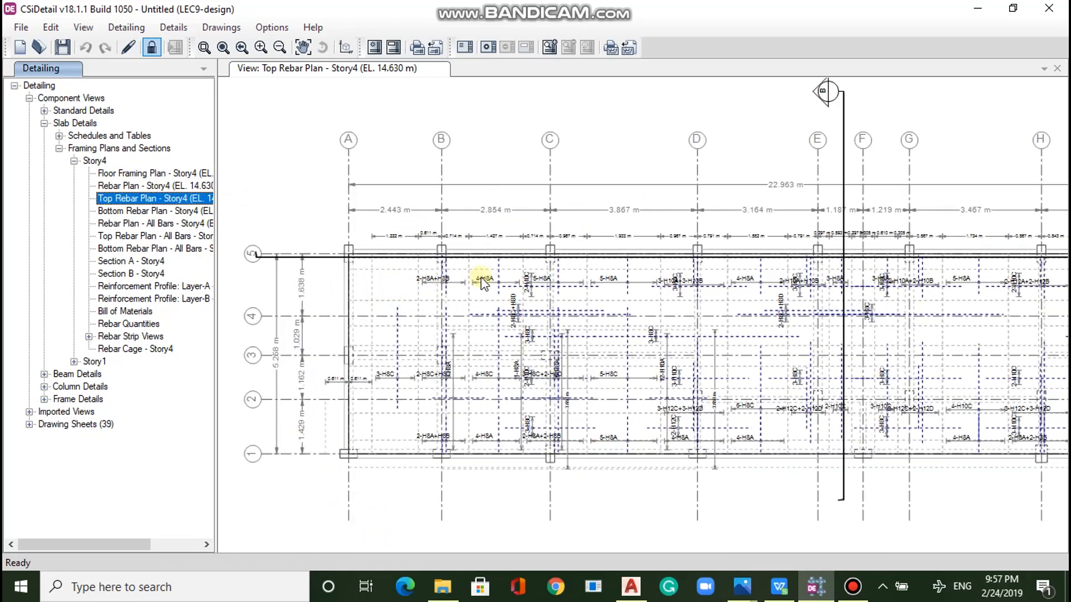
scroll(445, 285, "up", 2)
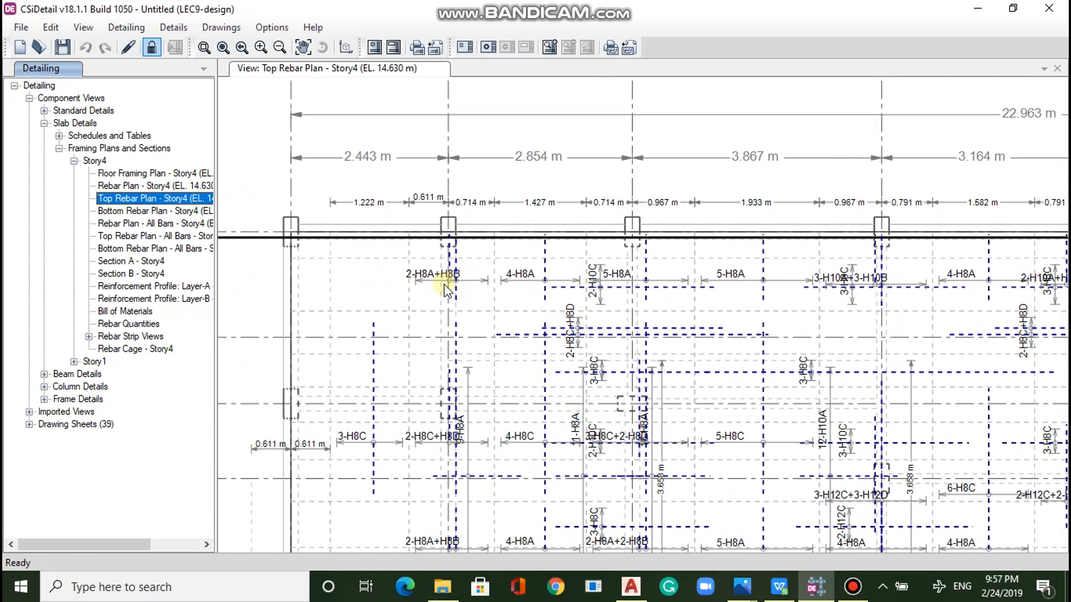
scroll(478, 314, "up", 1)
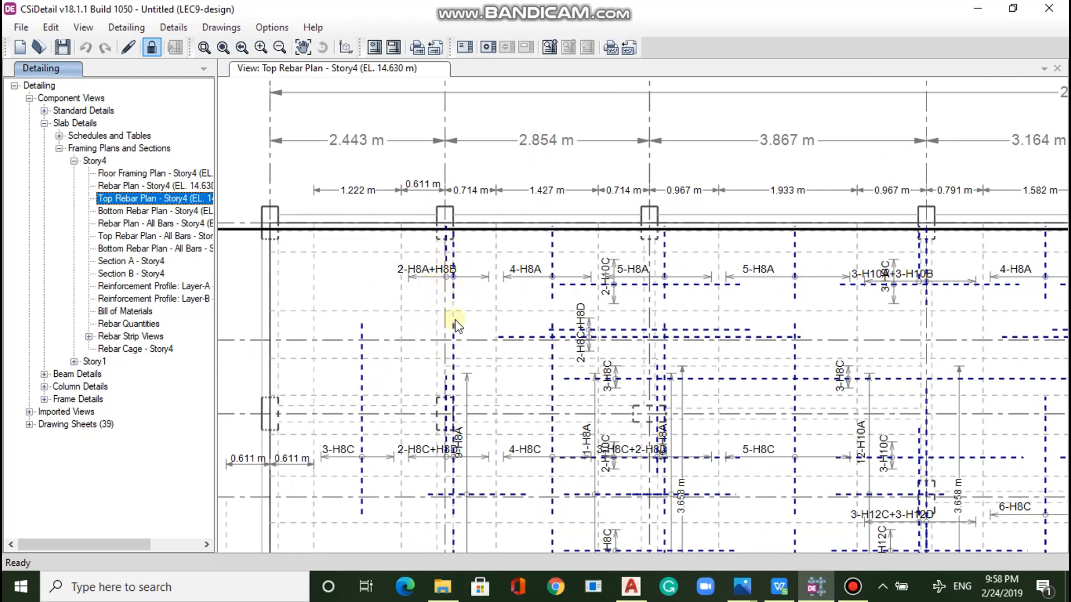
scroll(453, 329, "down", 1)
scroll(446, 330, "down", 1)
scroll(439, 331, "down", 1)
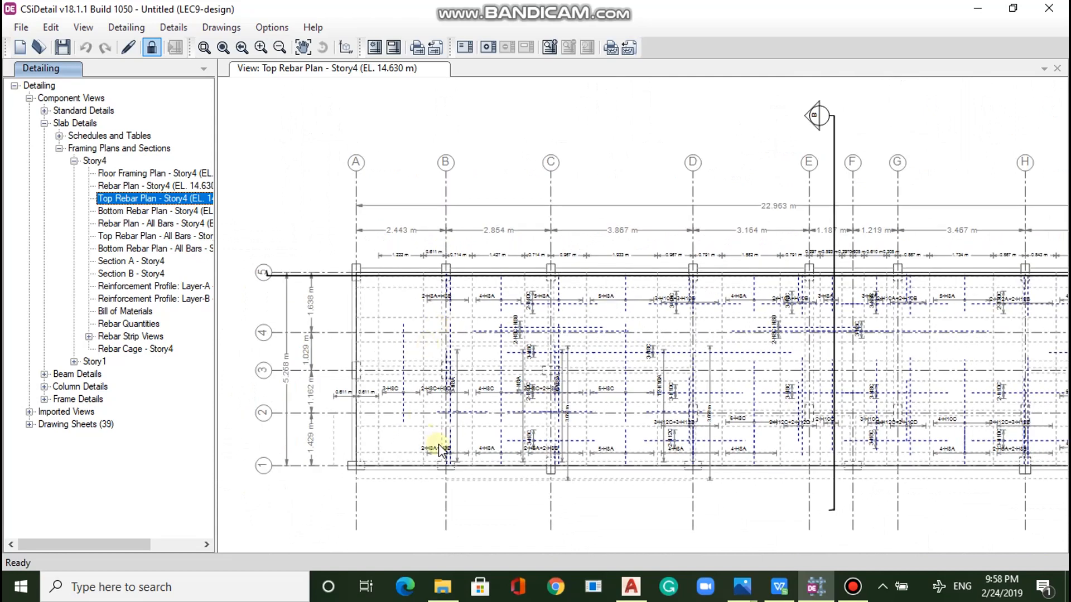
scroll(438, 443, "down", 2)
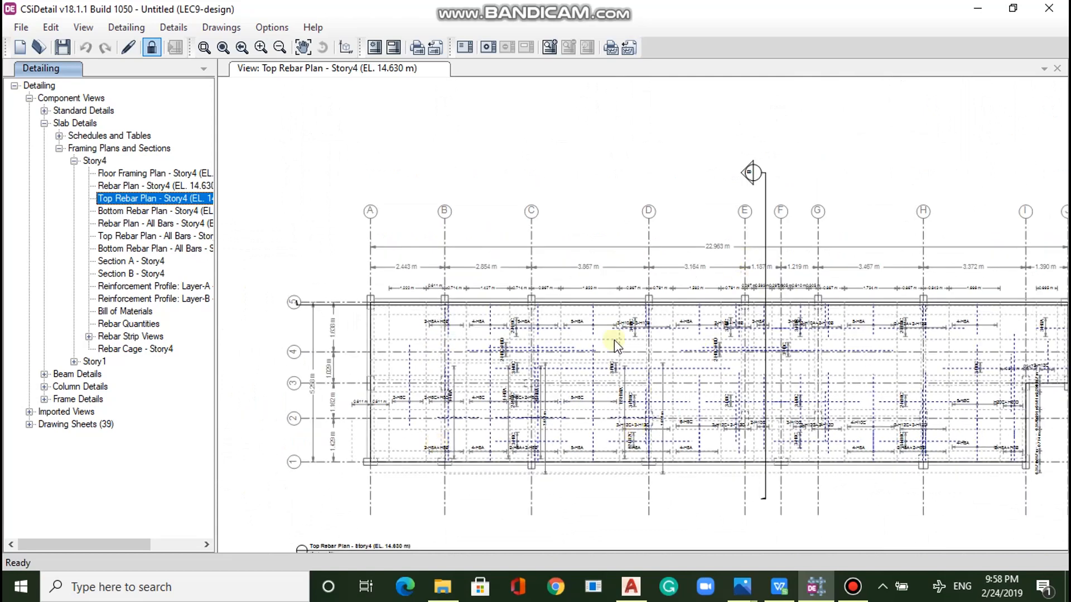
scroll(358, 338, "down", 1)
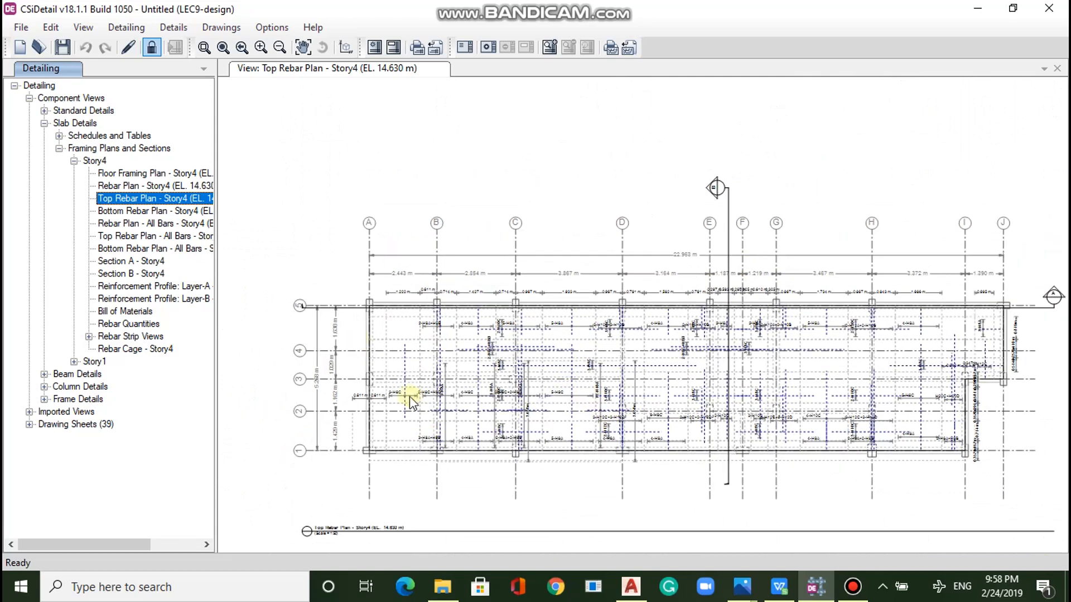
scroll(393, 390, "up", 4)
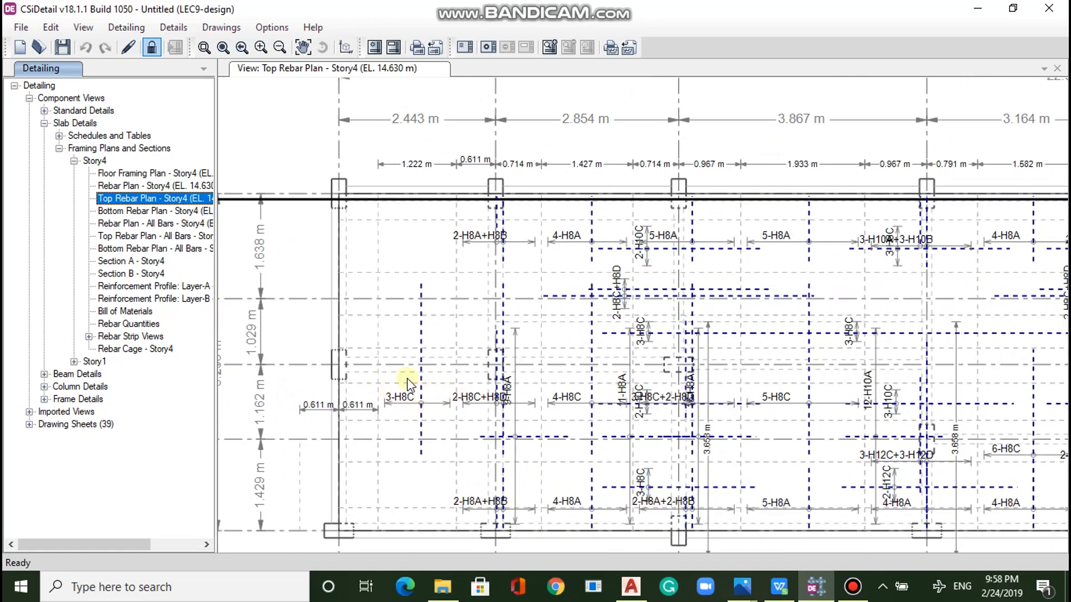
Open the Story4 bottom rebar plan and examine the bottom bar callouts between grids A and D.
left_click(137, 211)
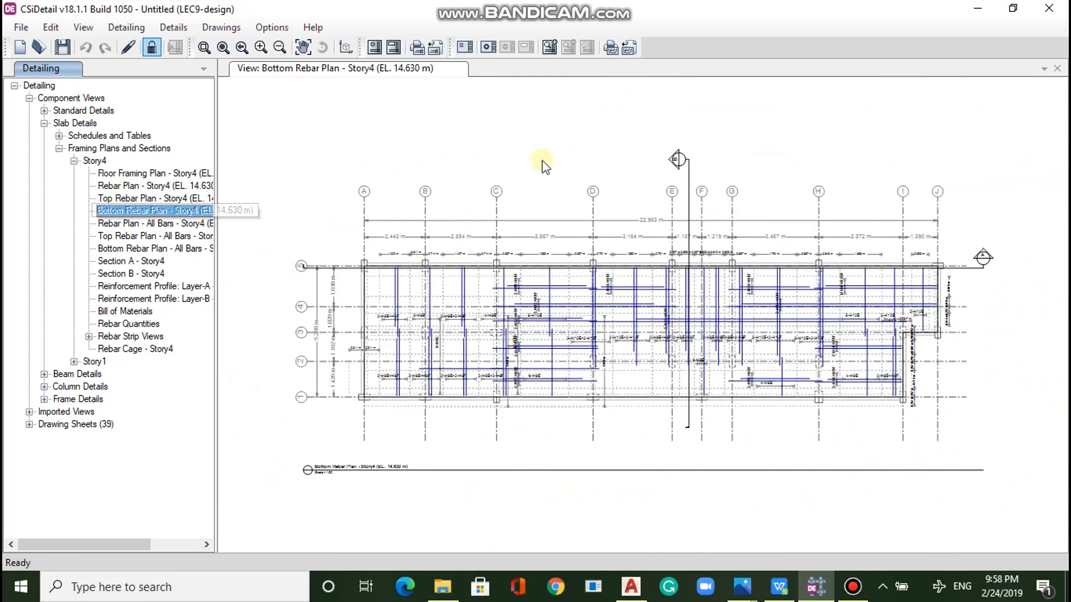
scroll(420, 340, "up", 5)
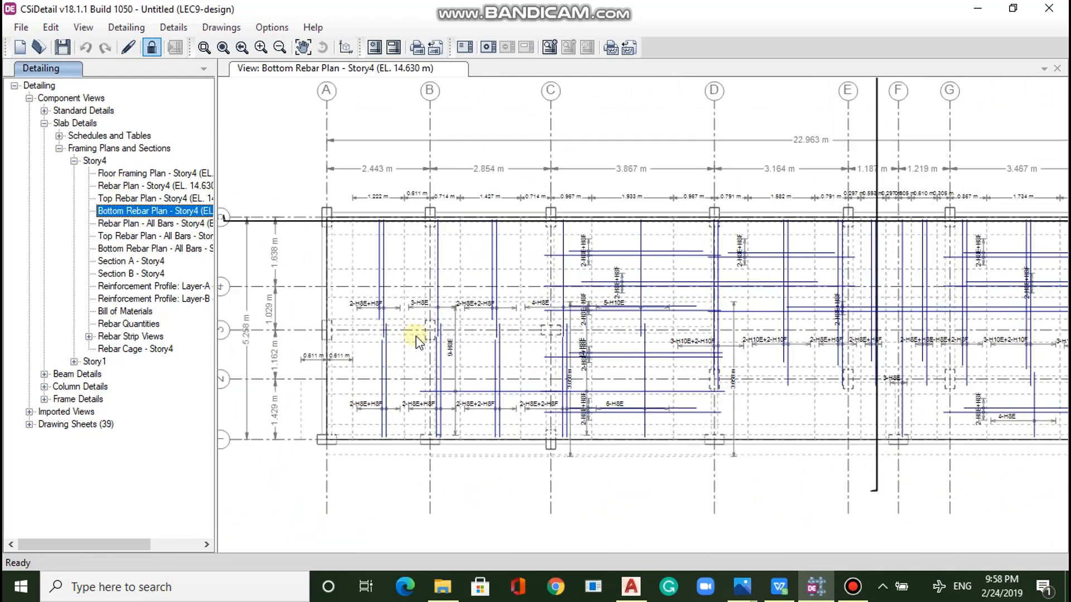
scroll(418, 337, "up", 1)
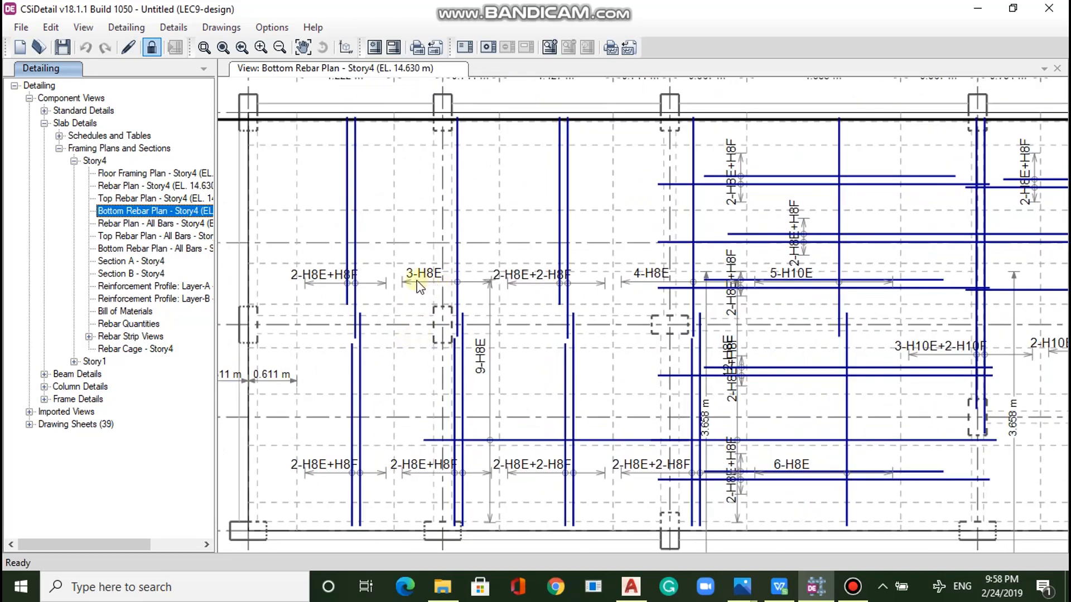
scroll(518, 377, "down", 5)
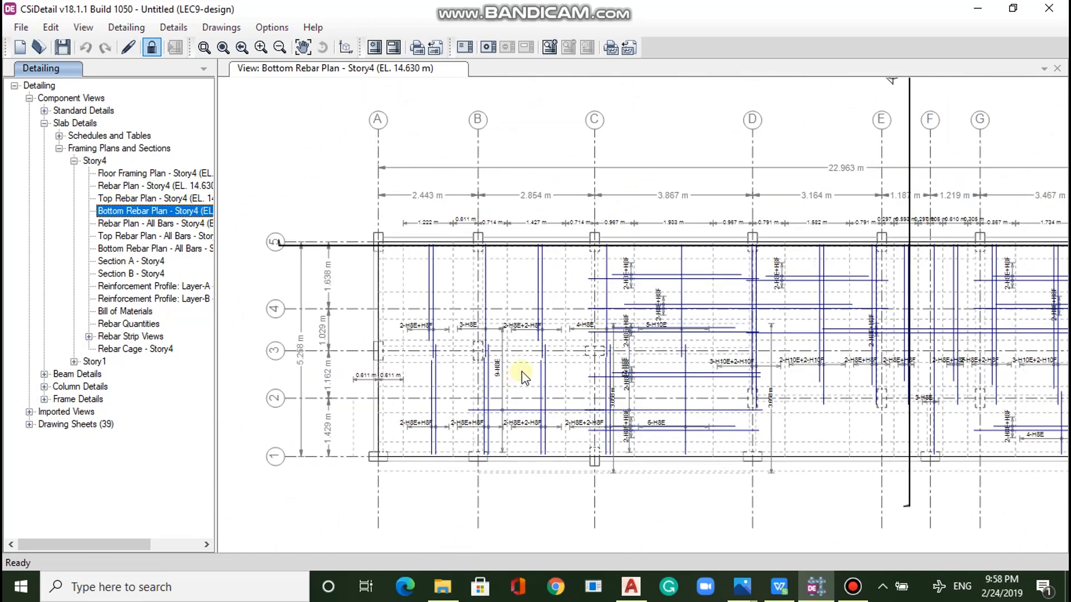
Open the Story4 rebar plan with all bars and examine the bar layout in the slab panels.
double_click(135, 223)
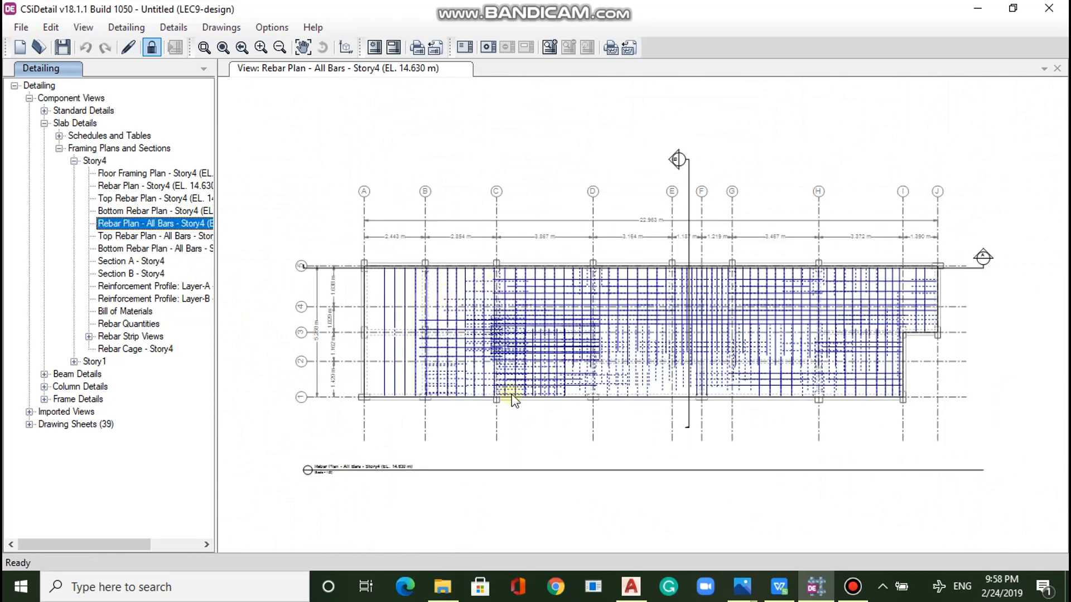
scroll(504, 362, "up", 3)
scroll(504, 361, "down", 2)
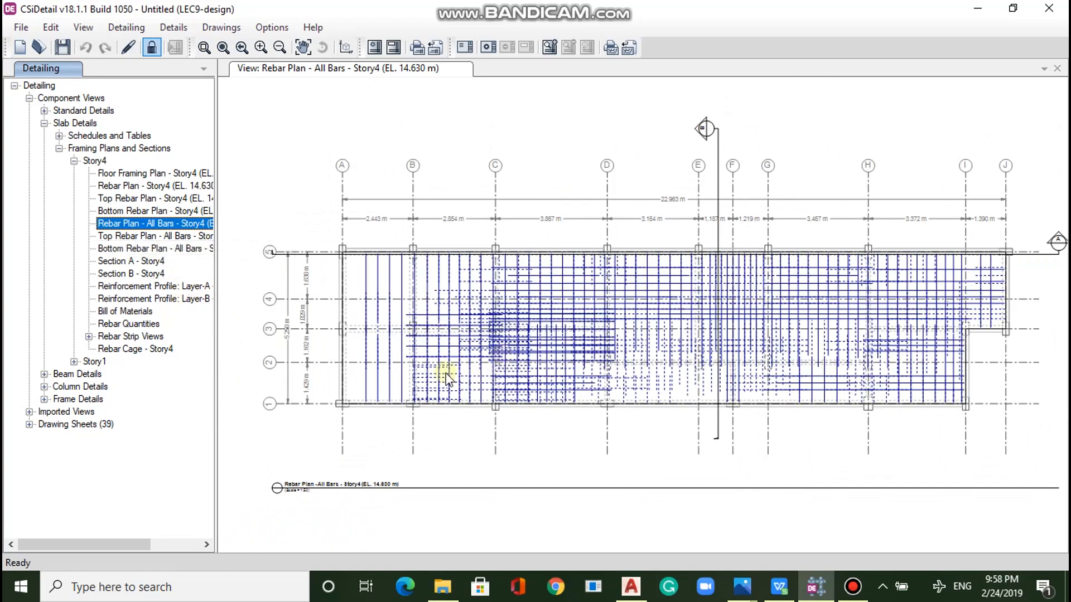
scroll(439, 379, "up", 5)
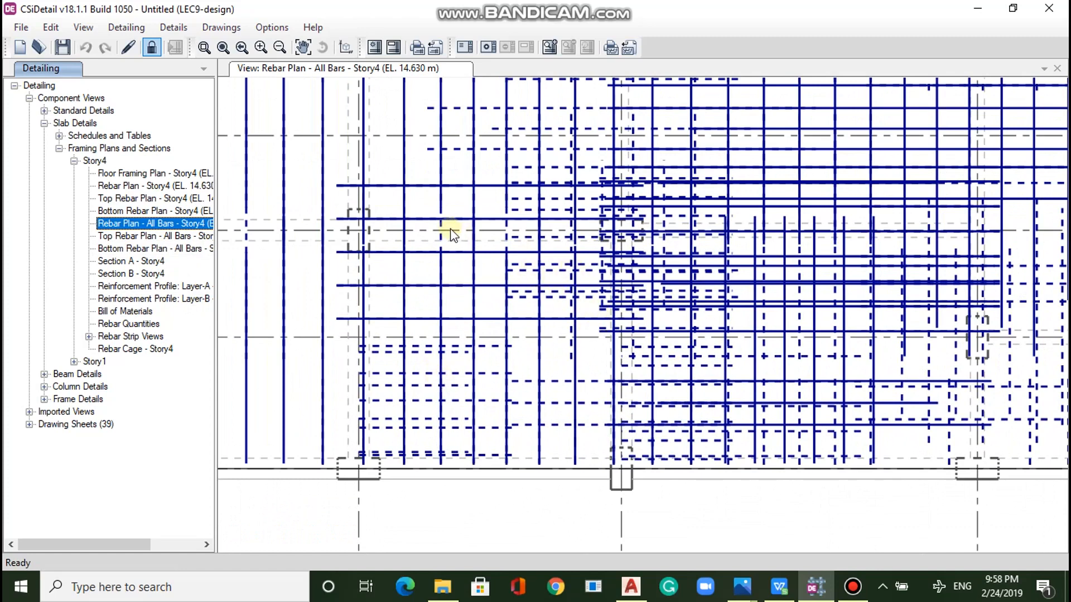
scroll(379, 253, "down", 1)
scroll(378, 251, "down", 3)
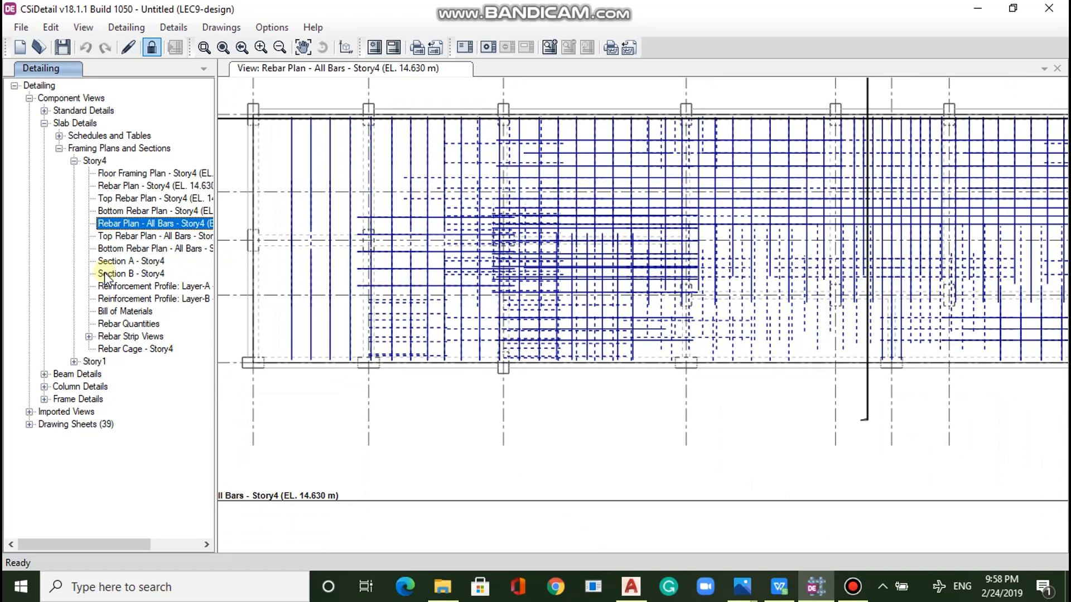
Open Section A of Story4 and examine the slab thickness and the top and bottom bar sizes and spacings along the spans.
left_click(129, 260)
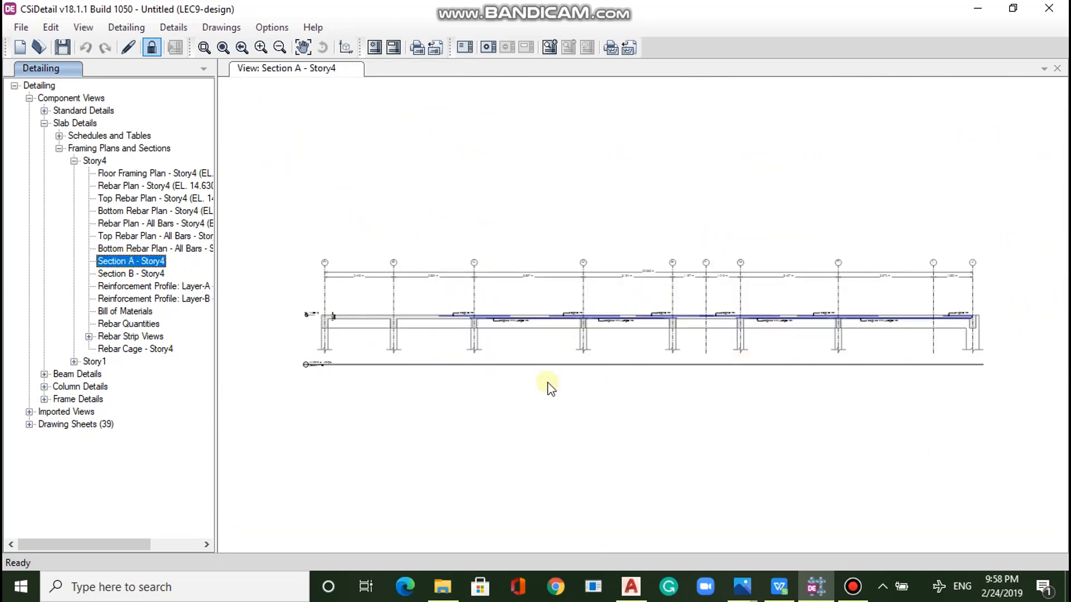
scroll(334, 321, "up", 5)
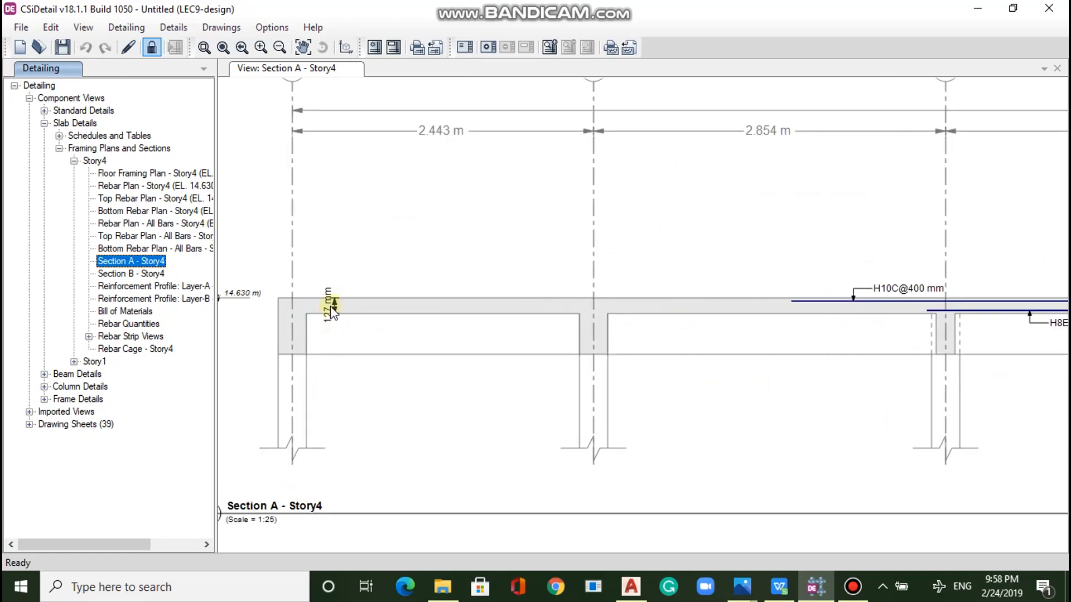
scroll(330, 314, "down", 5)
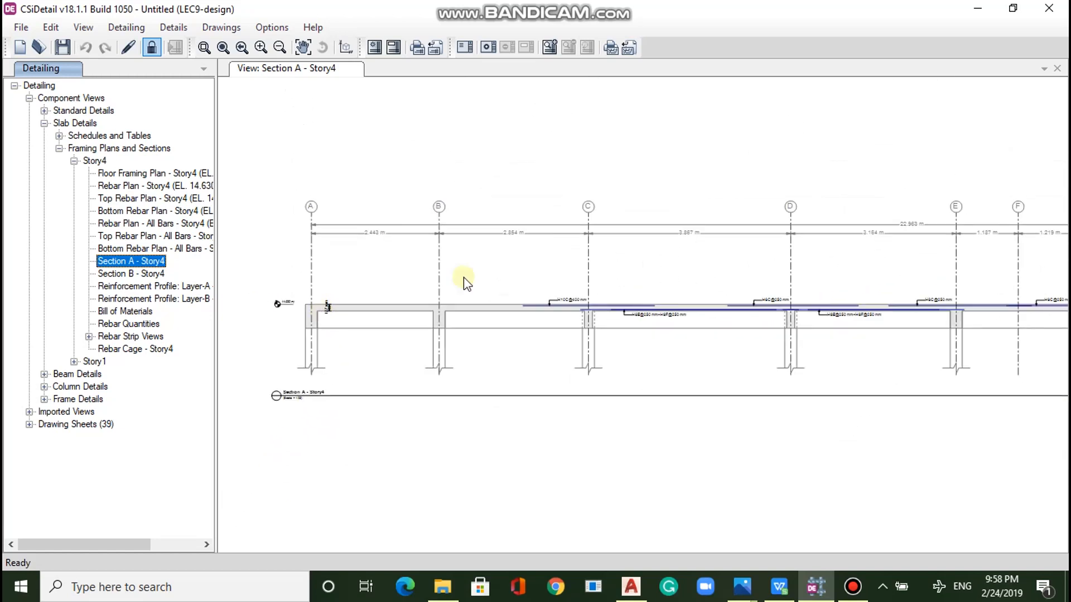
scroll(609, 318, "up", 4)
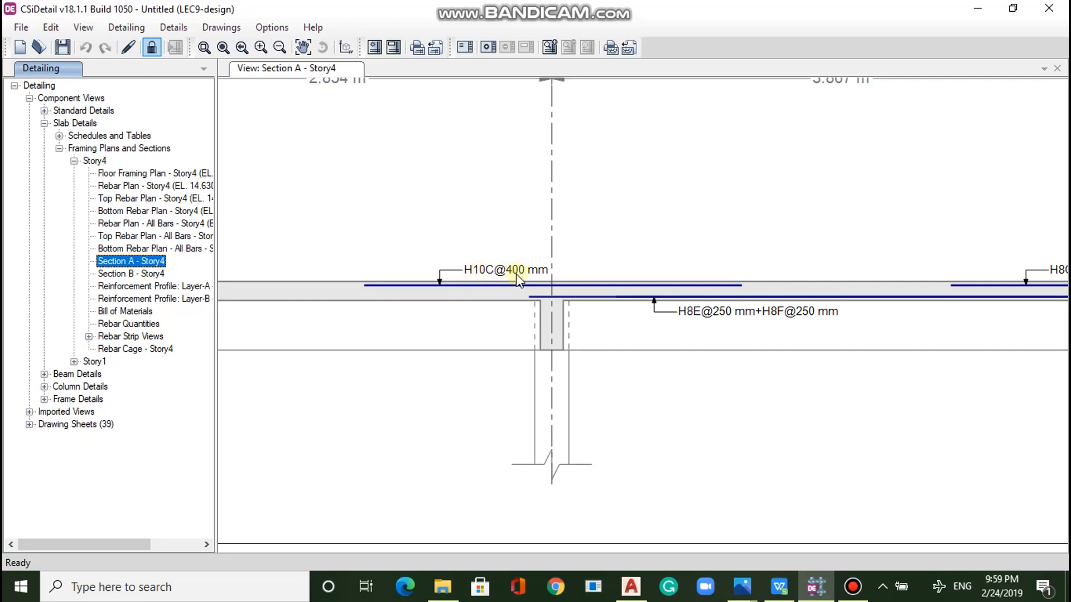
scroll(516, 274, "down", 4)
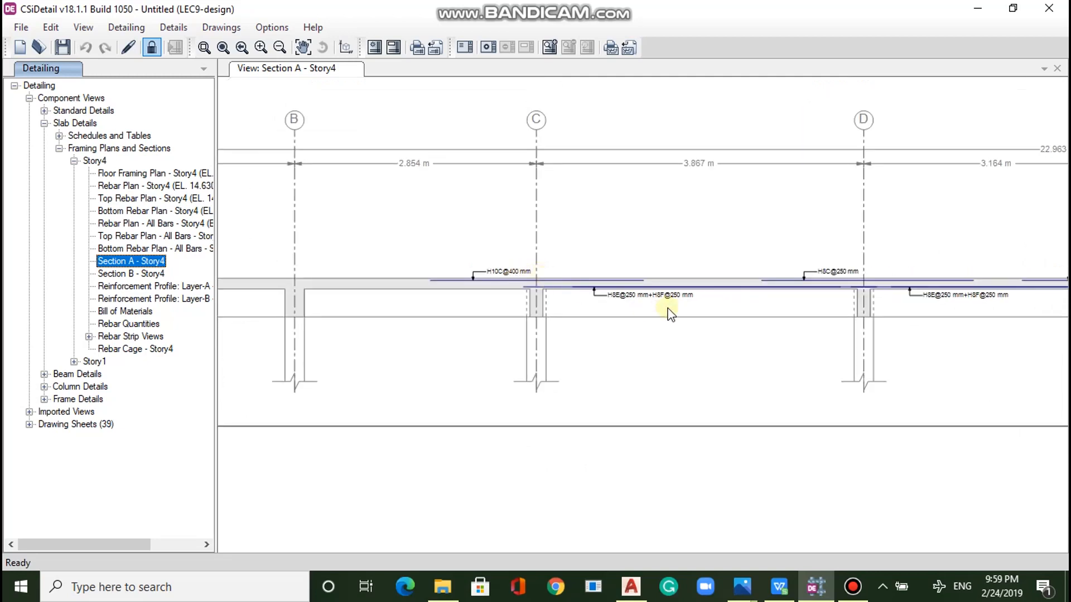
scroll(649, 294, "up", 3)
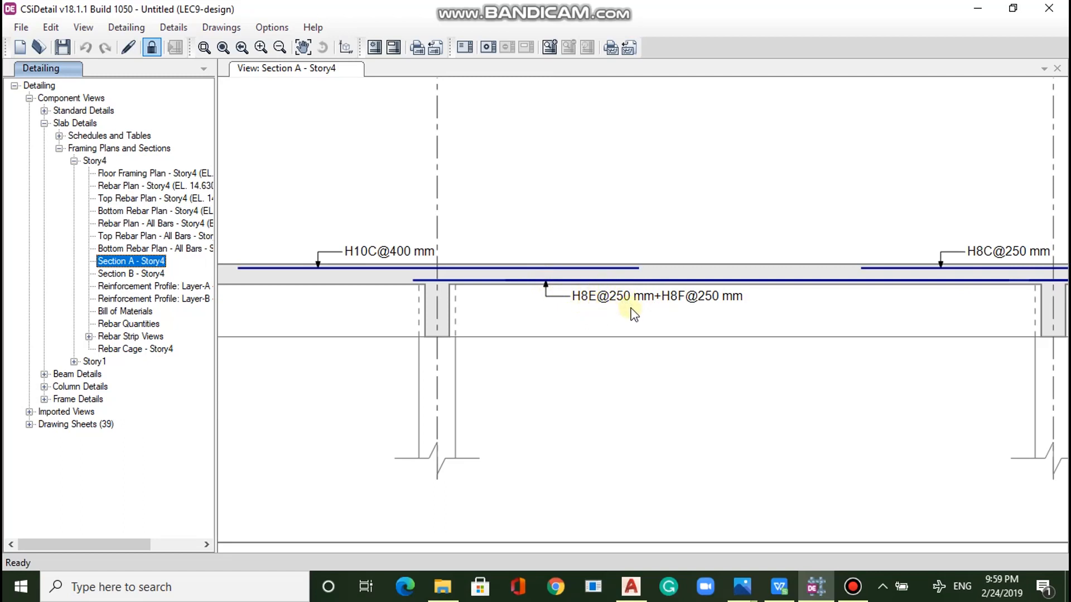
scroll(634, 314, "down", 2)
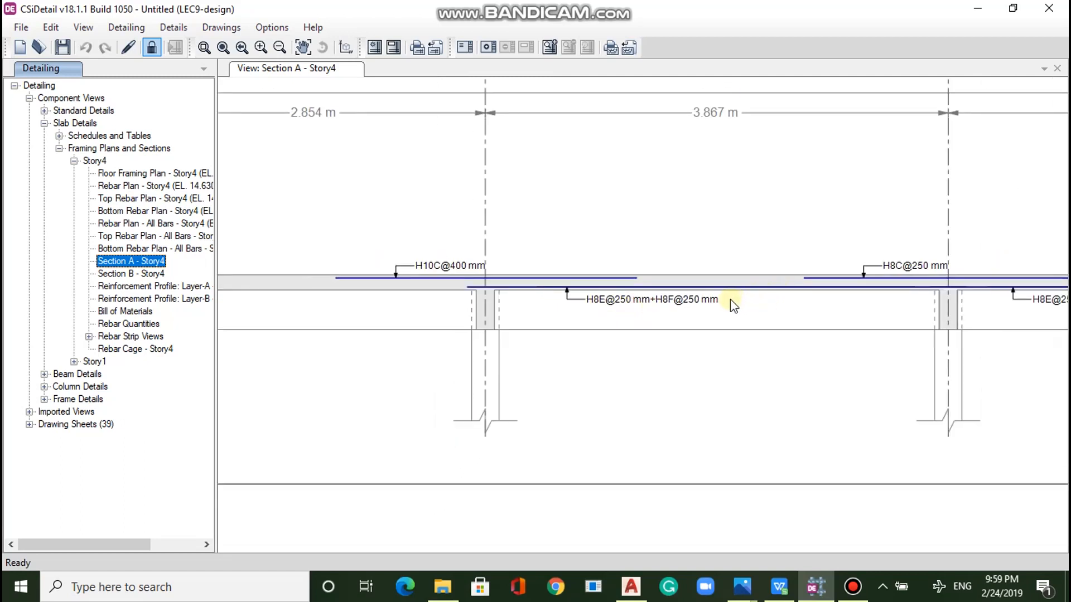
scroll(734, 305, "up", 1)
scroll(734, 306, "down", 4)
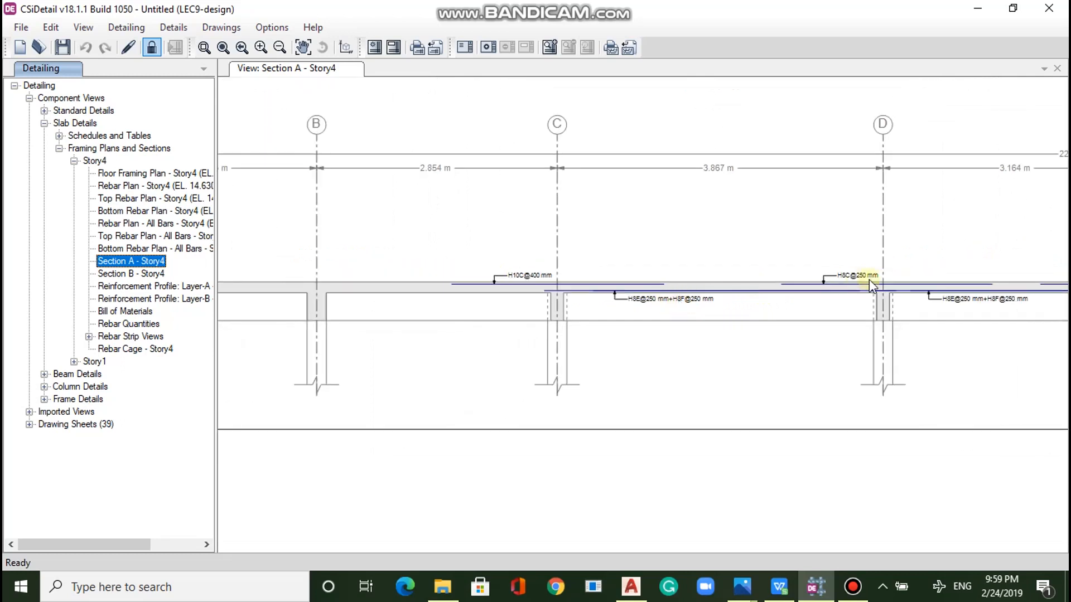
scroll(880, 280, "down", 2)
scroll(880, 280, "down", 4)
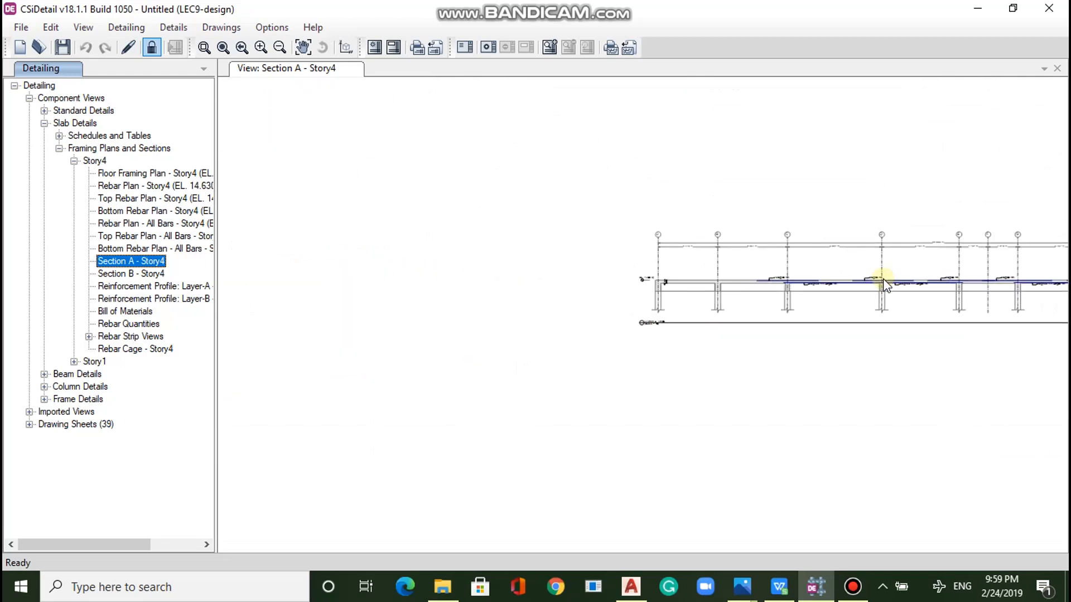
scroll(1028, 284, "up", 5)
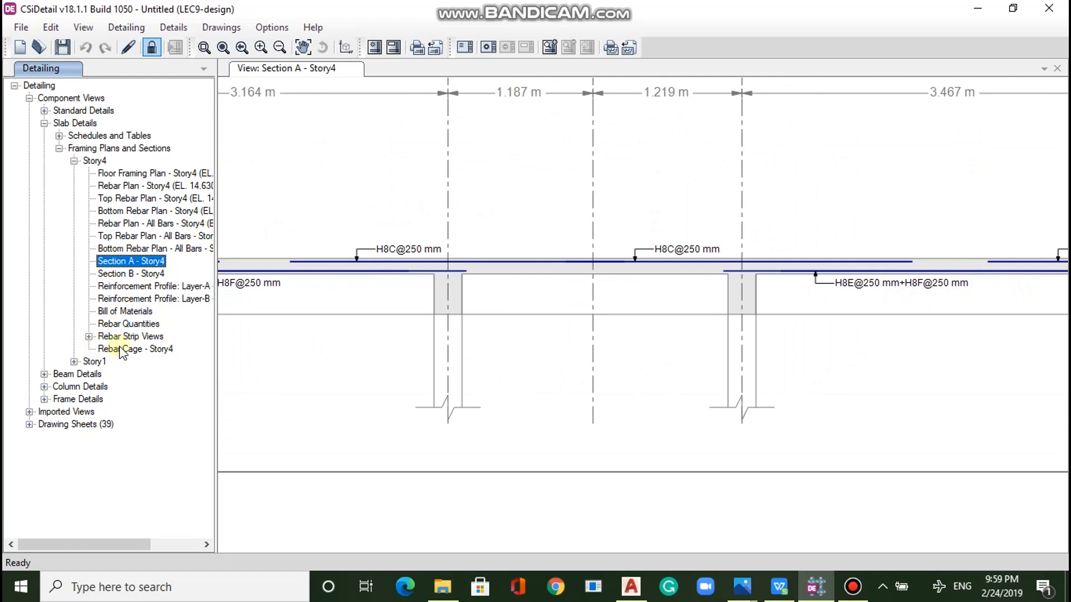
Expand the beam details down to the concrete beam framing plans to list the beam layouts for each story.
left_click(45, 376)
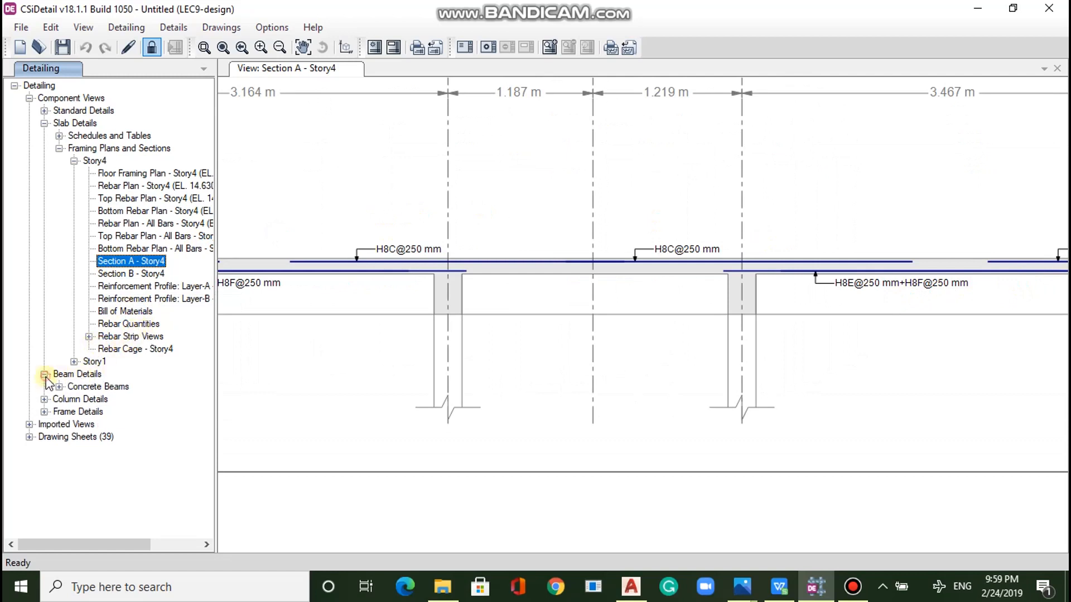
left_click(59, 387)
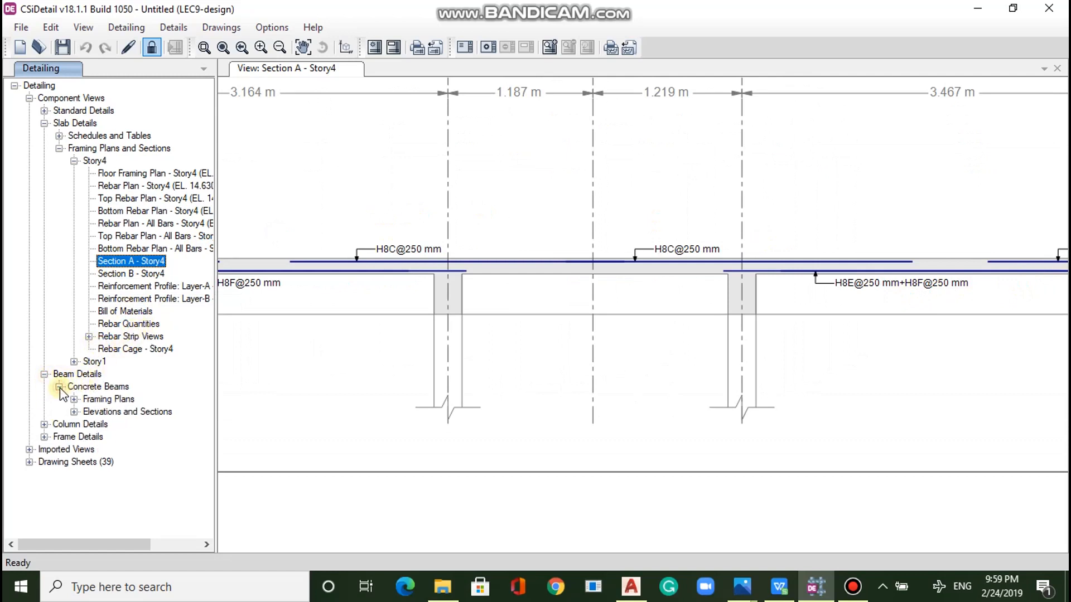
left_click(74, 400)
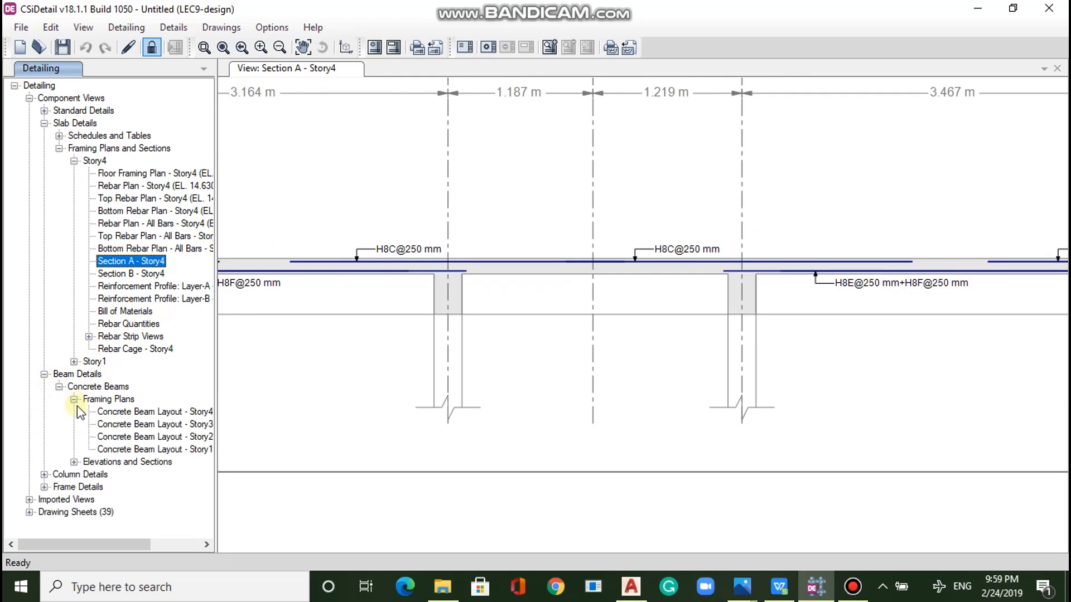
Open the Story4 concrete beam layout, examine the beam labels and sizes between grids A and D, and open the Story3 layout.
double_click(129, 412)
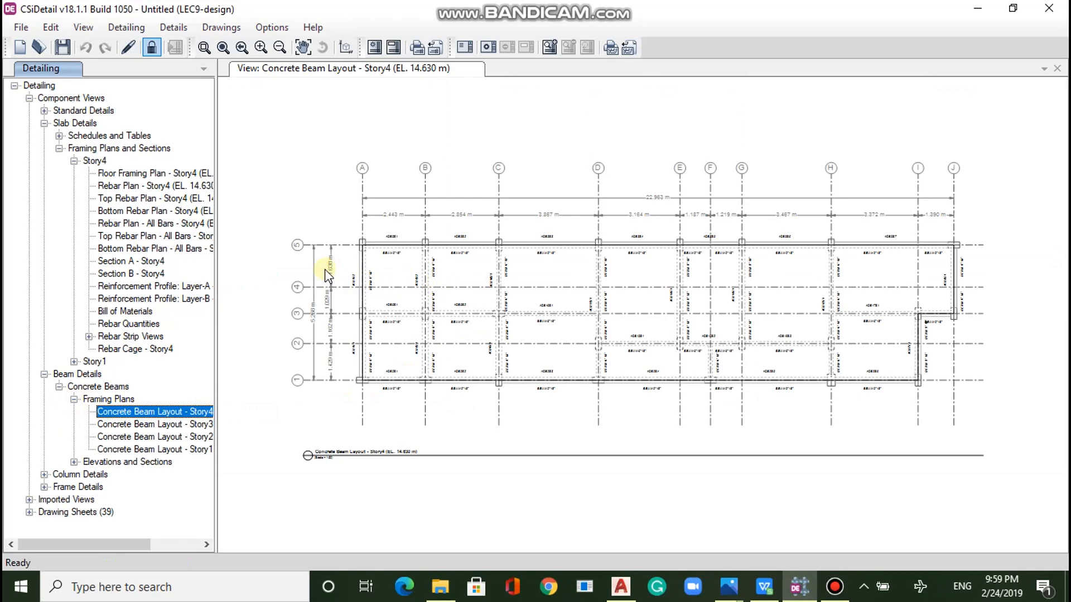
scroll(327, 273, "up", 3)
scroll(395, 318, "up", 3)
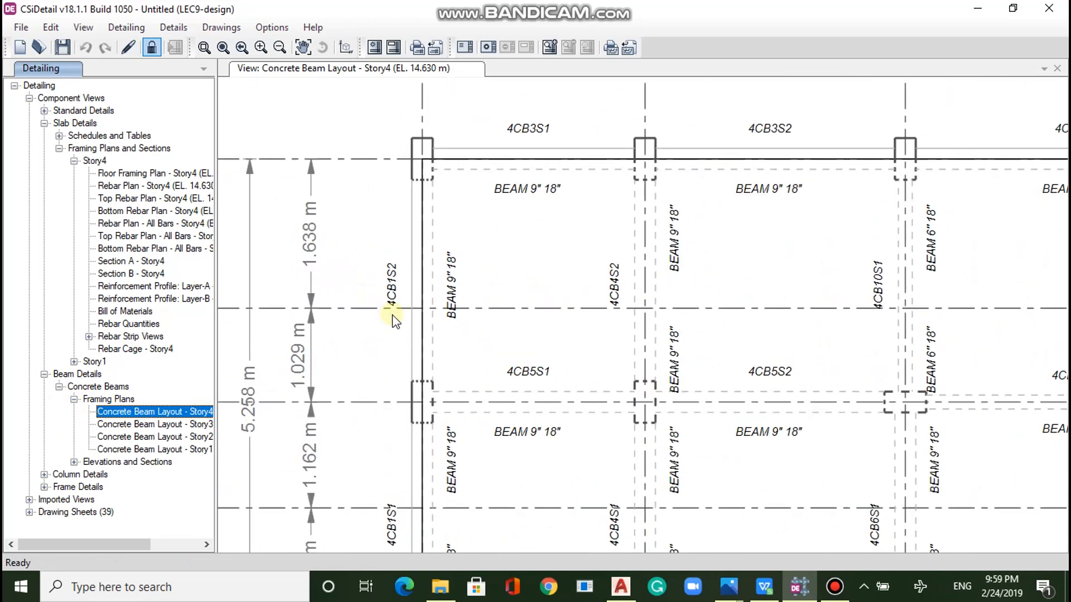
scroll(394, 318, "down", 2)
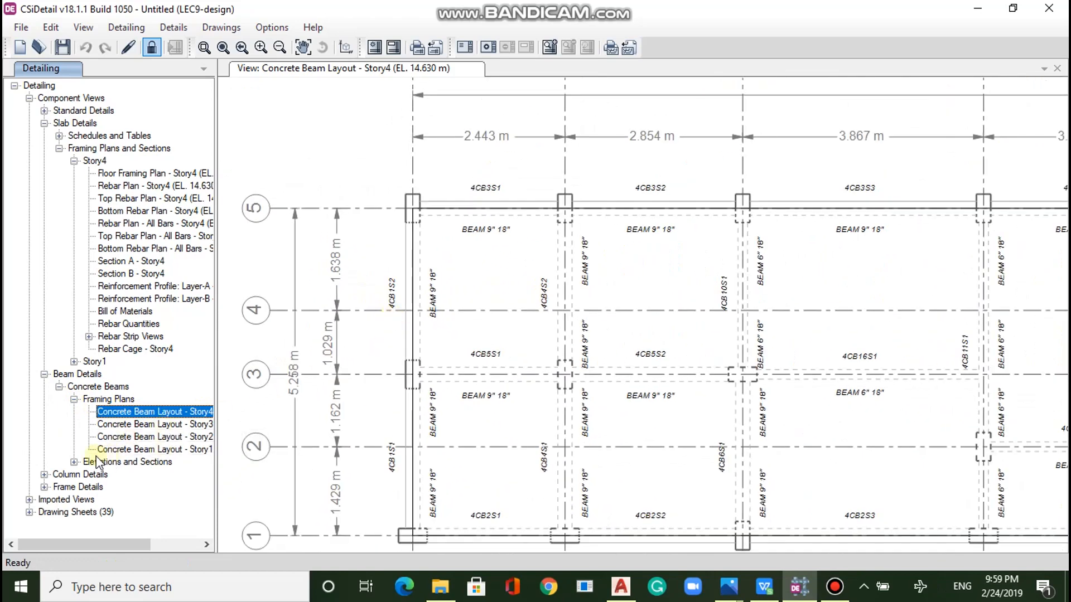
double_click(130, 425)
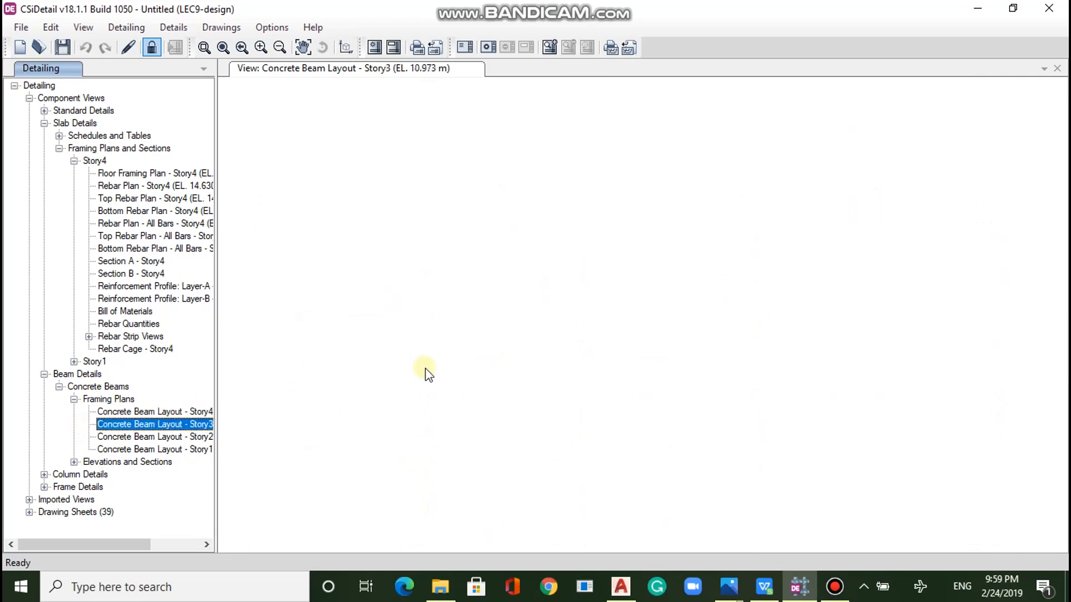
Expand the beam elevations and sections to list the Story4 beams, and reopen the Story4 concrete beam layout.
left_click(75, 462)
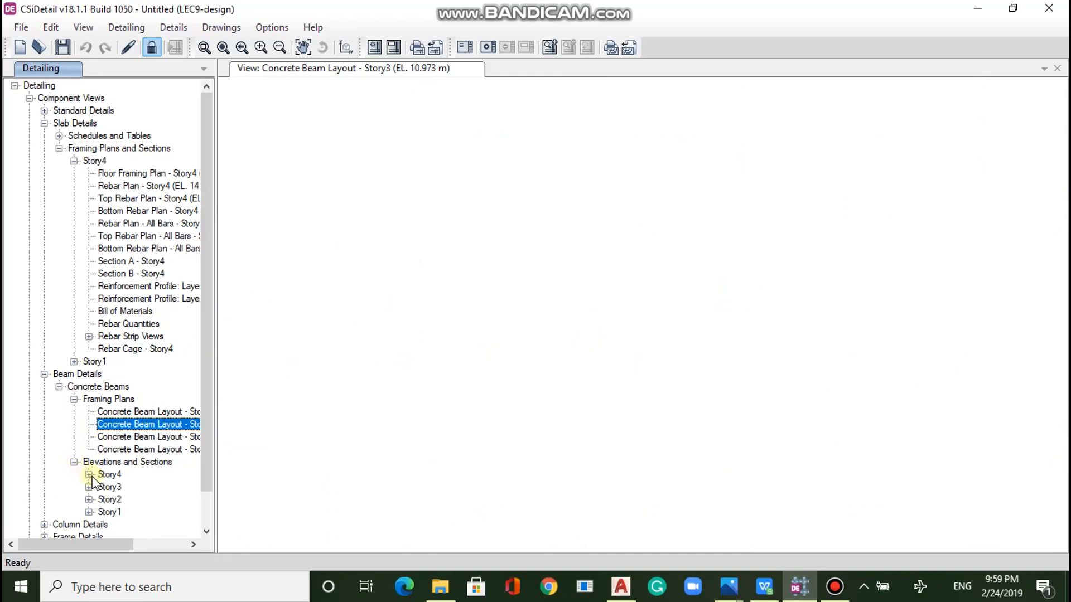
left_click(89, 475)
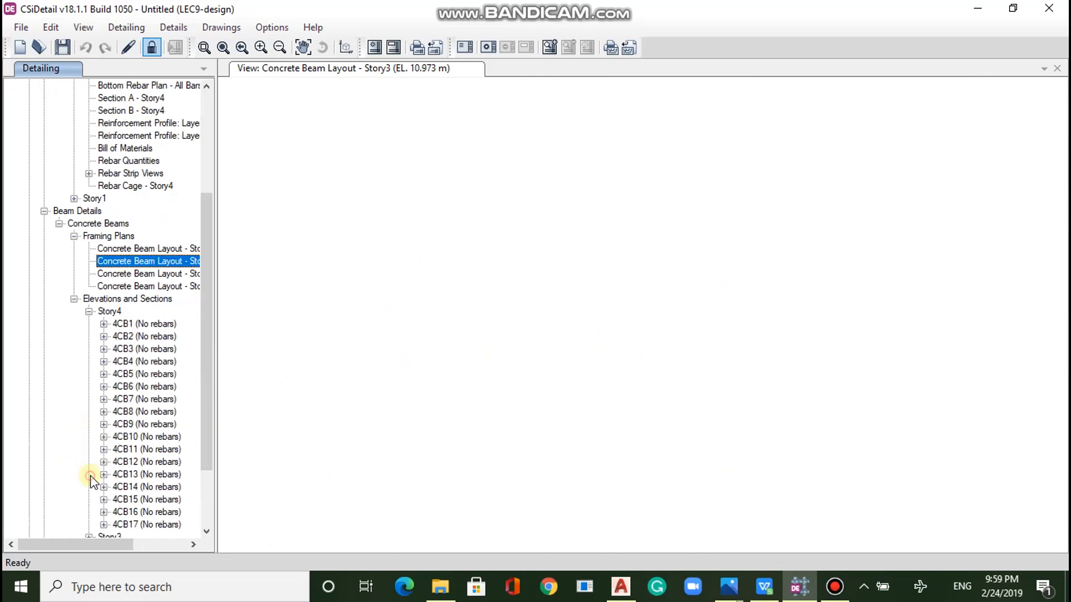
left_click(155, 250)
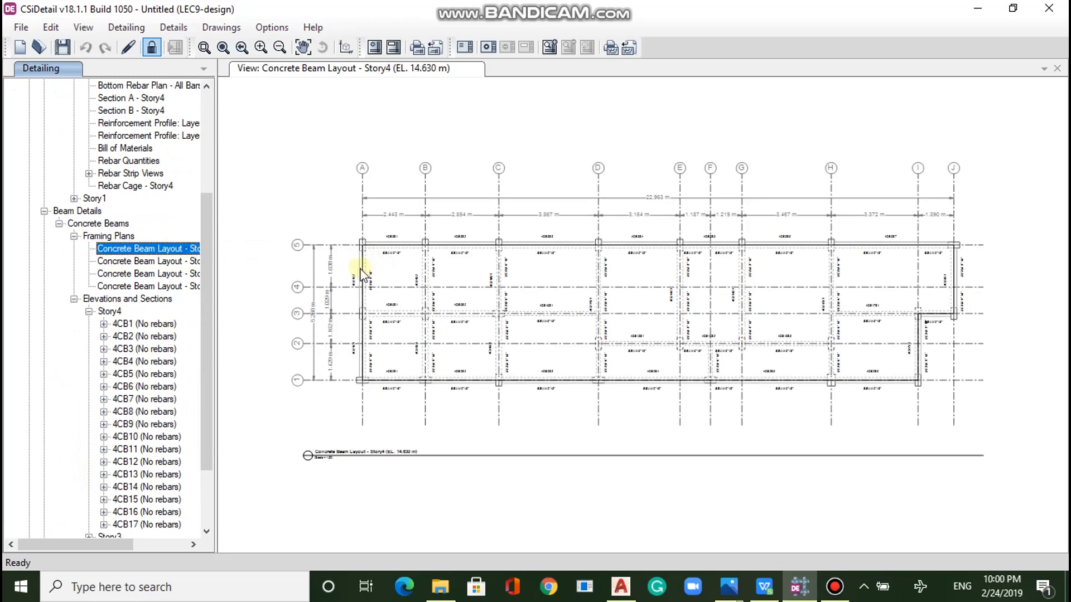
Examine the beam labels and section sizes around grids A to D on the Story4 concrete beam layout.
scroll(356, 272, "up", 3)
scroll(350, 272, "up", 2)
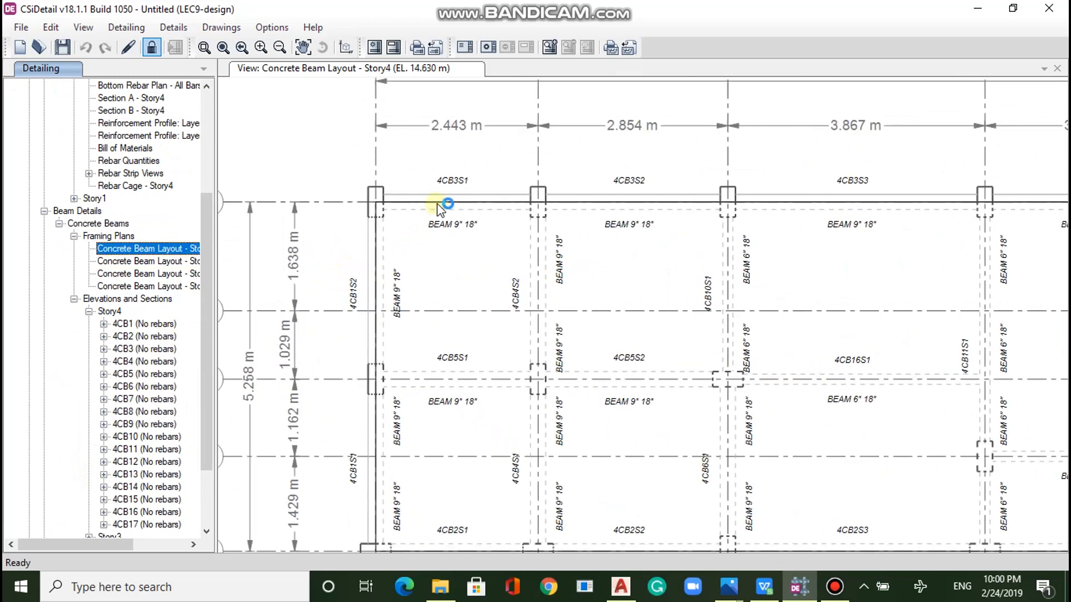
scroll(447, 186, "up", 1)
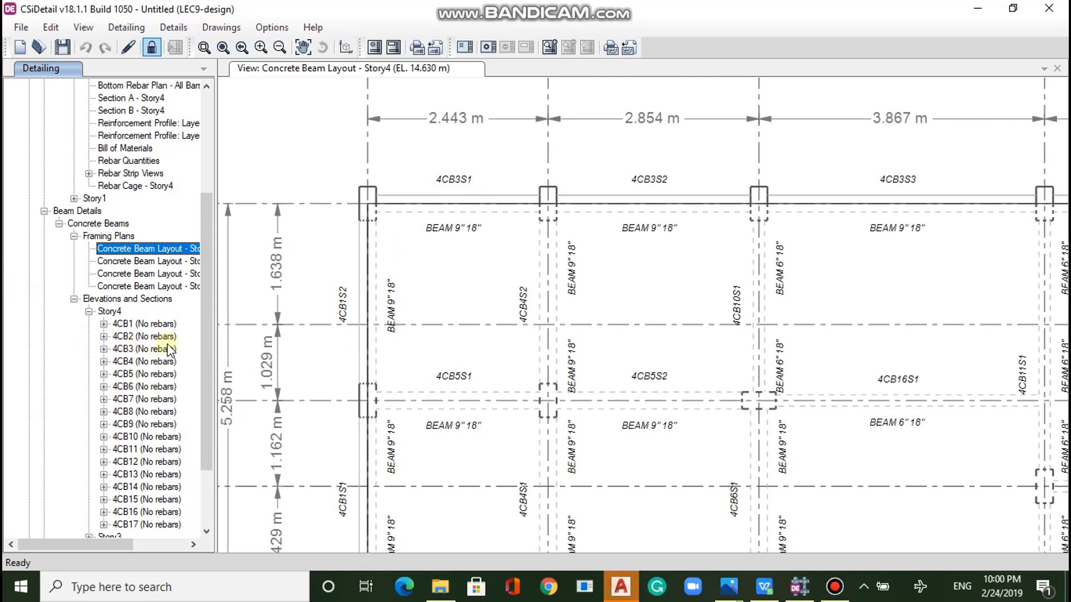
Browse the detailing tree below the beam elevations and expand Column Details to check its subentries.
left_click_drag(208, 333, 213, 396)
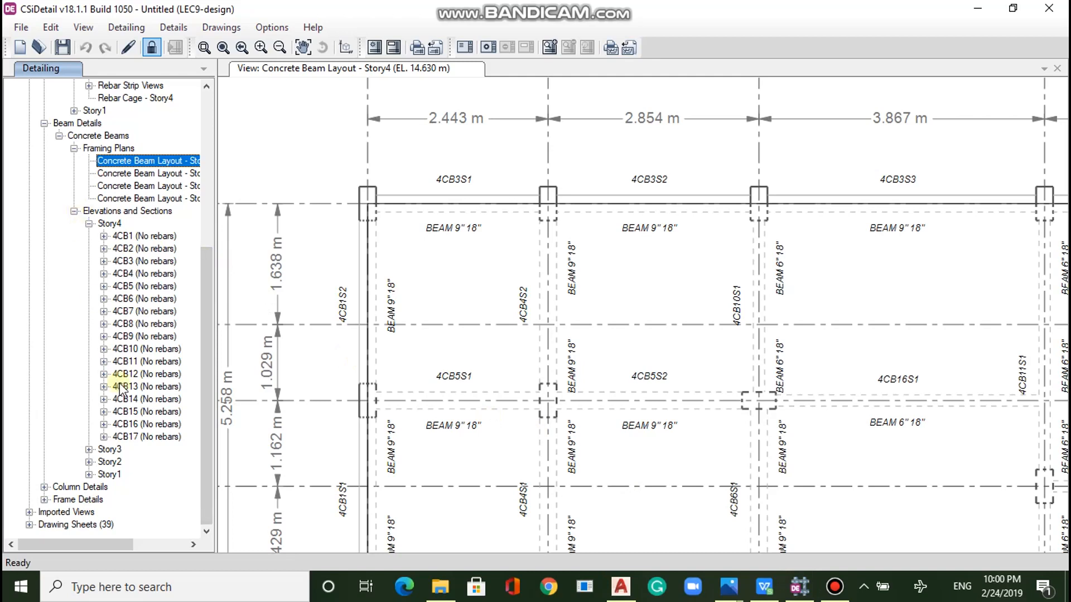
mouse_move(205, 357)
left_mouse_down()
mouse_move(205, 243)
mouse_move(216, 396)
left_mouse_up()
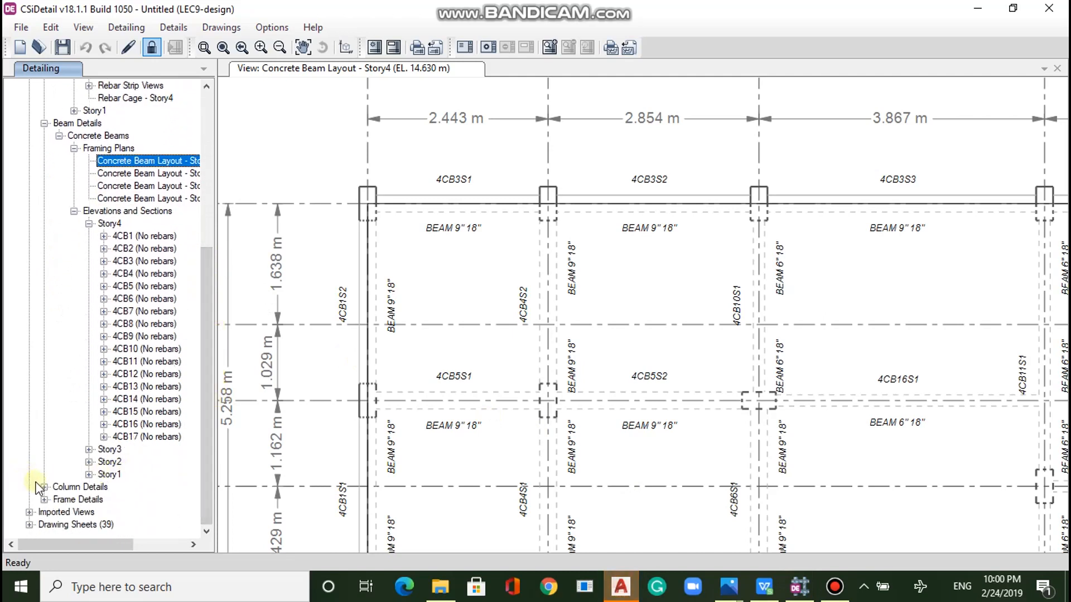
left_click(43, 487)
left_click(59, 499)
left_click(58, 499)
left_click_drag(203, 354, 203, 299)
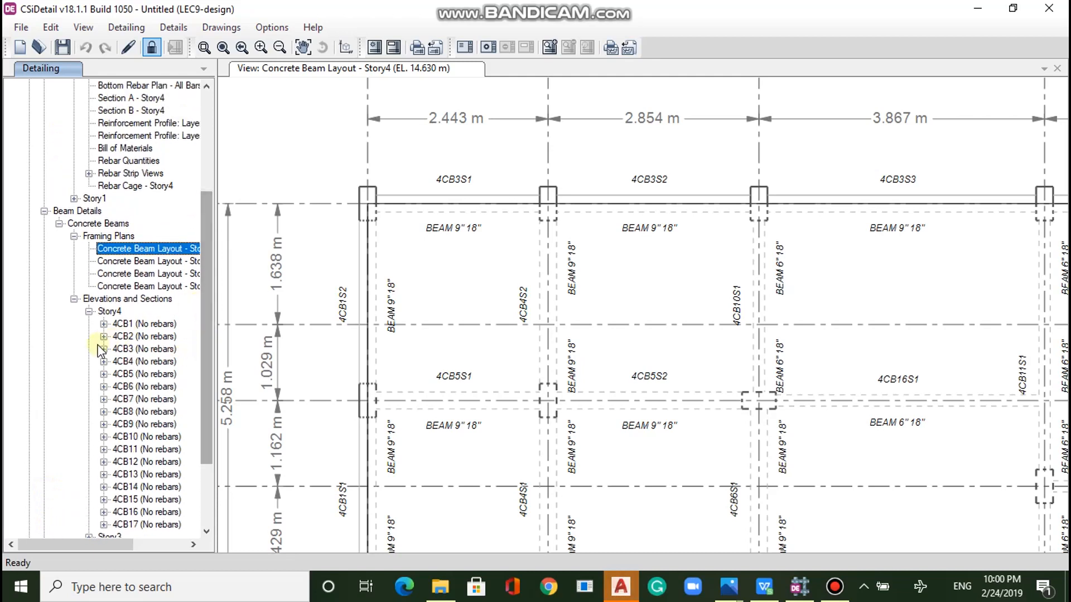
View the elevation, Section A and Section B of Story4 beam 4CB1.
double_click(125, 323)
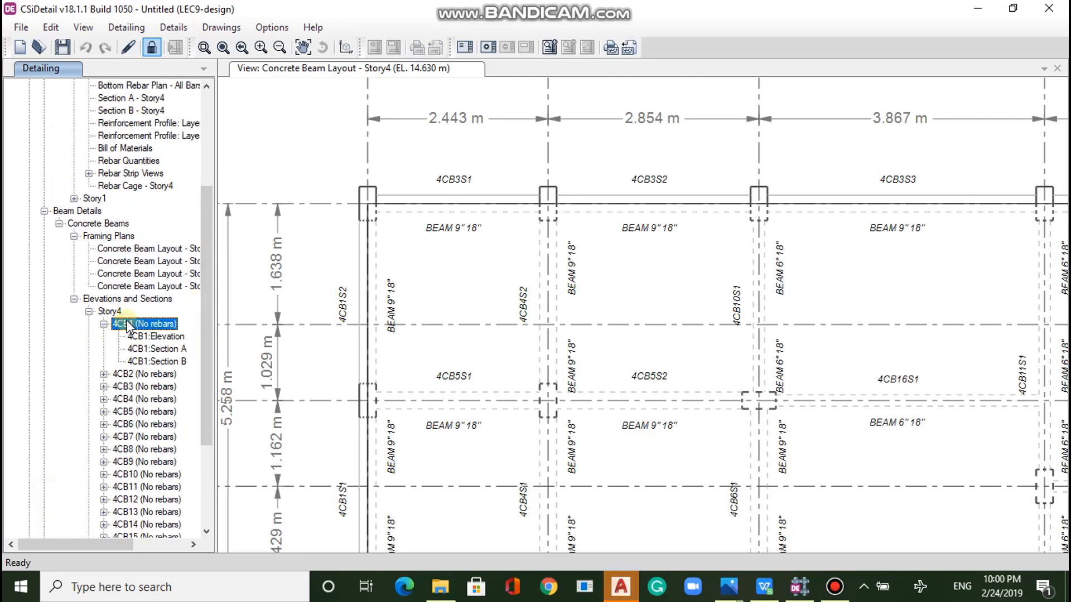
double_click(141, 336)
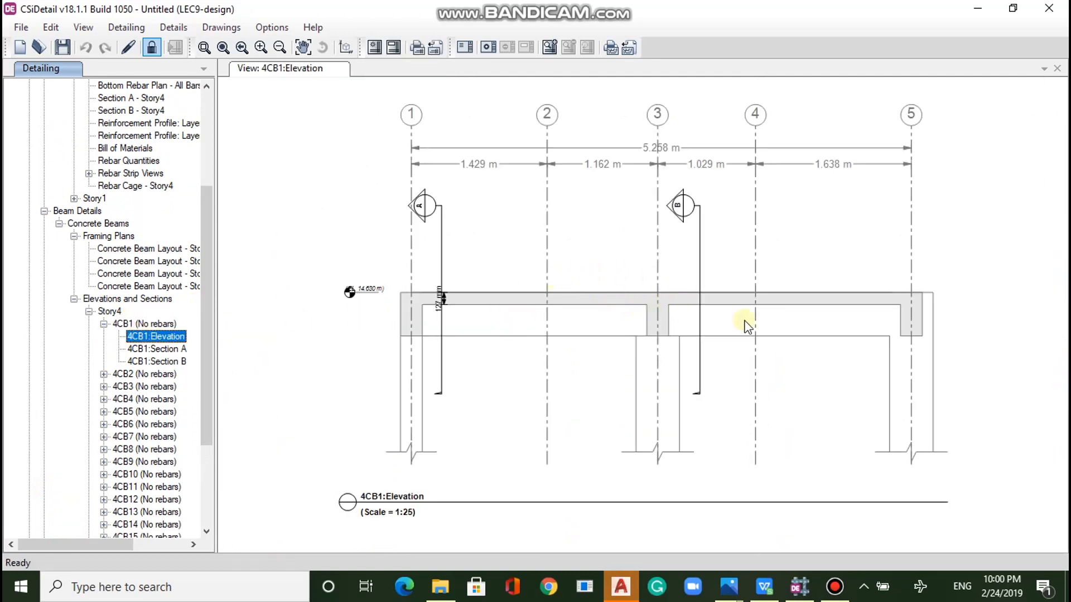
double_click(181, 349)
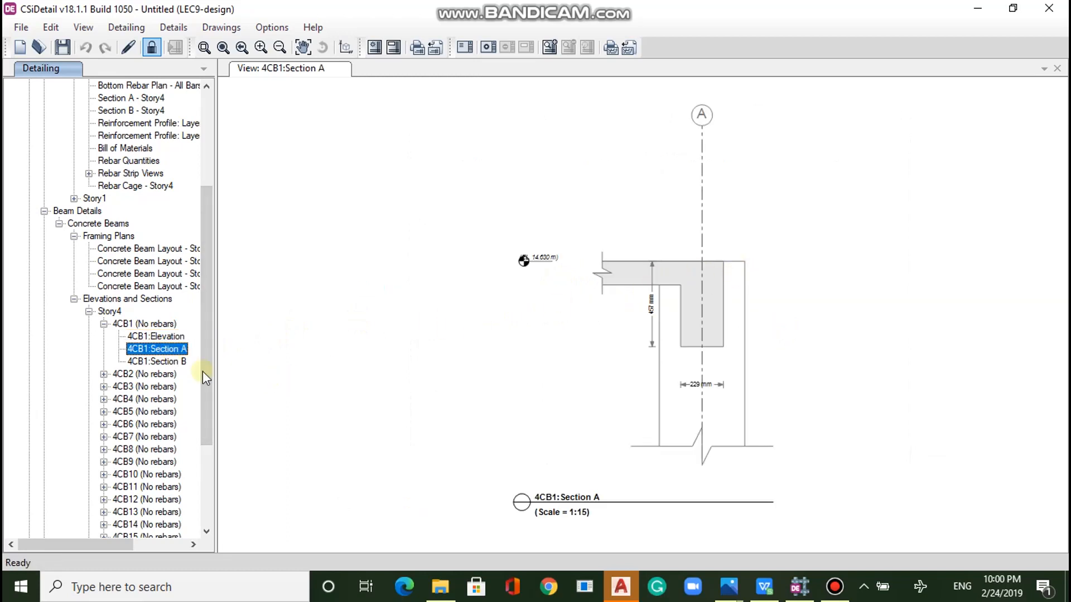
double_click(142, 361)
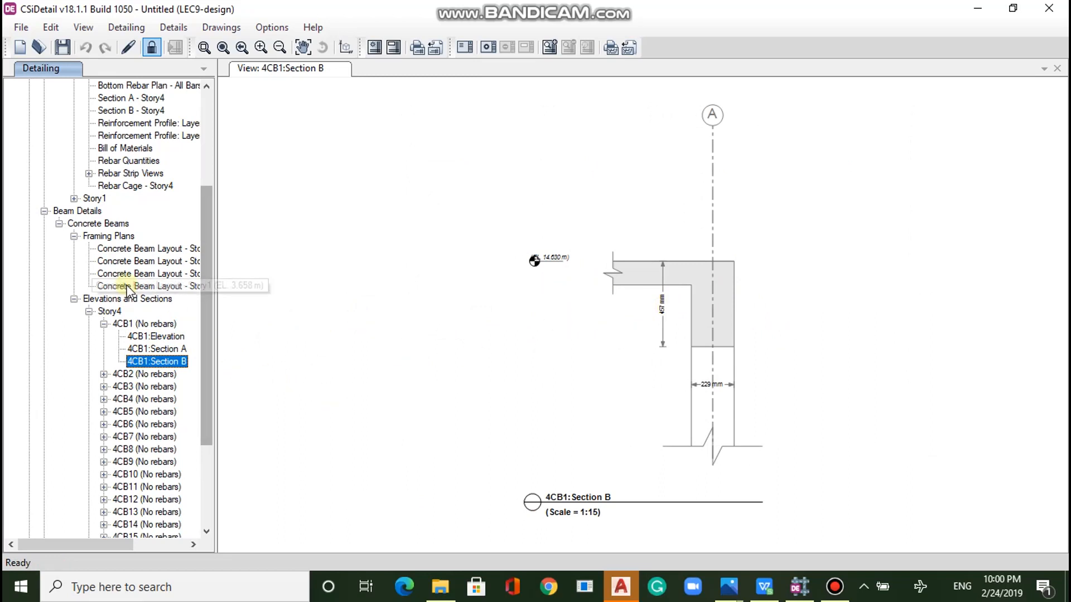
Switch to AutoCAD 2020 and start a new blank drawing.
mouse_move(628, 596)
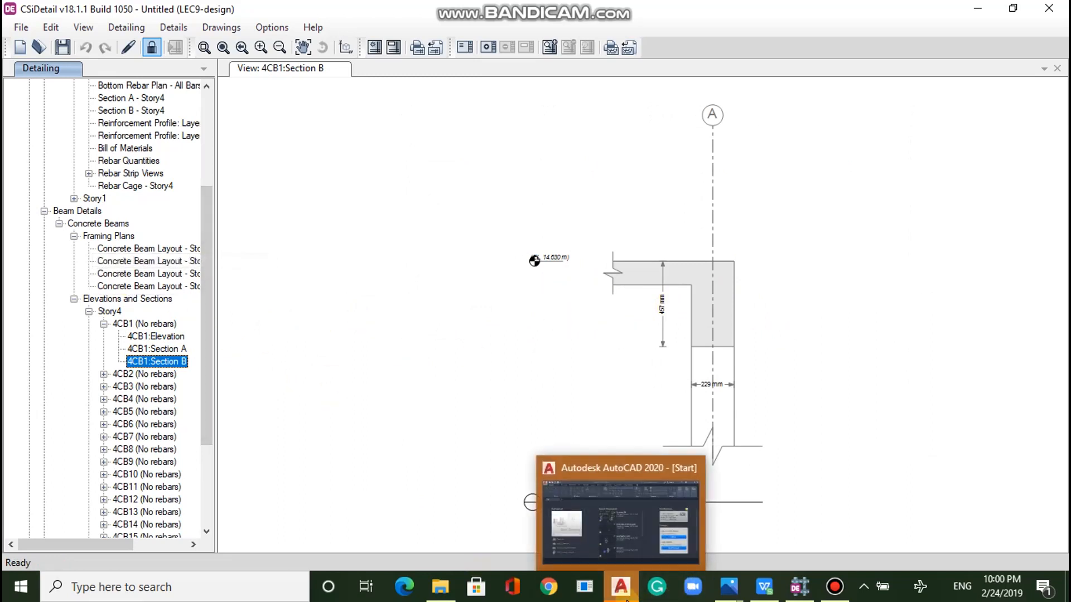
left_click(557, 502)
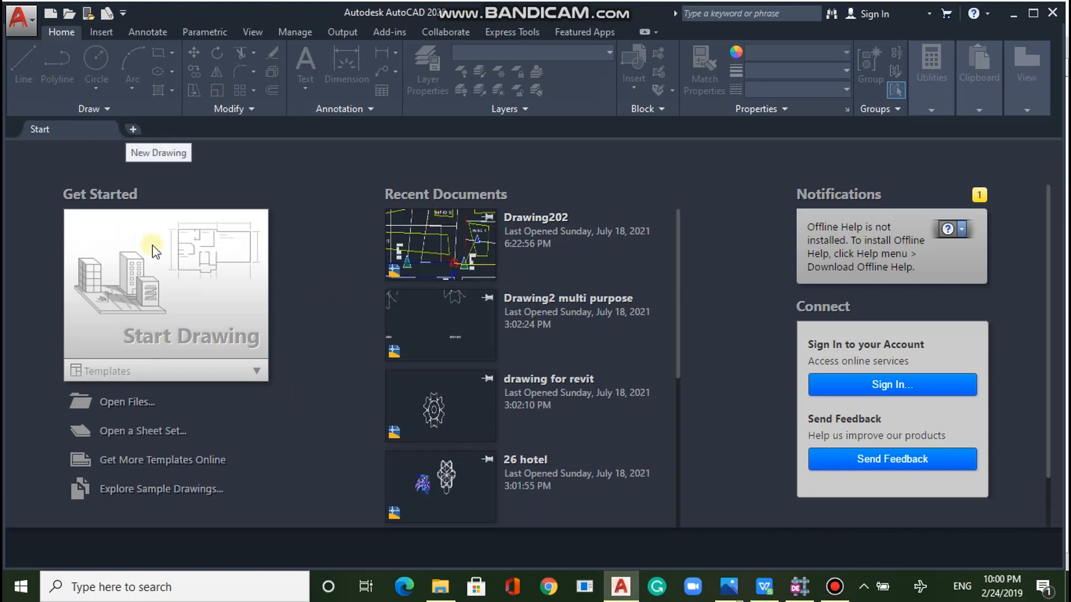
left_click(136, 314)
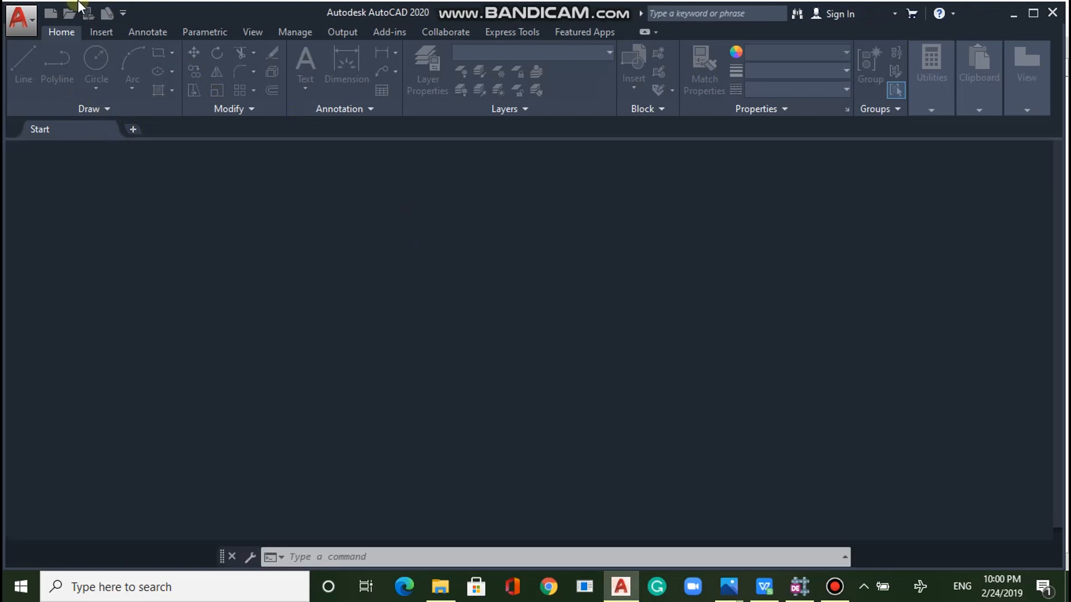
left_click(28, 24)
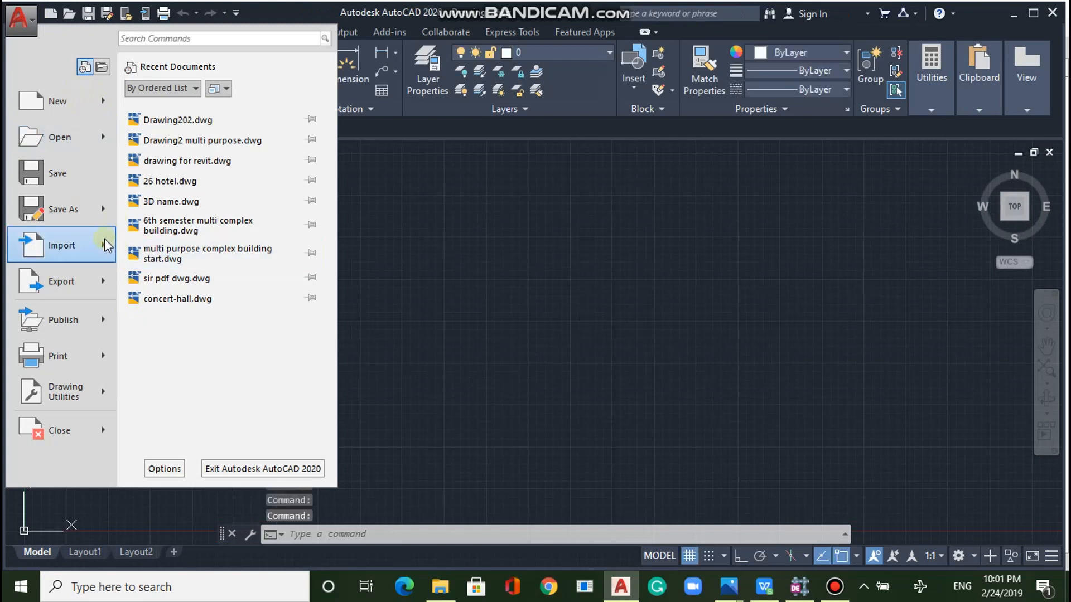
mouse_move(107, 245)
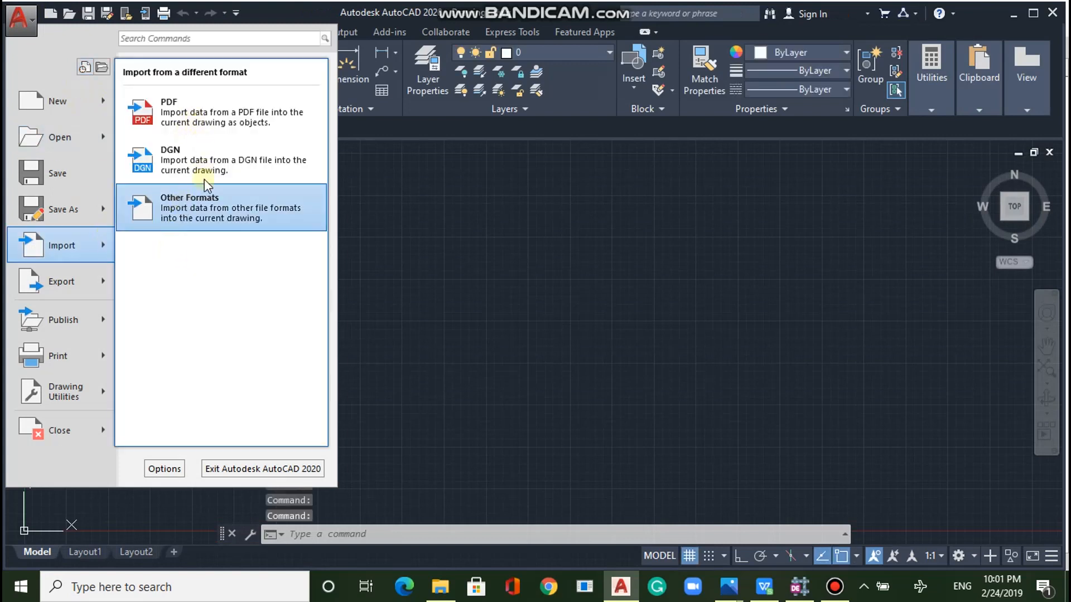
left_click(210, 209)
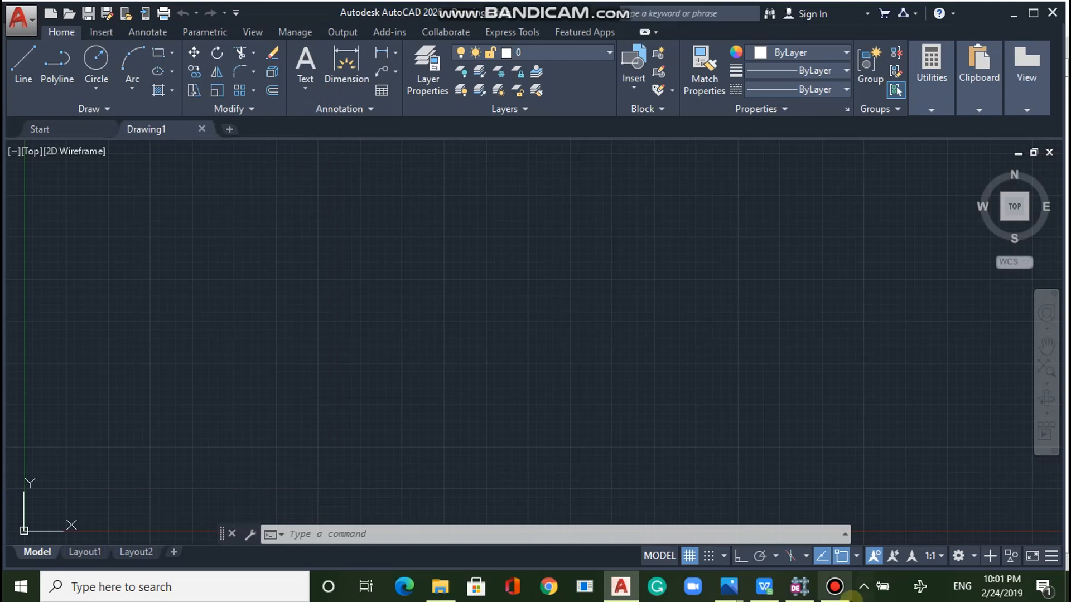
mouse_move(728, 586)
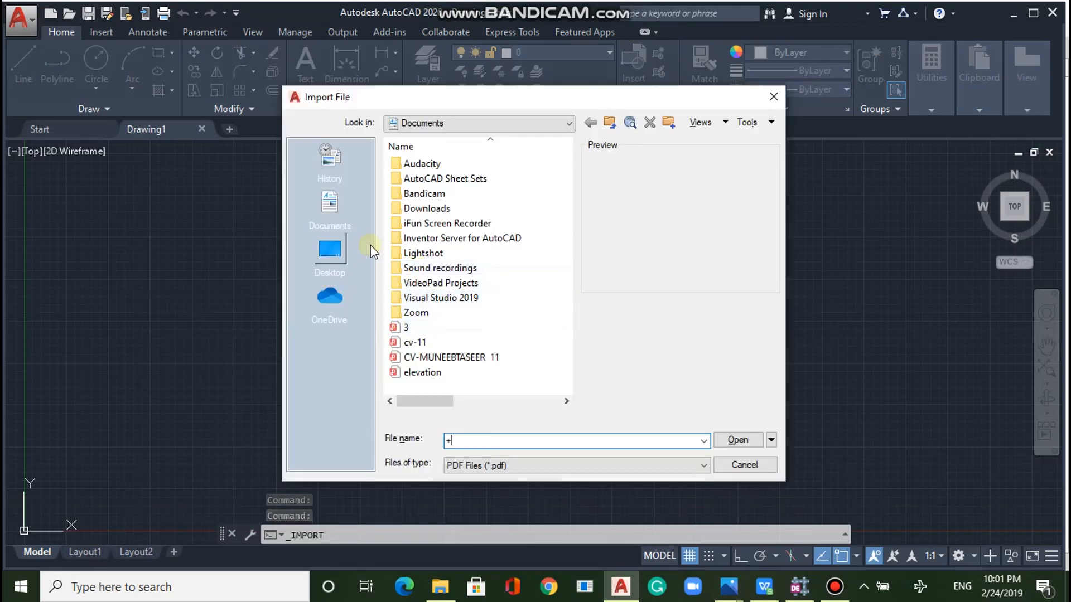
left_click(324, 253)
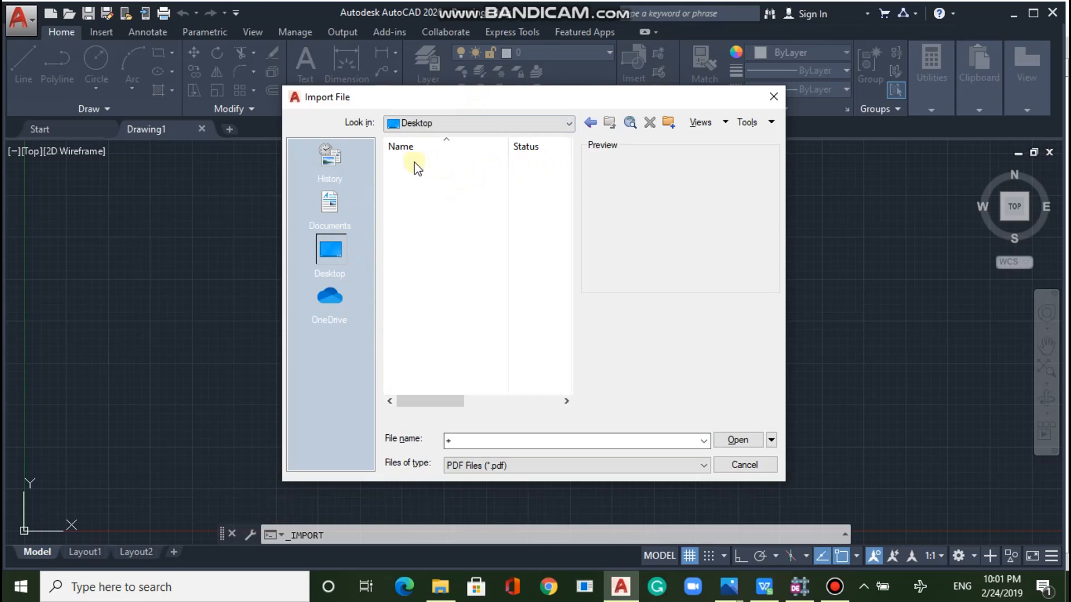
left_click(440, 239)
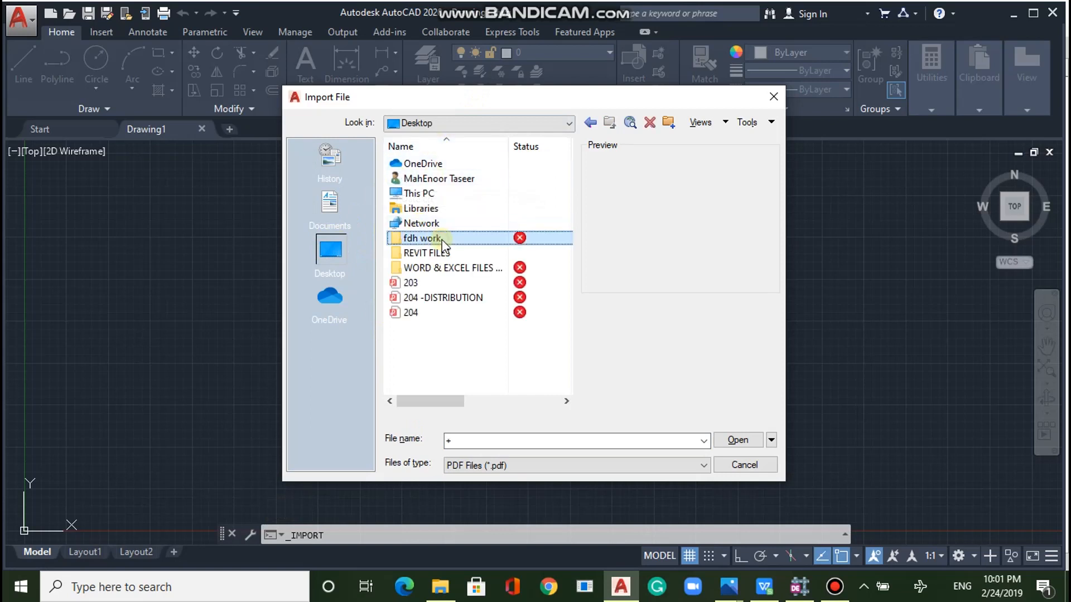
double_click(441, 239)
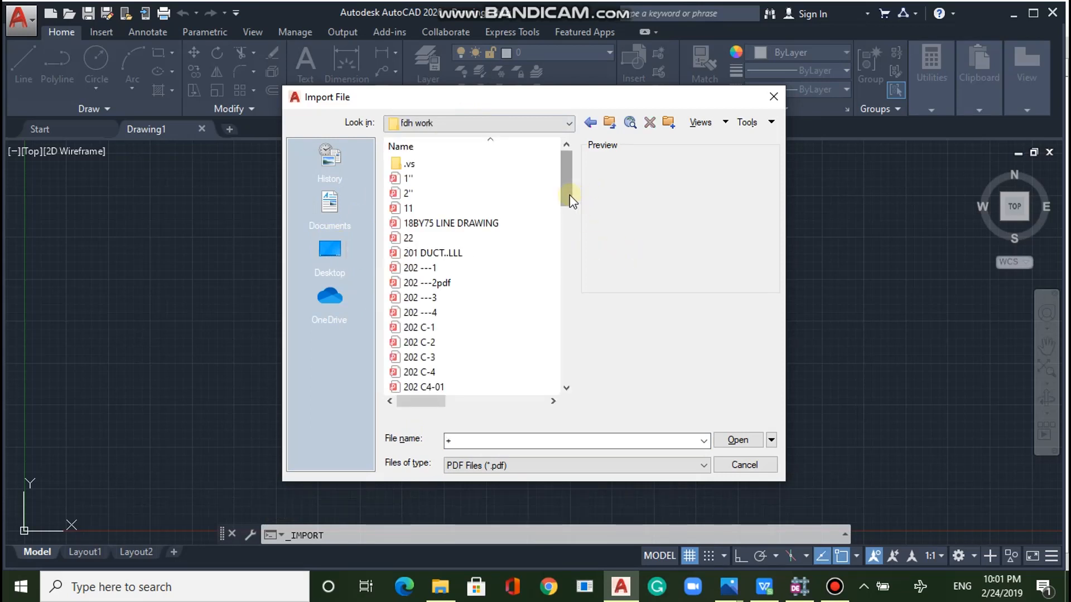
left_click_drag(571, 196, 569, 306)
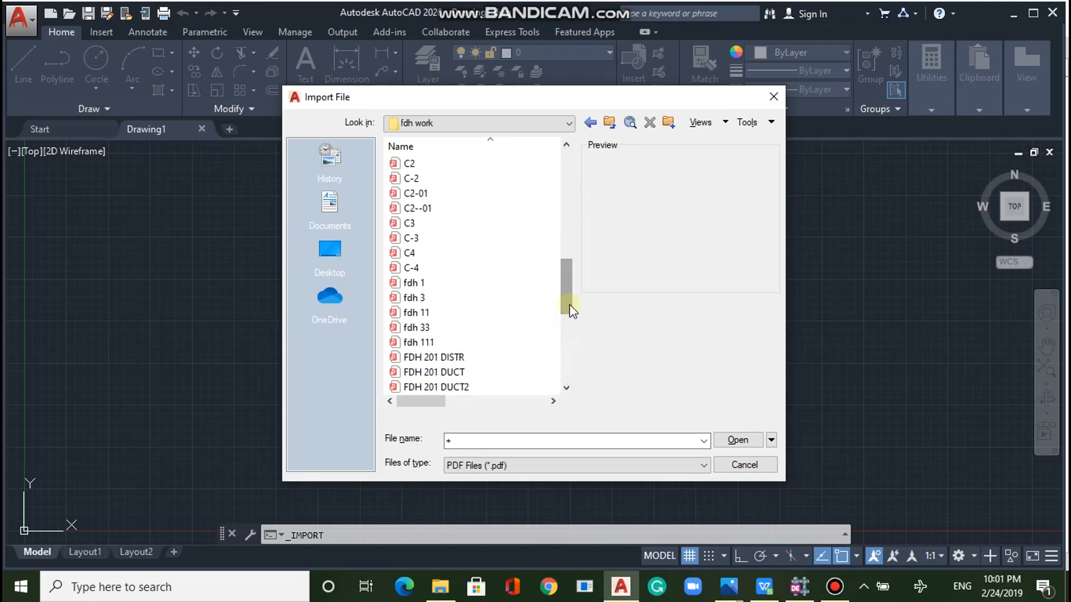
left_click(578, 465)
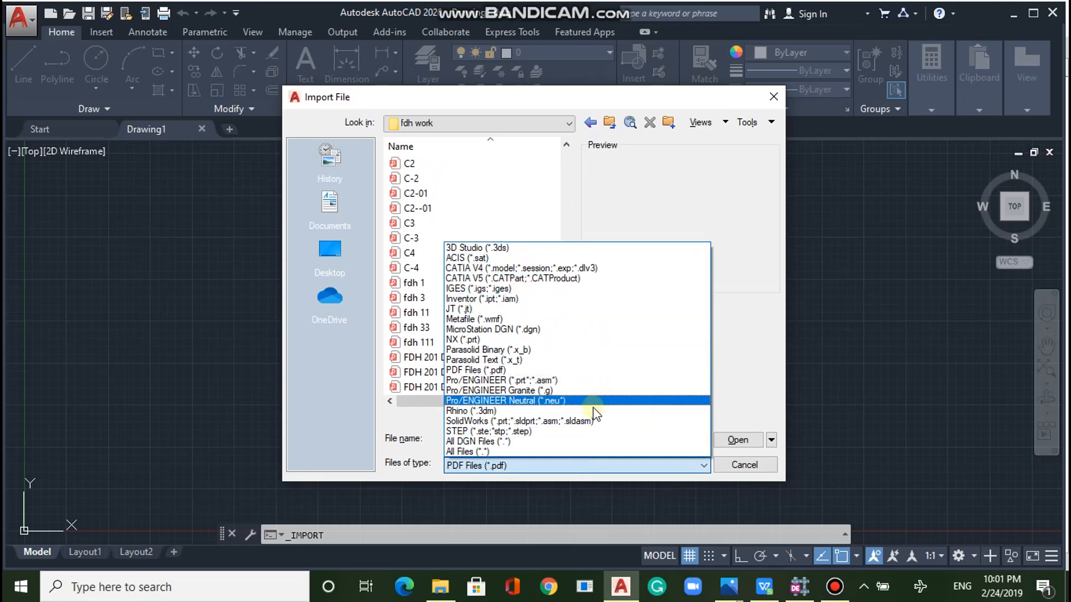
left_click(525, 440)
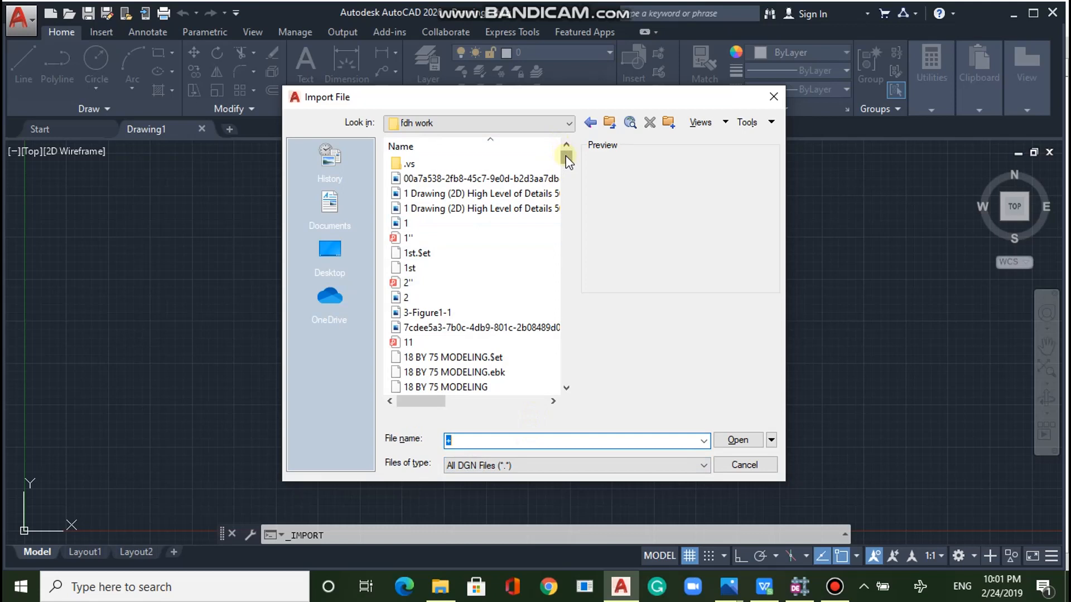
left_click_drag(566, 155, 587, 347)
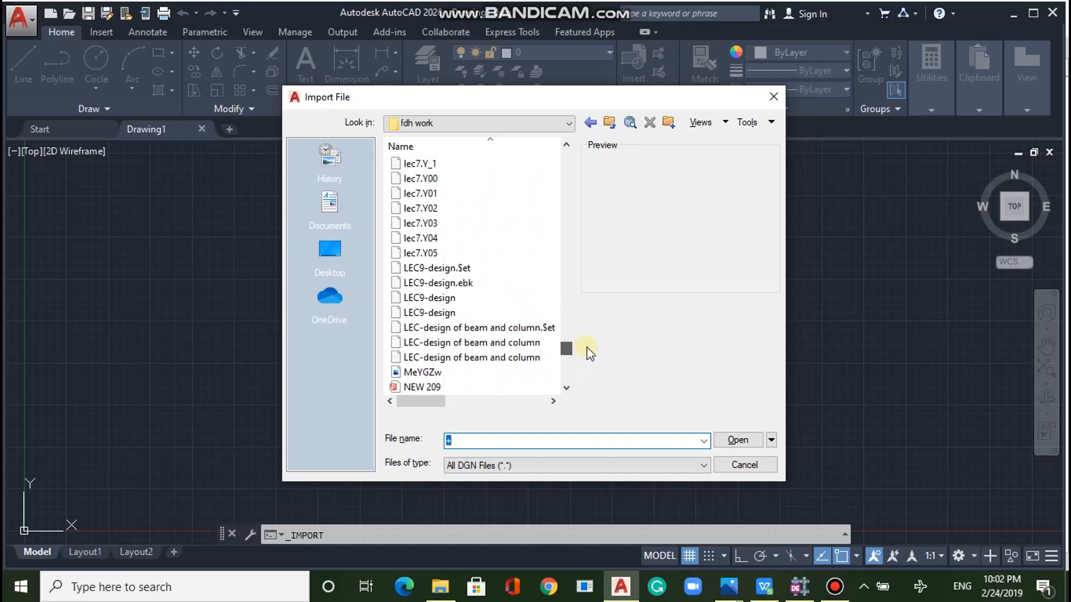
key("Escape")
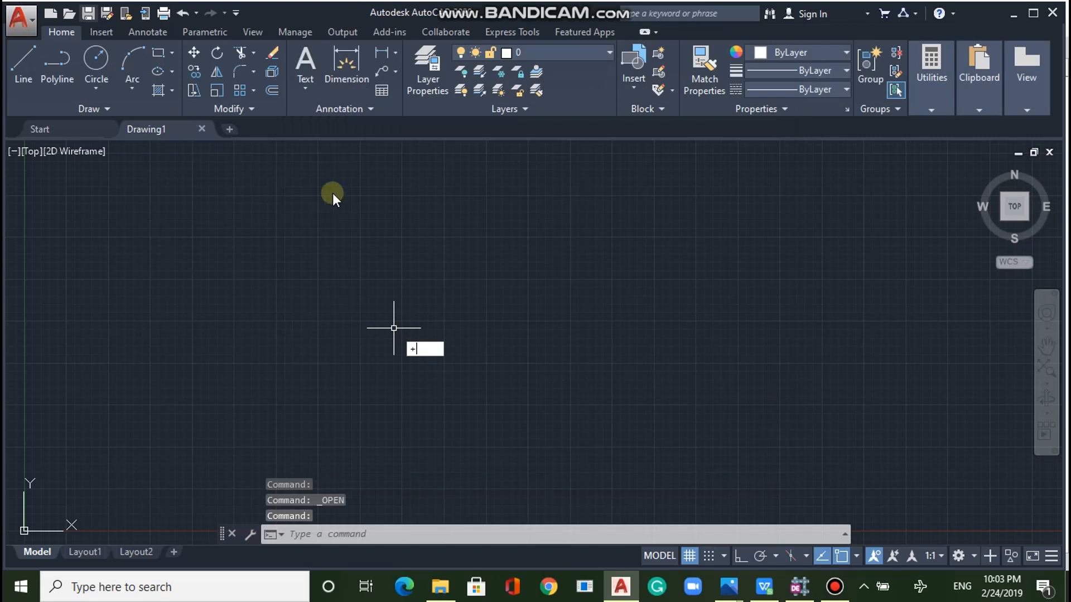
key("alt+f")
key("Escape")
key("Escape")
key("Escape")
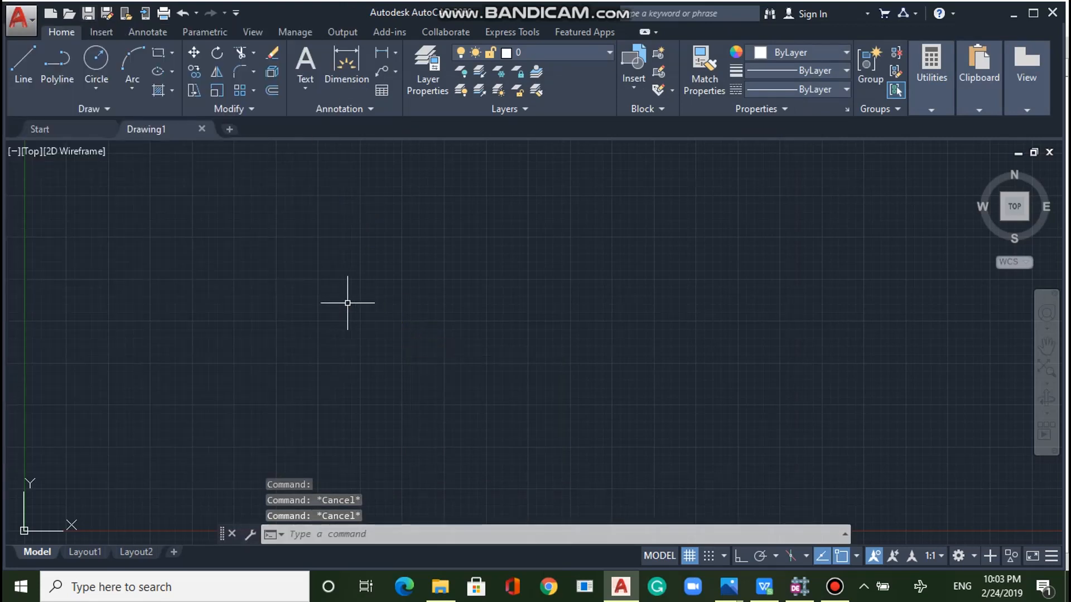
key("Escape")
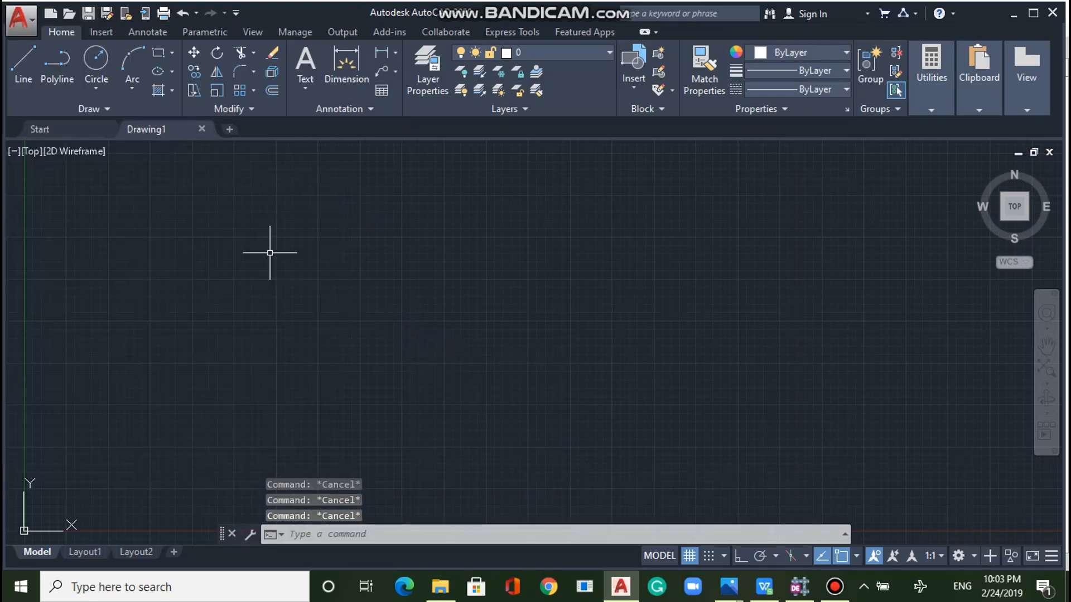
Open the DXF file "Floor Framing Plan - Story4 (EL. 14.630 m)" from the fdh work folder.
left_click(22, 15)
mouse_move(108, 139)
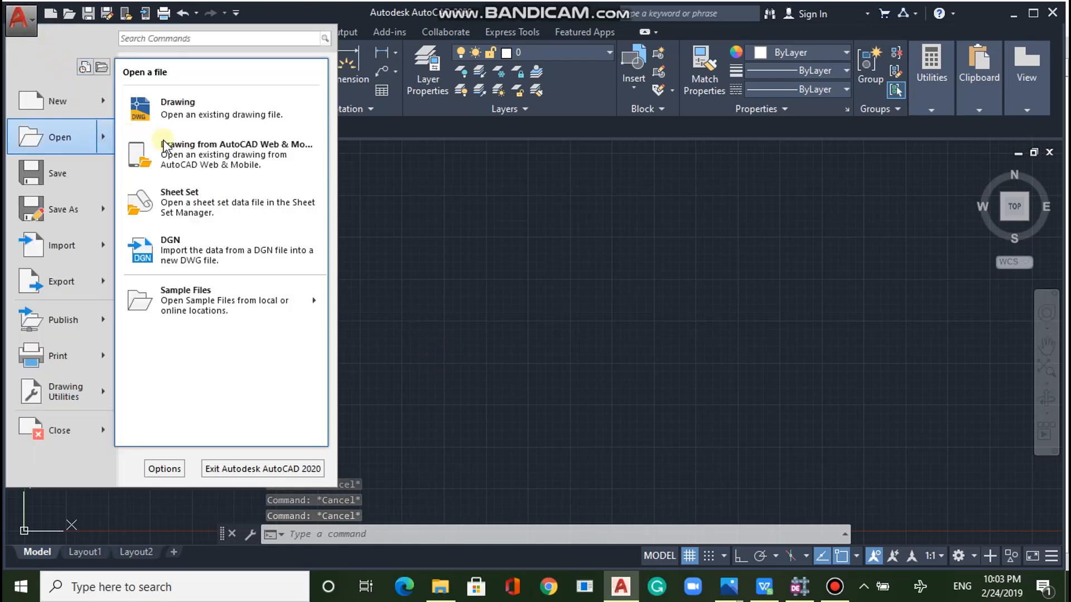
left_click(209, 120)
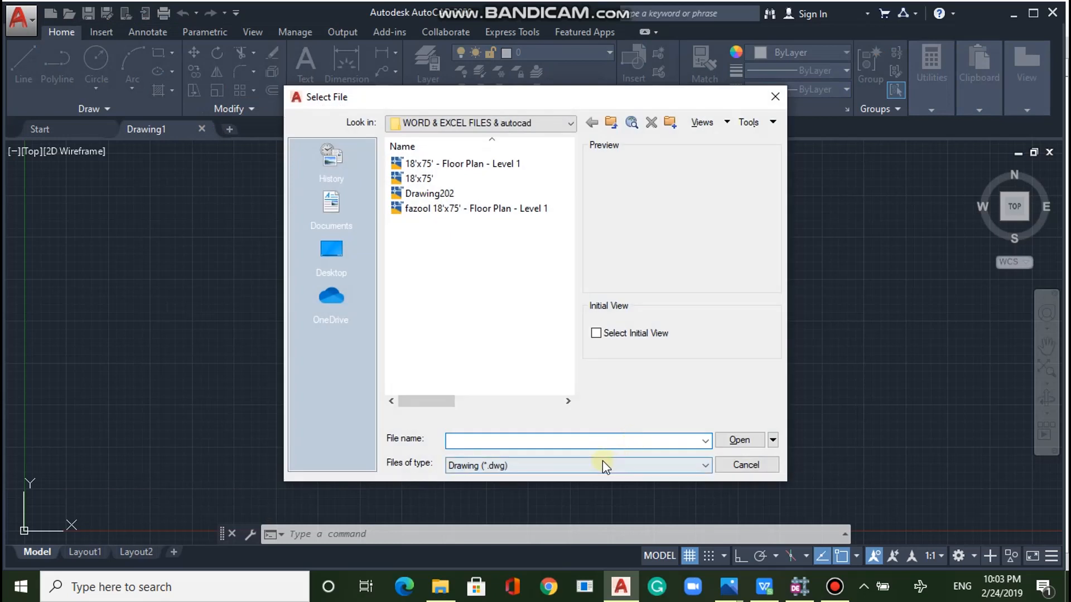
left_click(583, 465)
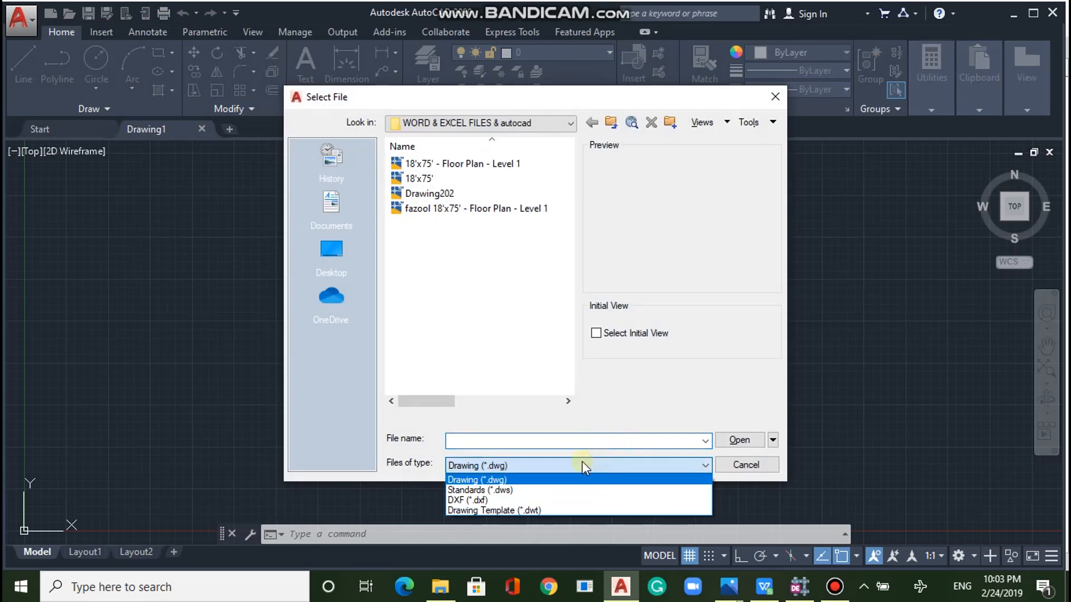
left_click(505, 499)
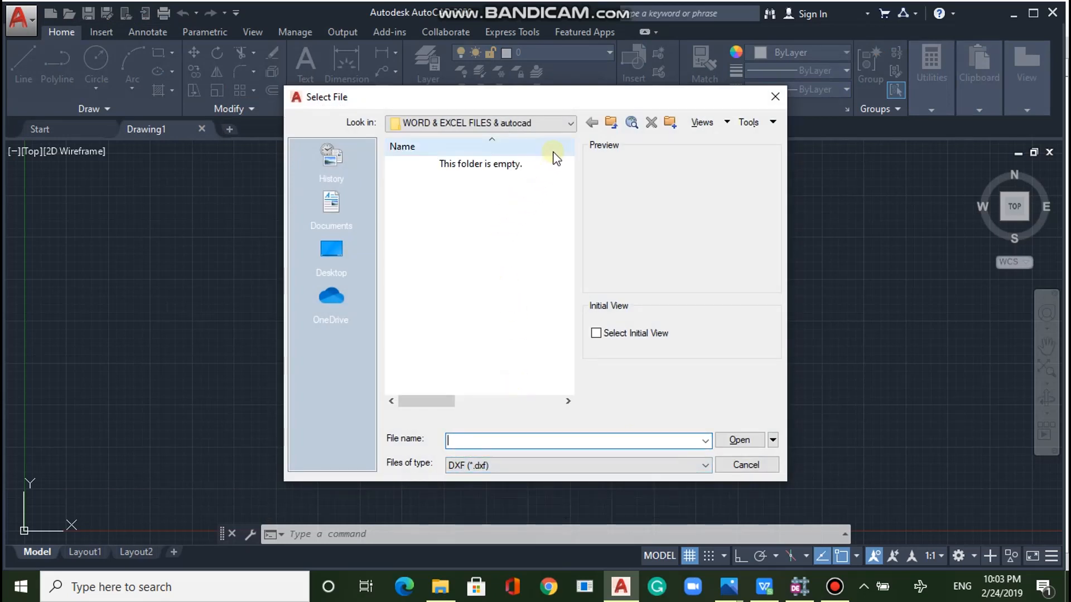
left_click(533, 122)
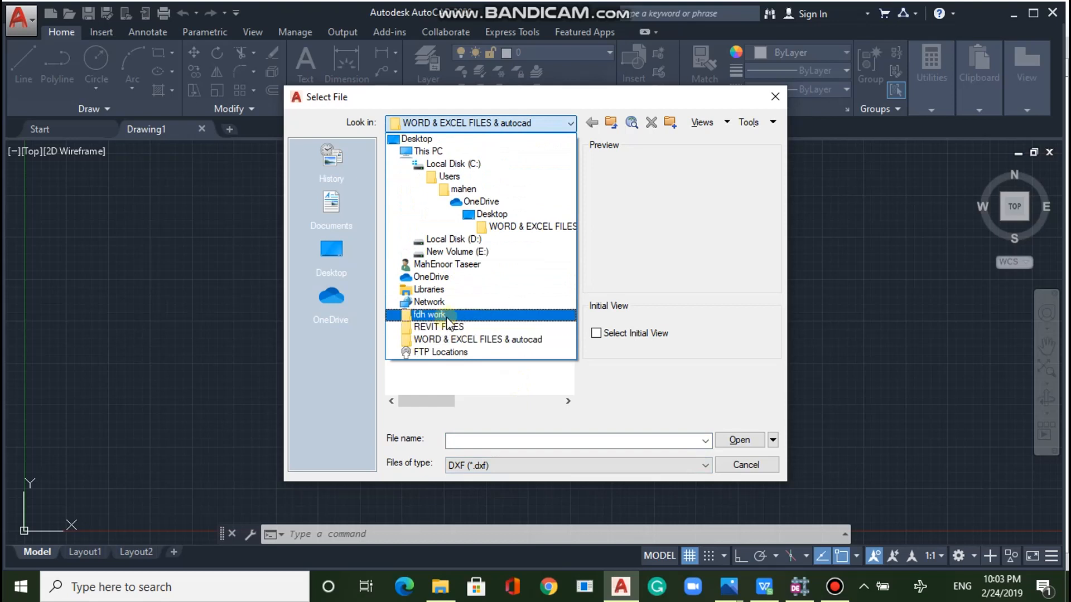
left_click(441, 314)
left_click(480, 178)
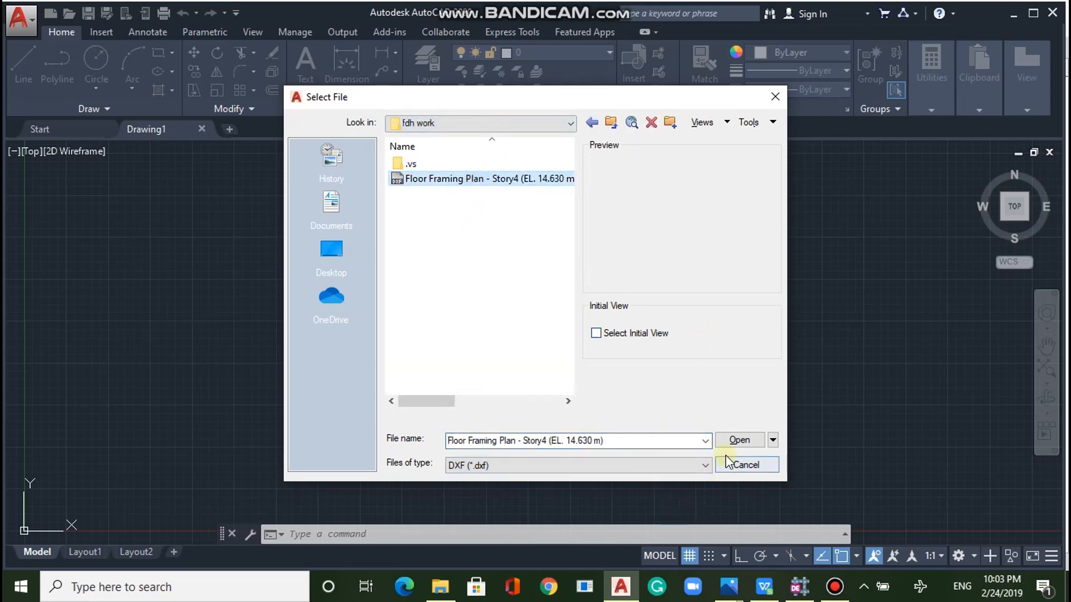
left_click(732, 442)
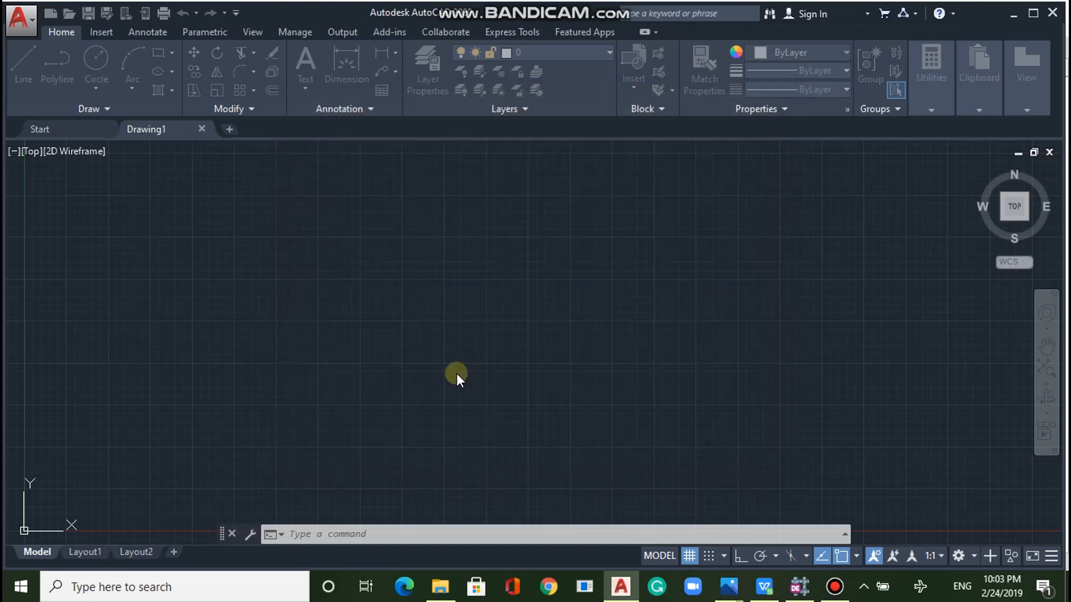
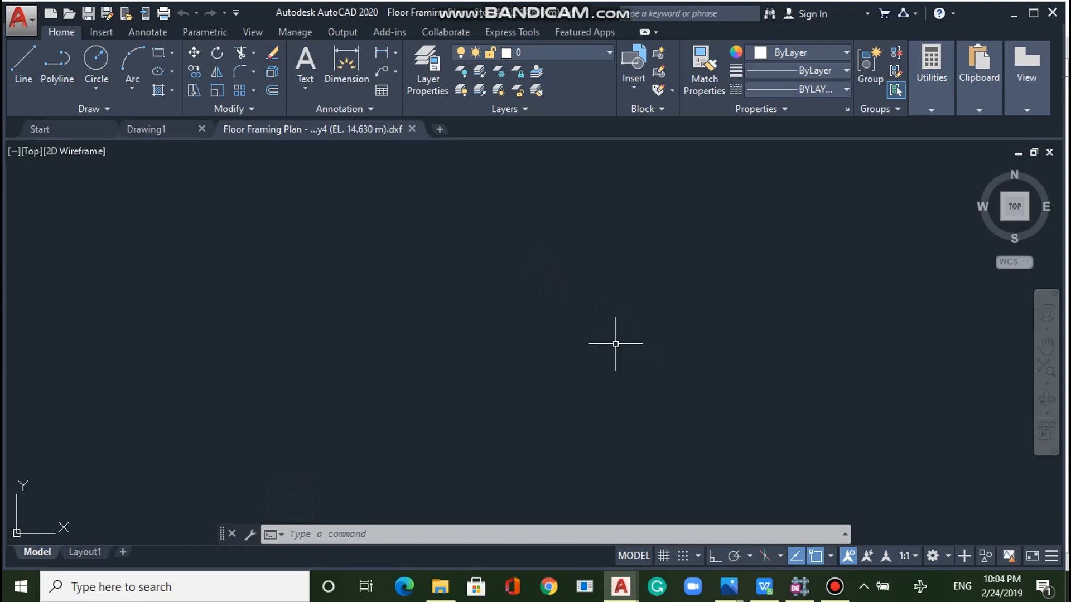
type("+")
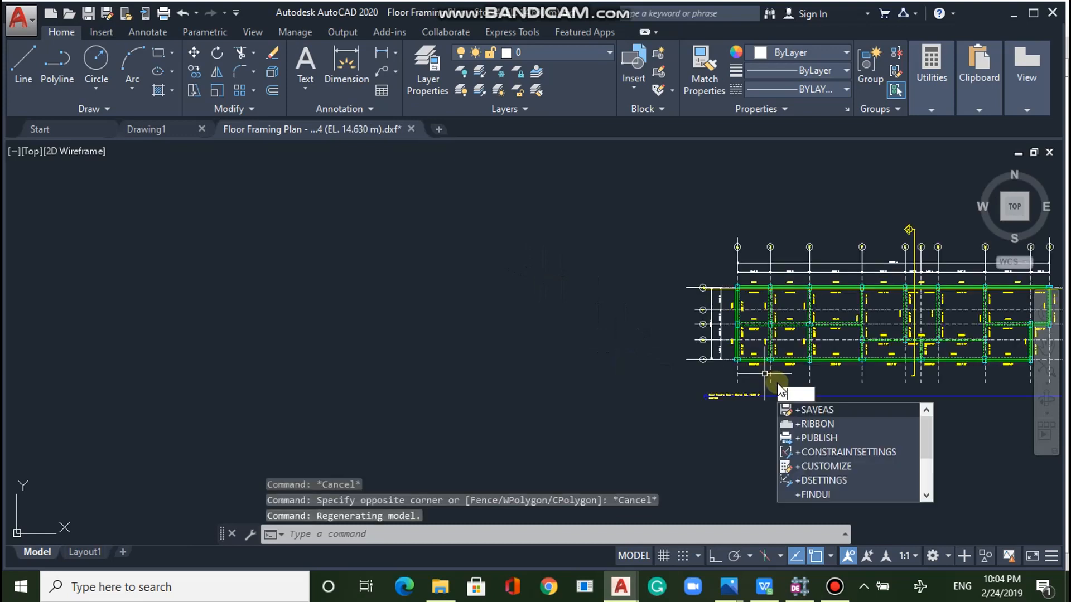
Examine the beam labels, columns and grid dimensions across the Story4 floor framing plan.
key("BackSpace")
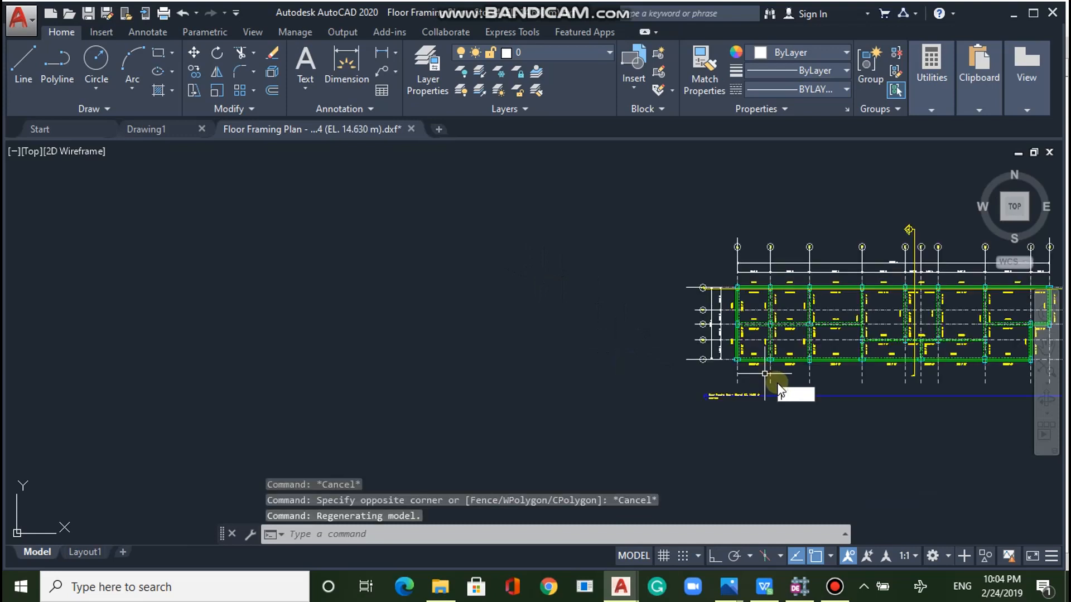
key("Escape")
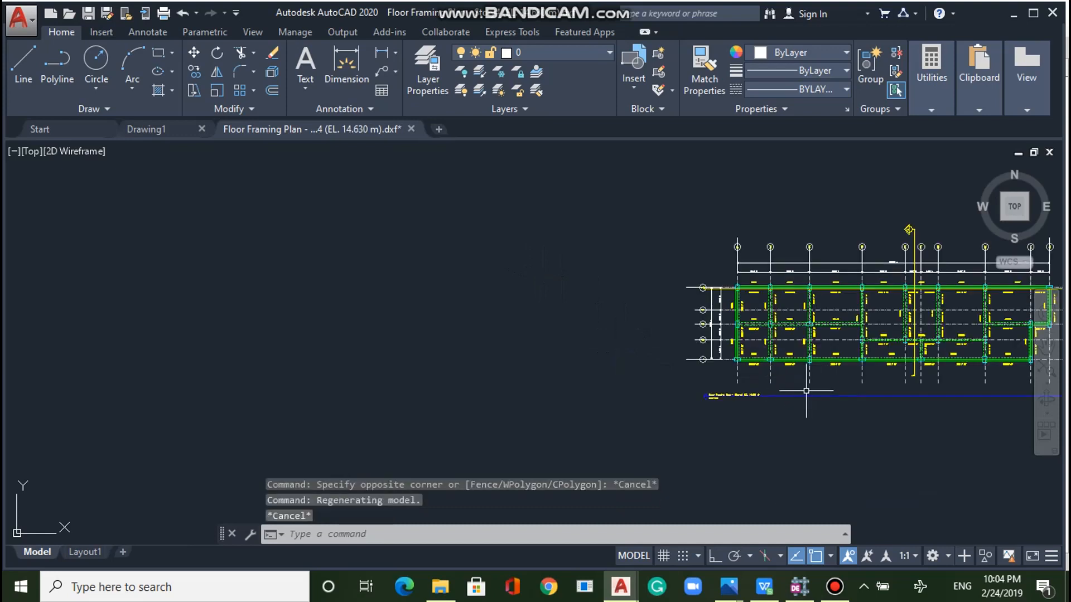
scroll(832, 330, "up", 5)
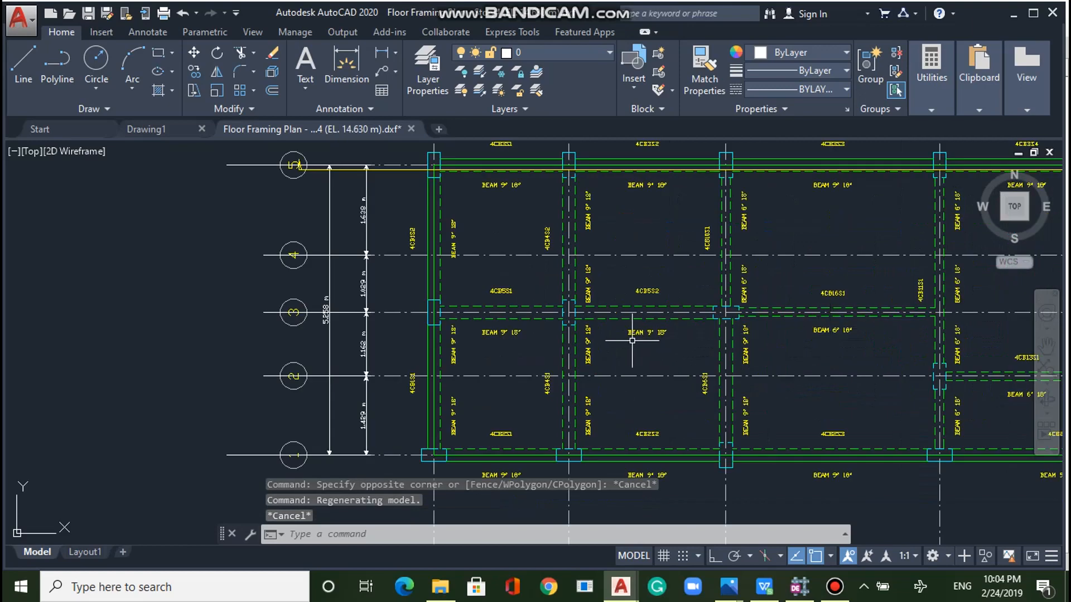
scroll(631, 339, "up", 4)
scroll(630, 340, "down", 8)
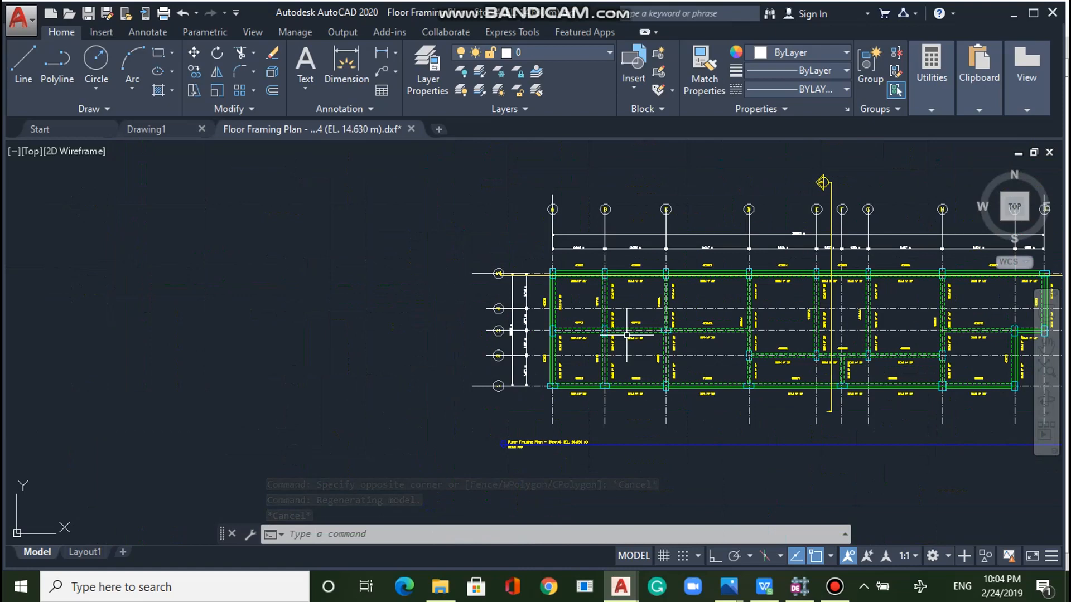
key("Escape")
key("Escape")
key("Escape")
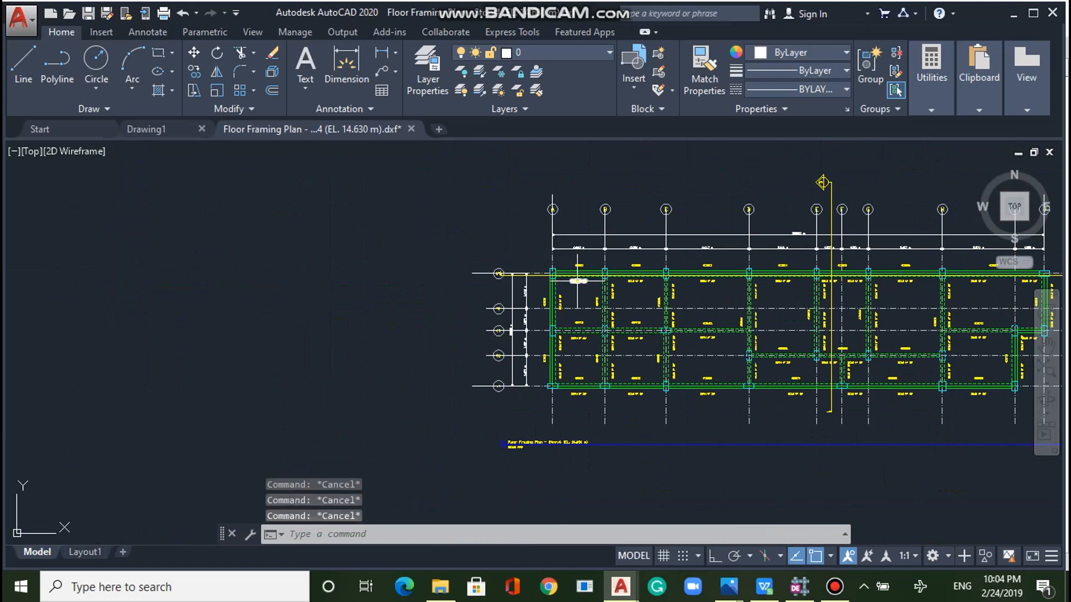
Check the layer of the dashed beam edge between grids A and B near grid line 5, and review the drawing's layer list.
scroll(584, 280, "up", 2)
scroll(584, 277, "up", 8)
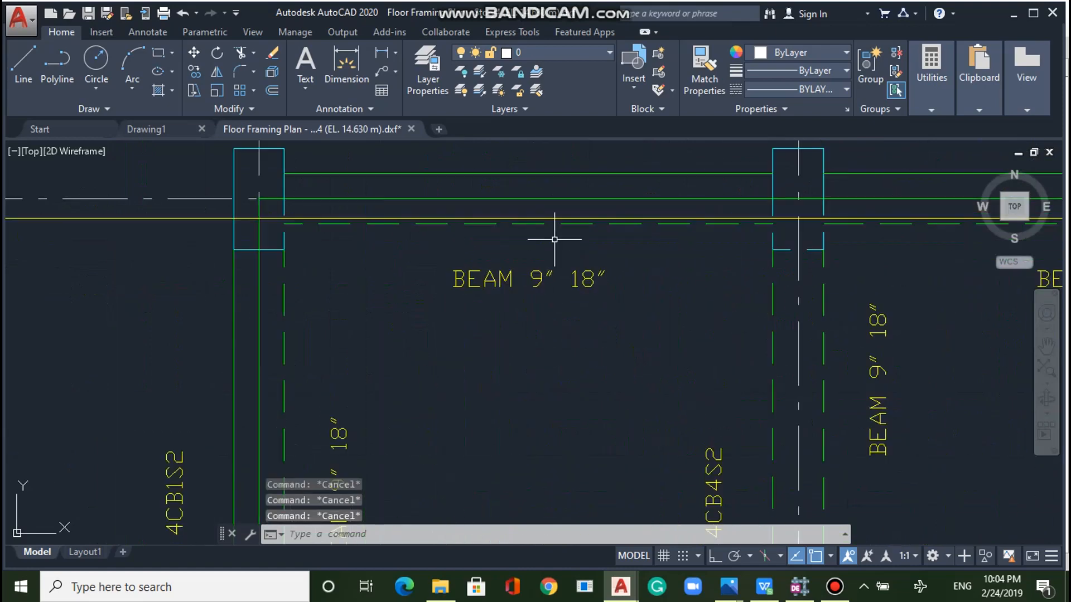
left_click(512, 224)
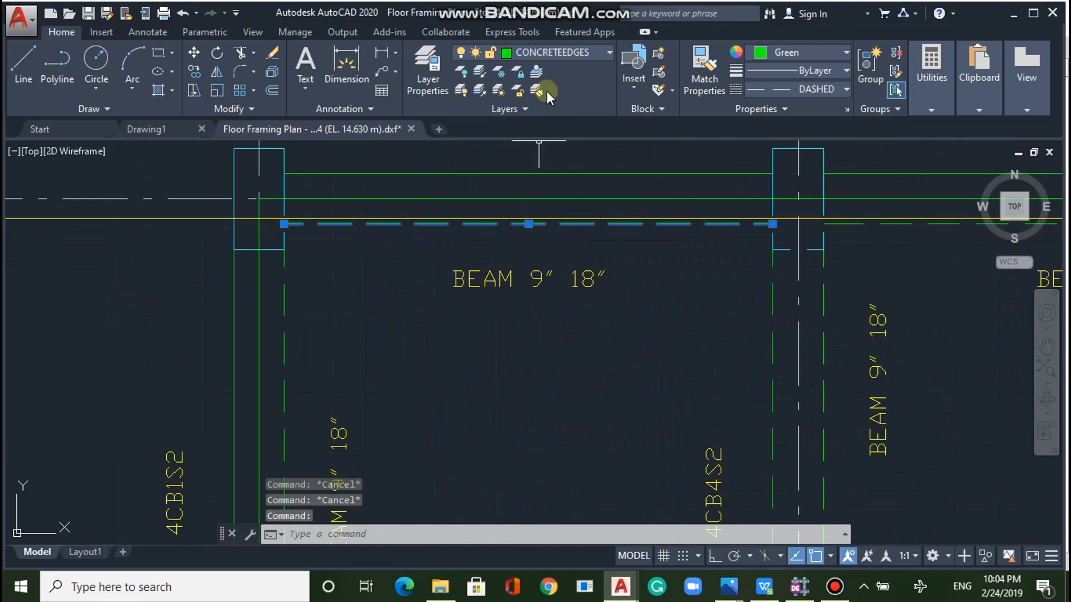
left_click(532, 52)
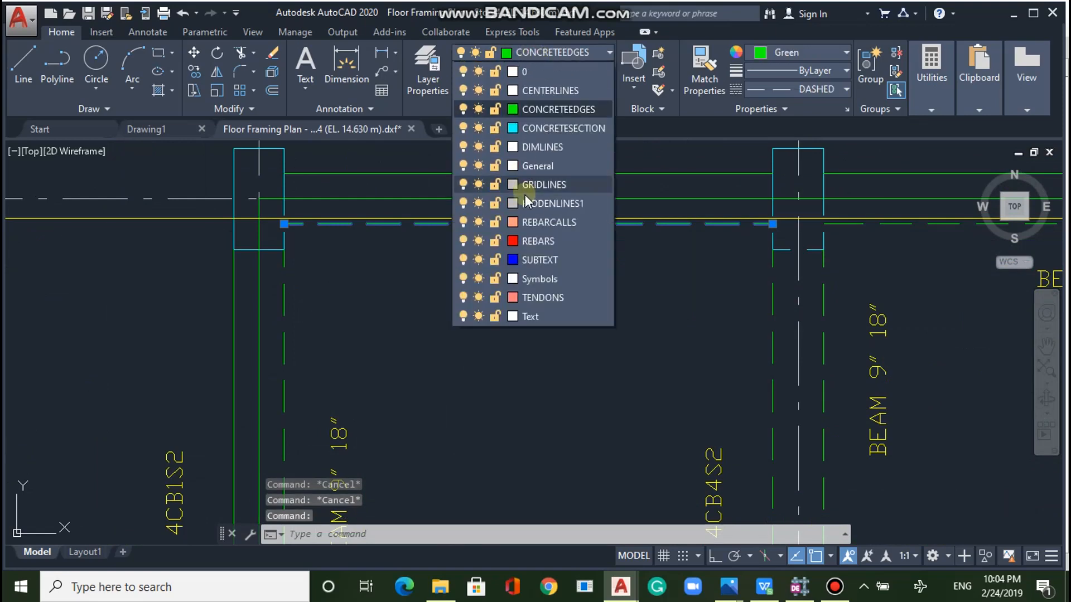
key("Escape")
key("Escape")
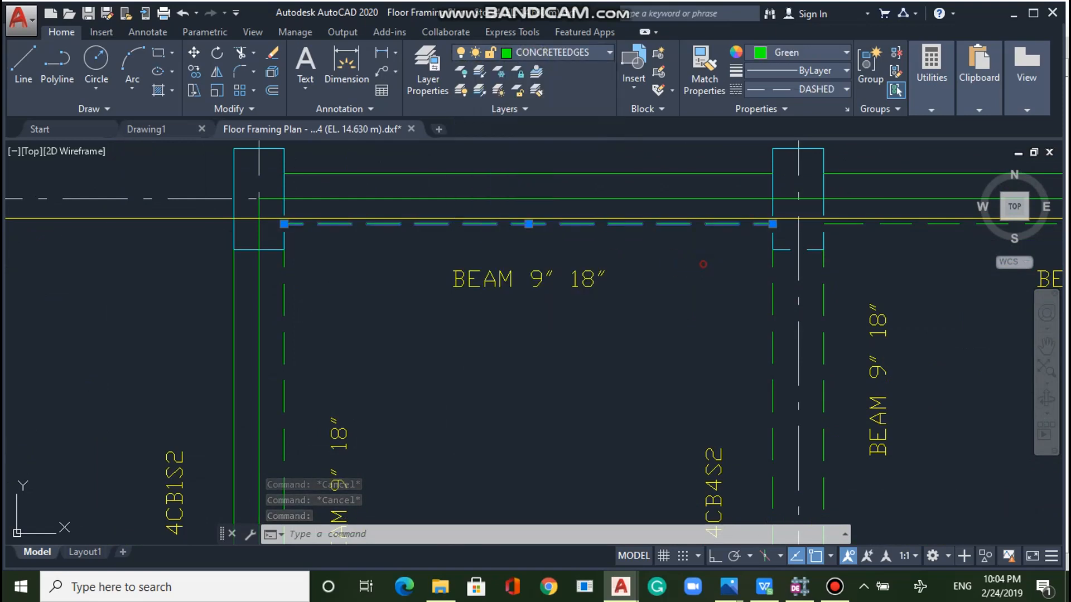
Examine the framing plan's title and scale note, as well as the overall plan layout.
scroll(703, 263, "down", 6)
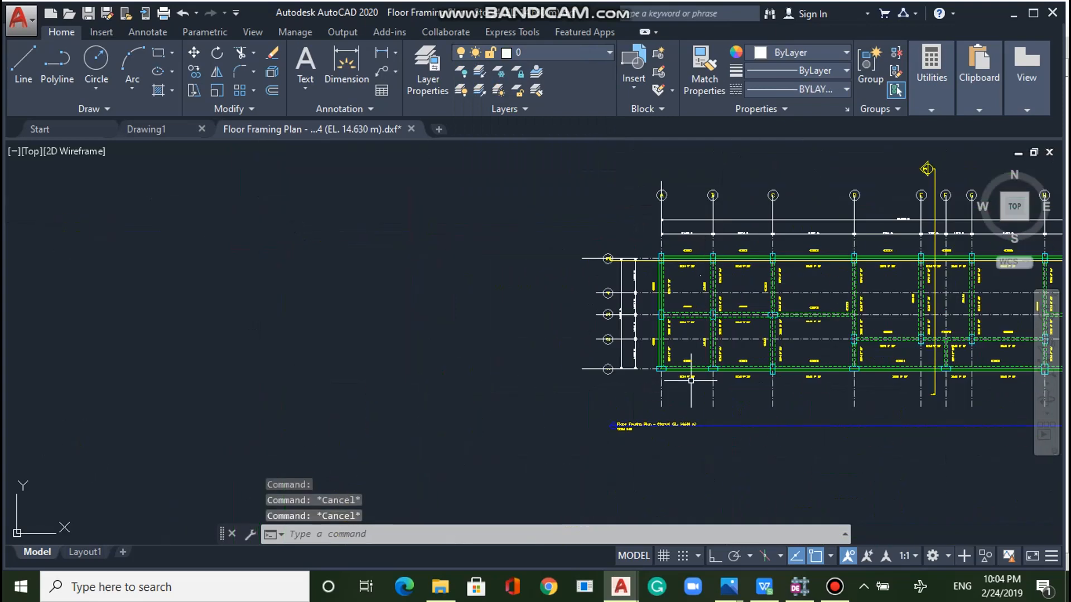
scroll(686, 430, "up", 5)
scroll(678, 430, "down", 5)
scroll(664, 444, "up", 6)
scroll(665, 444, "down", 2)
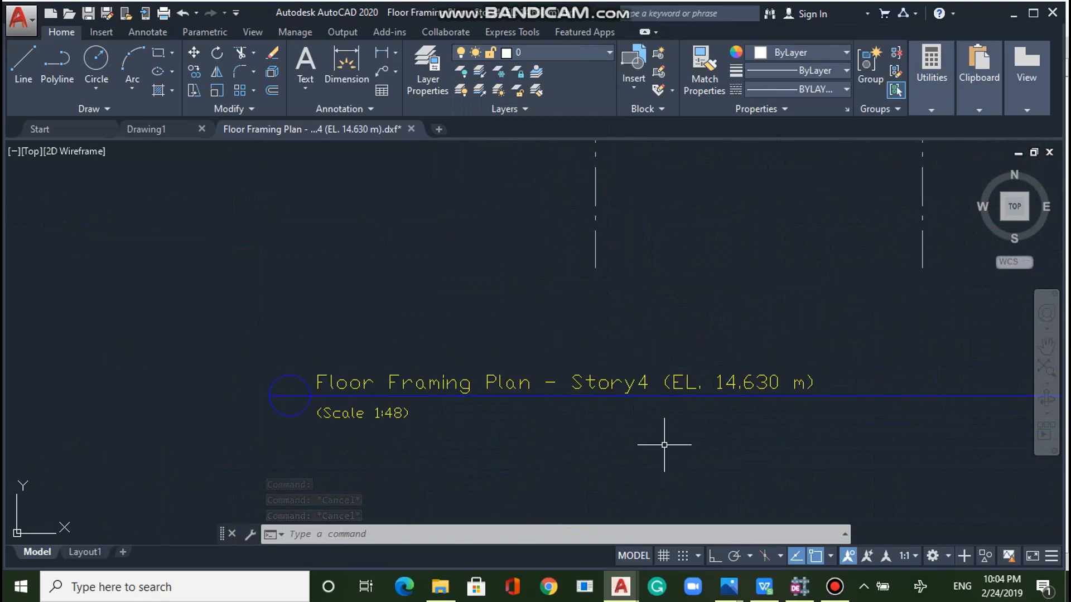
scroll(664, 445, "down", 4)
scroll(663, 444, "up", 6)
scroll(664, 444, "down", 10)
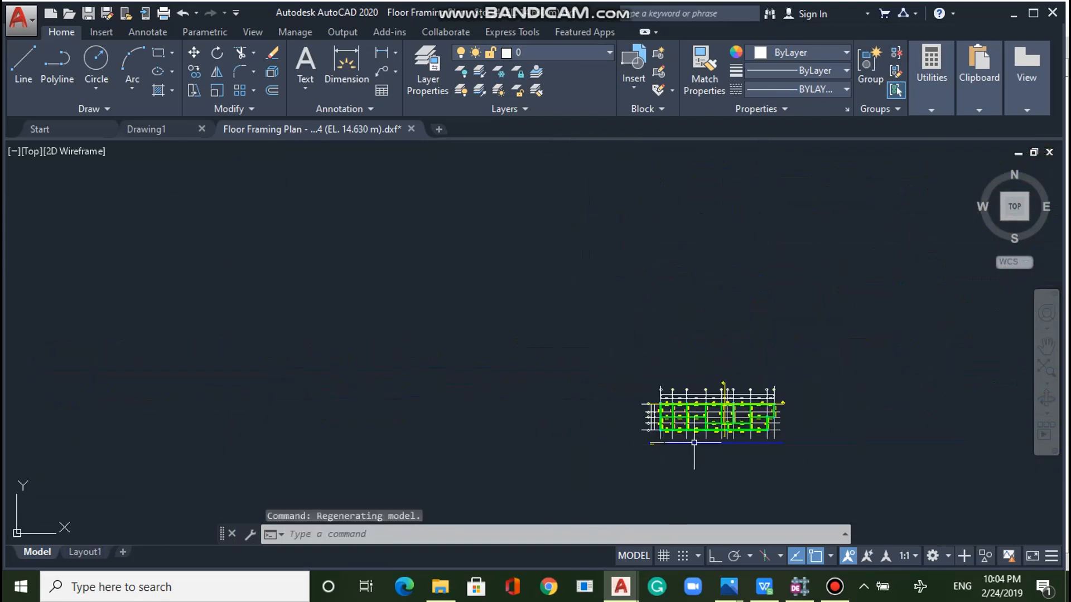
scroll(742, 441, "up", 6)
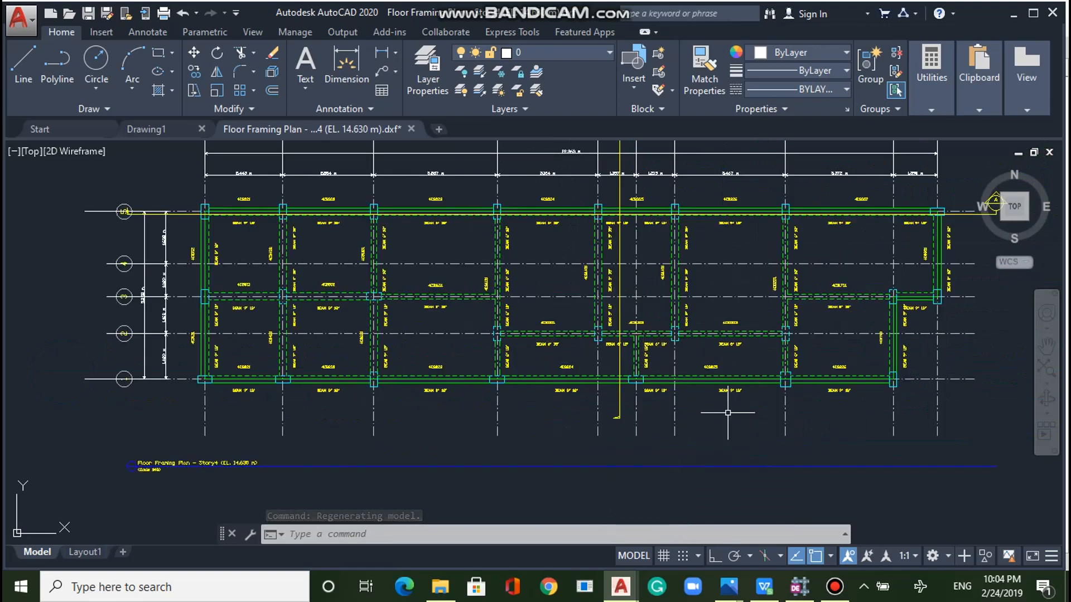
scroll(724, 415, "down", 4)
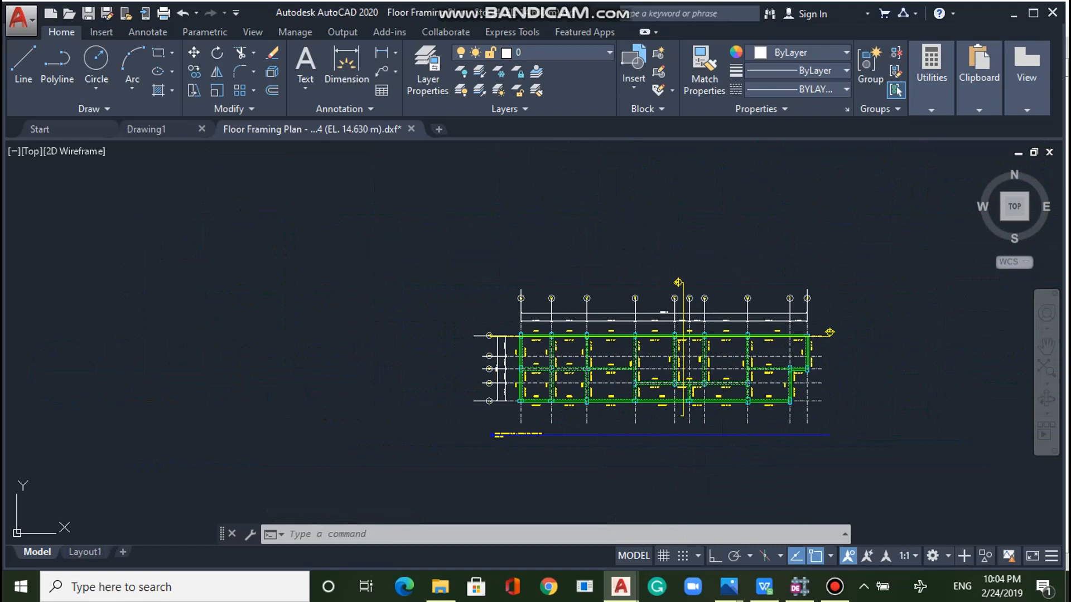
View the plot settings for the model and close them without plotting.
key("ctrl+s")
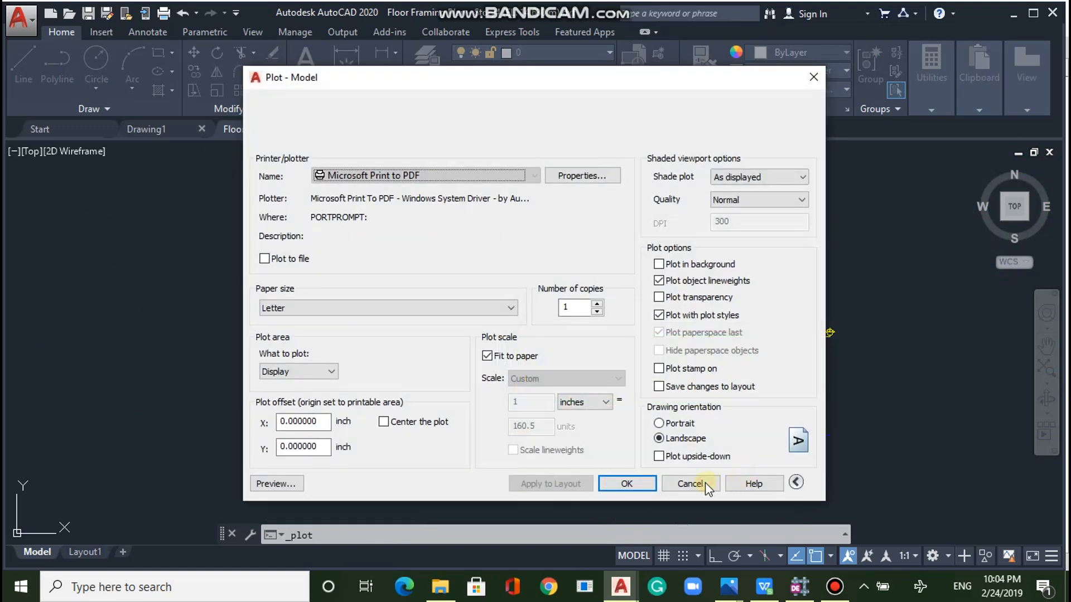
left_click(690, 484)
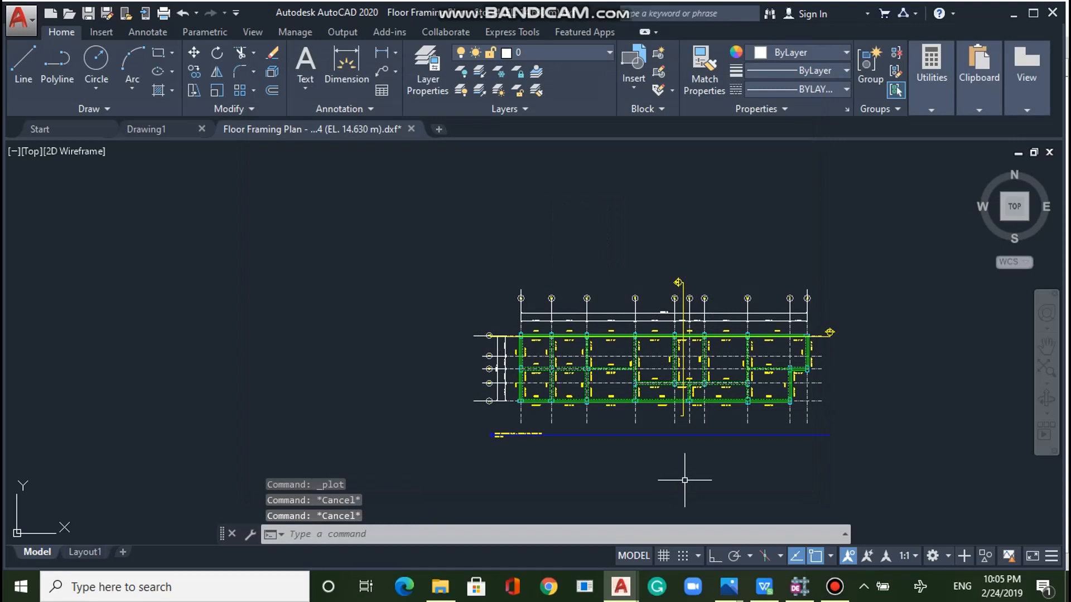
Switch to CSiDetail and expand Imported Views in the detailing tree.
mouse_move(732, 595)
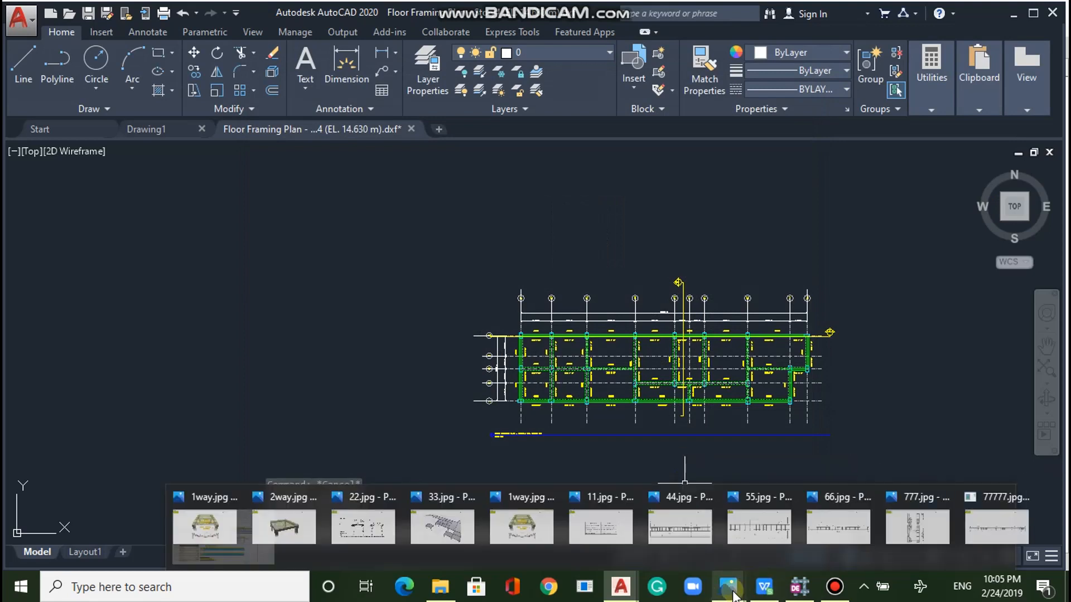
mouse_move(800, 590)
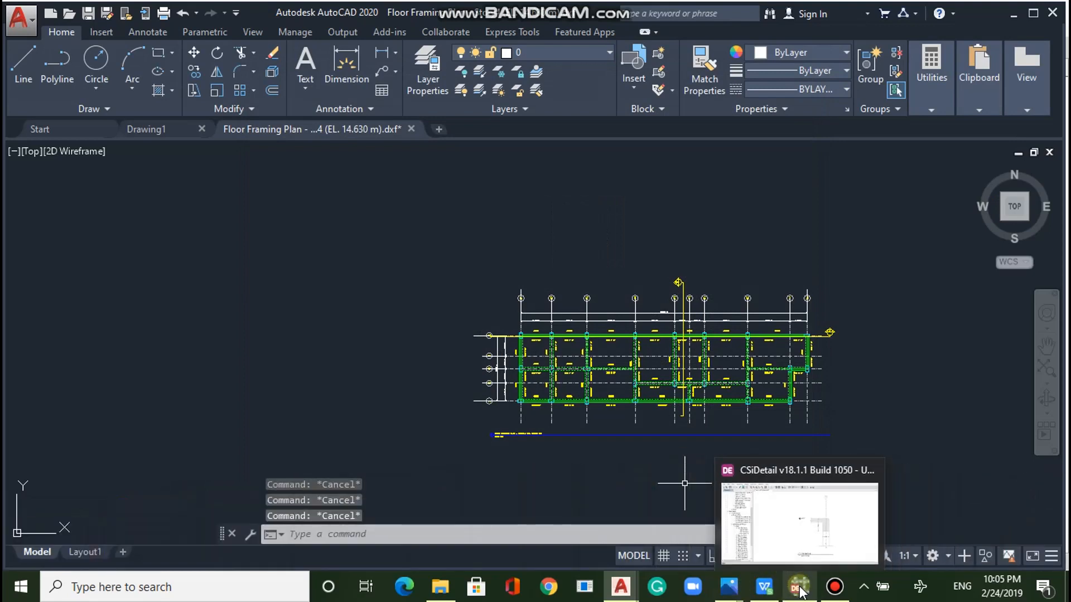
left_click(818, 554)
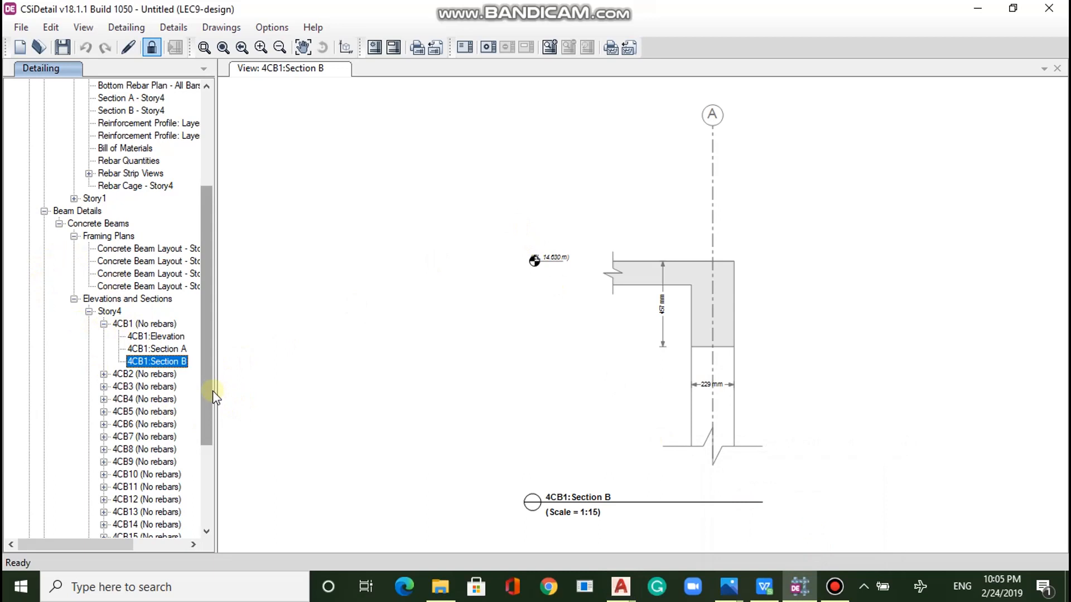
left_click_drag(212, 393, 205, 483)
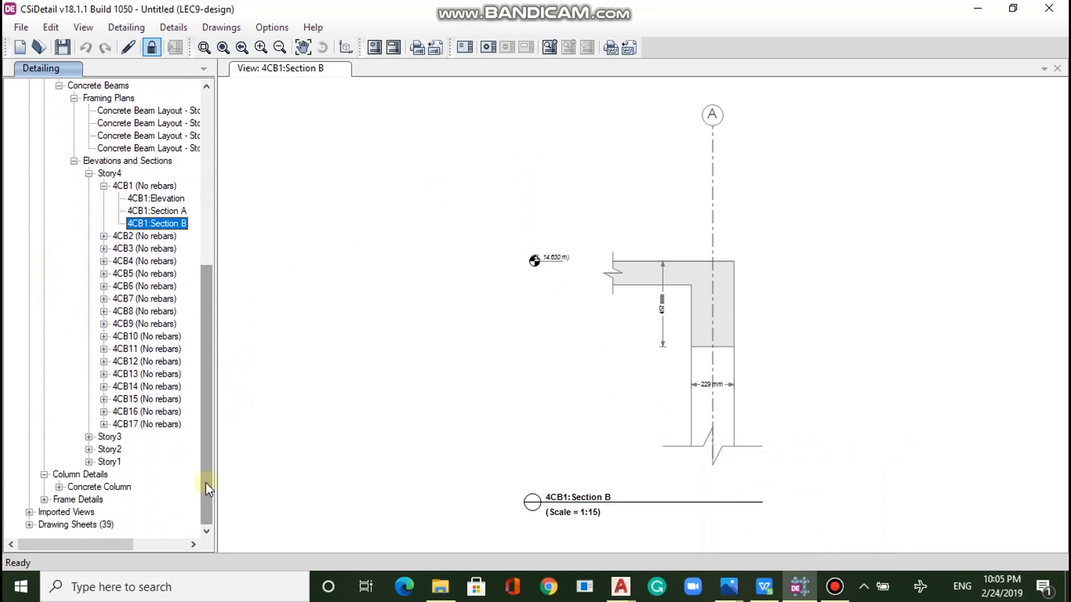
left_click(29, 512)
Display the Story4 concrete beam layout and expand beam 4CB17 to list its elevation and section views.
scroll(134, 174, "up", 2)
left_click(134, 175)
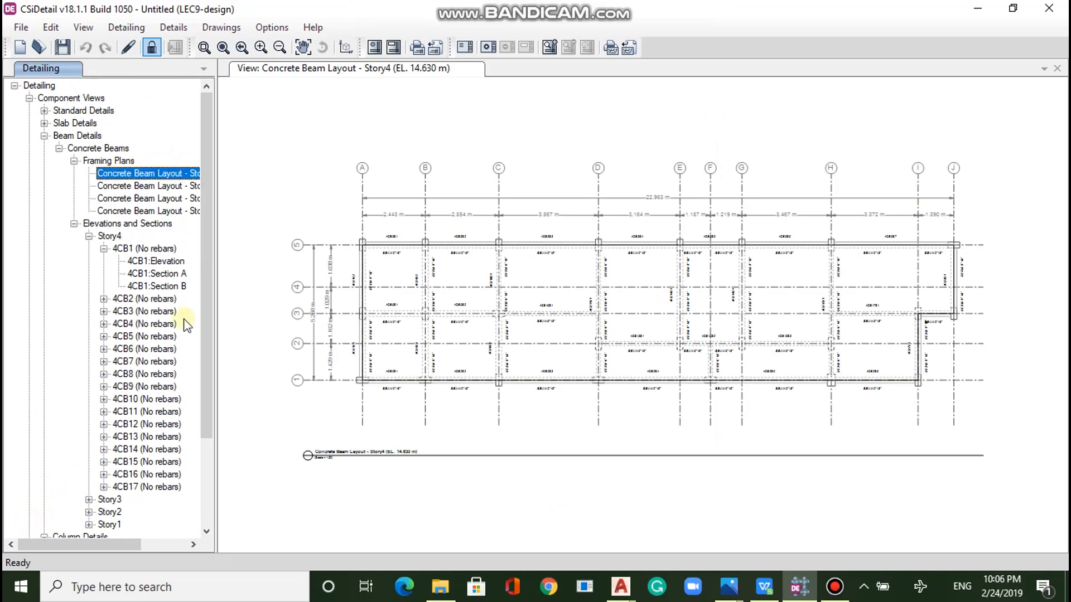
left_click_drag(206, 364, 207, 394)
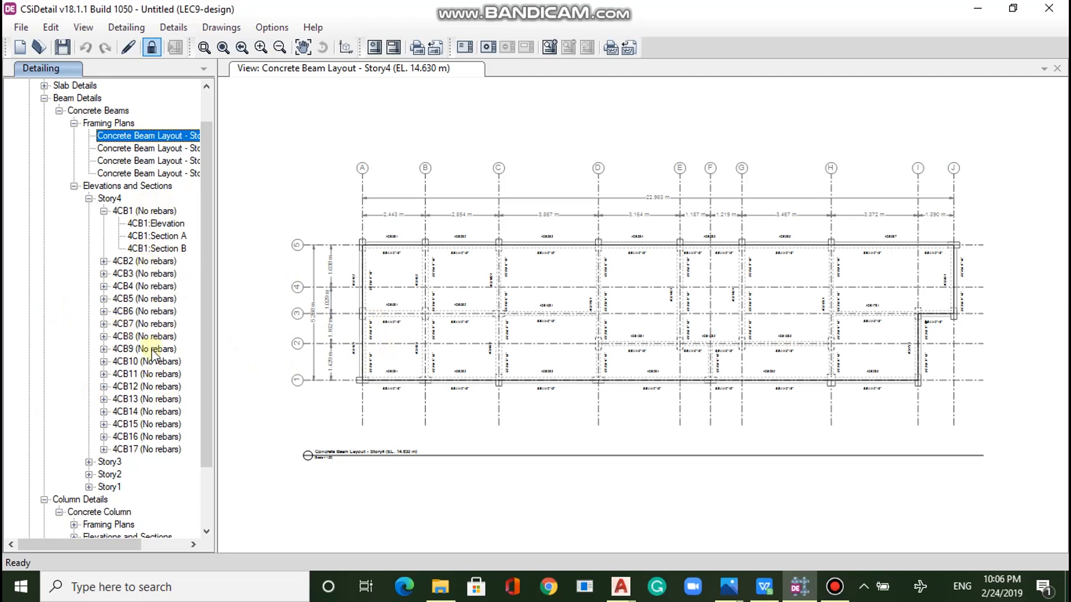
left_click_drag(212, 357, 212, 384)
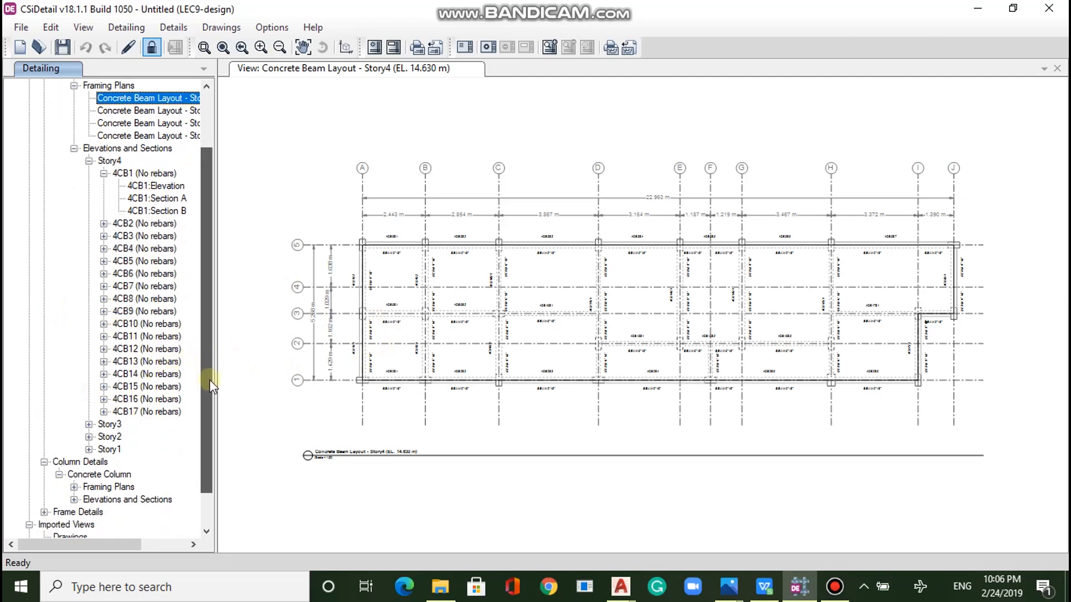
left_click(104, 413)
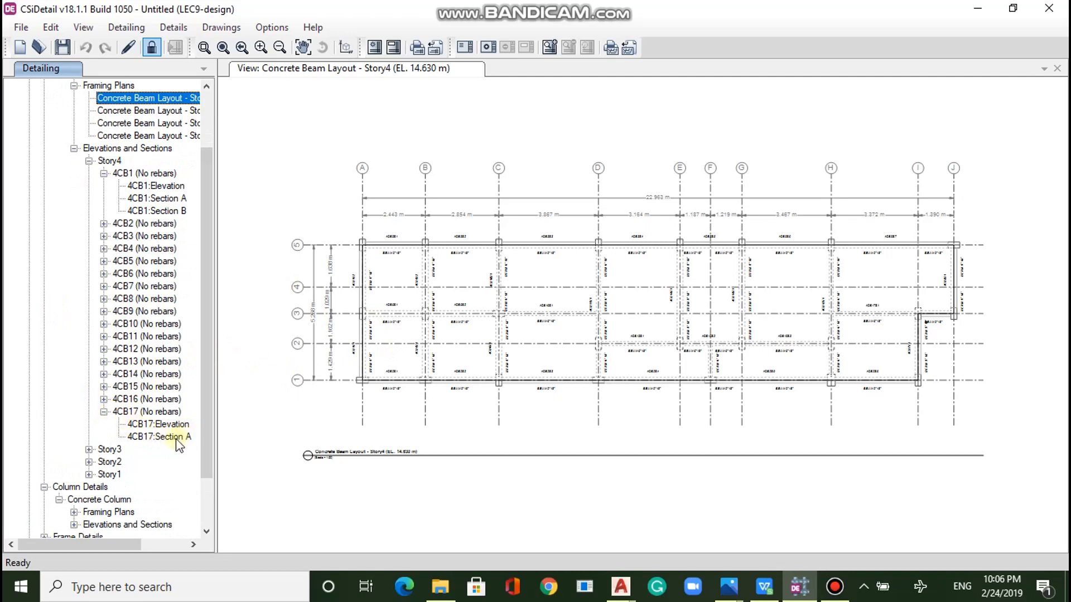
left_click_drag(203, 428, 200, 471)
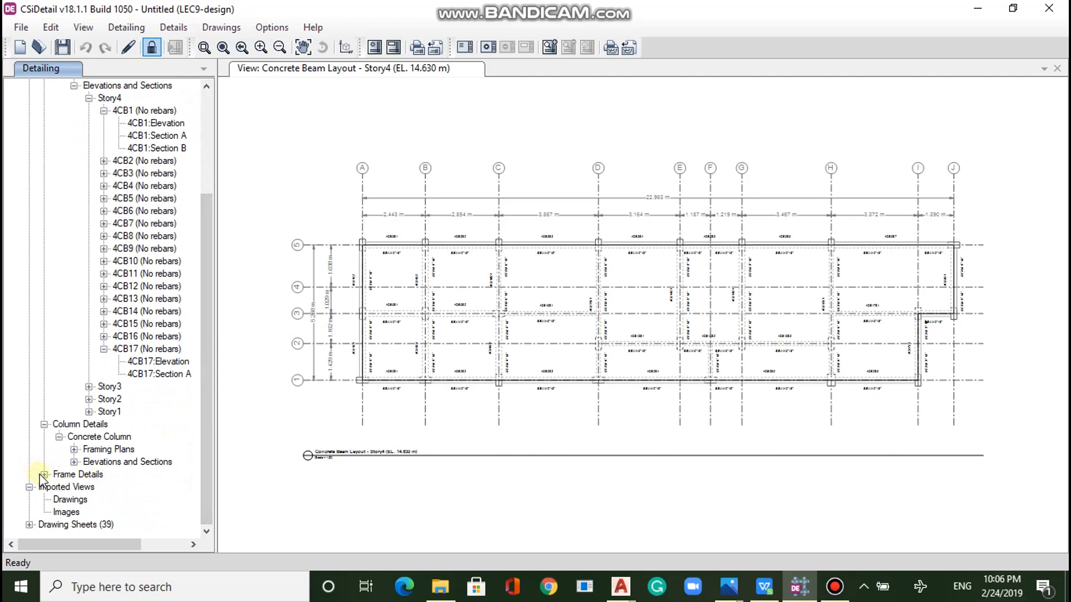
Expand Frame Details down through Frame Views, and expand the Framing Plans under Concrete Column.
left_click(44, 475)
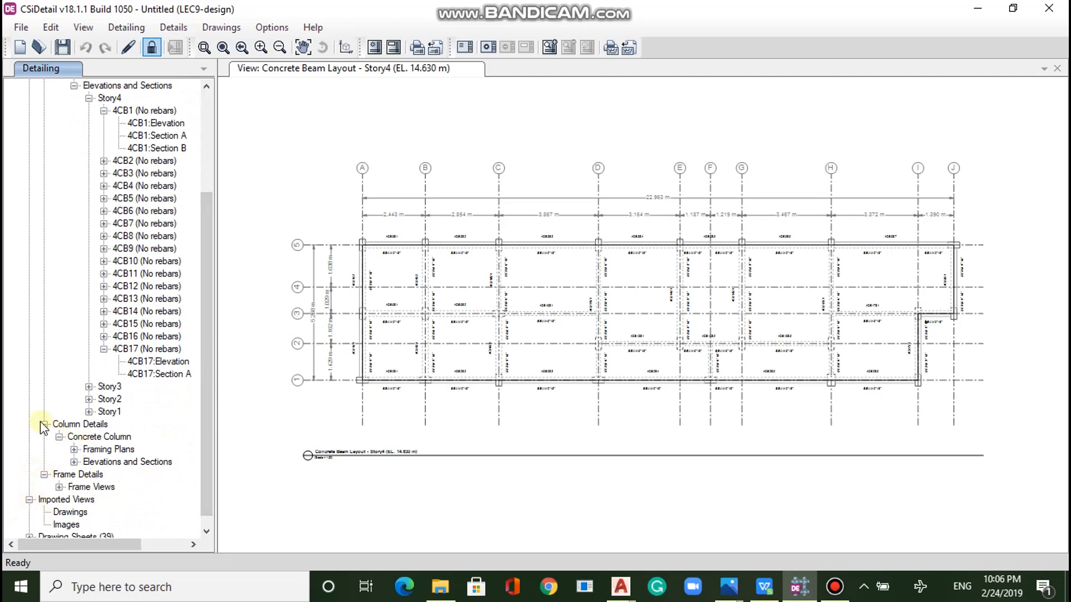
left_click(74, 450)
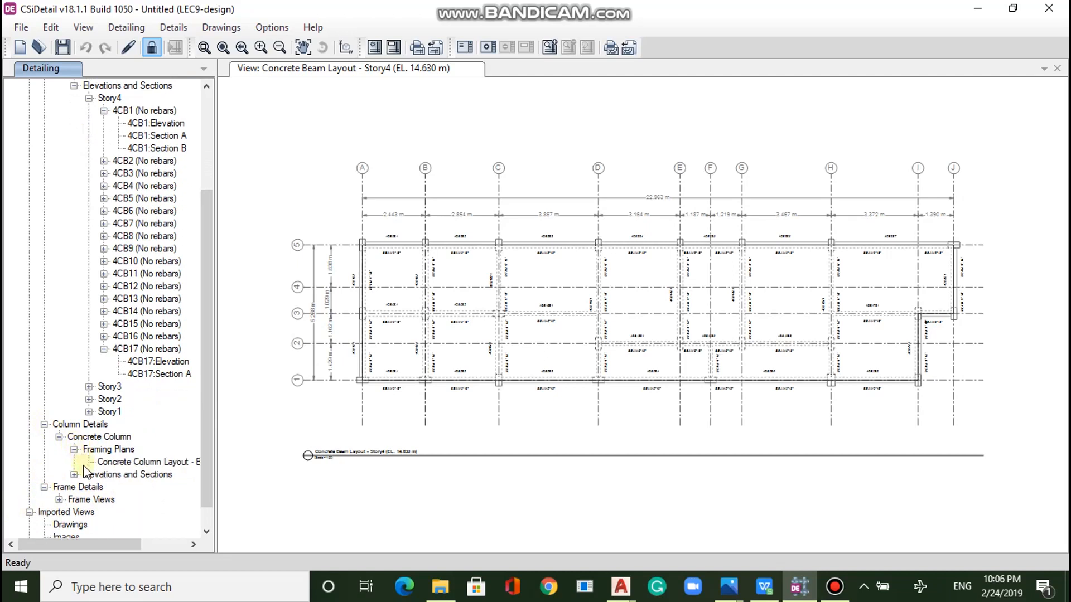
left_click(59, 500)
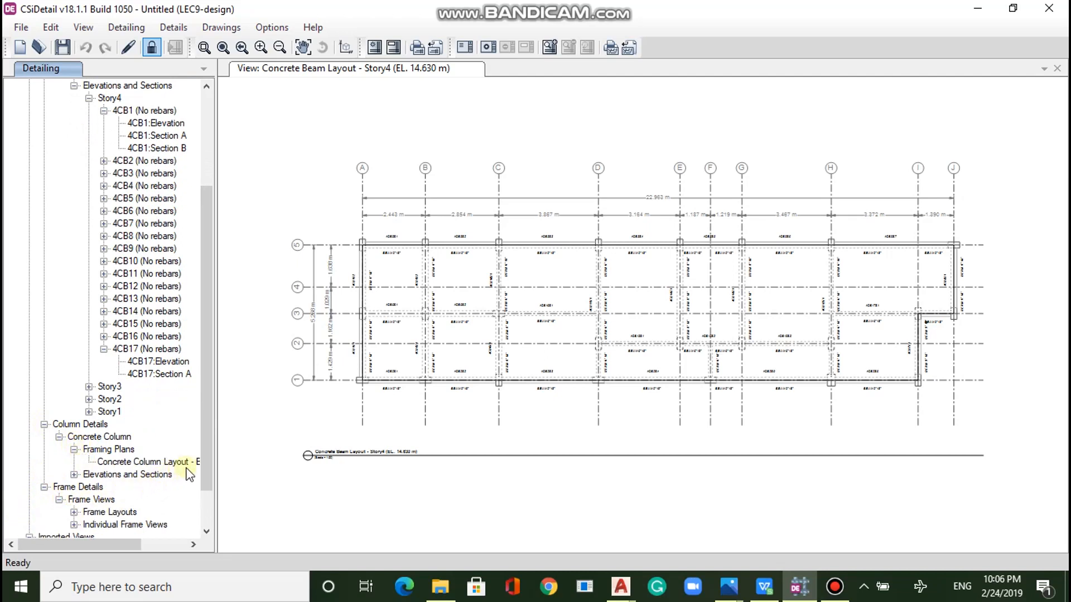
Display Concrete Column Layout - Base (EL. 0.000 m) and examine the column labels and grid spacings.
left_click_drag(206, 463, 205, 492)
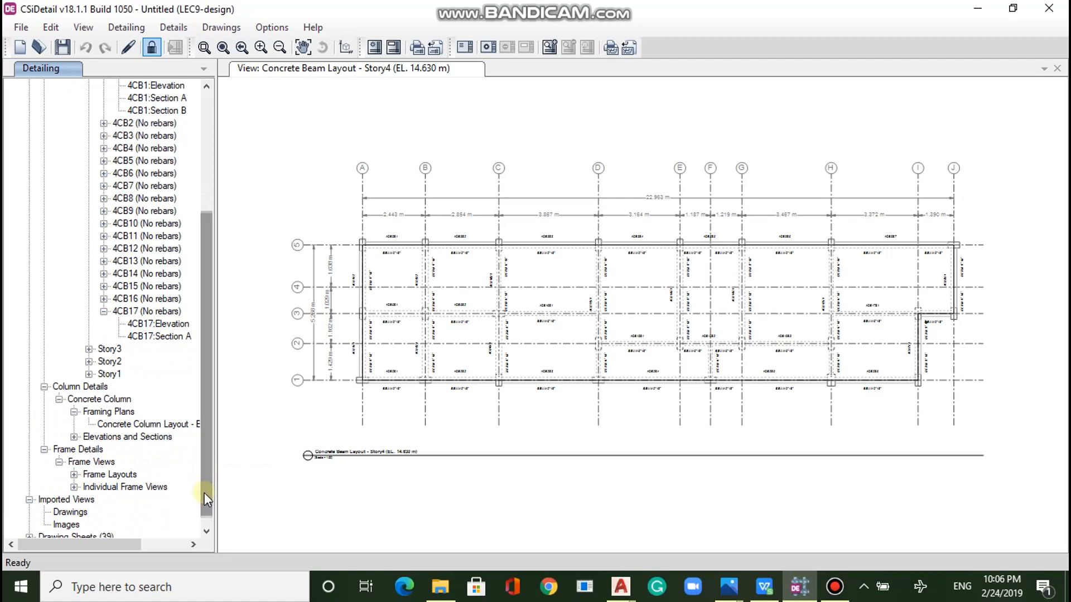
double_click(185, 427)
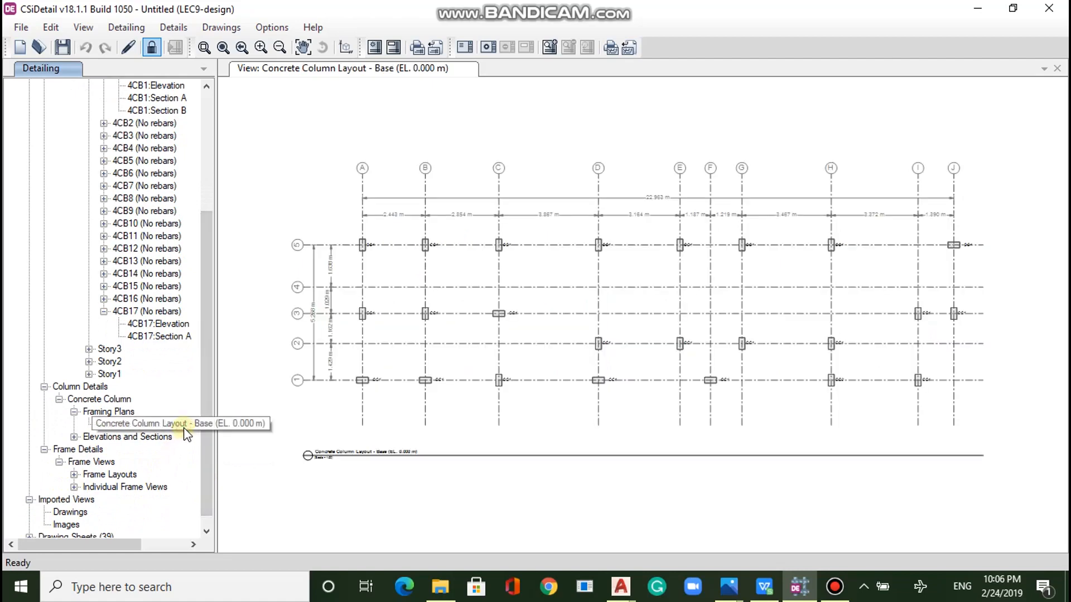
scroll(357, 302, "up", 4)
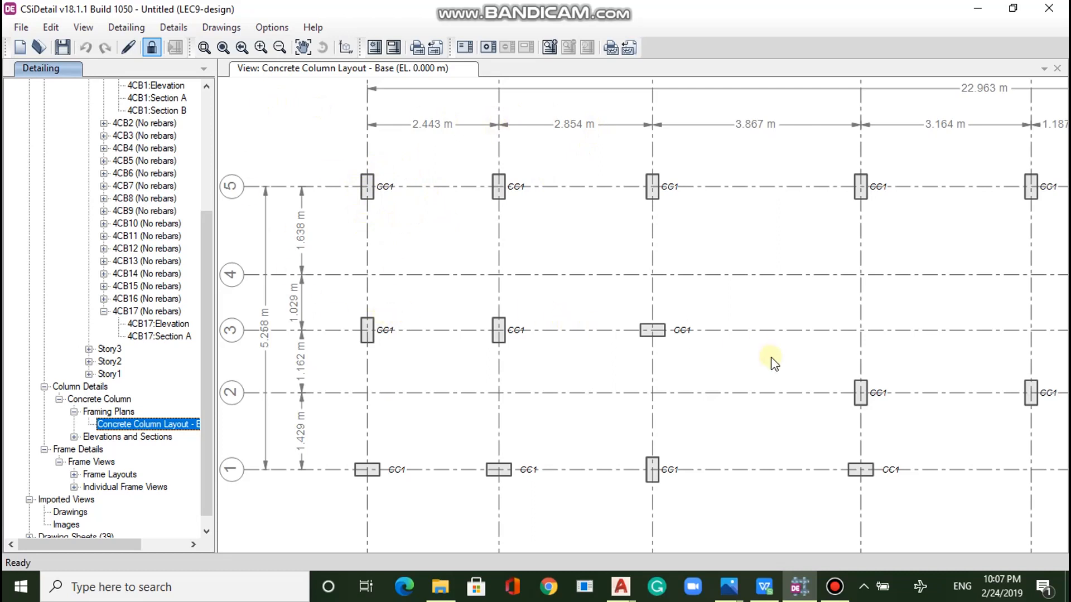
scroll(775, 364, "down", 2)
scroll(774, 364, "down", 1)
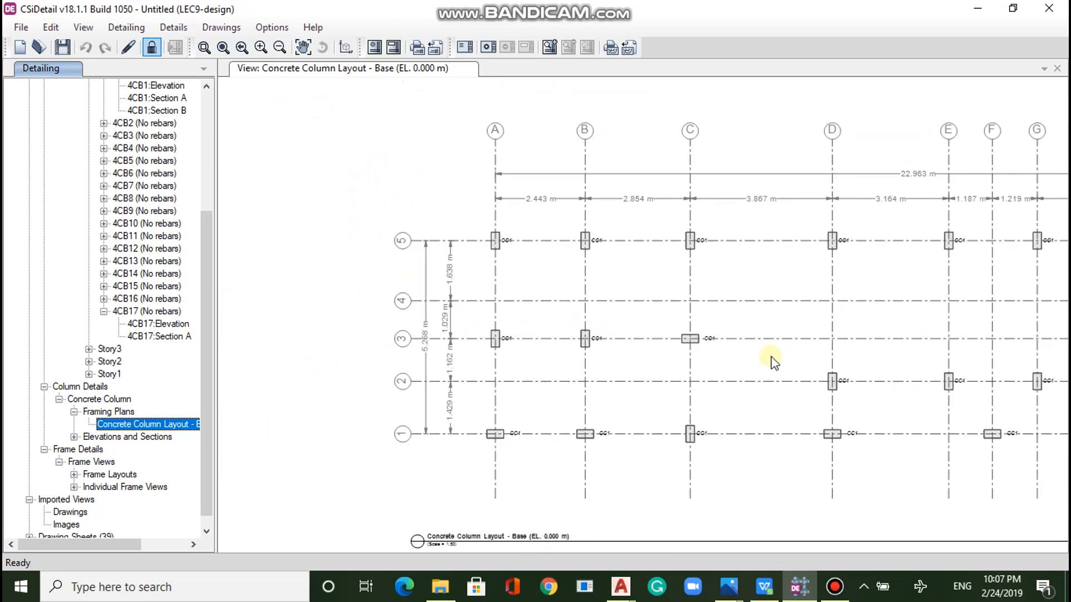
scroll(774, 364, "up", 2)
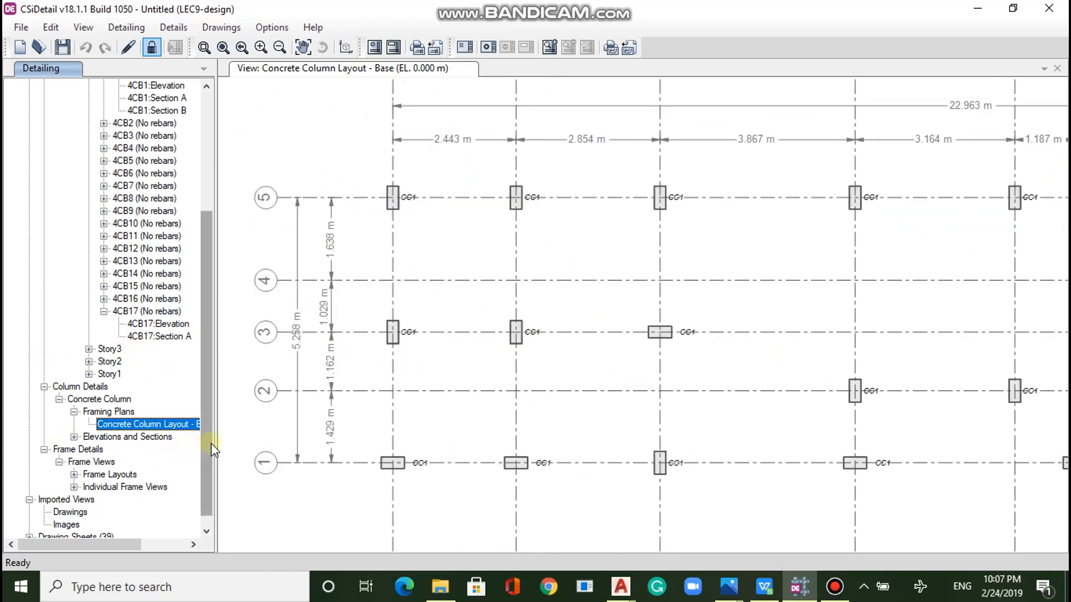
Expand Drawing Sheets in the detailing tree and browse its list of sheets.
scroll(209, 450, "down", 1)
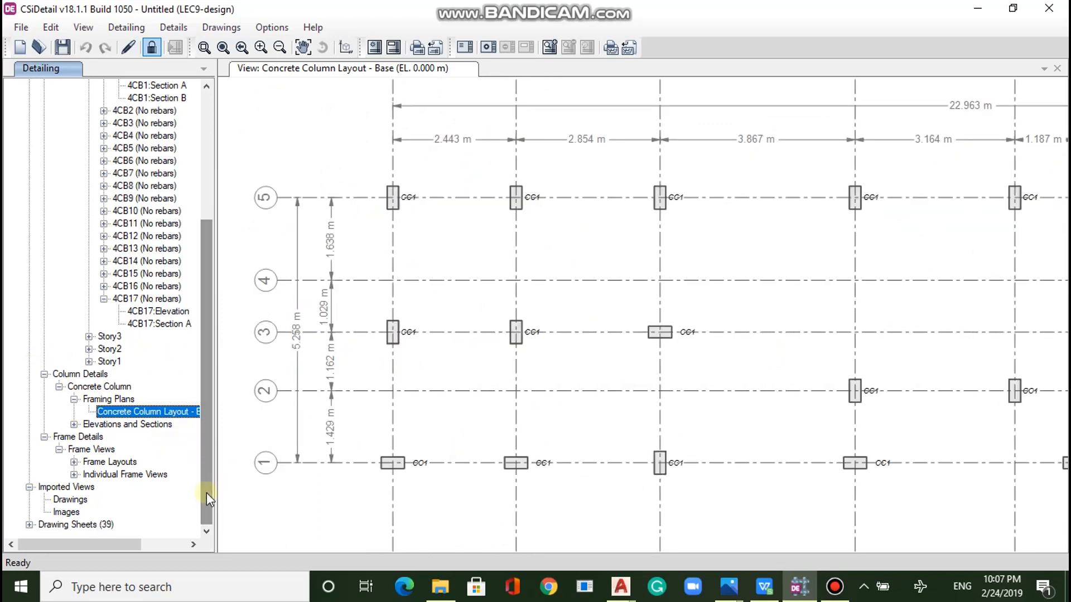
left_click(29, 525)
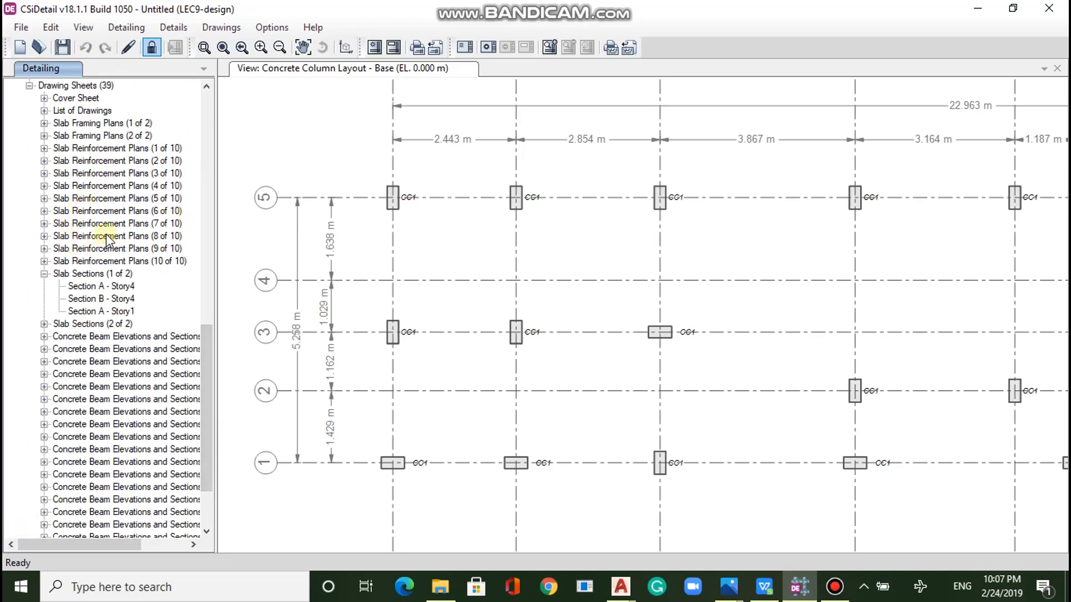
Display the List of Drawings sheet from Drawing Sheets and examine its sheet numbers and titles.
left_click_drag(206, 331, 213, 280)
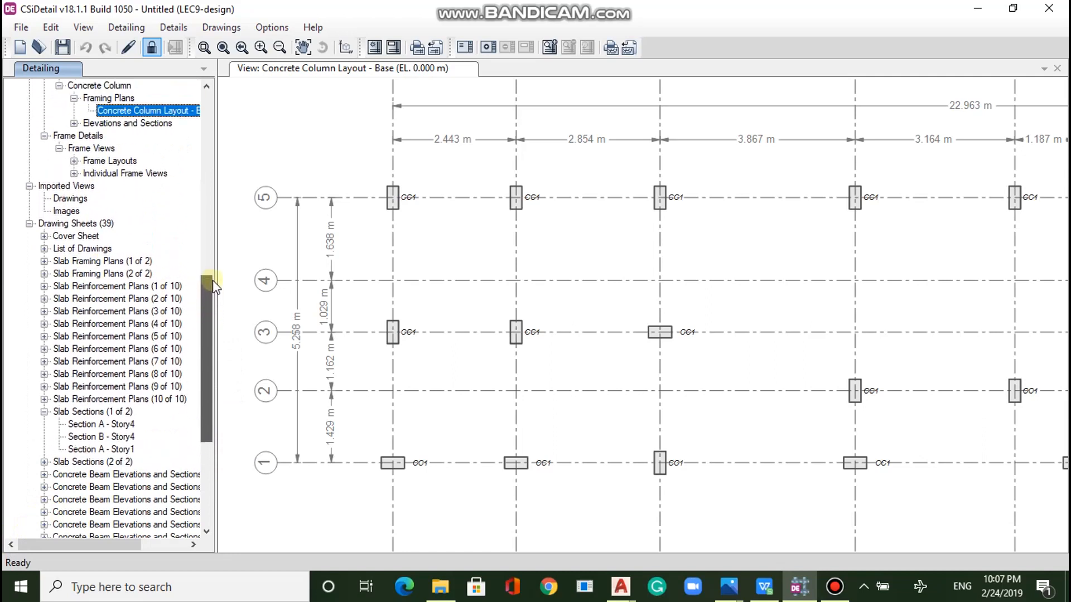
left_click(44, 249)
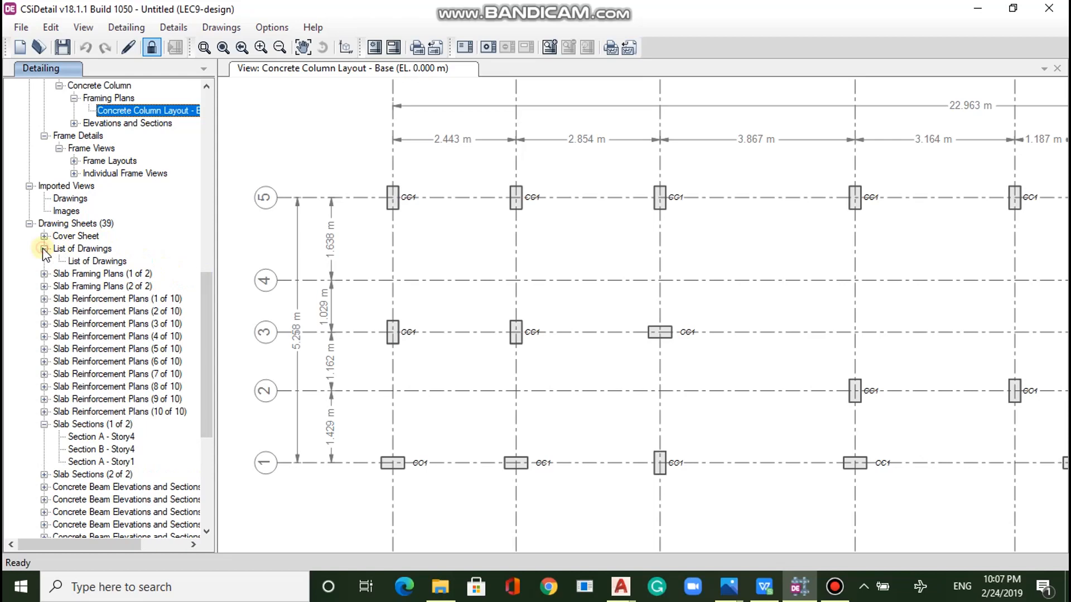
double_click(77, 262)
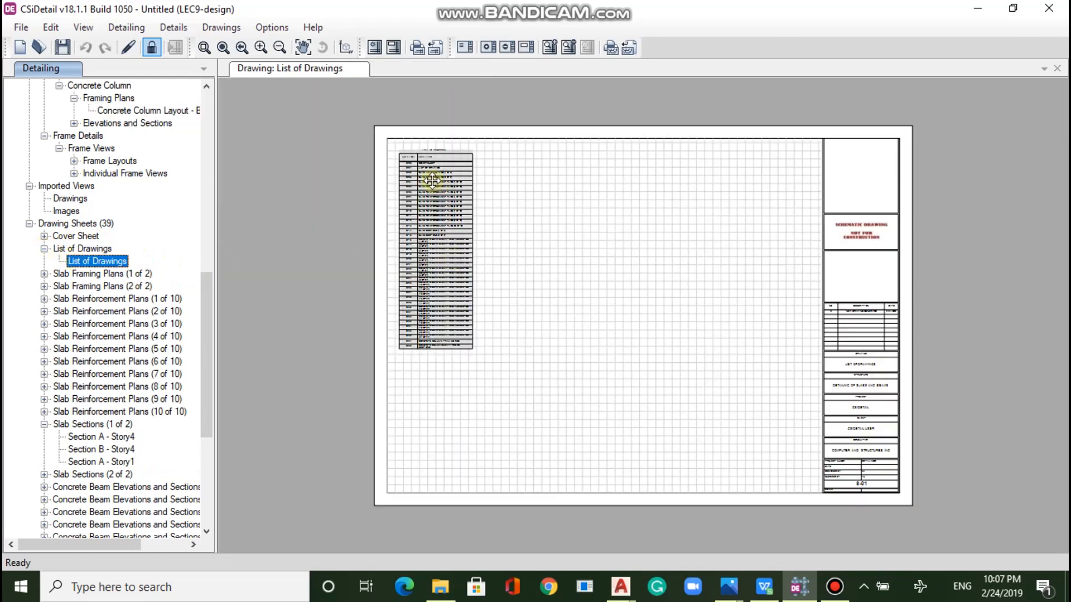
scroll(425, 178, "up", 1)
scroll(425, 178, "up", 3)
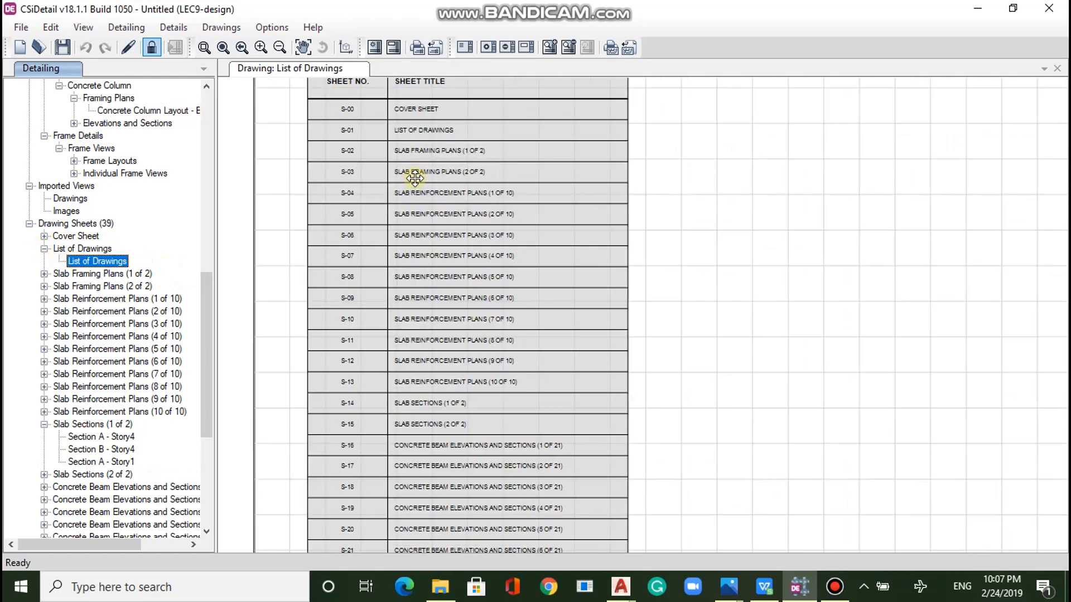
scroll(414, 178, "down", 5)
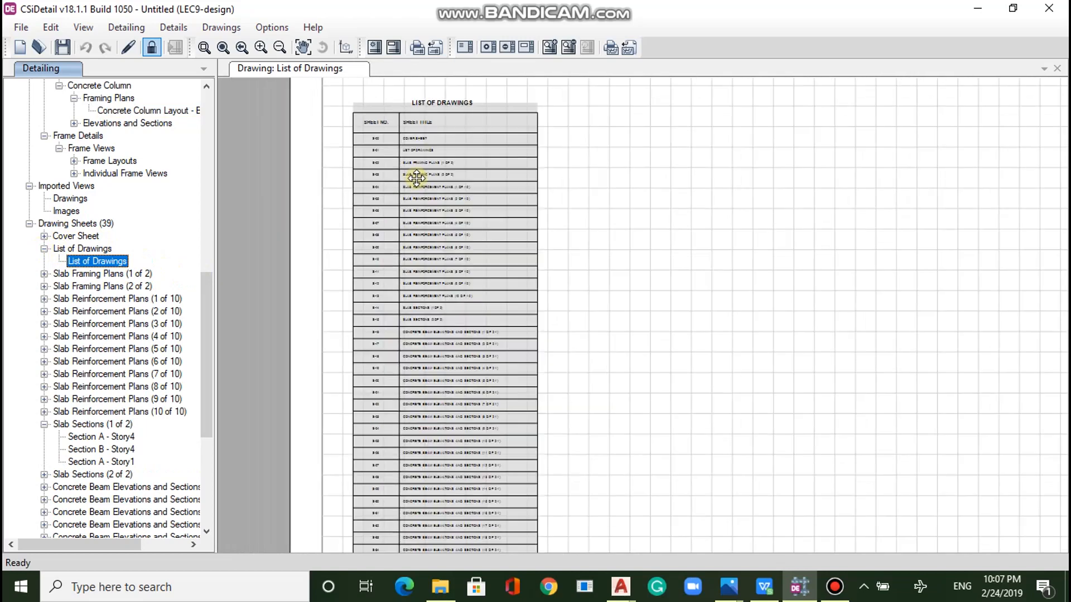
Display the Story4 floor framing plan from the Slab Framing Plans (1 of 2) sheet and inspect it closely.
left_click(44, 274)
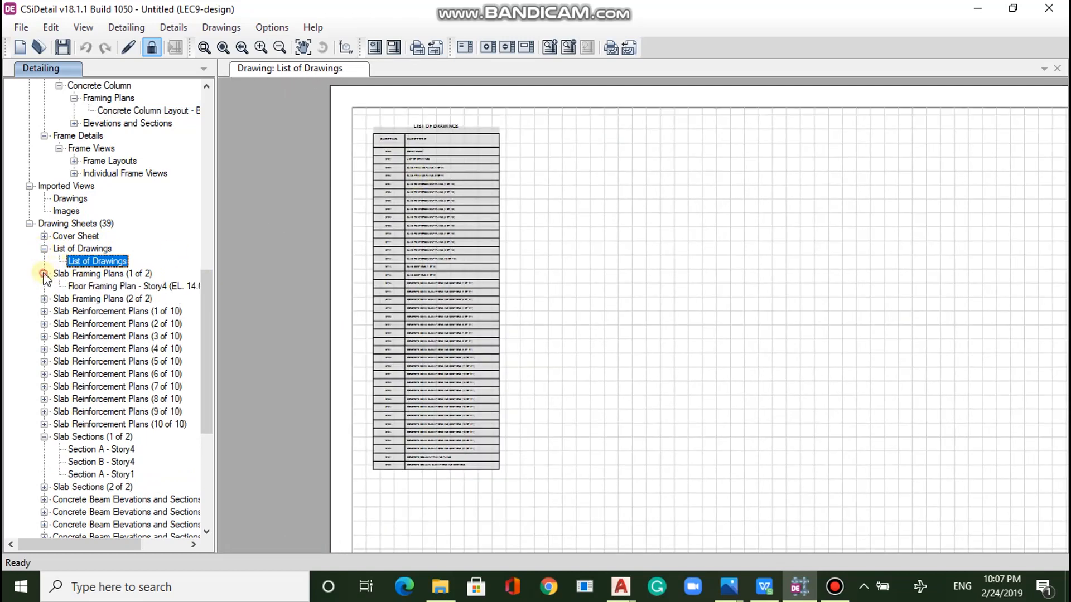
left_click(114, 289)
double_click(113, 288)
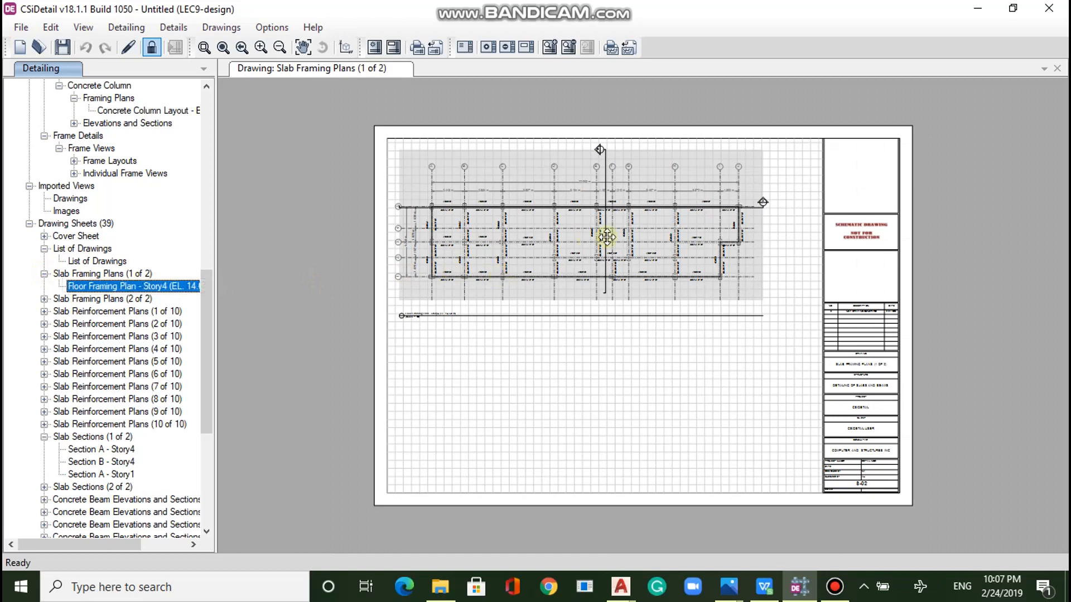
scroll(637, 238, "up", 2)
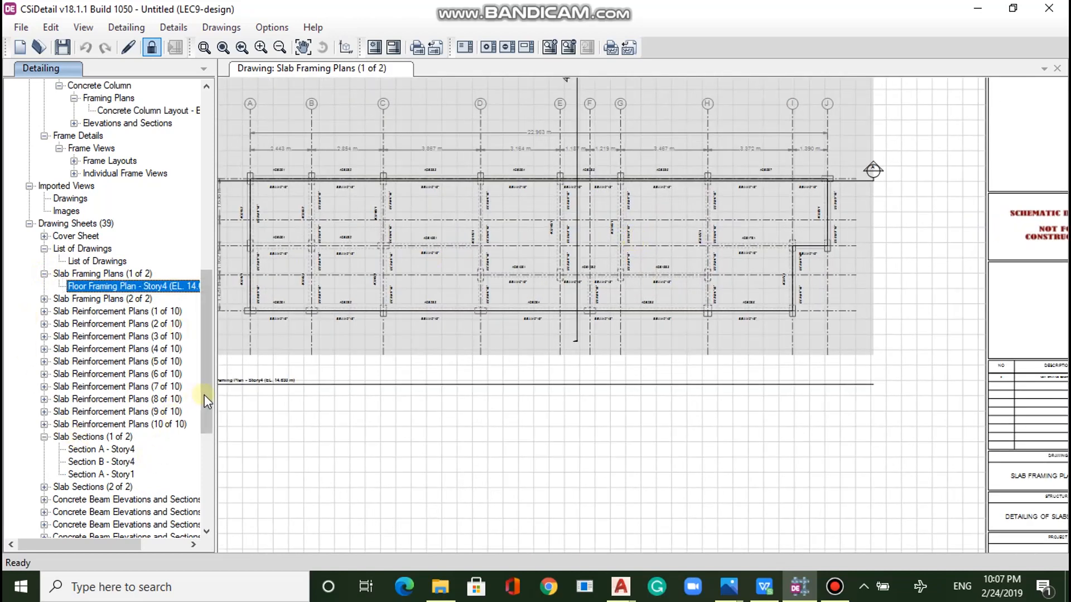
On sheet Concrete Beam Elevations and Sections (4 of 21), move the upper-left beam elevation to the sheet's bottom and the elevation below it into the vacated spot.
left_click_drag(203, 394, 207, 440)
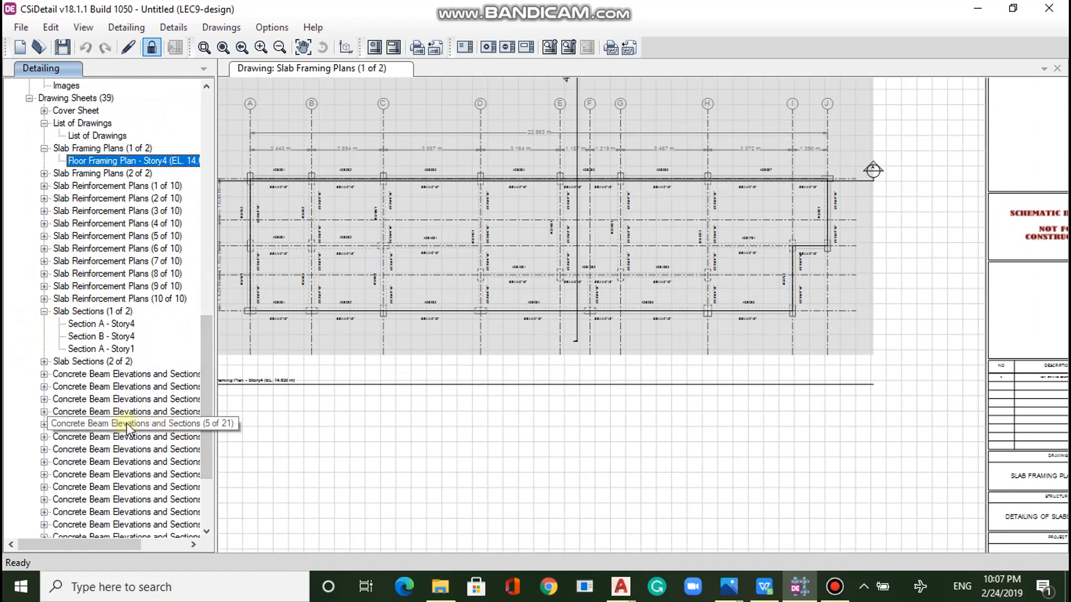
left_click(139, 414)
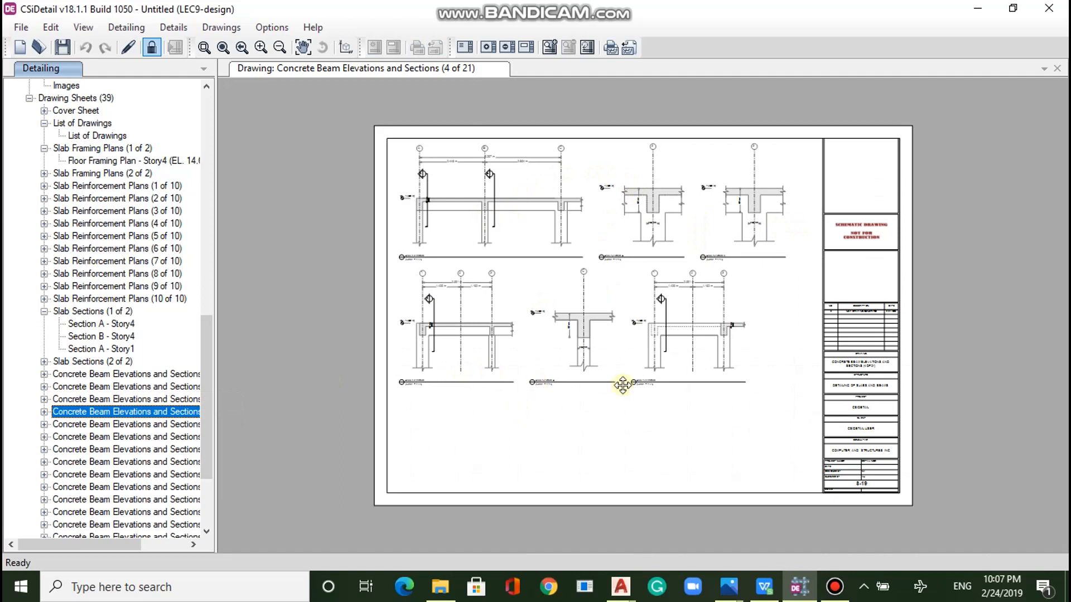
left_click(510, 199)
left_click_drag(510, 199, 533, 435)
left_click_drag(470, 317, 465, 178)
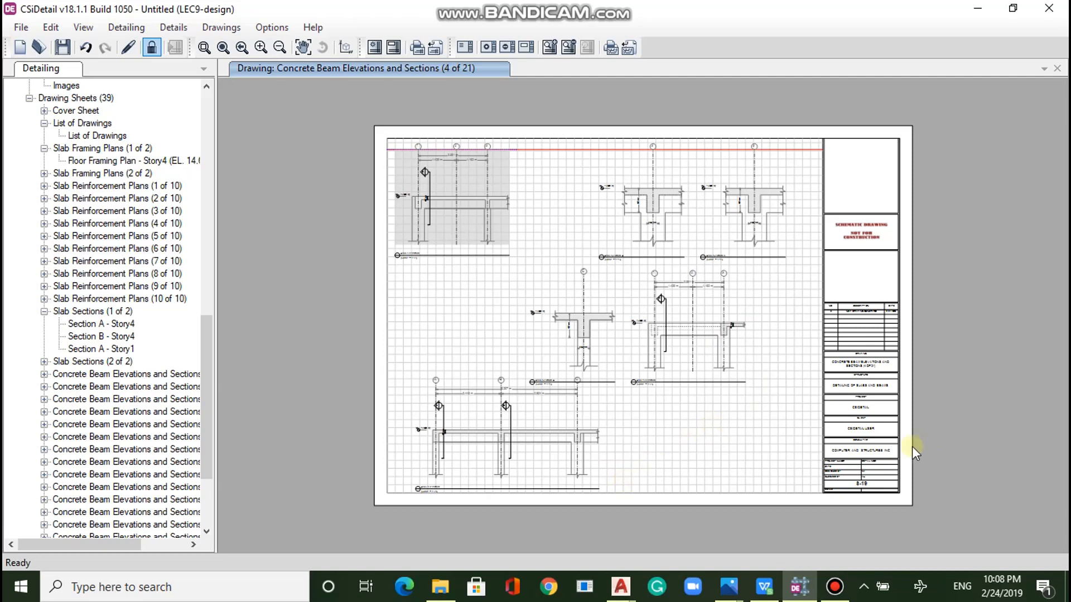
Examine the title block of sheet S-19, including its project, client, consultant and project number fields.
scroll(908, 447, "up", 5)
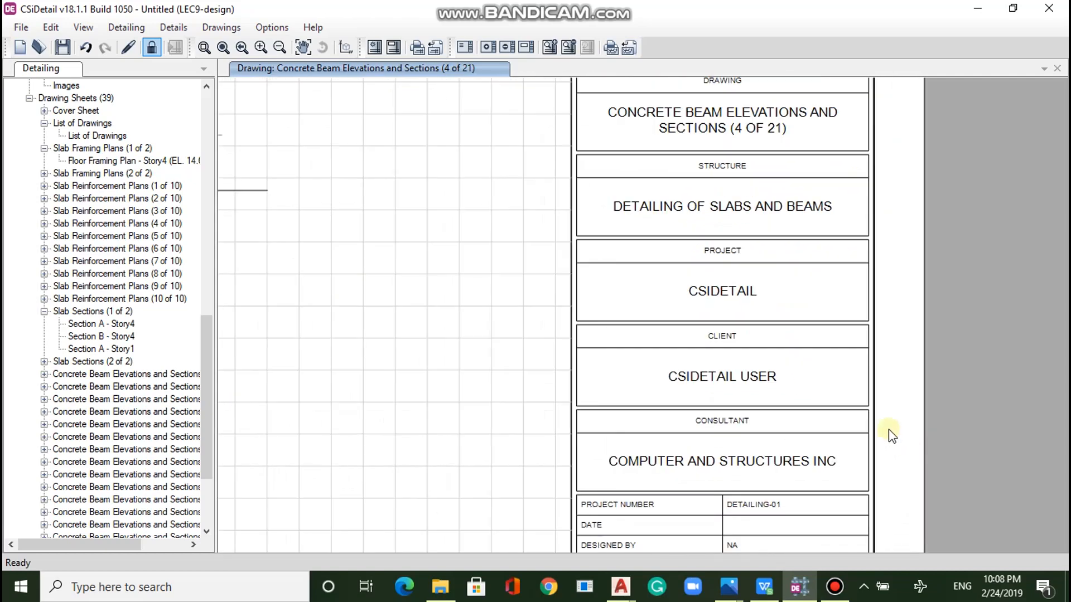
scroll(889, 430, "down", 5)
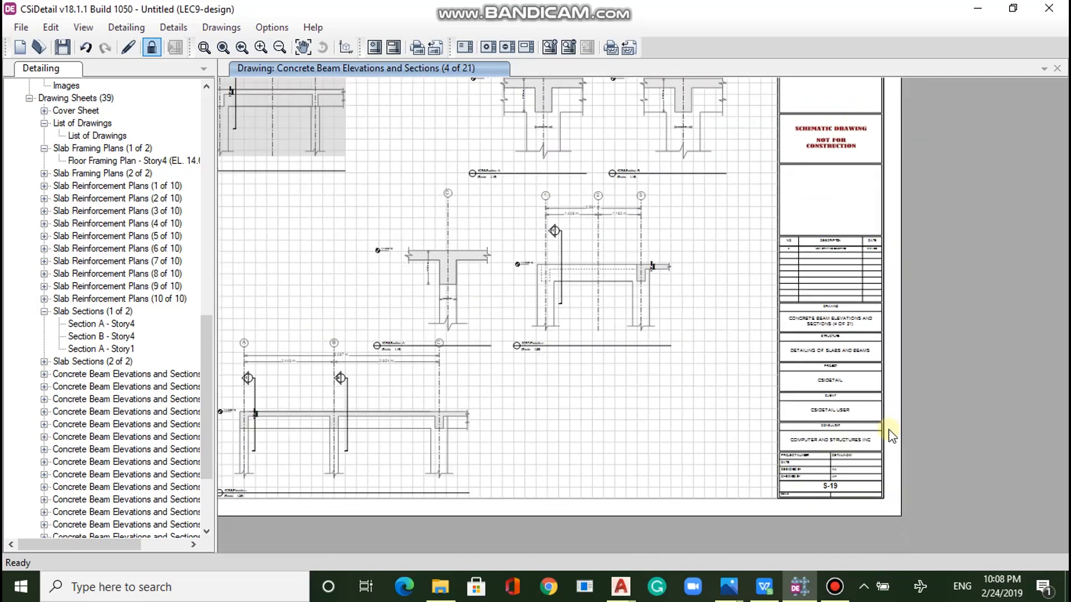
scroll(889, 429, "down", 3)
scroll(859, 453, "up", 8)
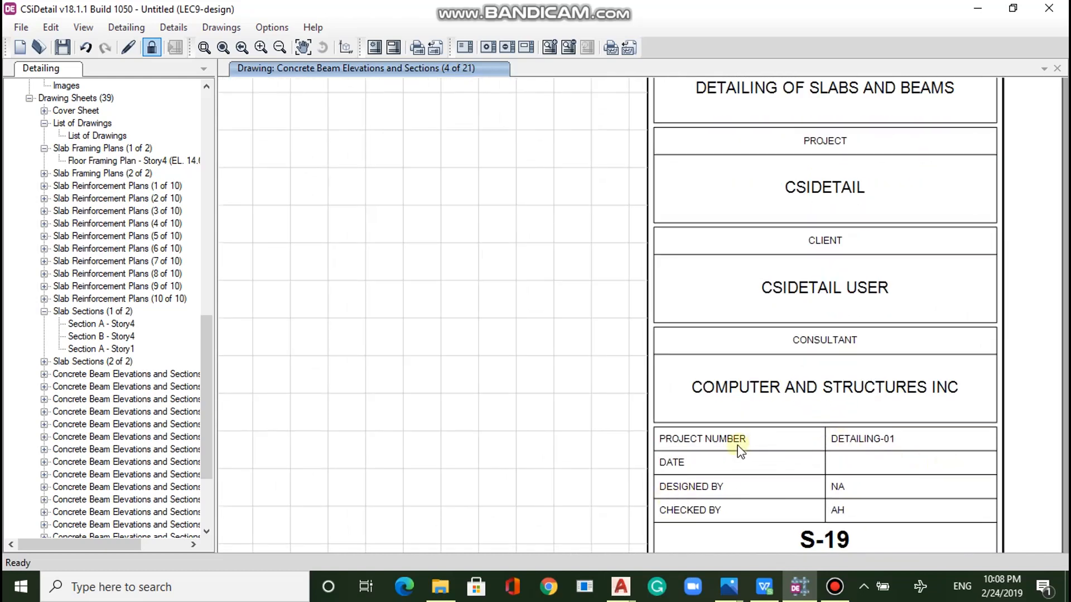
scroll(739, 449, "down", 5)
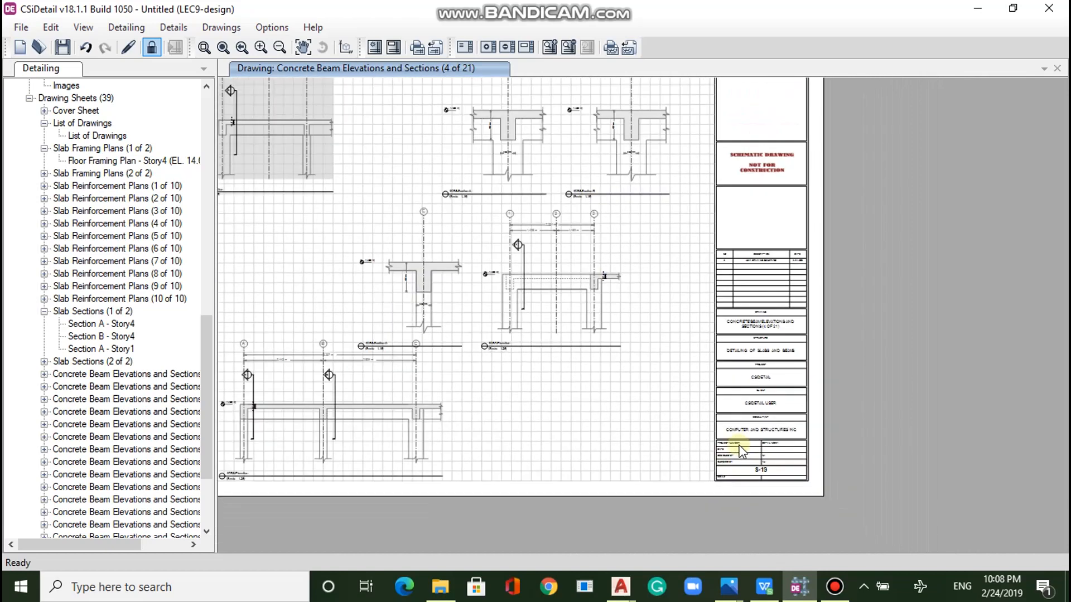
scroll(741, 451, "down", 4)
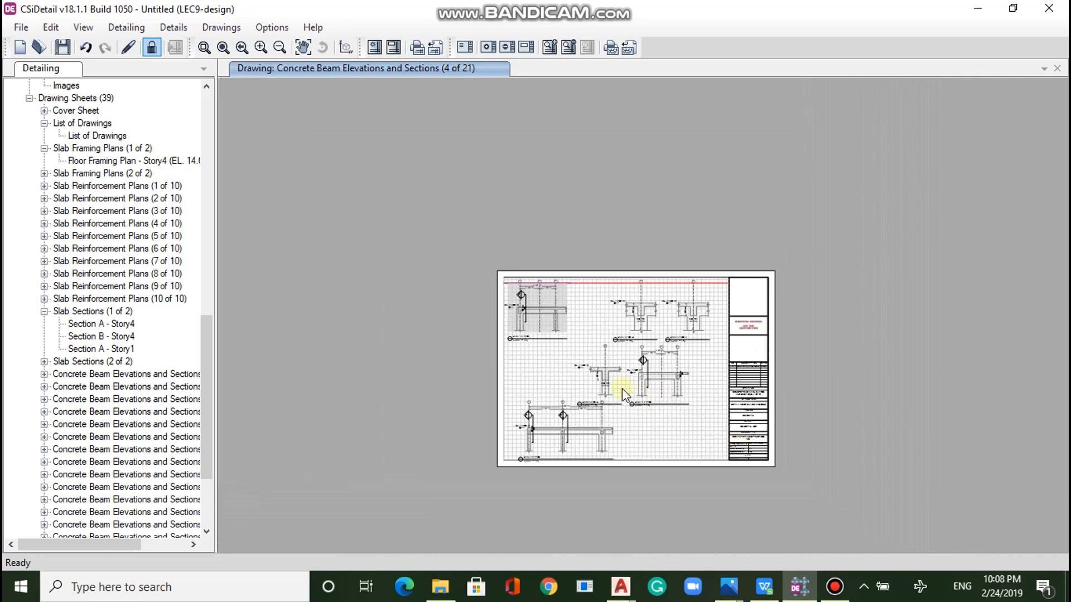
scroll(602, 390, "up", 4)
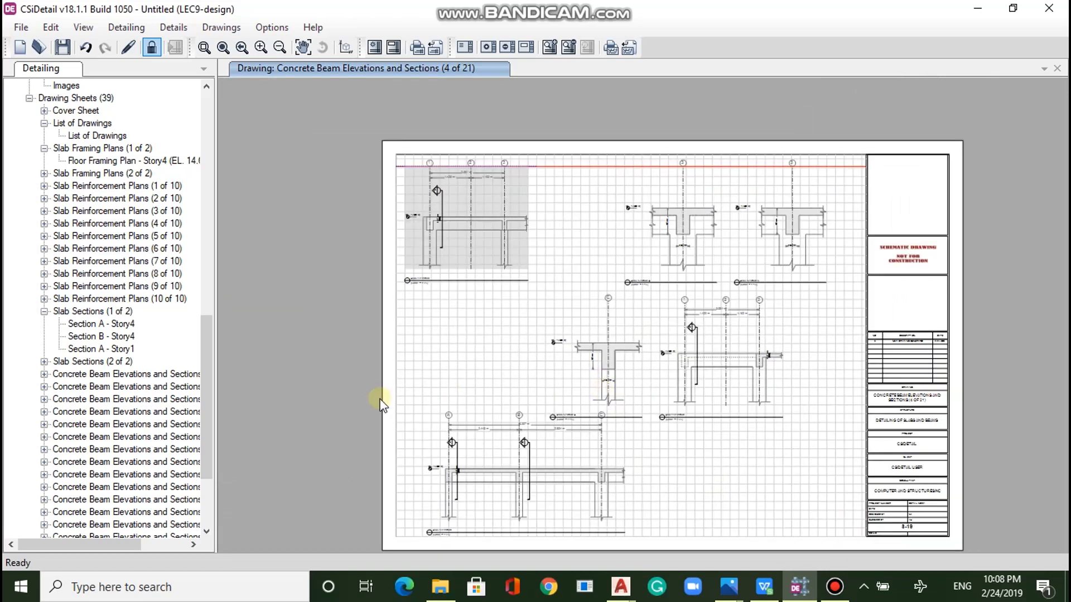
Display the Concrete Column Framing Plans drawing sheet.
left_click(210, 355)
scroll(209, 368, "down", 3)
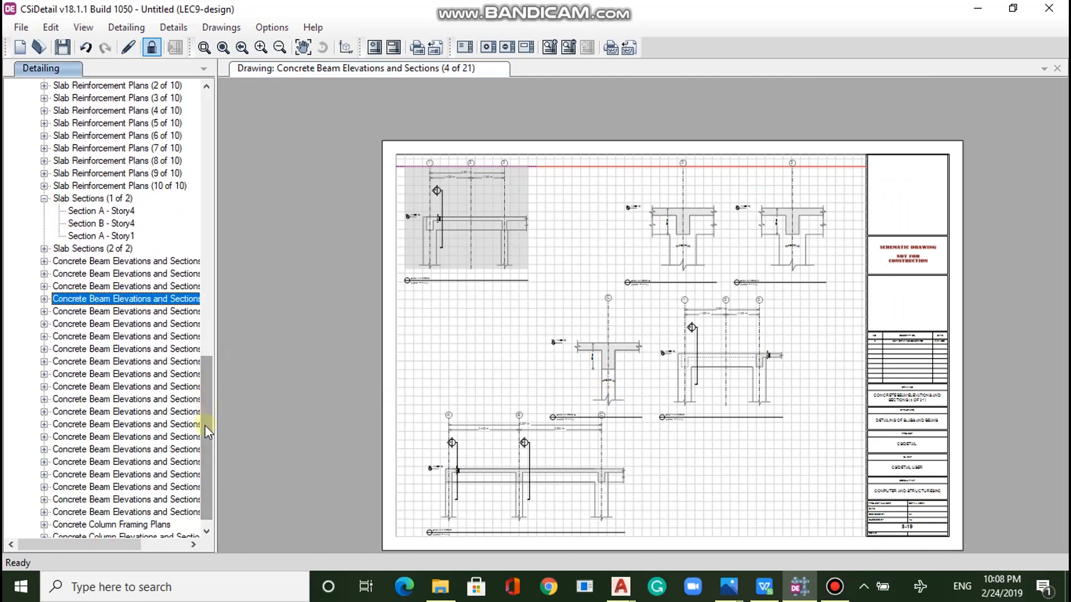
left_click(106, 525)
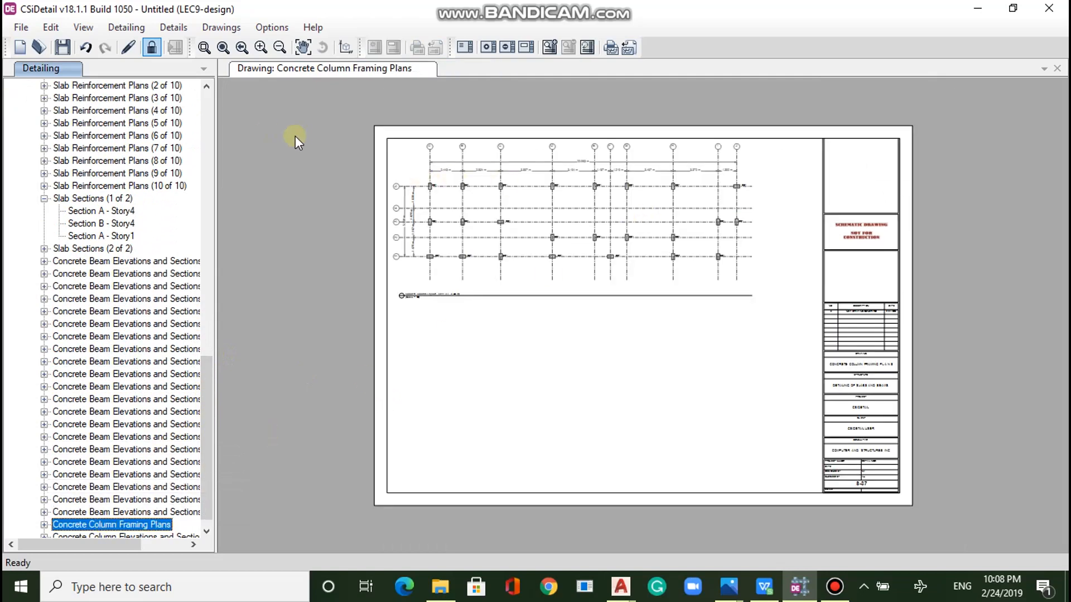
Return to Column Details and display the Concrete Column Layout - Base view.
left_click_drag(206, 364, 223, 225)
left_click(73, 261)
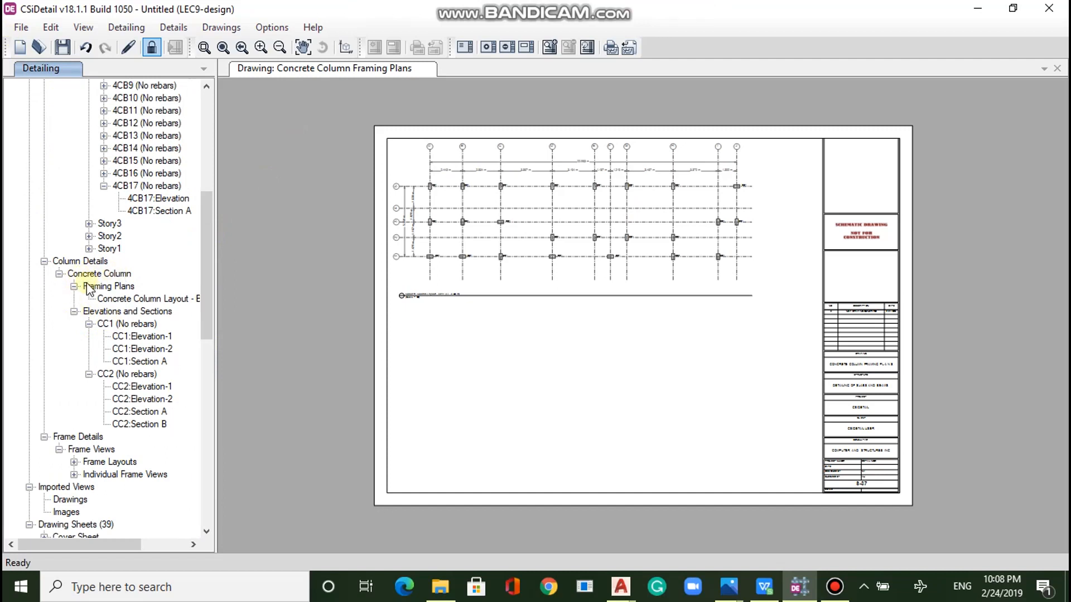
double_click(123, 298)
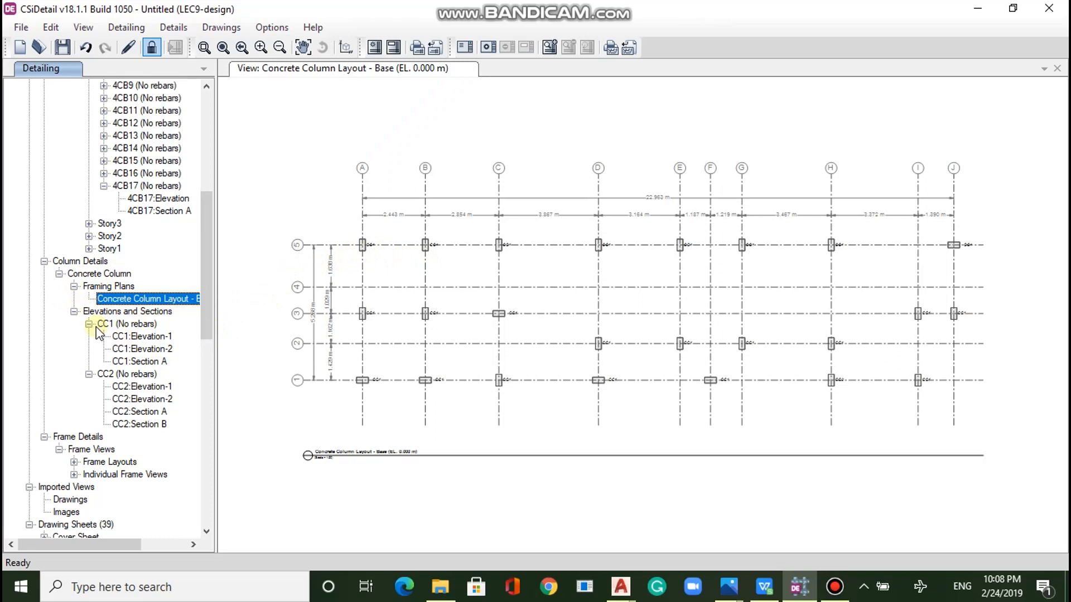
Display CC1:Elevation-1 and examine the column's story levels and height dimensions.
left_click(148, 337)
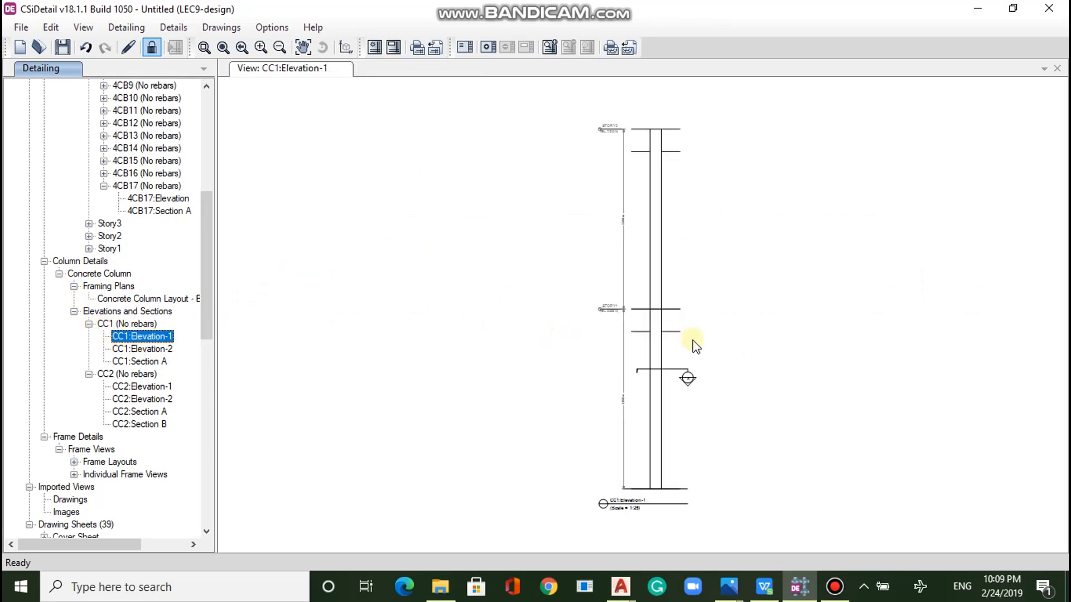
scroll(692, 340, "up", 5)
scroll(692, 346, "down", 5)
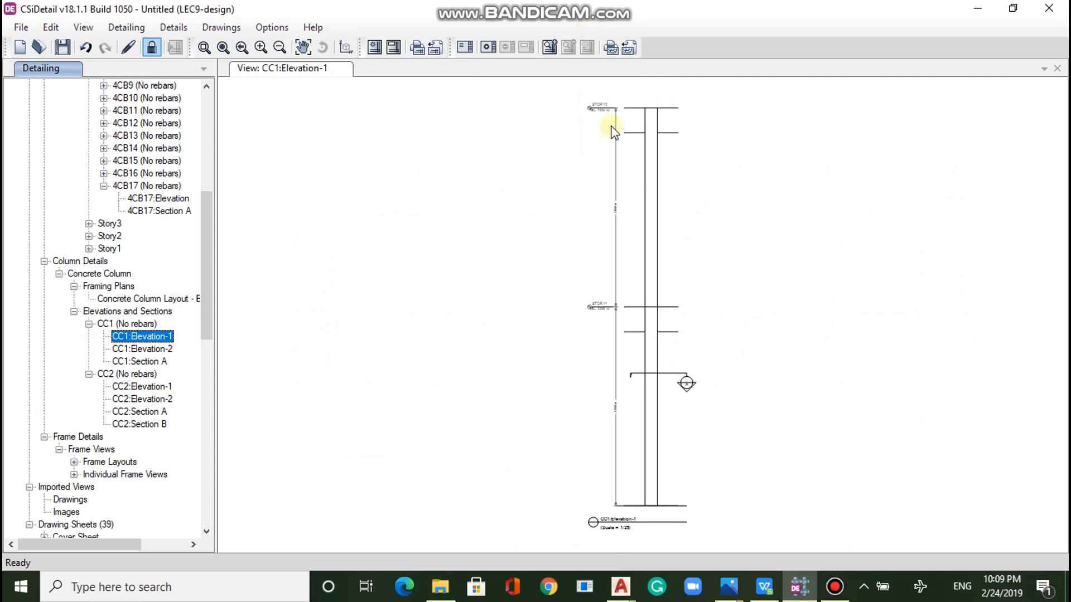
scroll(612, 115, "up", 3)
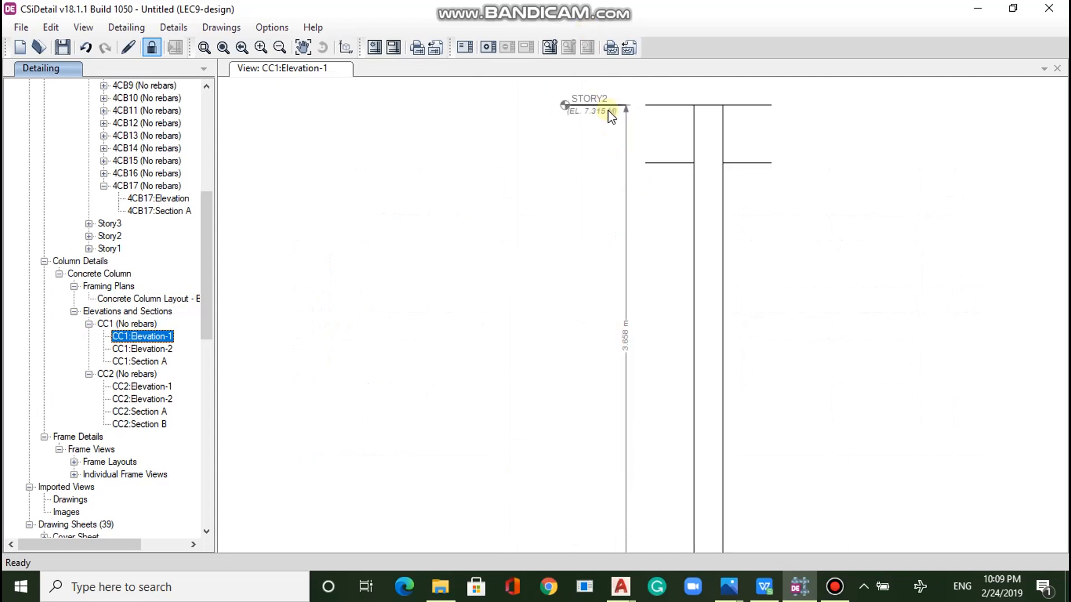
scroll(601, 109, "down", 3)
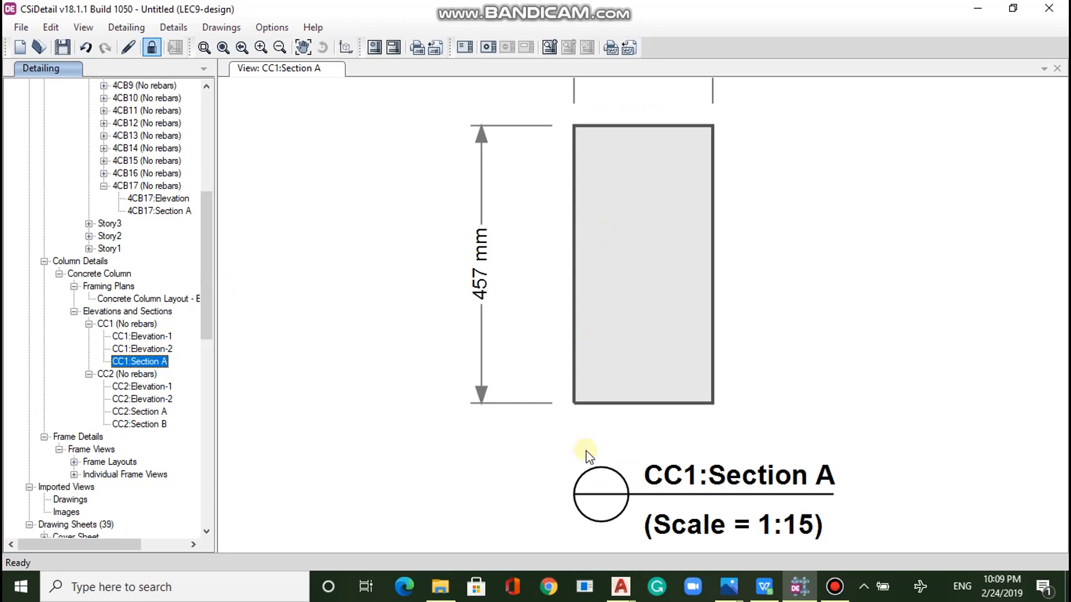
Examine the cross-section dimensions of columns CC1 and CC2 in CC1:Section A, CC2:Section A and CC2:Section B.
scroll(587, 454, "down", 1)
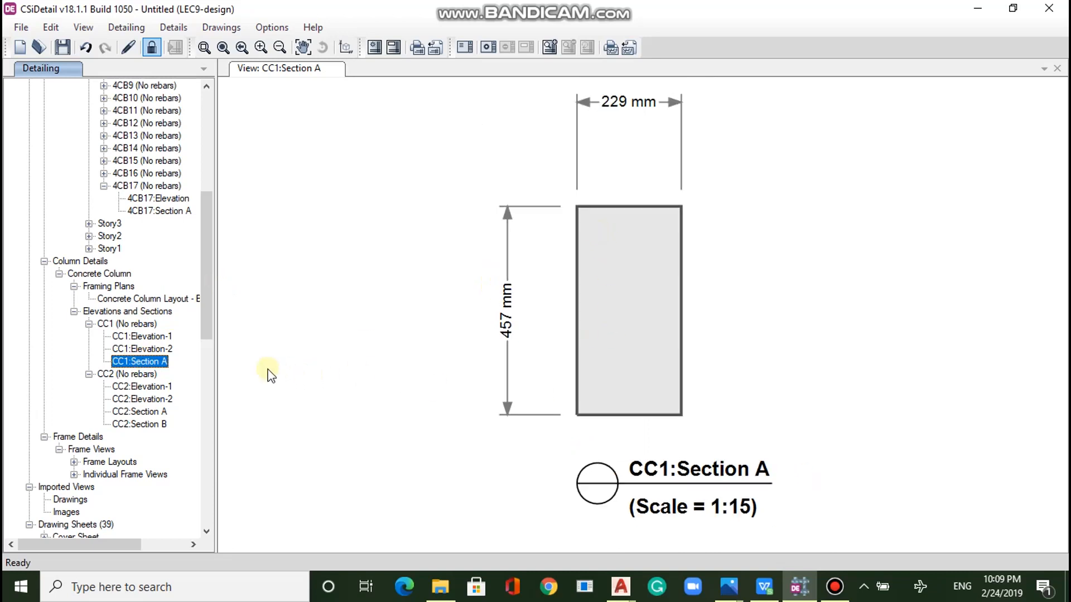
left_click(145, 411)
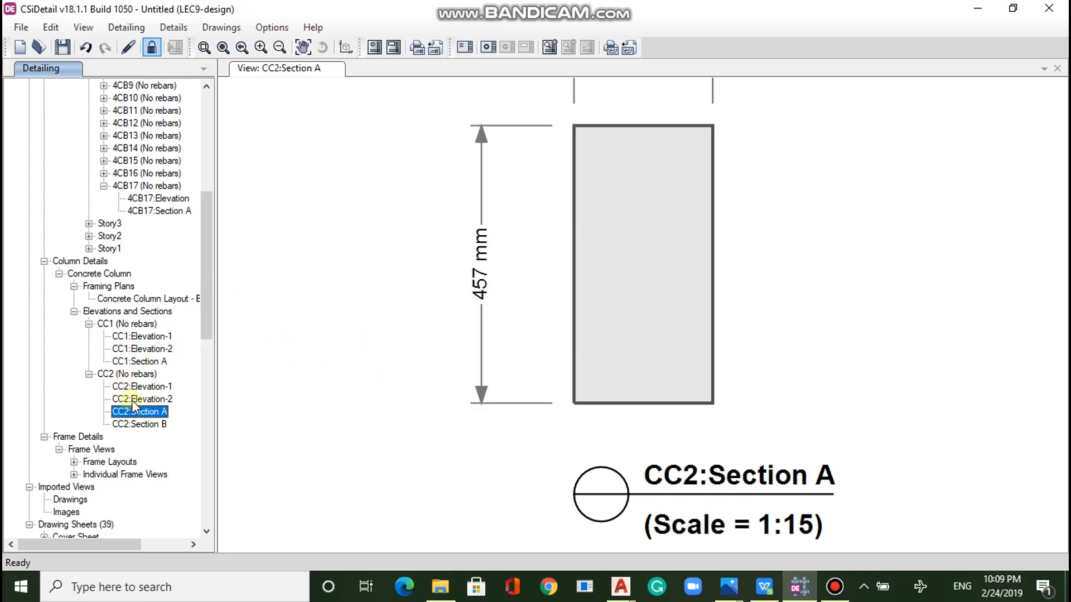
left_click(140, 425)
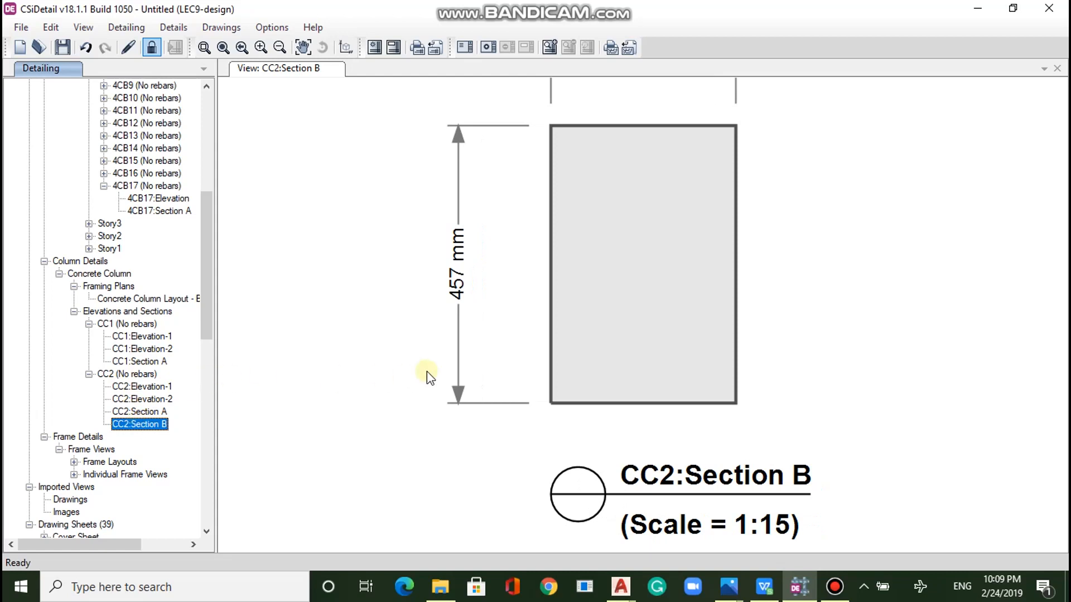
scroll(428, 372, "down", 1)
scroll(427, 372, "down", 1)
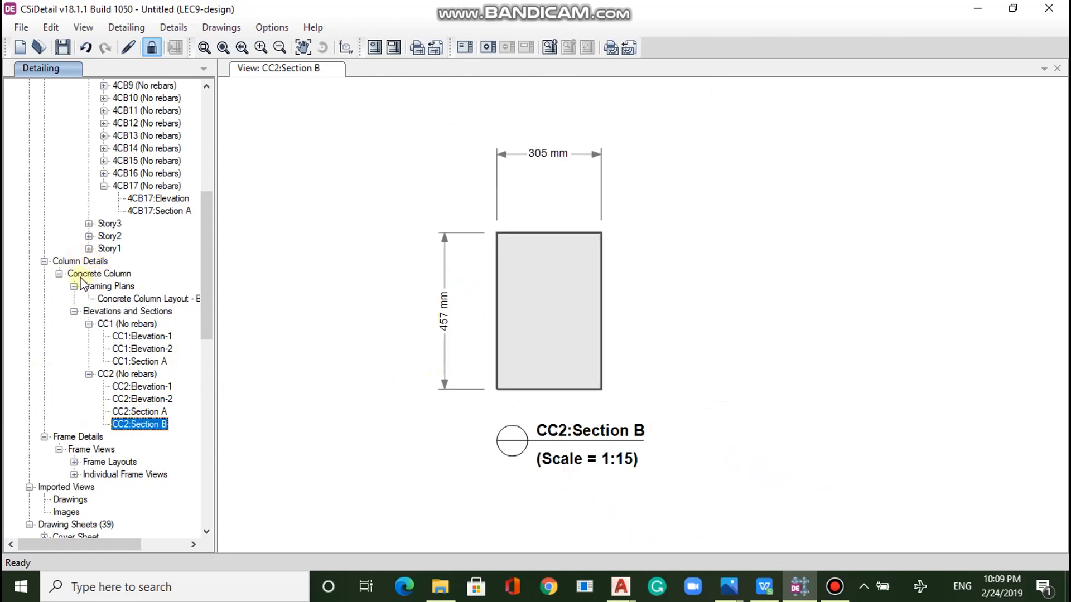
Expand Story1 under the concrete beam elevations and sections to list its beams.
left_click(89, 249)
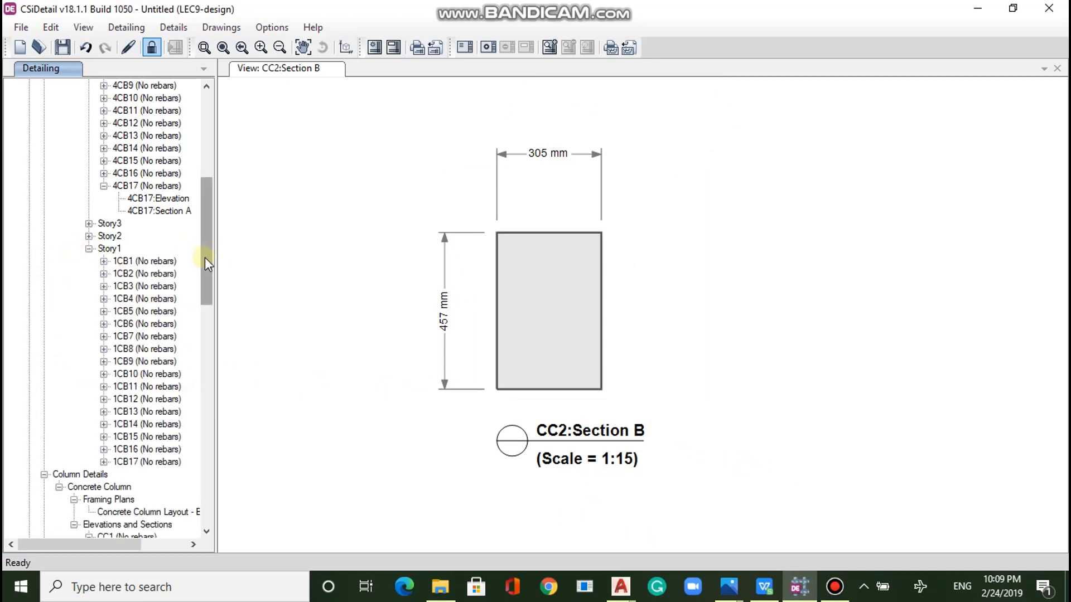
left_click_drag(207, 262, 225, 168)
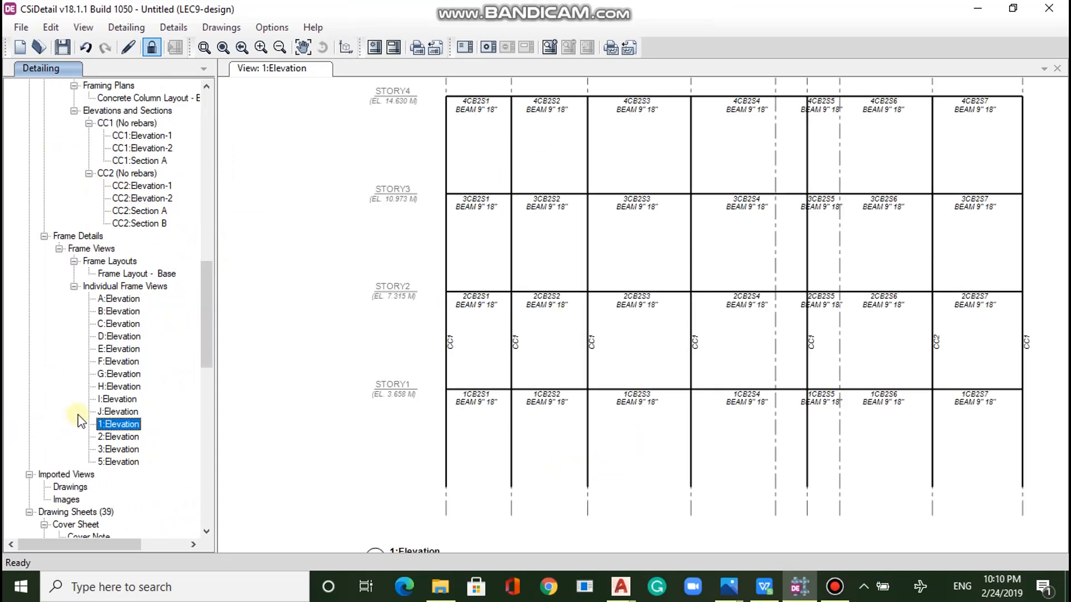
Display the individual frame views I:Elevation and 1:Elevation, and examine the beam and column labels along grid 1.
left_click(112, 399)
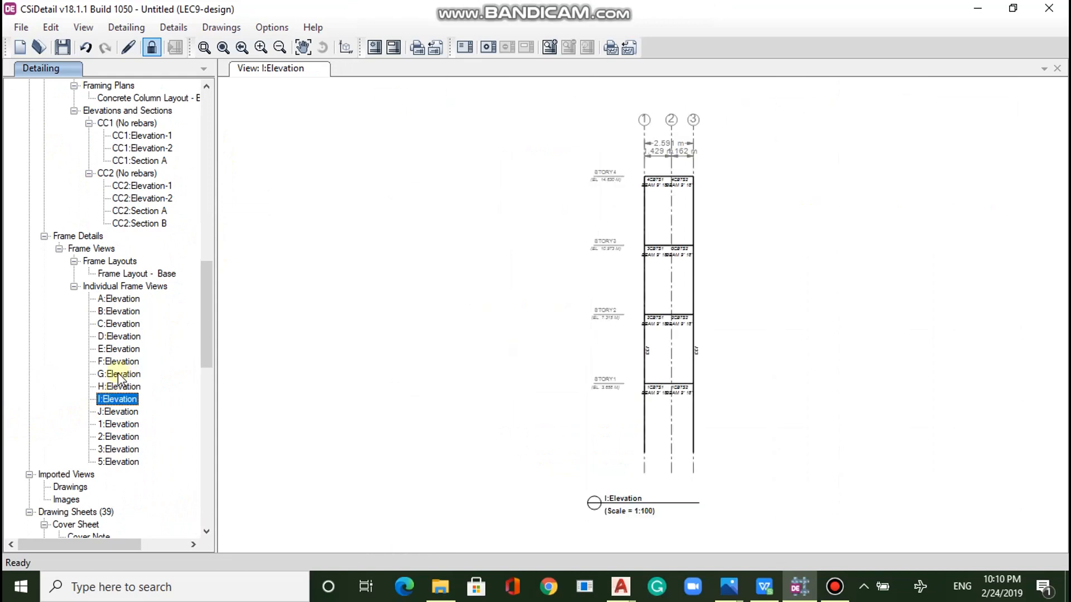
left_click(119, 424)
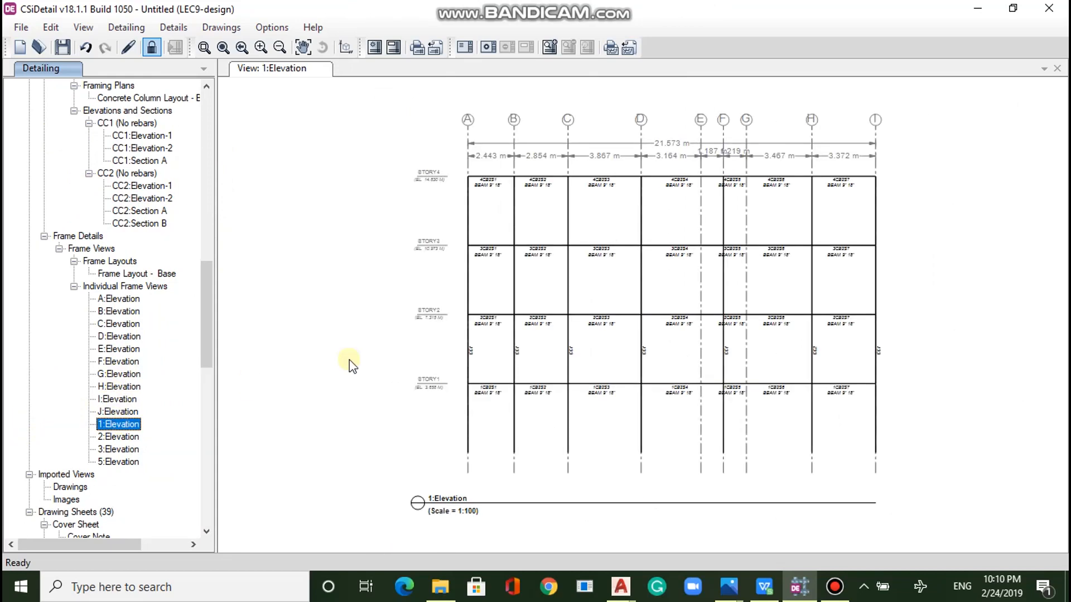
scroll(596, 332, "up", 4)
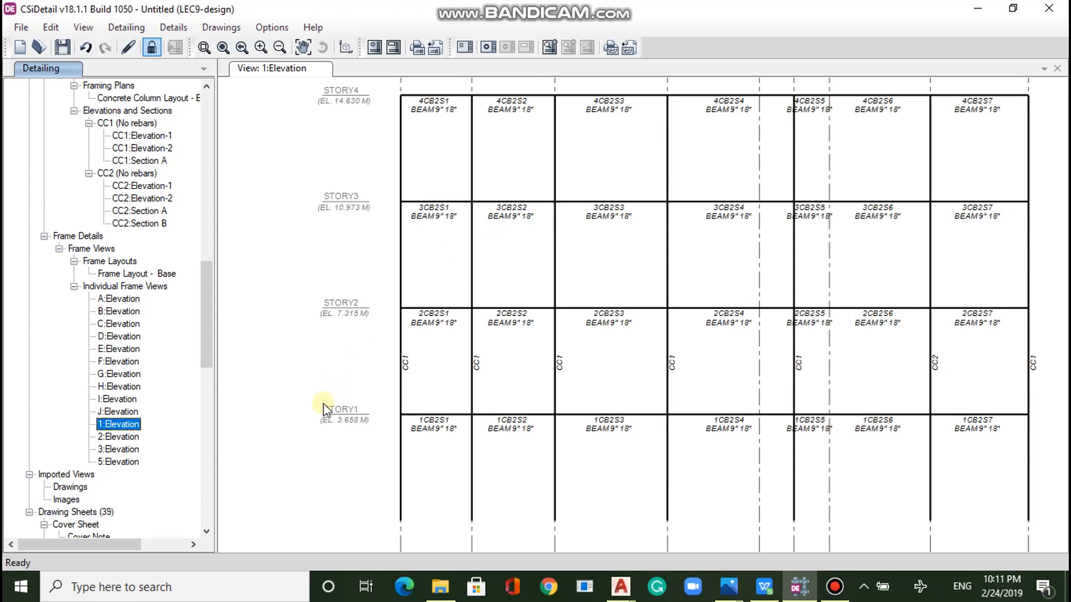
scroll(112, 184, "up", 20)
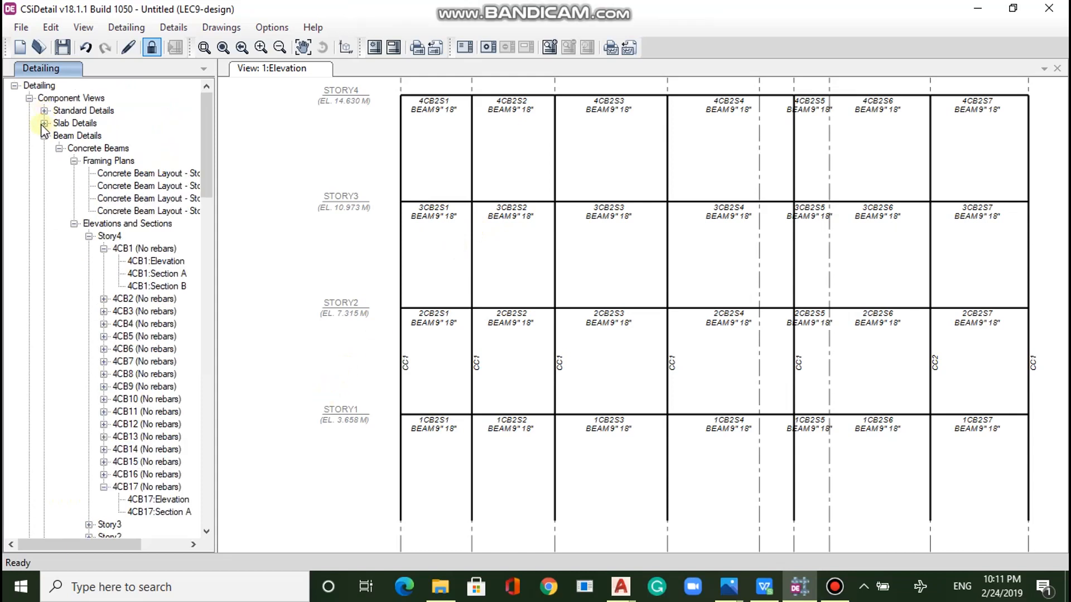
Expand the slab details, display the Story4 rebar cage in 3D and examine its overall bar layout.
left_click(44, 124)
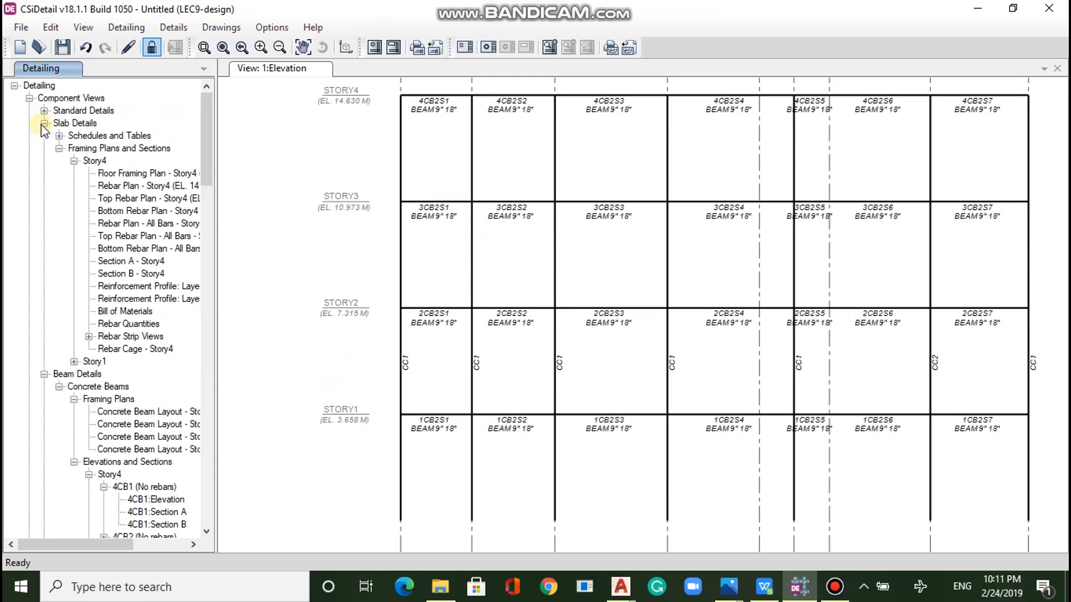
double_click(135, 350)
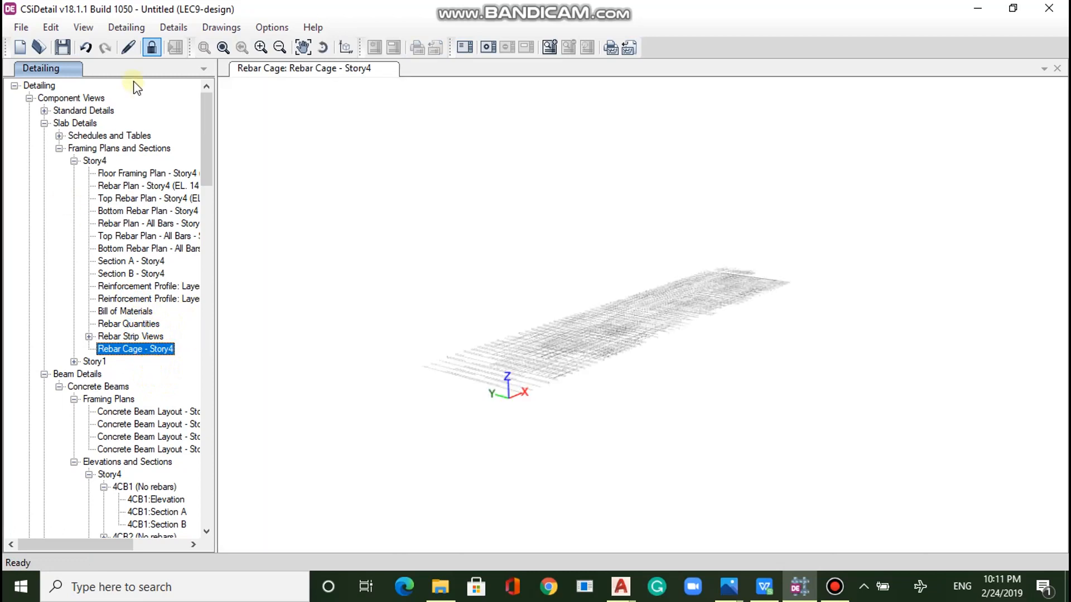
left_click_drag(487, 373, 521, 382)
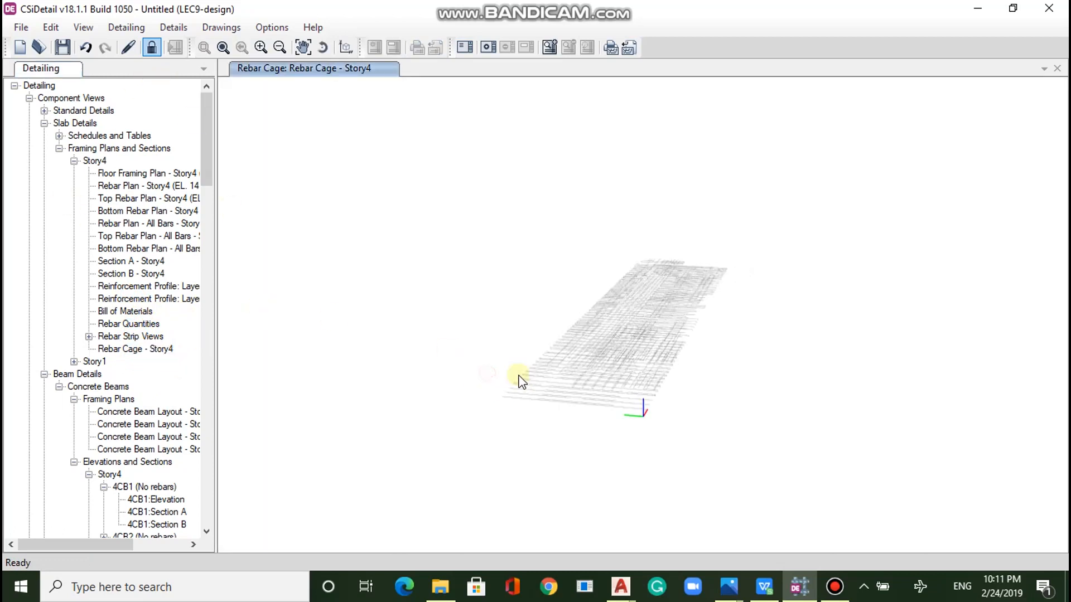
scroll(589, 381, "up", 6)
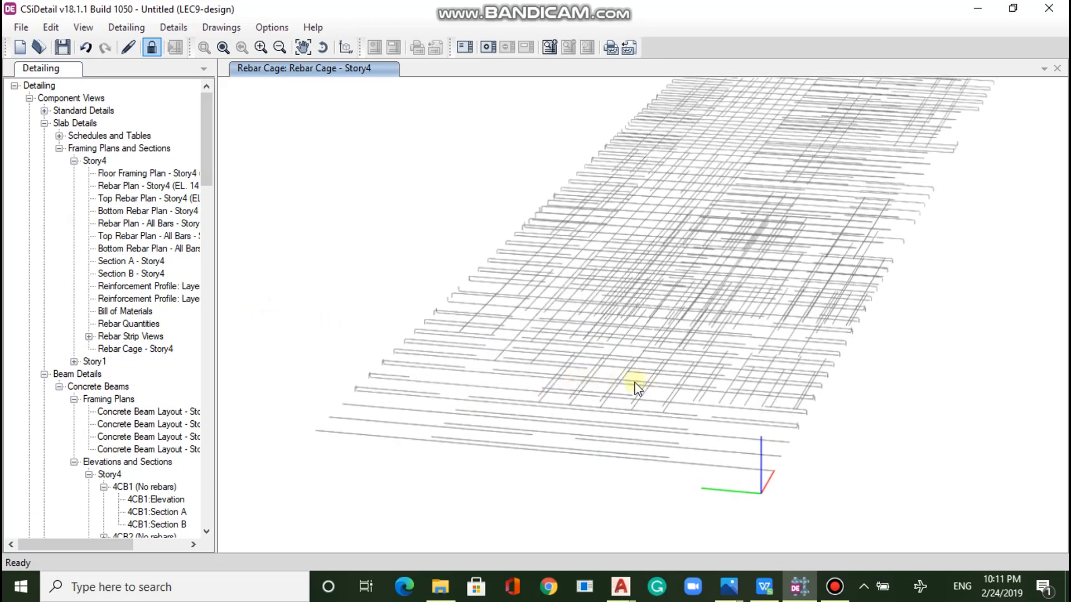
middle_click_drag(747, 400, 474, 348)
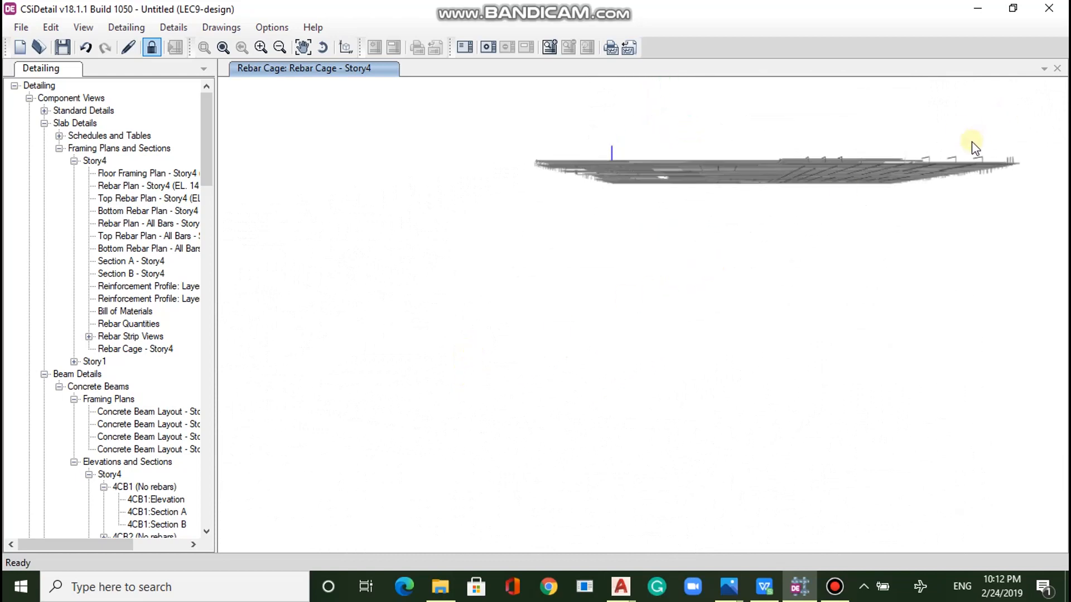
Examine the bent bar ends and layer arrangement of the Story4 rebar cage up close from the side.
scroll(966, 144, "up", 4)
scroll(965, 143, "up", 1)
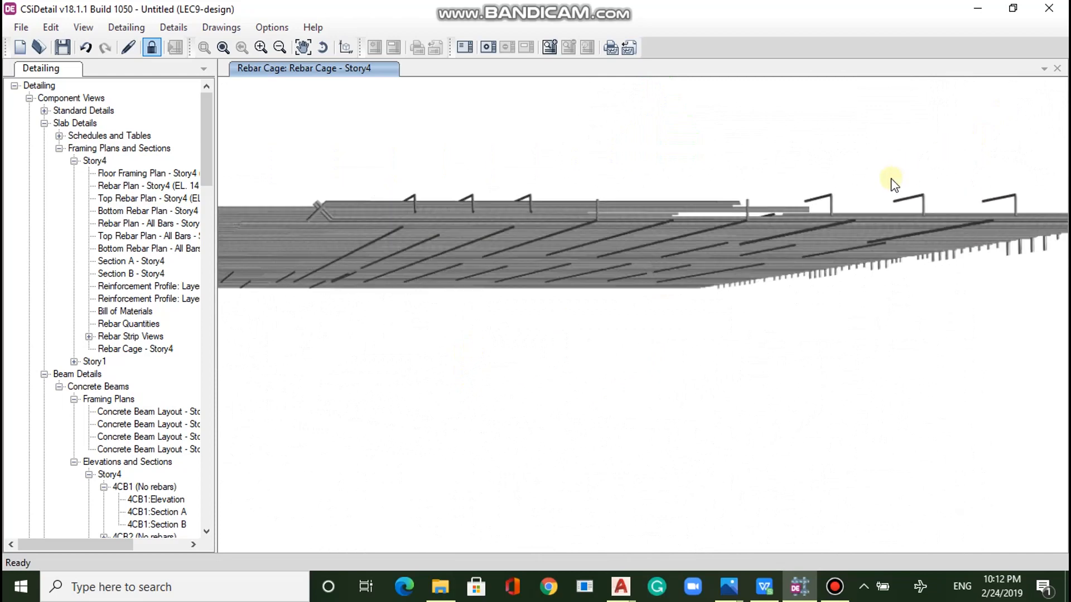
scroll(813, 220, "up", 2)
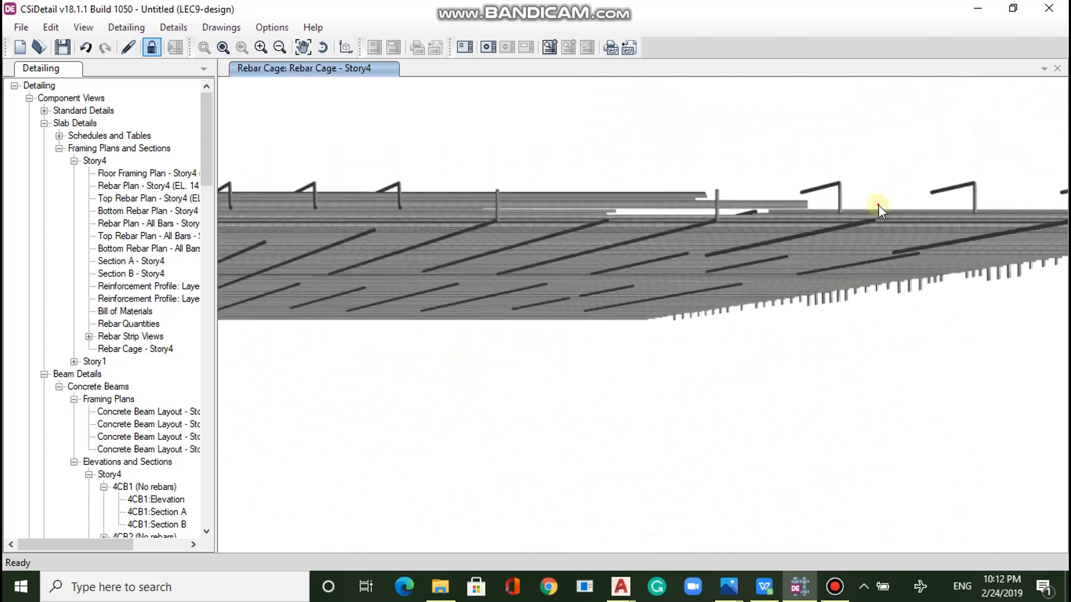
scroll(879, 206, "up", 2)
scroll(880, 215, "up", 2)
mouse_move(879, 215)
middle_mouse_down()
mouse_move(829, 211)
mouse_move(868, 211)
middle_mouse_up()
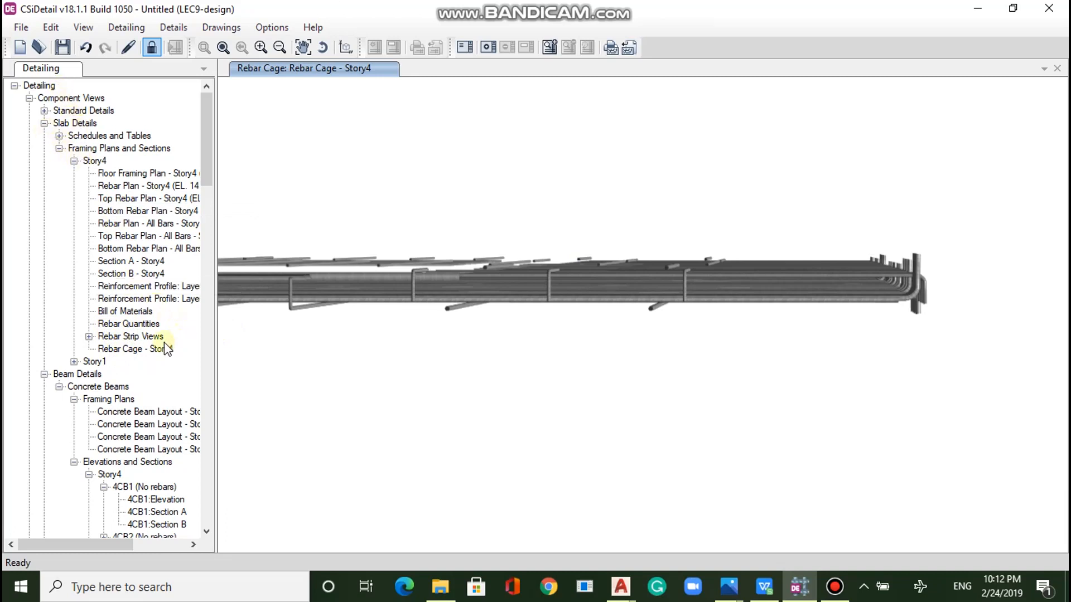
Expand the rebar strip views under the Story4 slab framing plans to list its design strips.
left_click(143, 349)
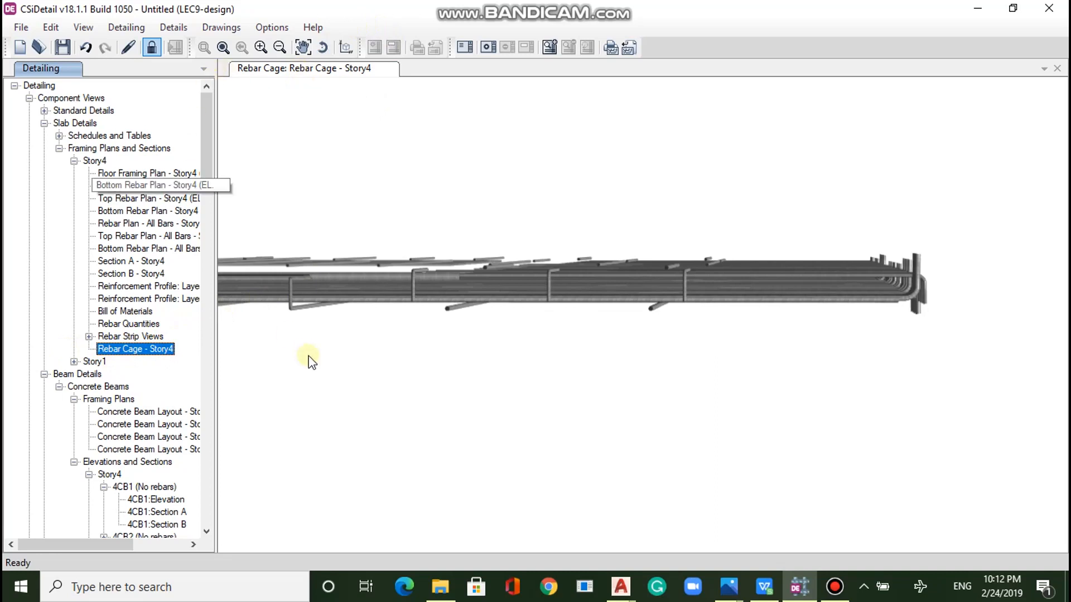
left_click(123, 337)
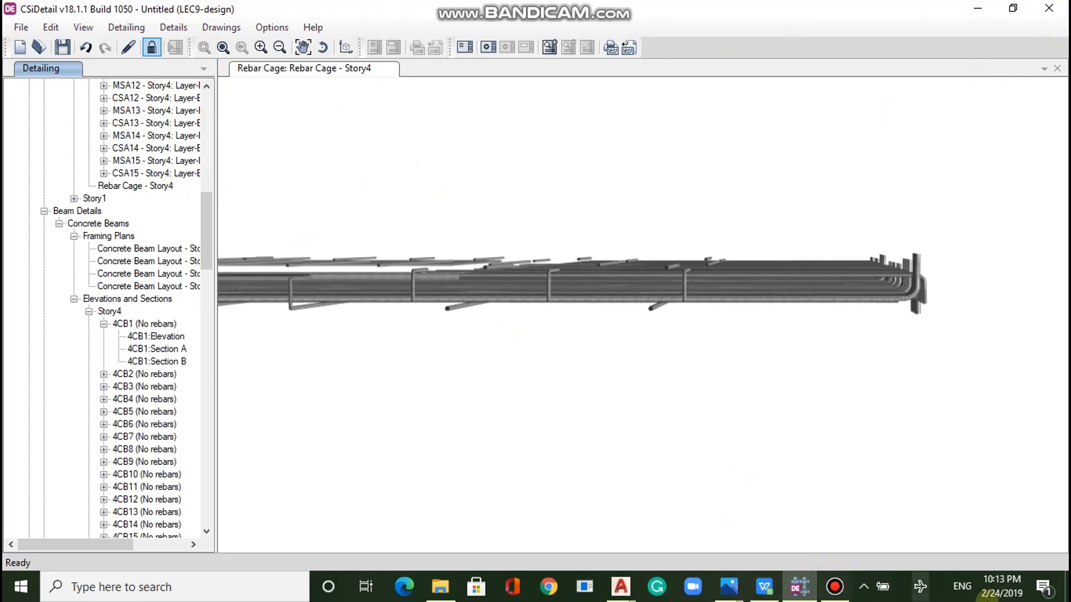
left_click(1067, 601)
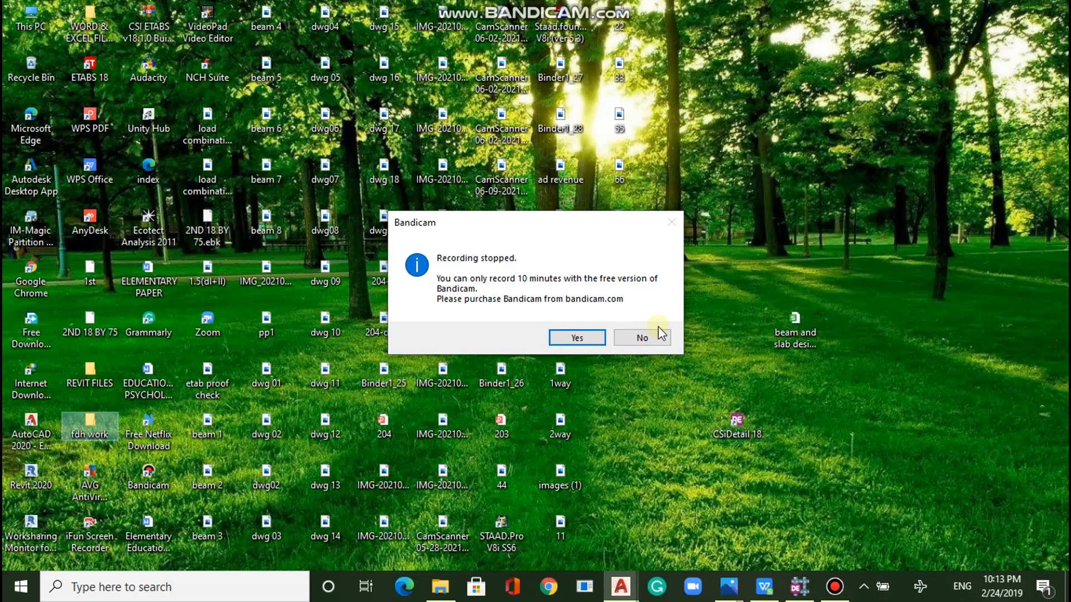
left_click(641, 337)
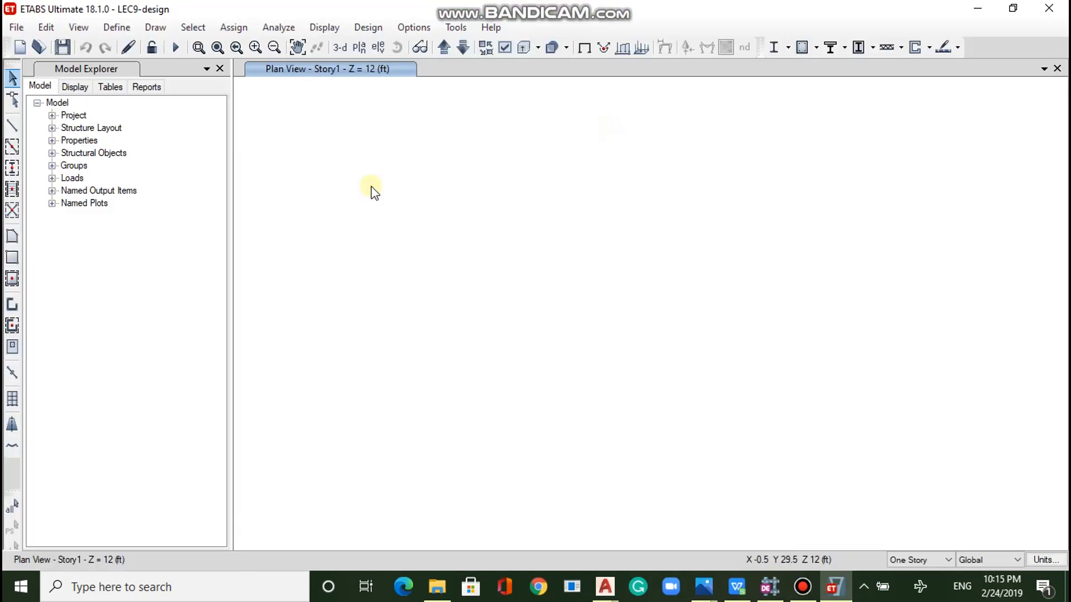
Fit the Story1 plan of the LEC9-design model to the ETABS view and check the available Concrete Frame Design commands.
left_click(198, 47)
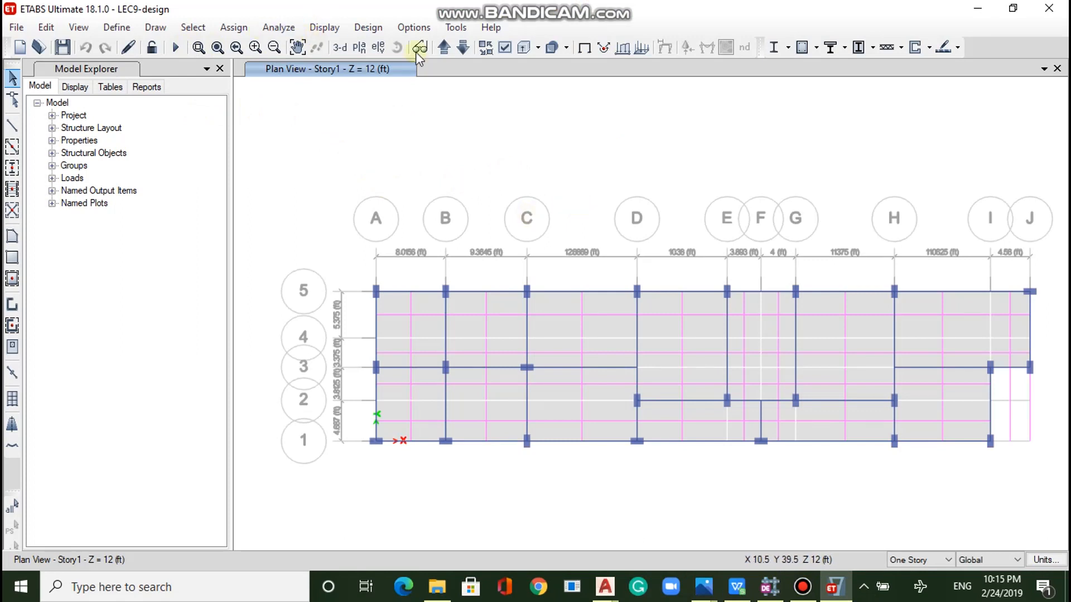
left_click(249, 29)
left_click(382, 30)
left_click(383, 30)
left_click(380, 29)
left_click(378, 29)
mouse_move(502, 66)
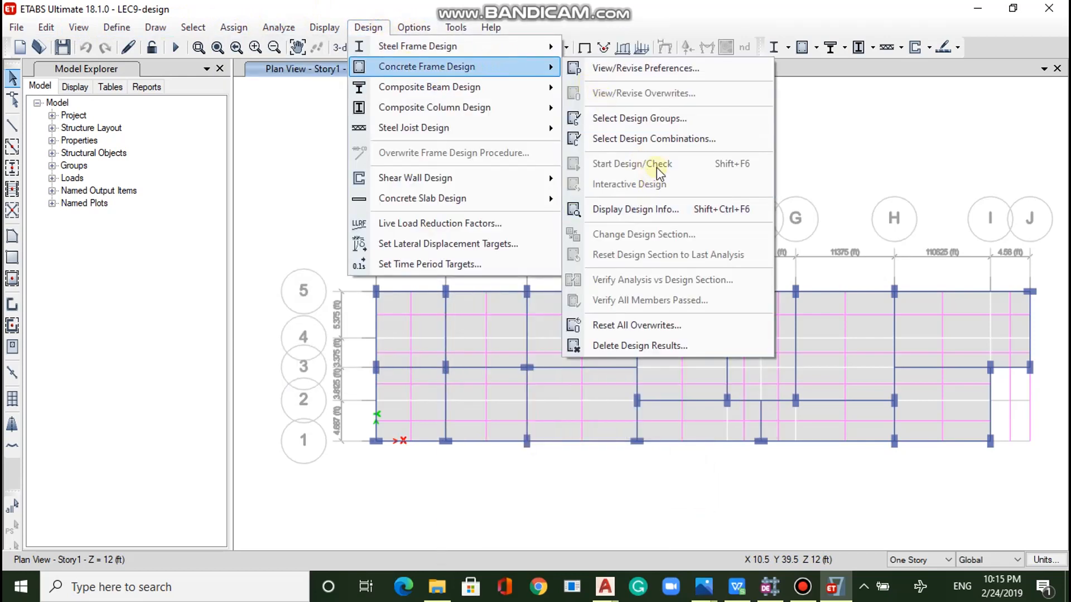
left_click(801, 167)
left_click(48, 26)
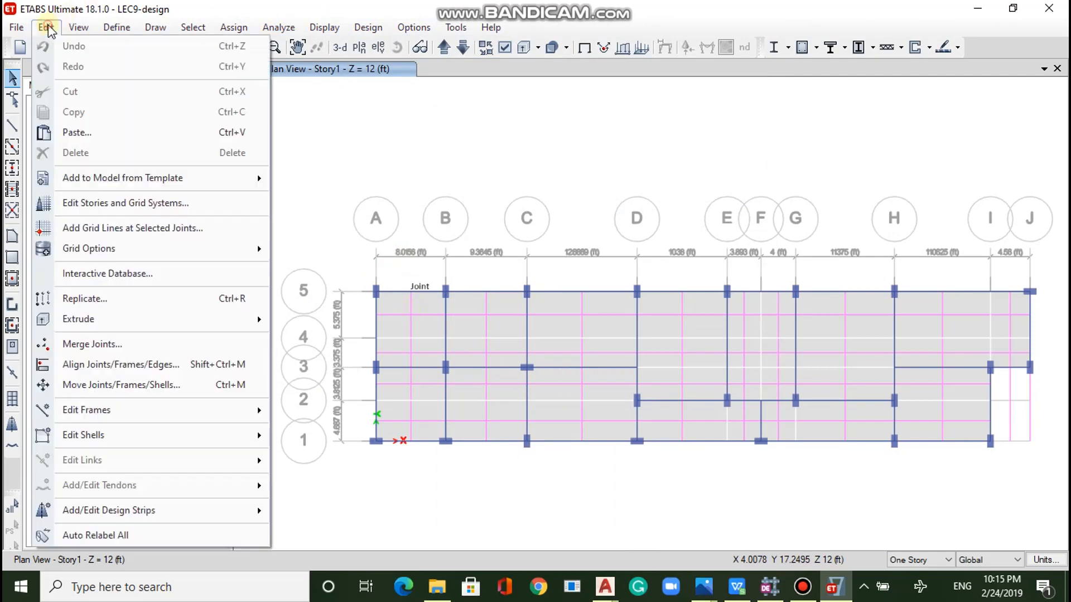
left_click(373, 217)
left_click(52, 115)
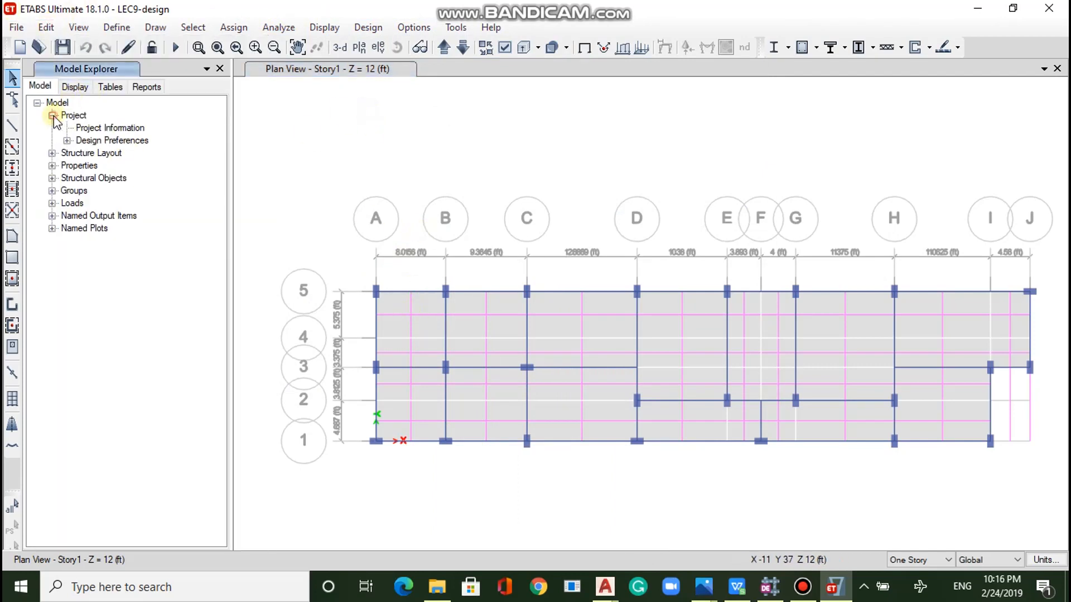
Run the structural analysis, start the concrete frame design/check and inspect the longitudinal reinforcing on the Story1 plan.
left_click(176, 48)
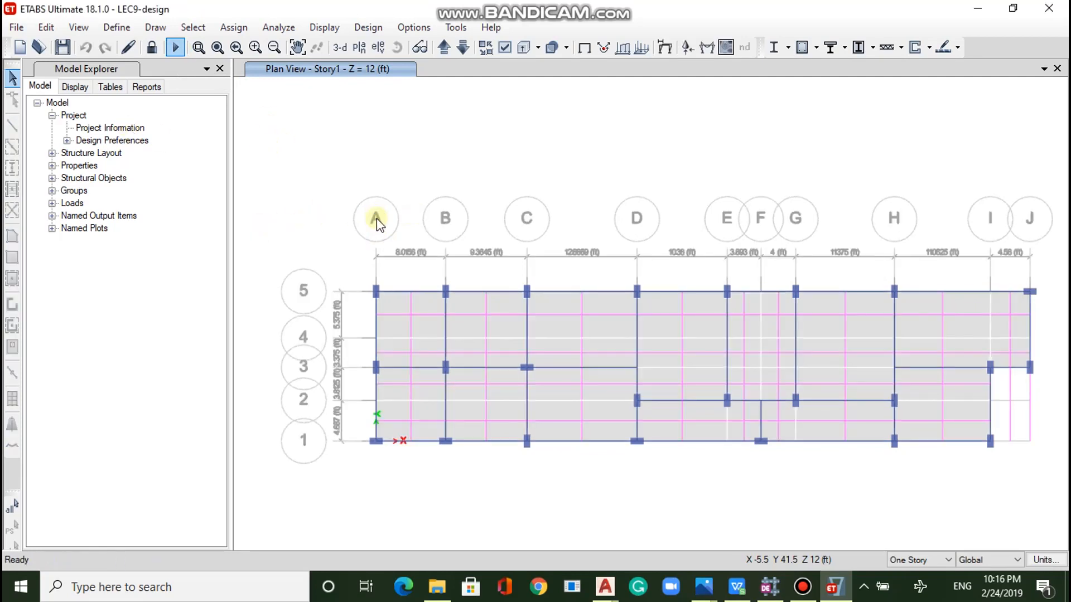
left_click(366, 26)
mouse_move(445, 66)
left_click(611, 163)
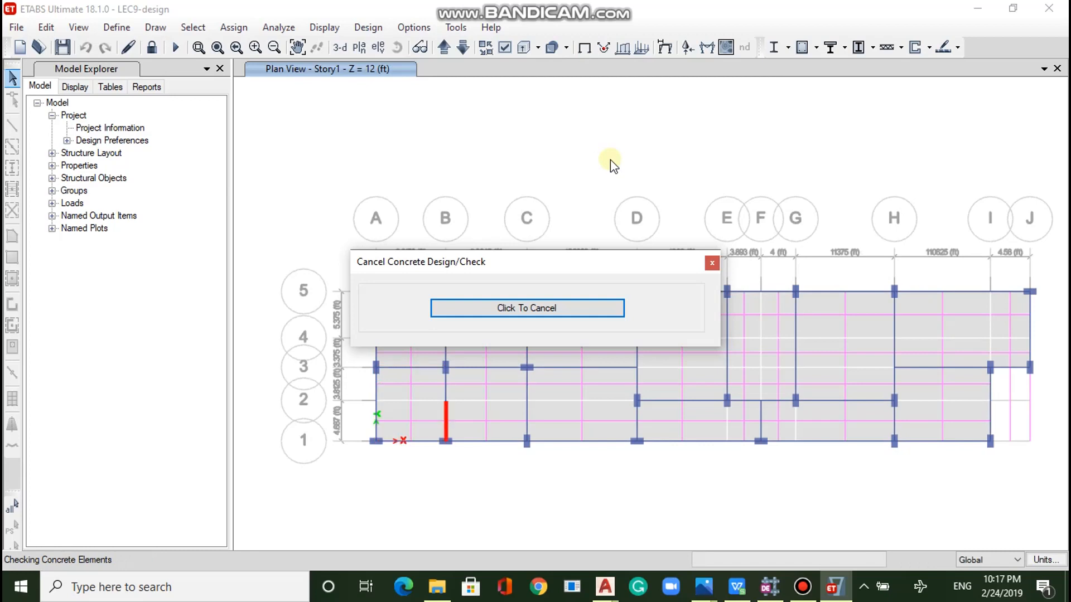
left_click_drag(540, 258, 573, 159)
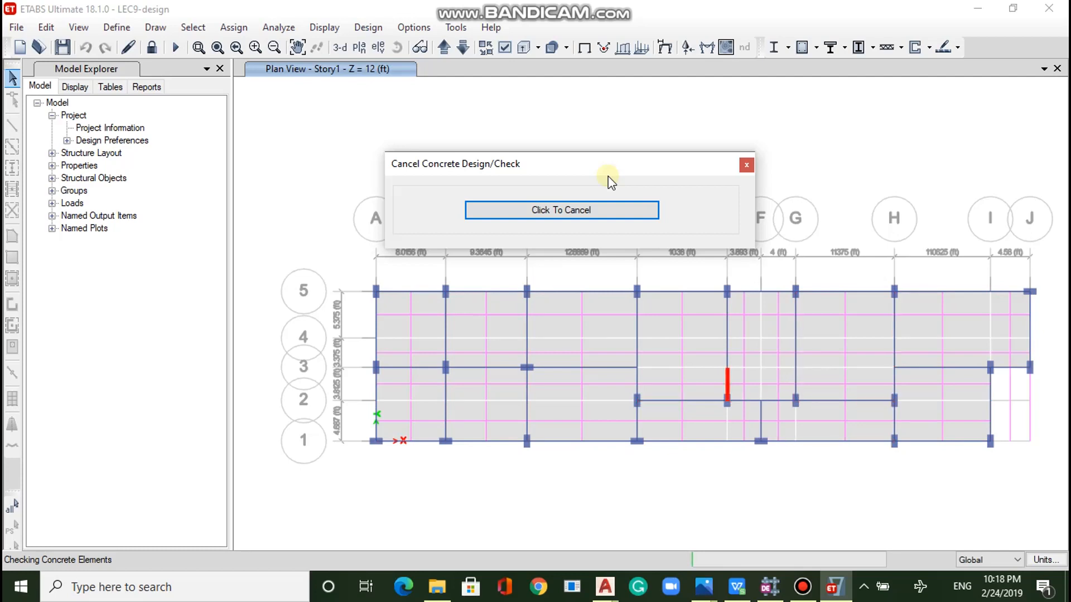
mouse_move(639, 300)
scroll(640, 300, "up", 4)
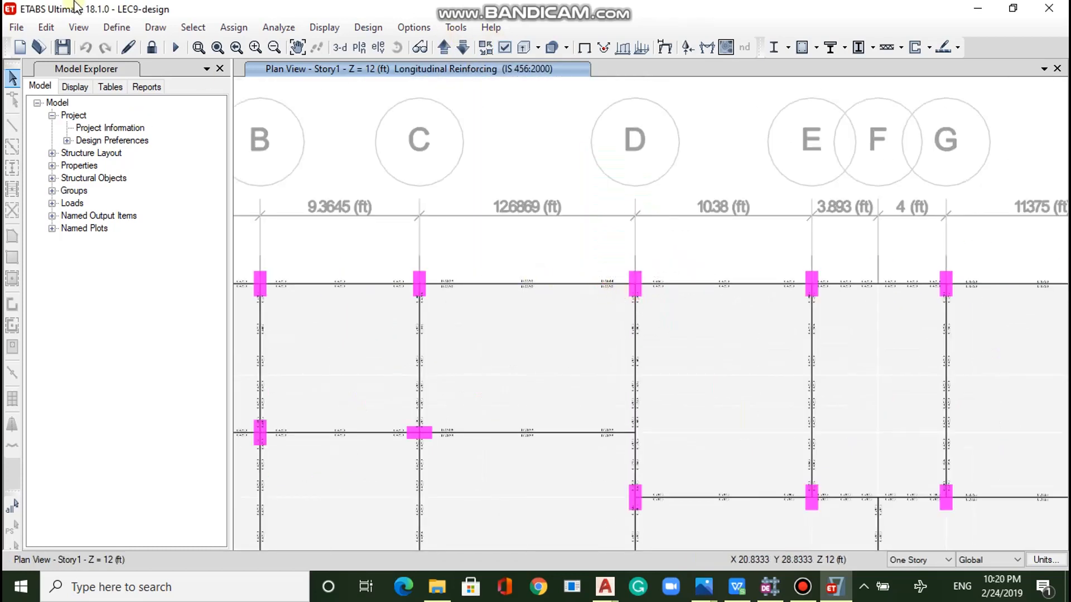
Save the designed model under the new name LEC9-design1 in the fdh work folder.
left_click(19, 31)
left_click(125, 134)
left_click(365, 316)
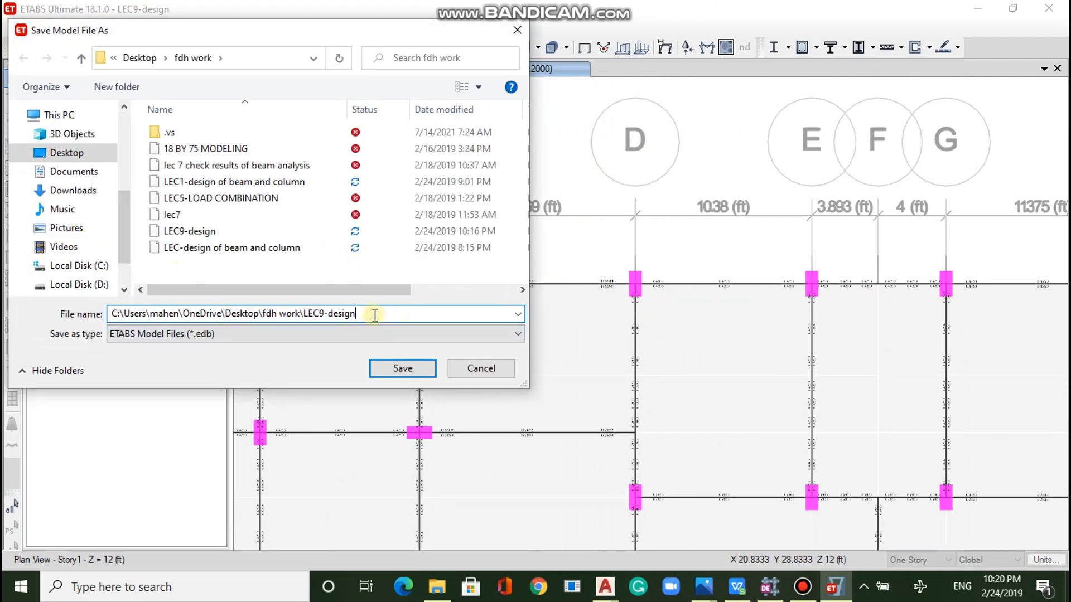
type("1")
left_click(401, 367)
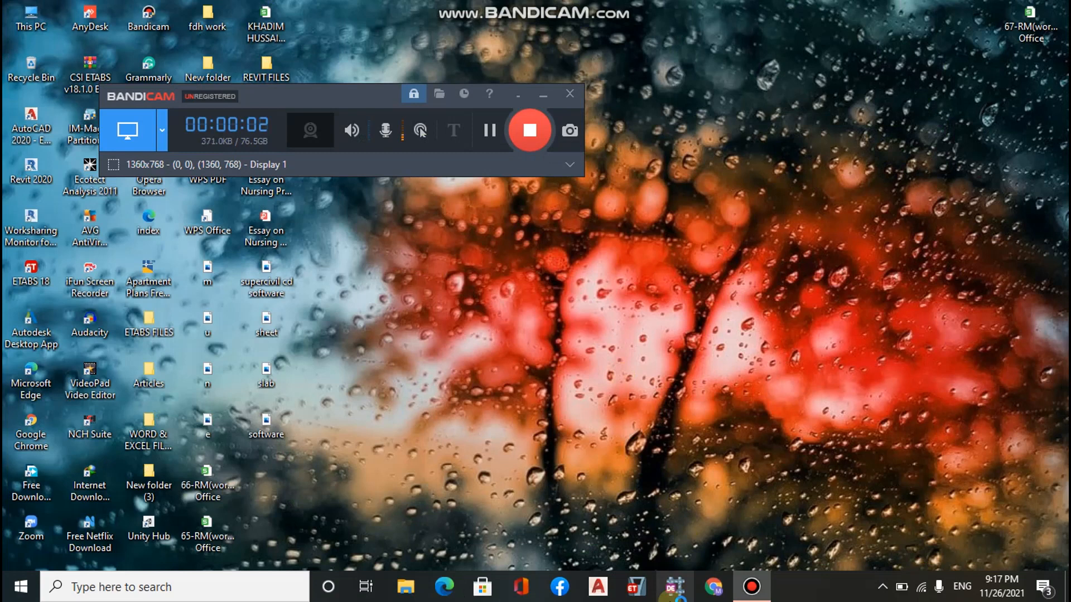
Launch CSiDetail, maximise its window and start a new detailing.
left_click(674, 587)
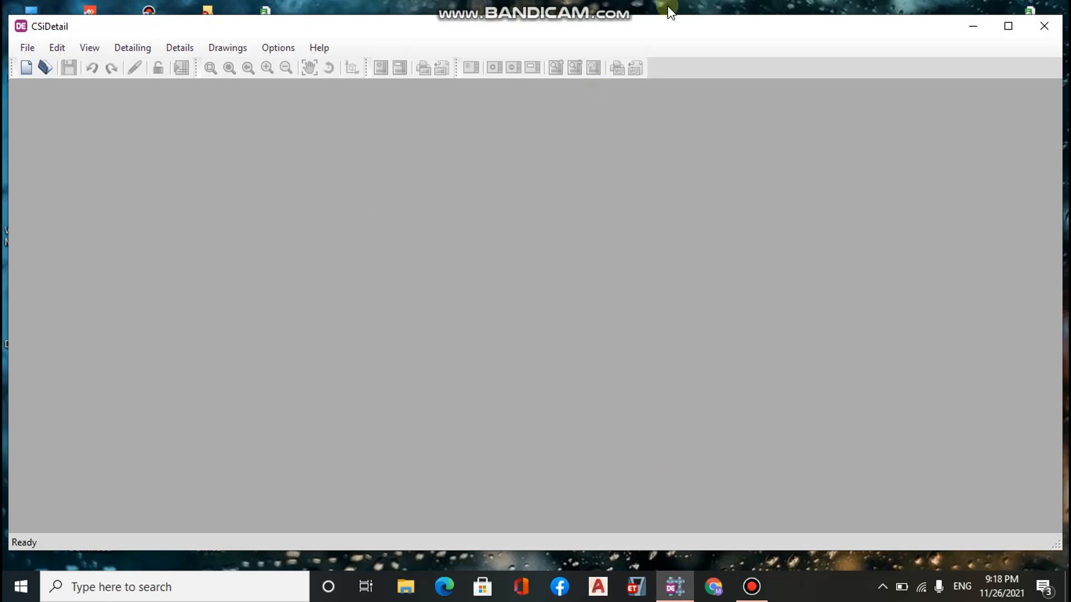
double_click(651, 23)
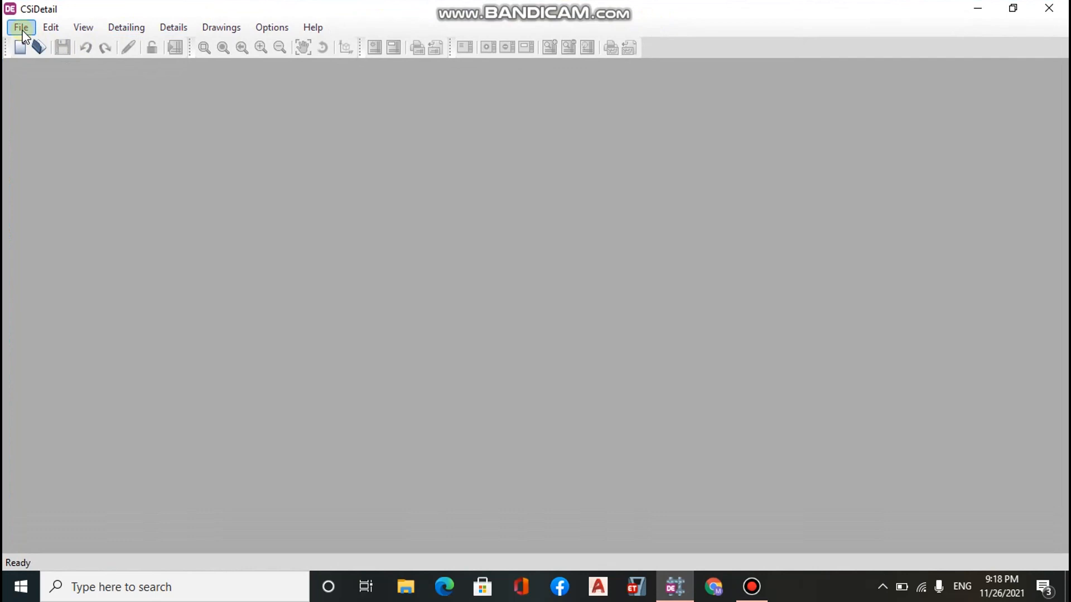
left_click(21, 29)
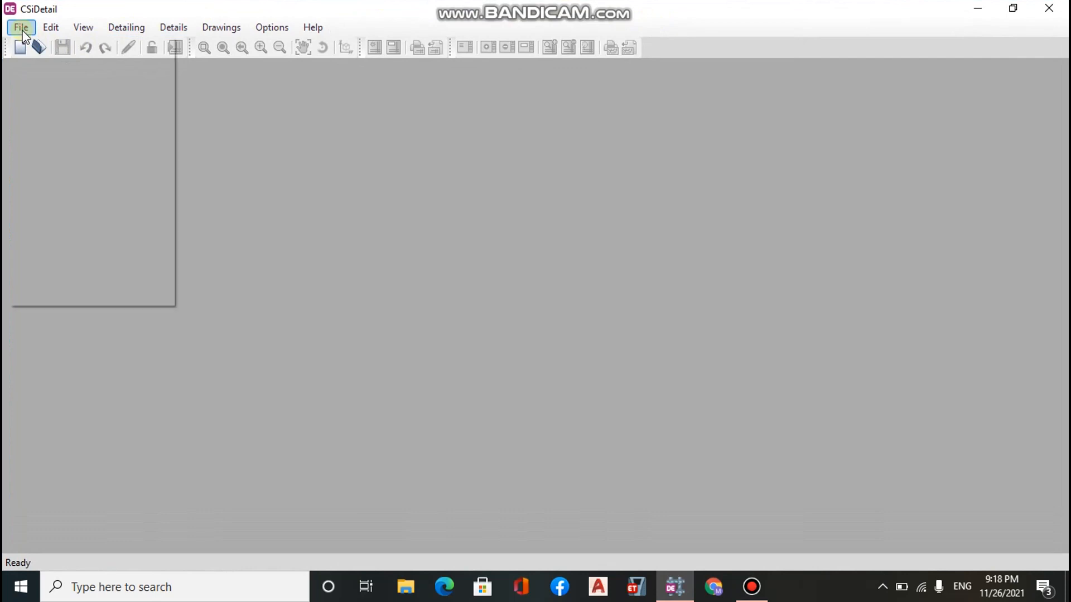
left_click(56, 47)
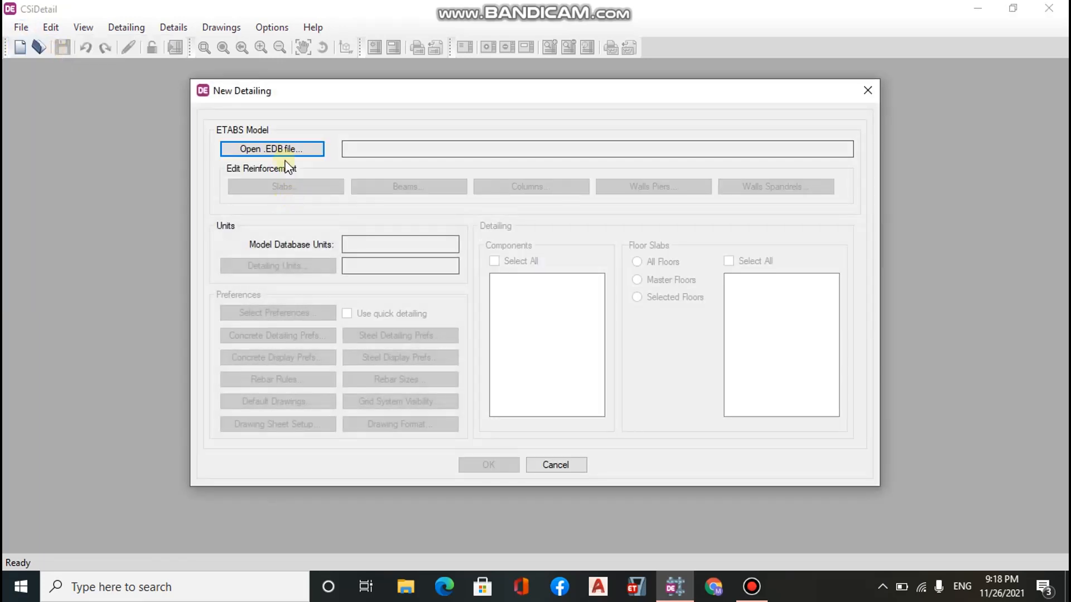
Load the ETABS model LEC9-design11 into the new detailing and accept the import warnings.
left_click(283, 149)
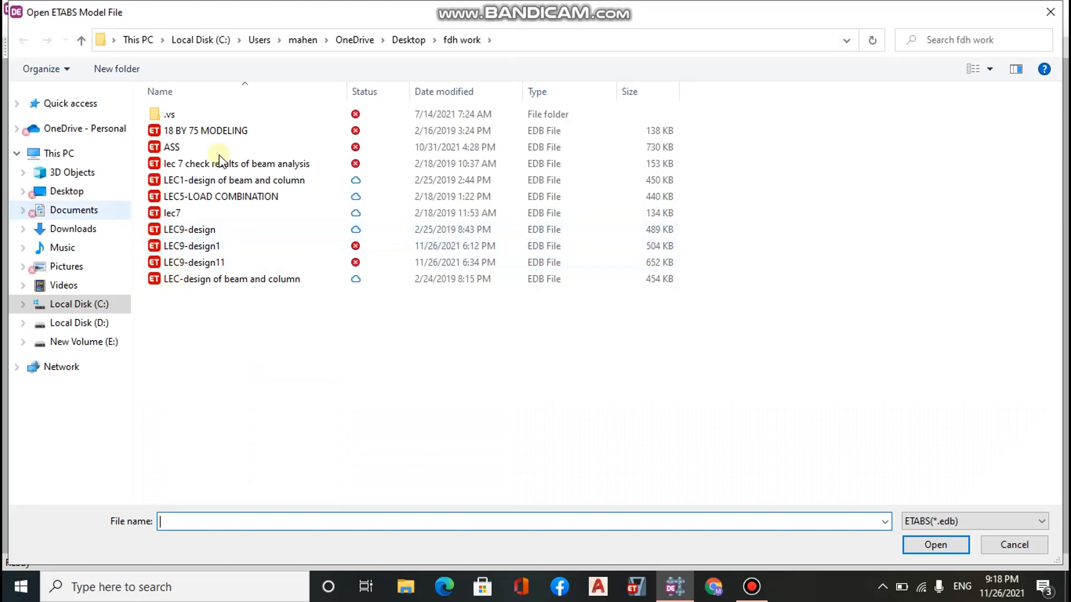
double_click(222, 262)
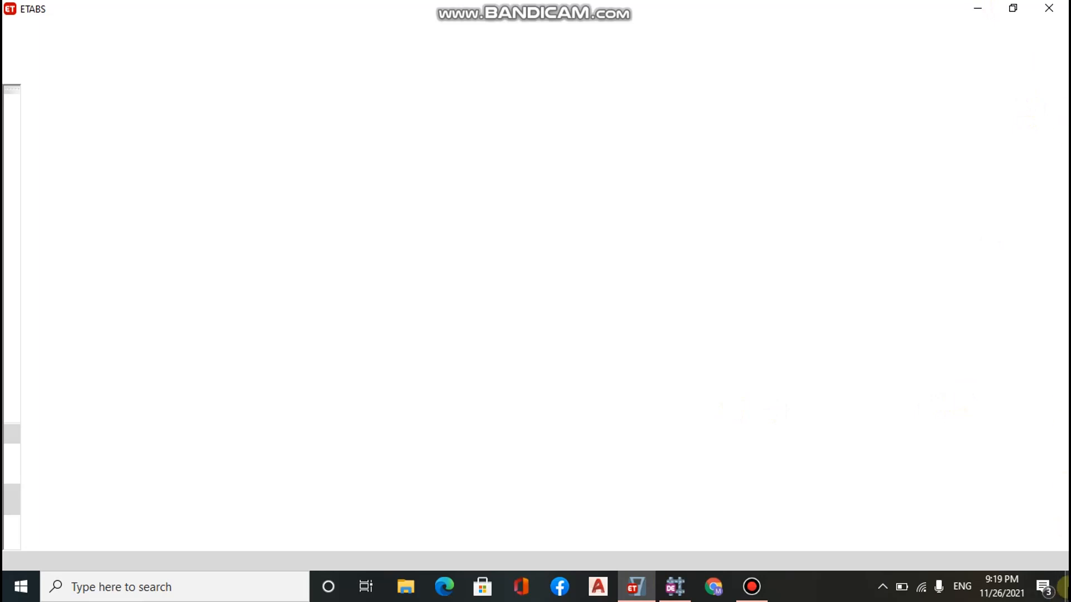
left_click(1066, 599)
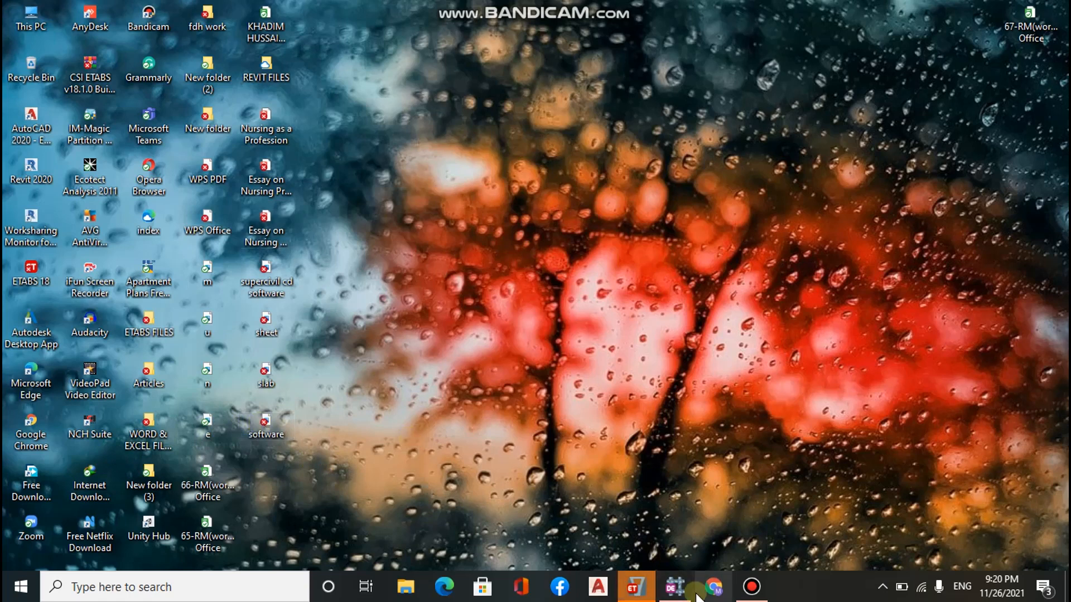
left_click(669, 592)
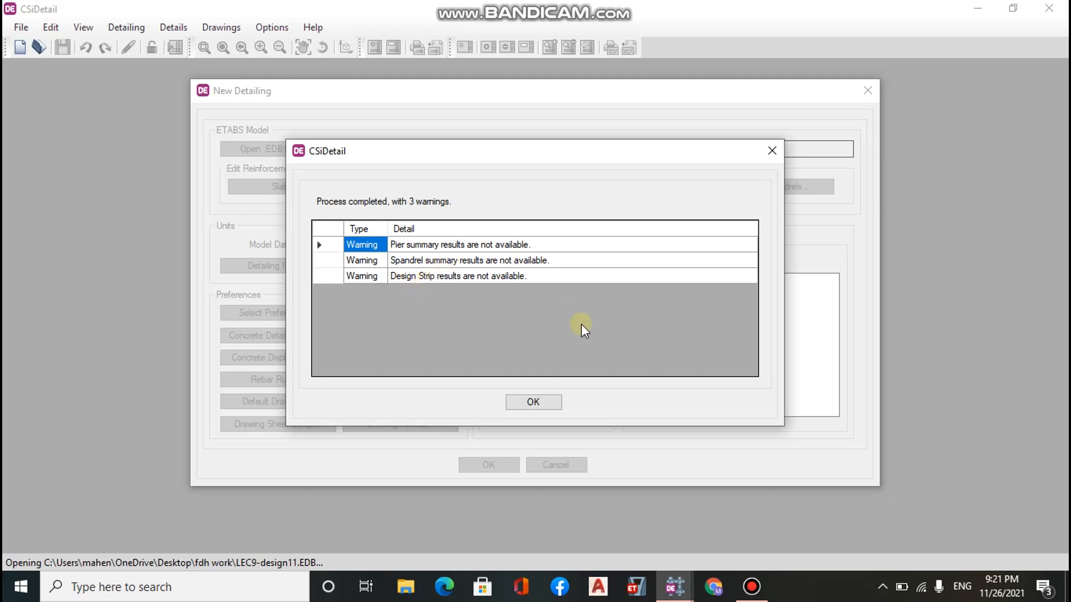
left_click(534, 405)
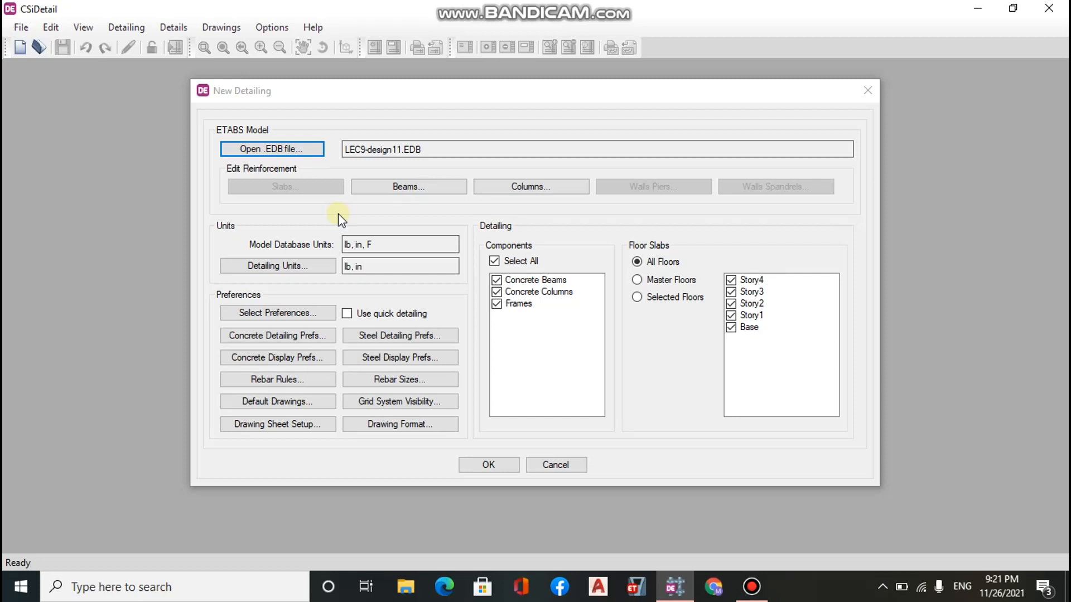
Set the detailing units to kN and m.
left_click(317, 267)
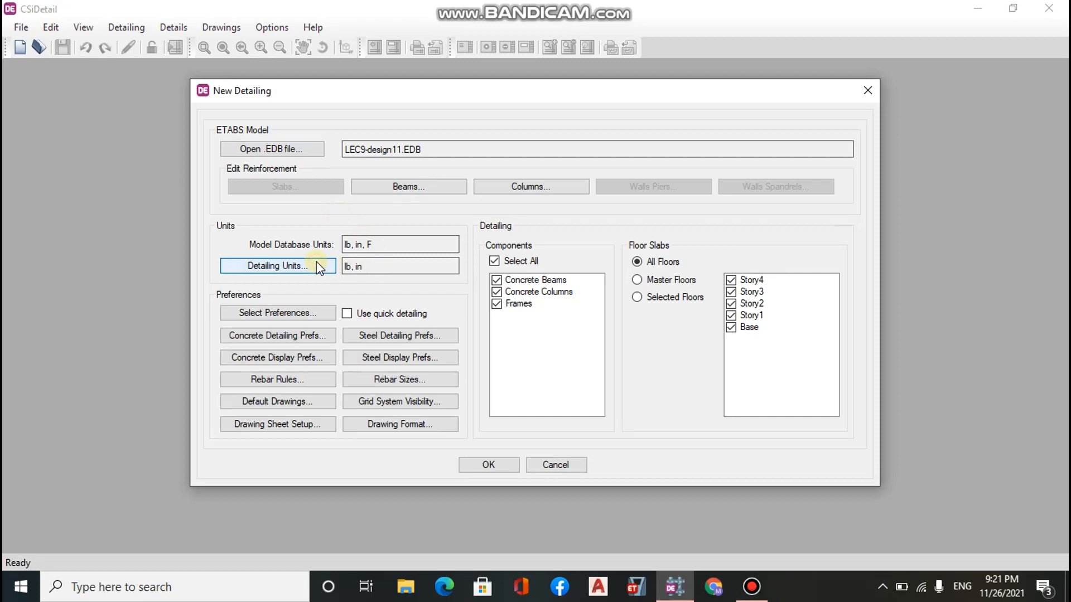
left_click(316, 266)
left_click(463, 193)
left_click(449, 216)
left_click(502, 408)
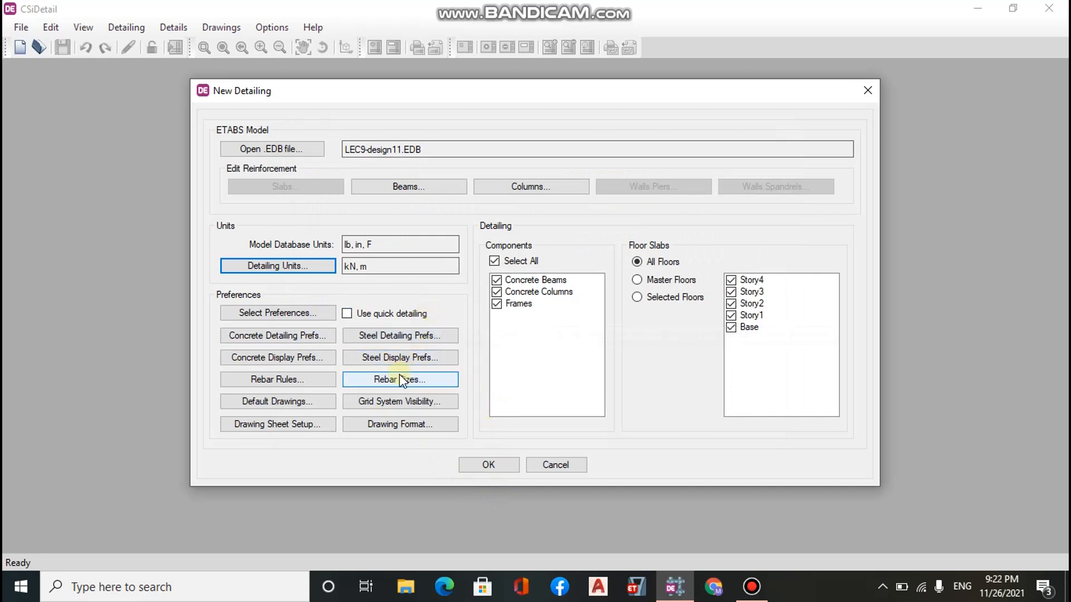
Review the reinforcing bar sizes in the current bar set.
left_click(413, 382)
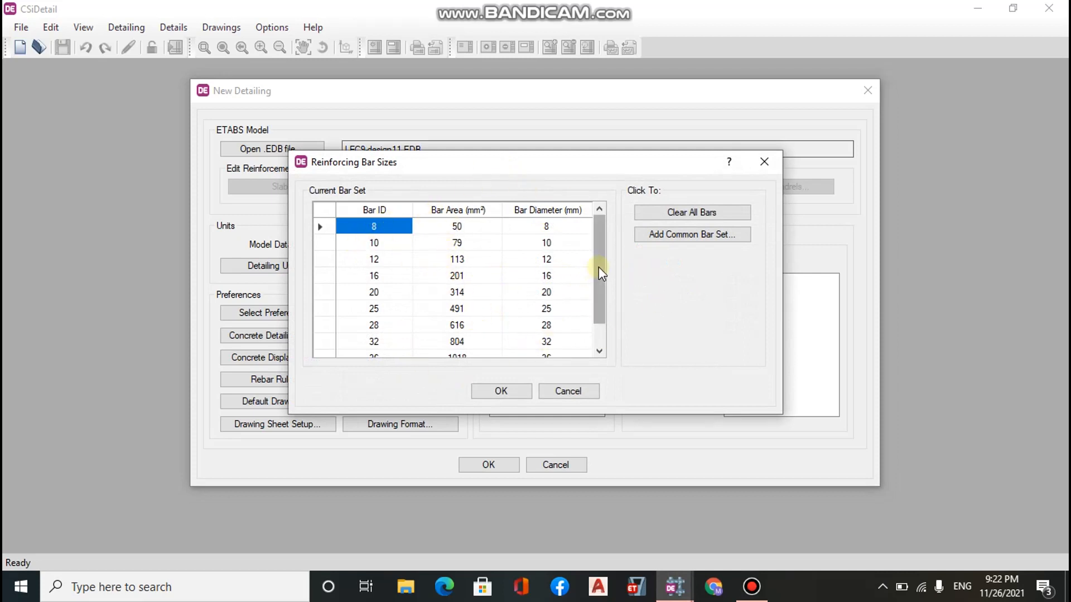
left_click(551, 390)
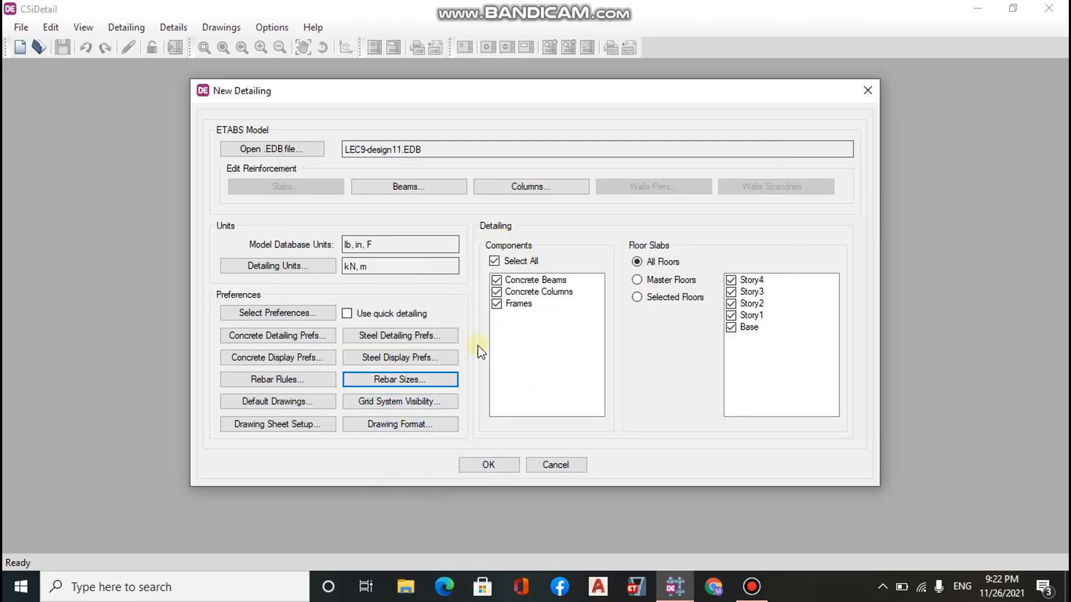
Generate the new detailing for all components and floors, and display the Story3 floor framing plan.
left_click(488, 465)
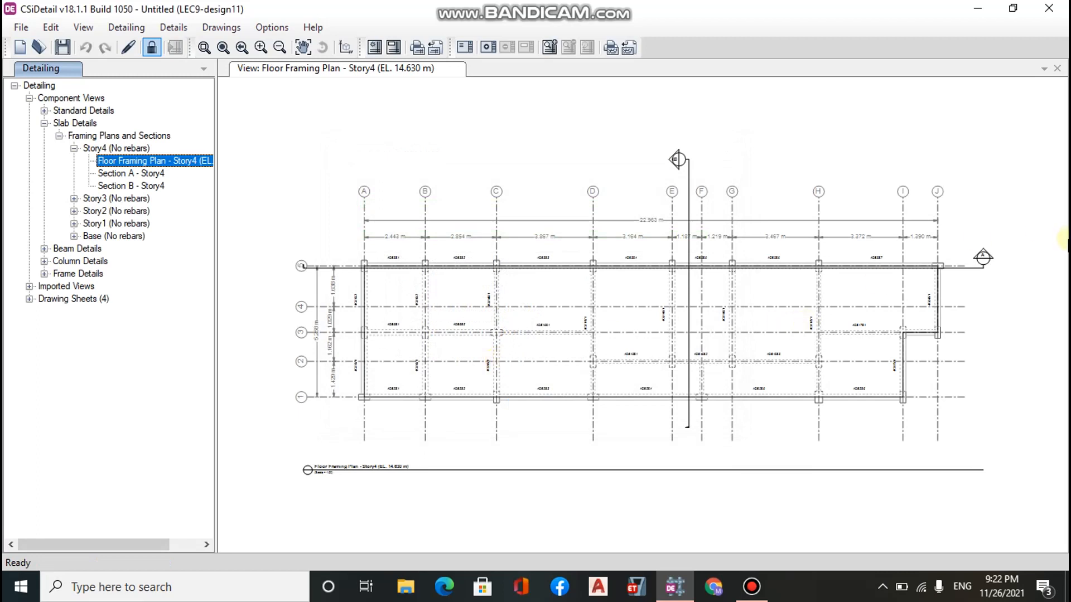
left_click(74, 199)
double_click(129, 211)
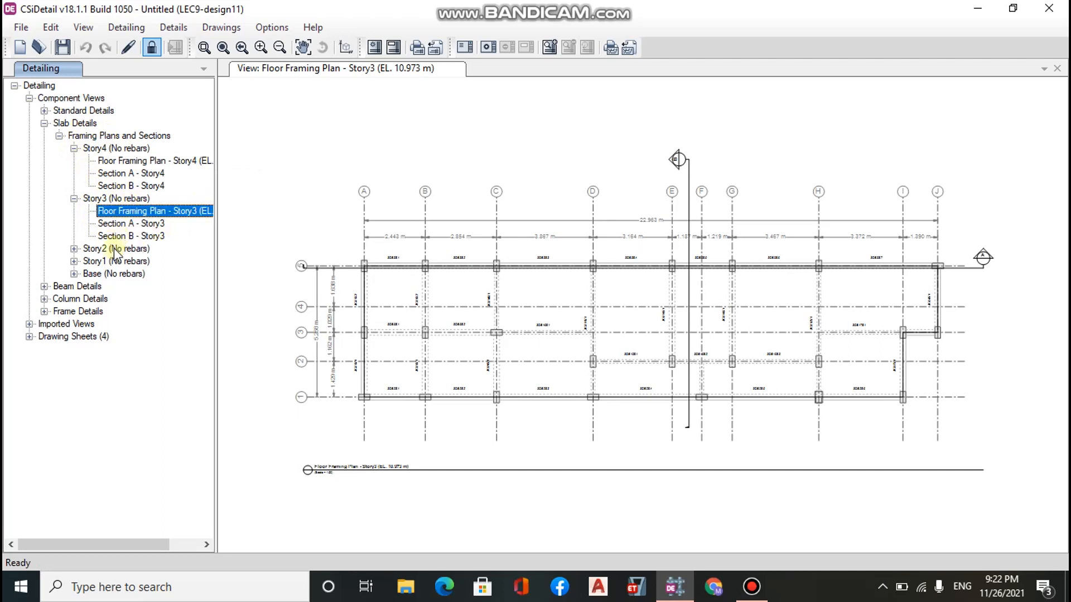
Display the Story4 concrete beam layout and examine the beam labels near its upper-left grid bays.
left_click(44, 286)
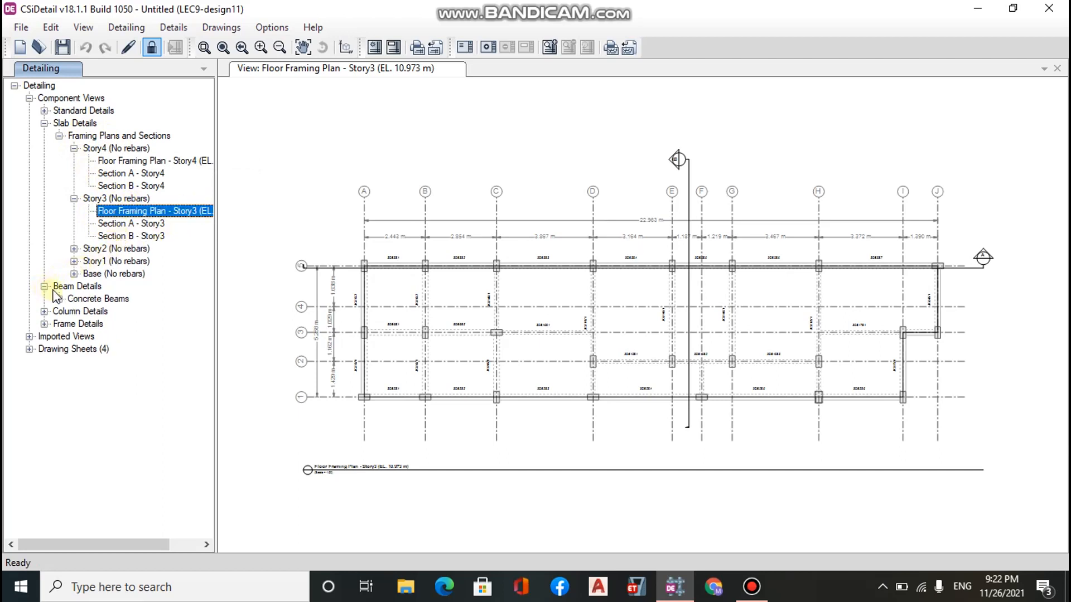
left_click(58, 299)
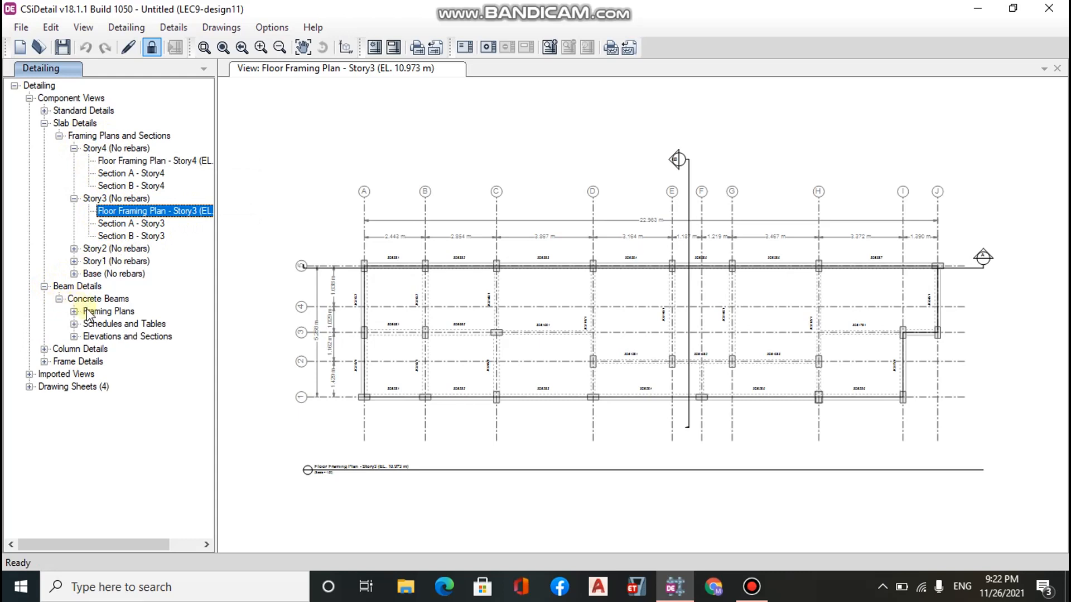
left_click(74, 312)
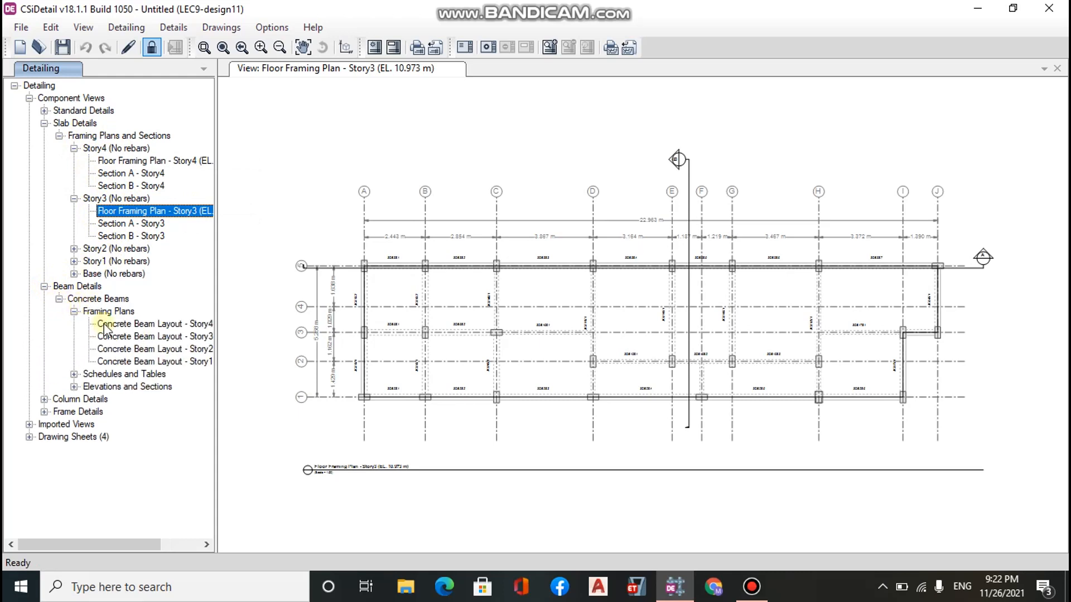
left_click(147, 326)
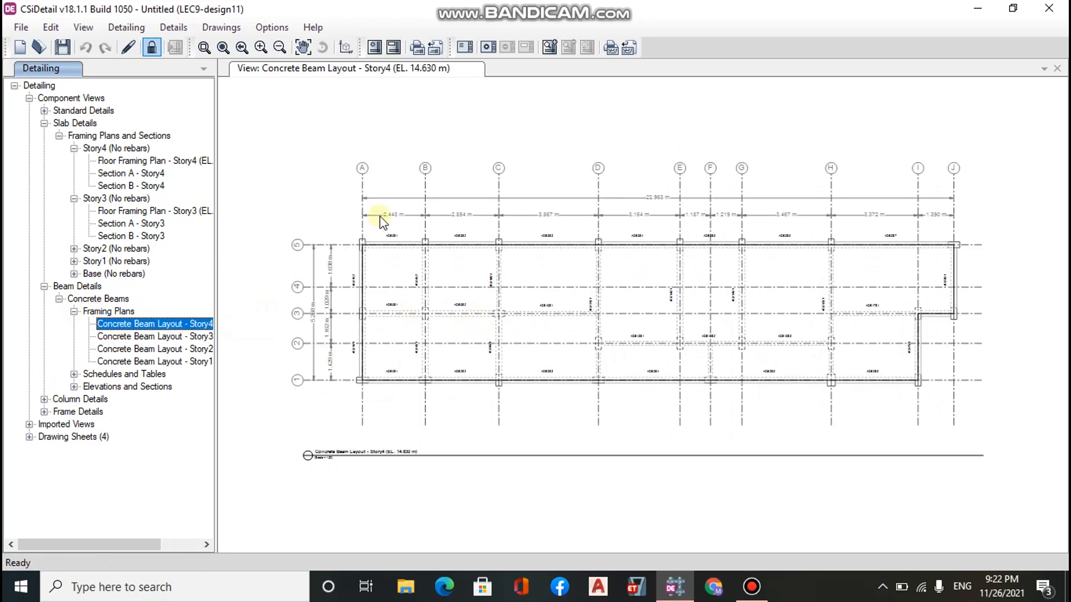
scroll(356, 240, "up", 5)
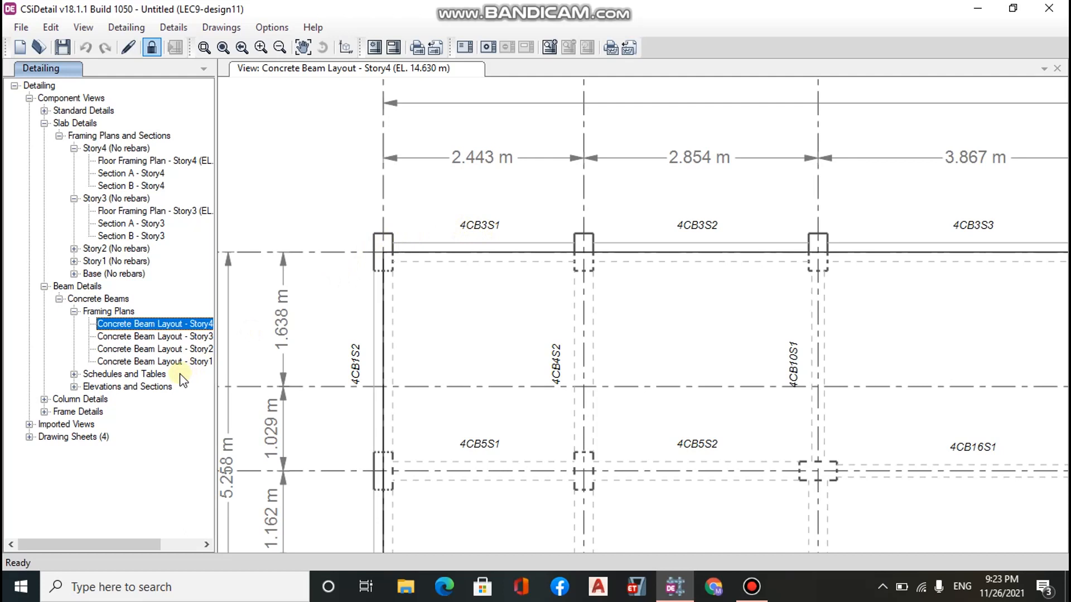
Examine the spans, section sizes and longitudinal bars in Concrete Beam Rebar Table 1 of 3.
left_click(74, 374)
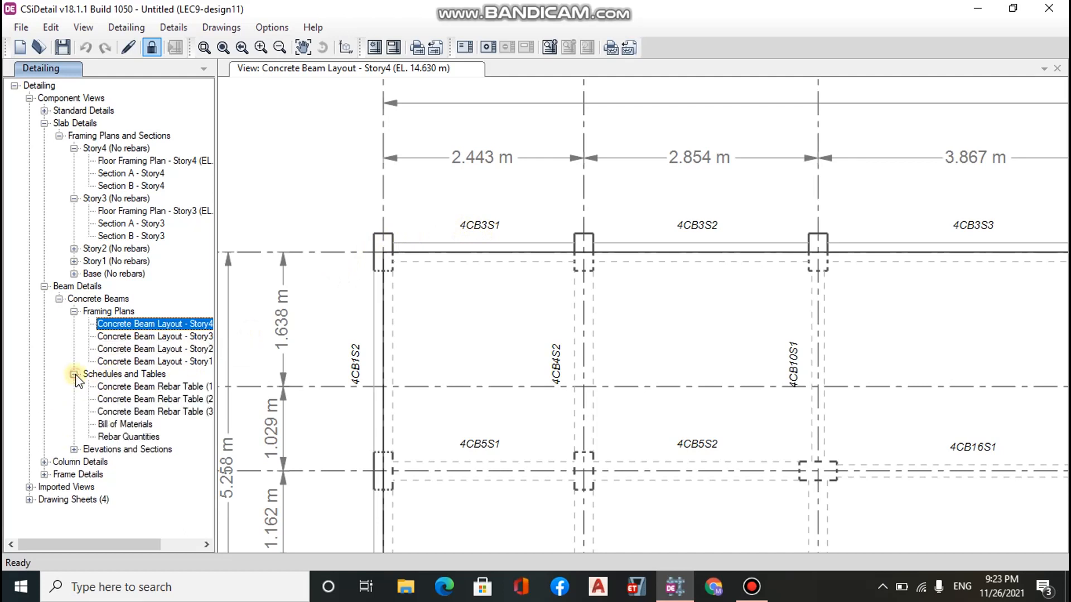
left_click(113, 387)
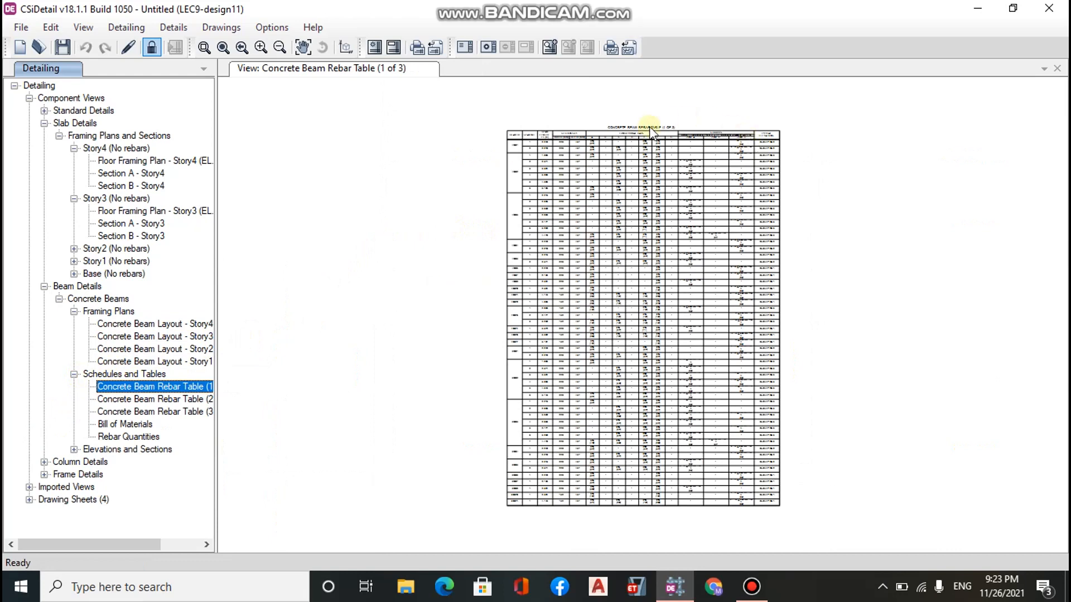
scroll(532, 146, "up", 5)
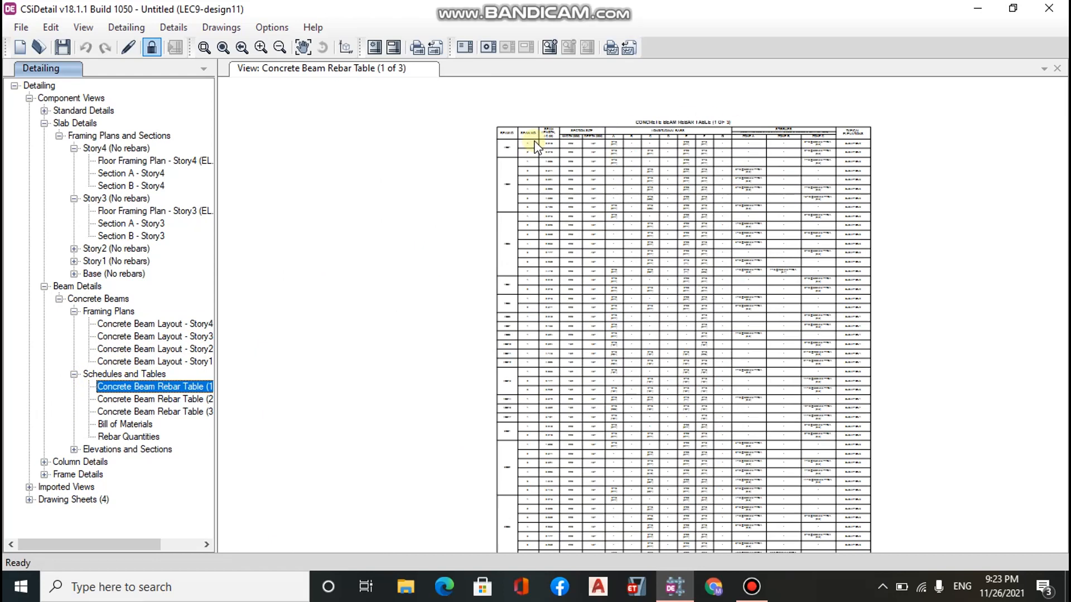
scroll(528, 148, "up", 1)
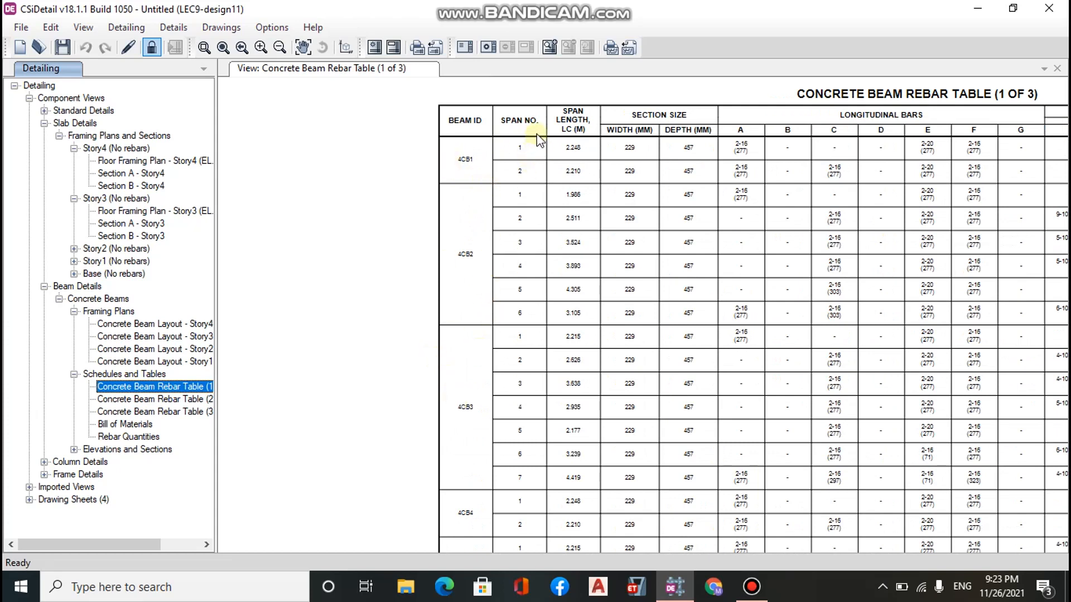
scroll(538, 140, "up", 1)
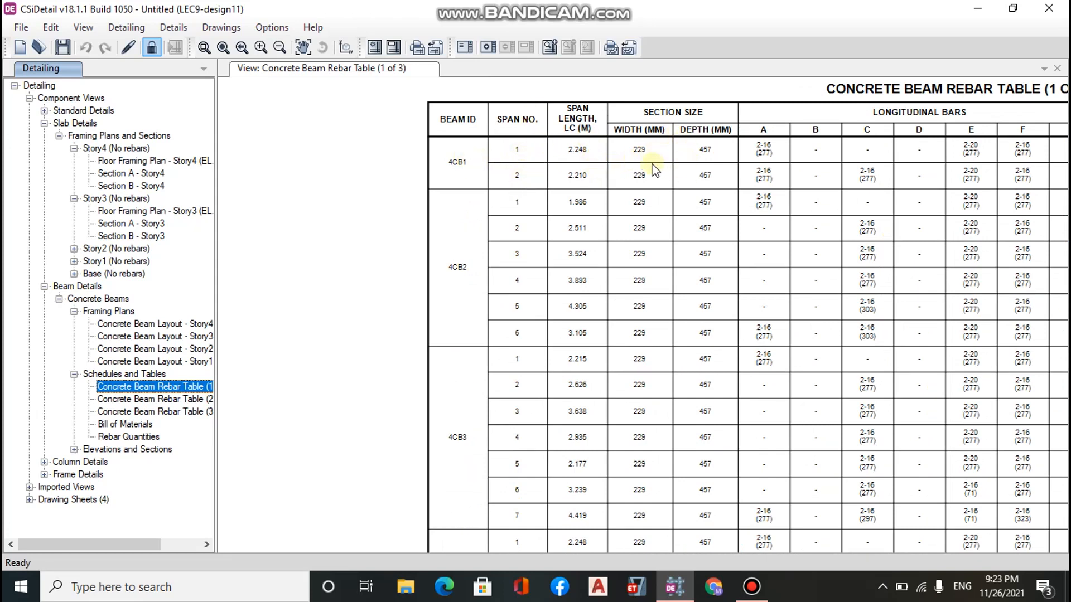
scroll(654, 168, "down", 5)
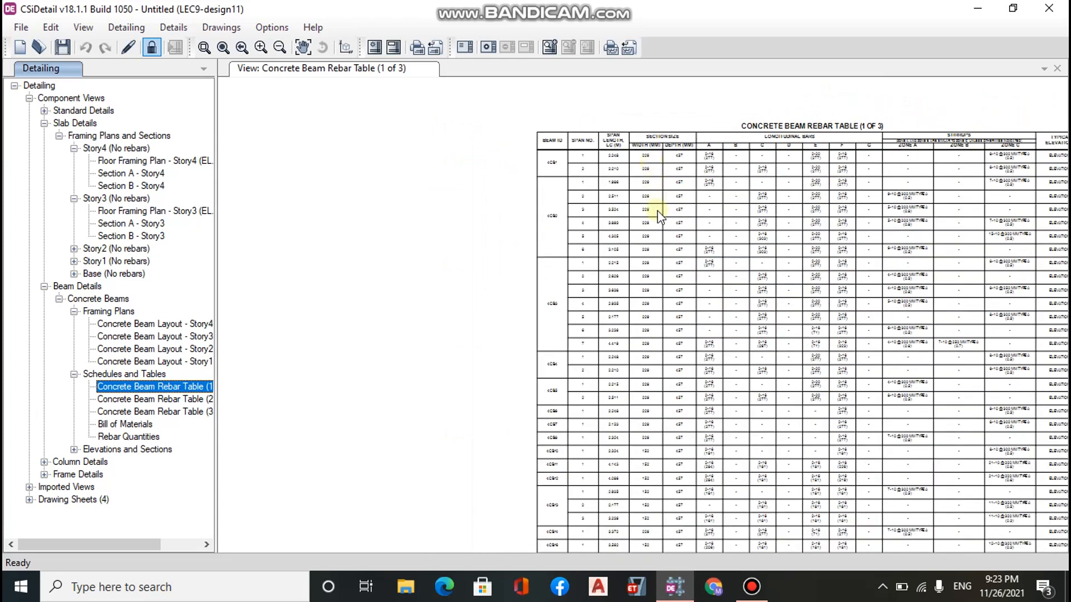
scroll(661, 220, "down", 2)
scroll(664, 226, "up", 1)
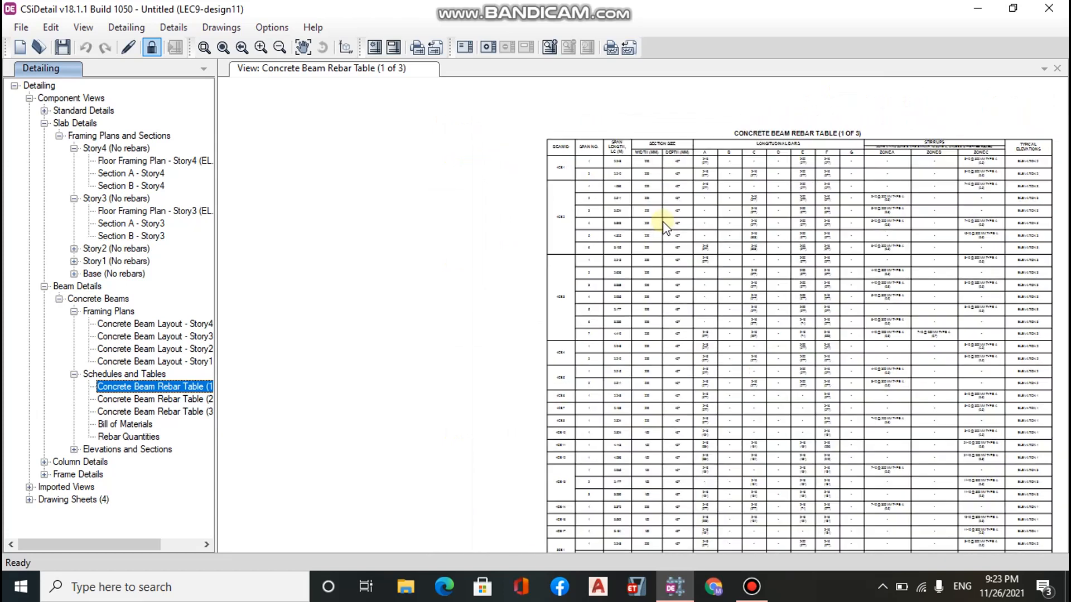
scroll(695, 136, "up", 1)
scroll(695, 136, "up", 1)
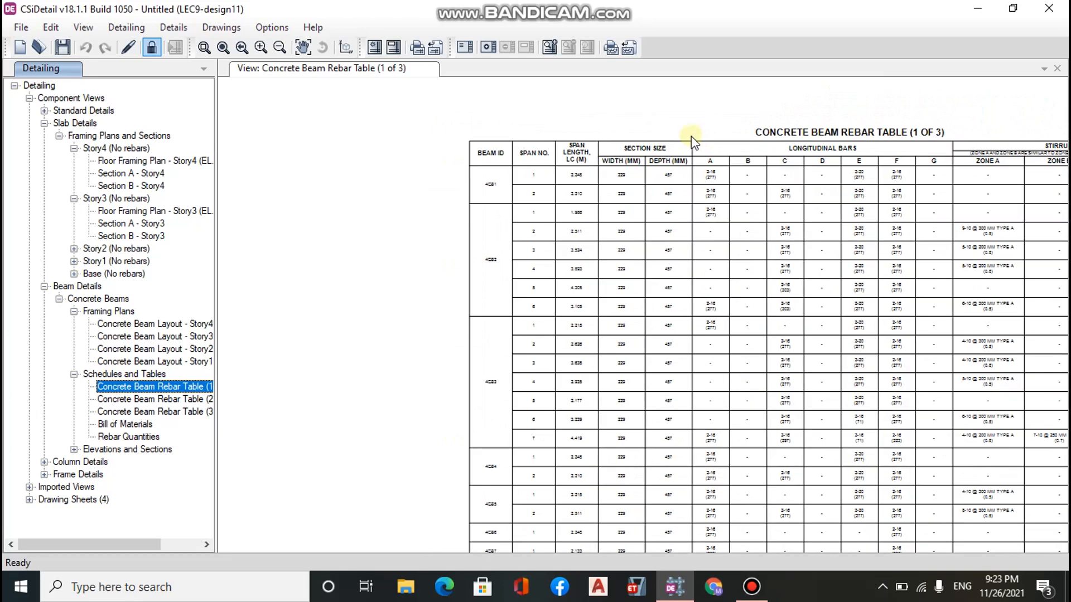
scroll(691, 136, "up", 1)
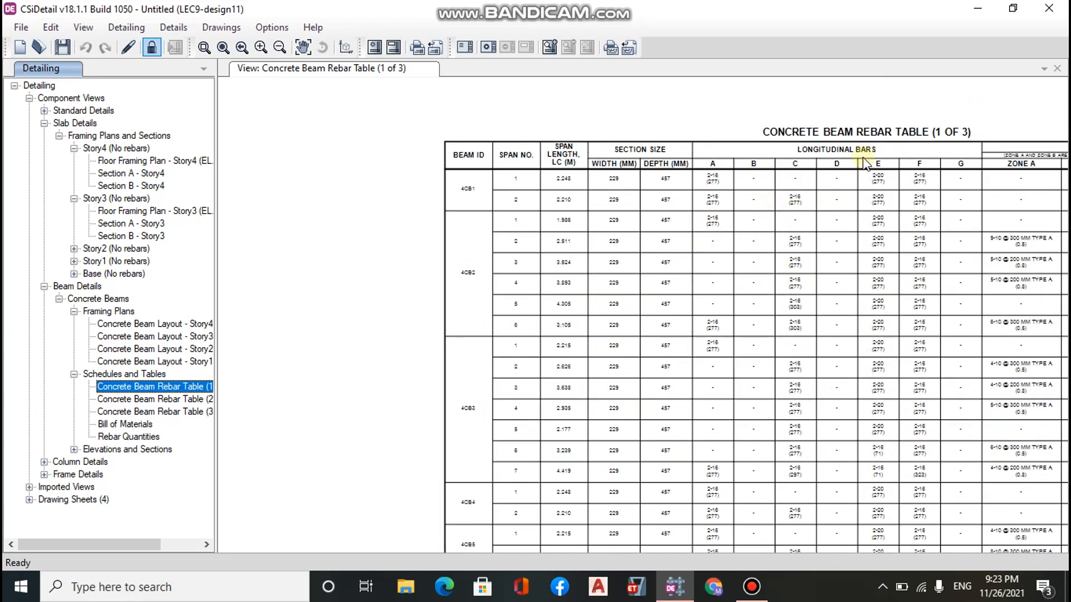
scroll(865, 163, "up", 2)
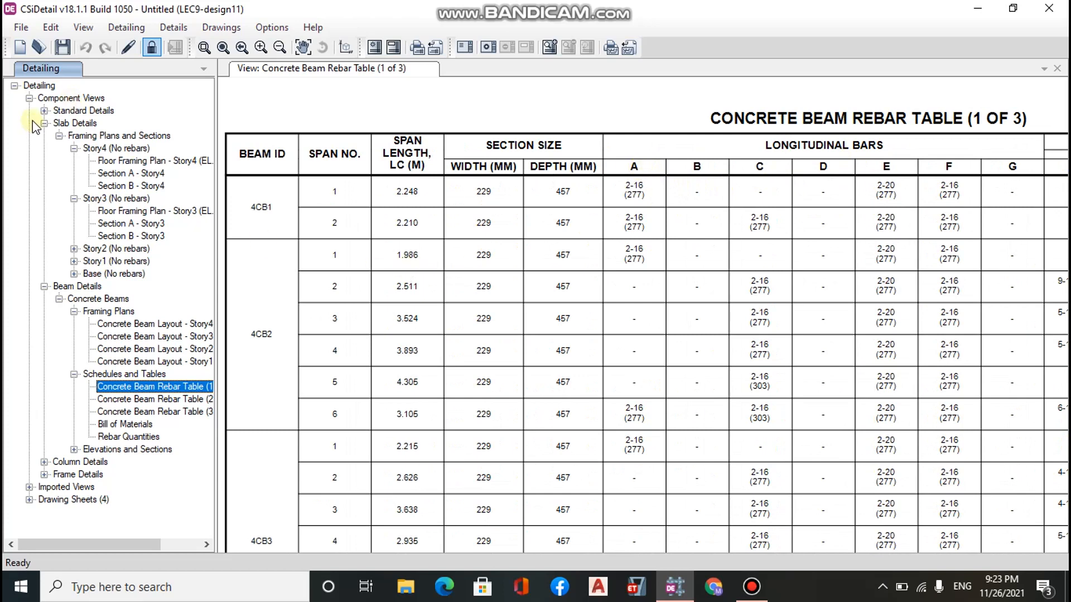
View the standard details for the Typical Concrete Beam Elevation - SS and Beam Section-A.
left_click(46, 112)
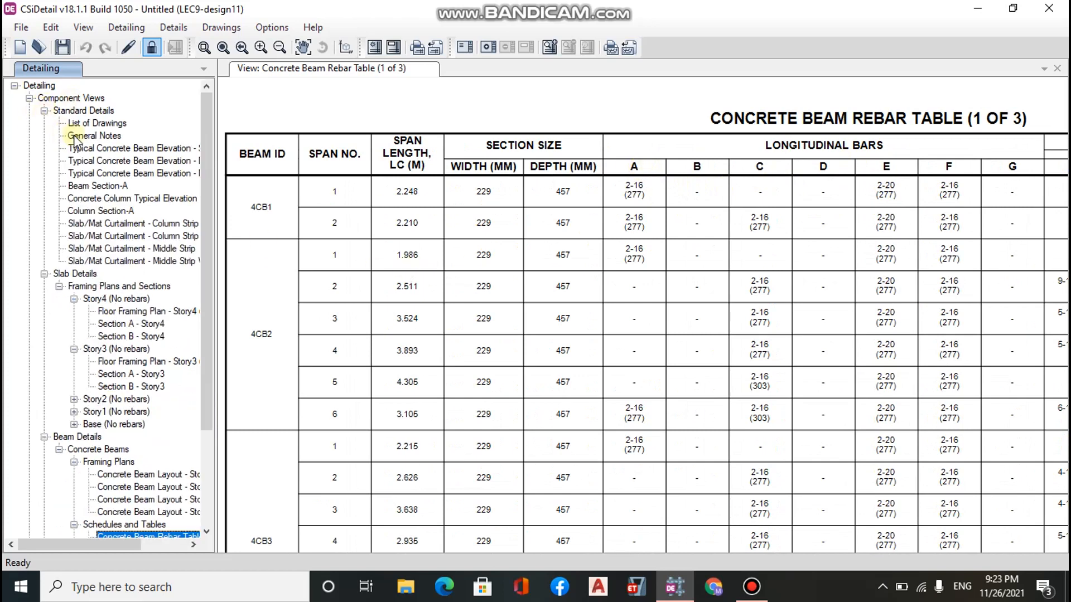
left_click(92, 136)
left_click(109, 149)
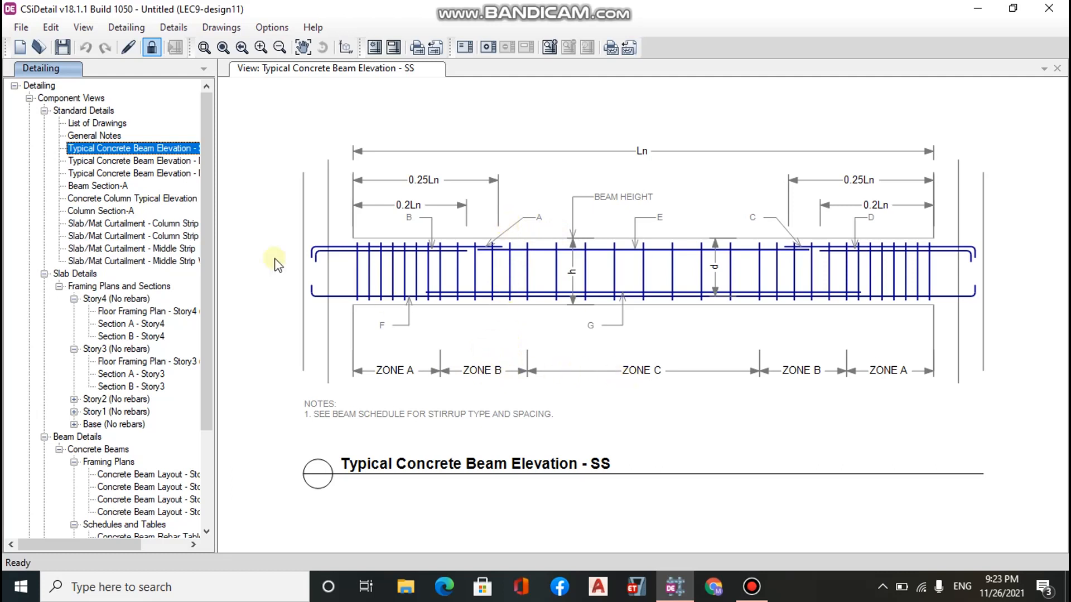
left_click(102, 185)
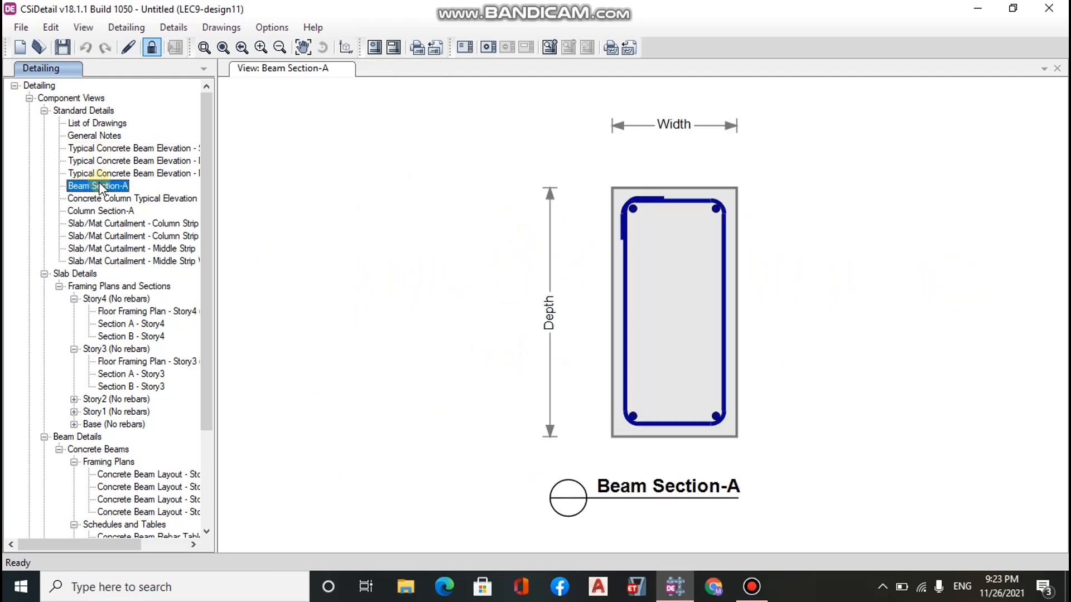
Examine the bar marks, cut-off lengths and stirrup zones in the Typical Concrete Beam Elevation - MS.
left_click(134, 169)
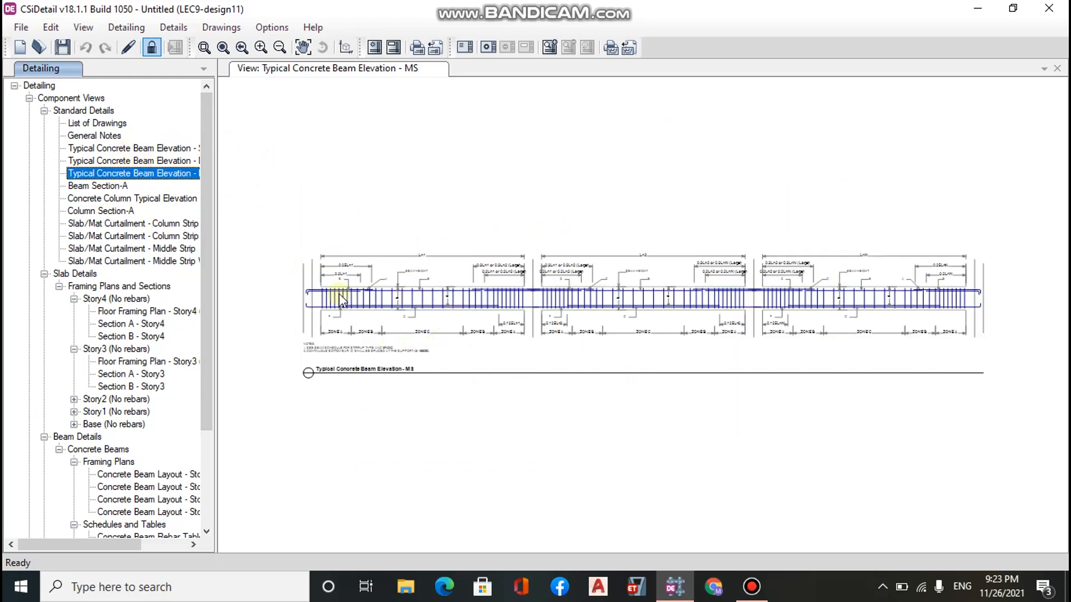
scroll(341, 299, "up", 5)
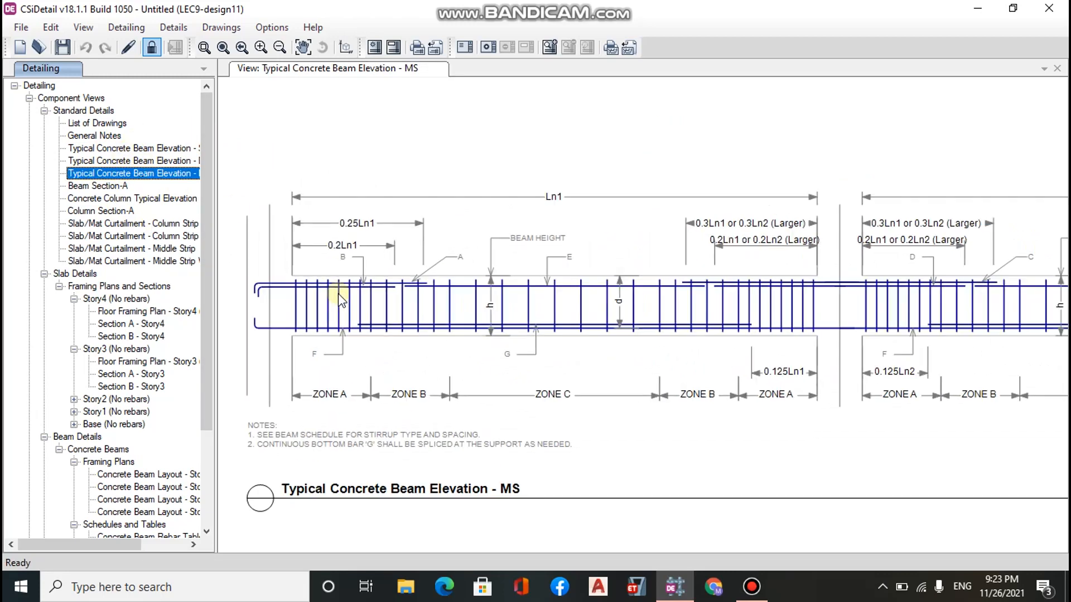
scroll(449, 299, "up", 1)
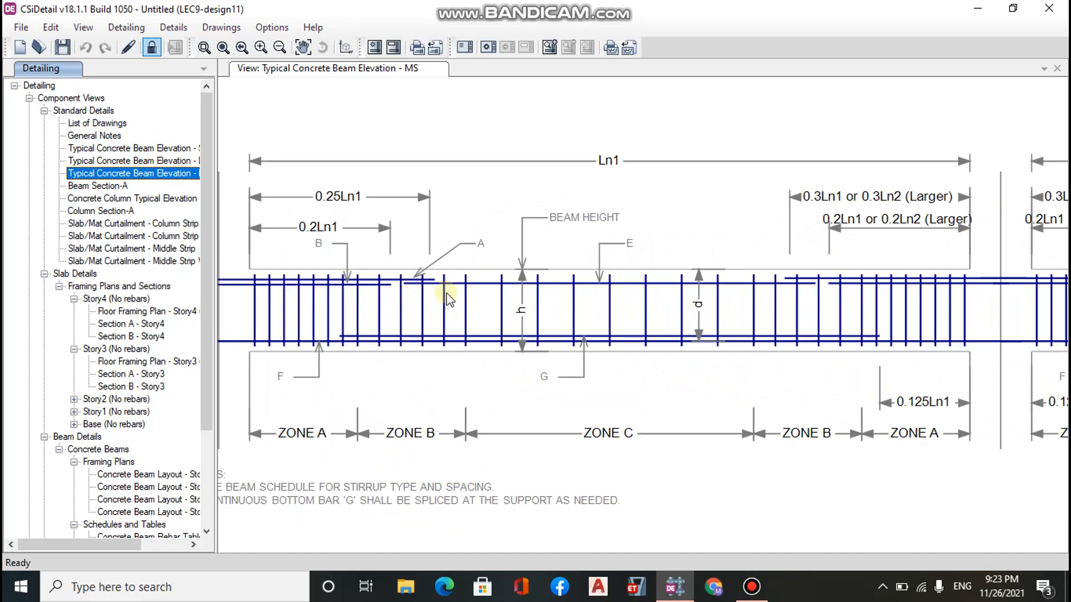
scroll(346, 276, "down", 1)
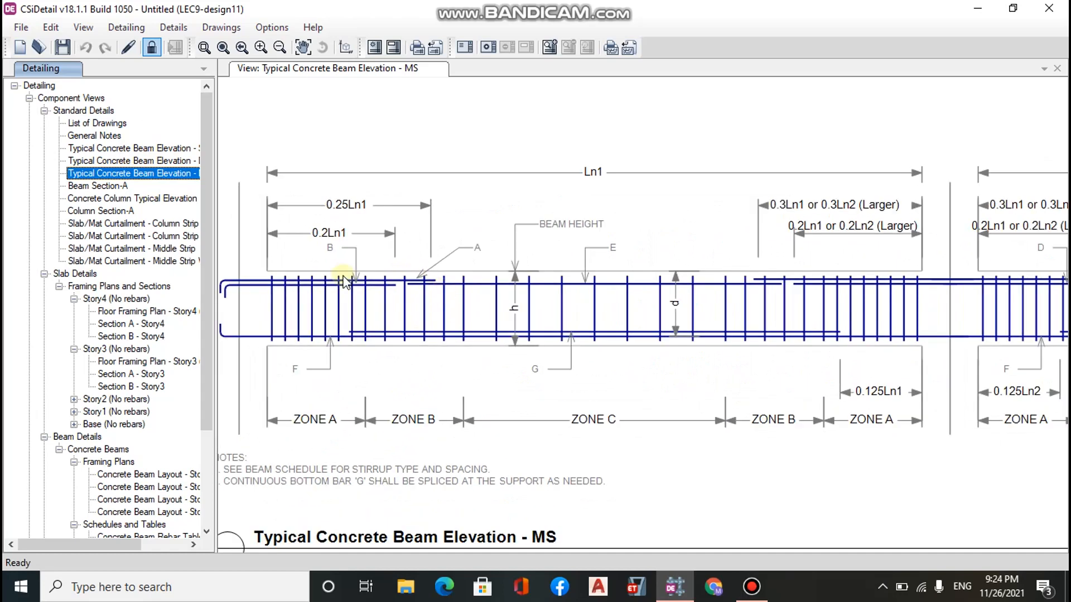
scroll(336, 284, "up", 2)
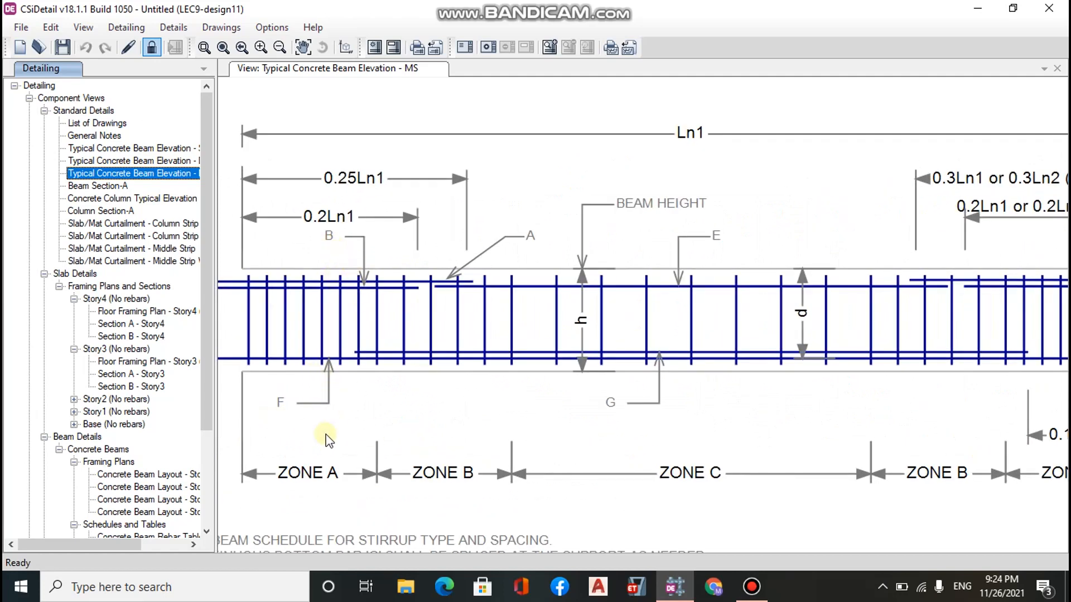
scroll(328, 440, "down", 3)
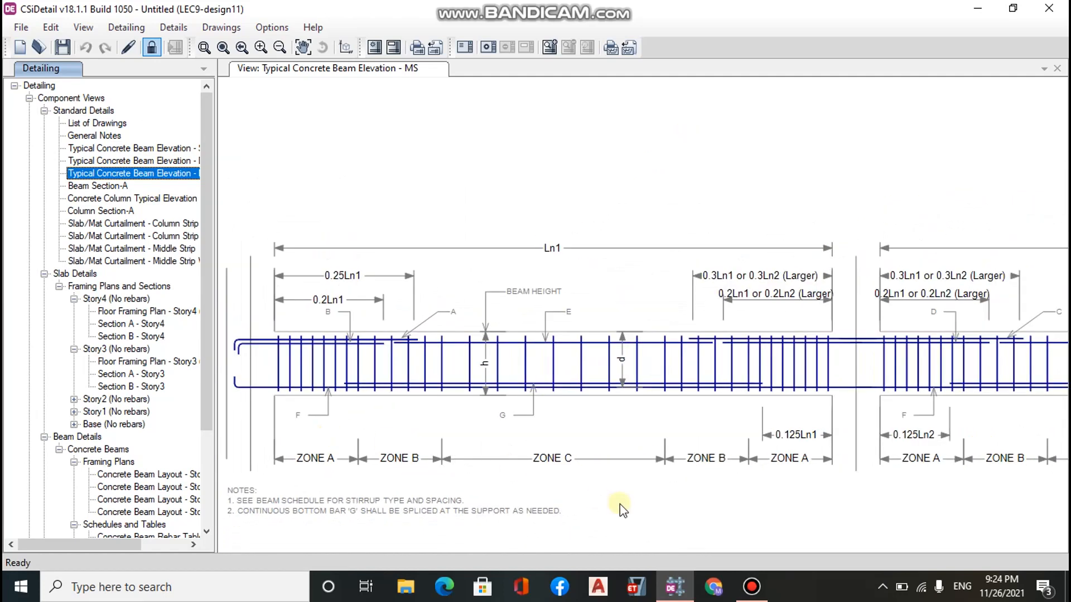
scroll(623, 508, "down", 1)
scroll(832, 458, "up", 3)
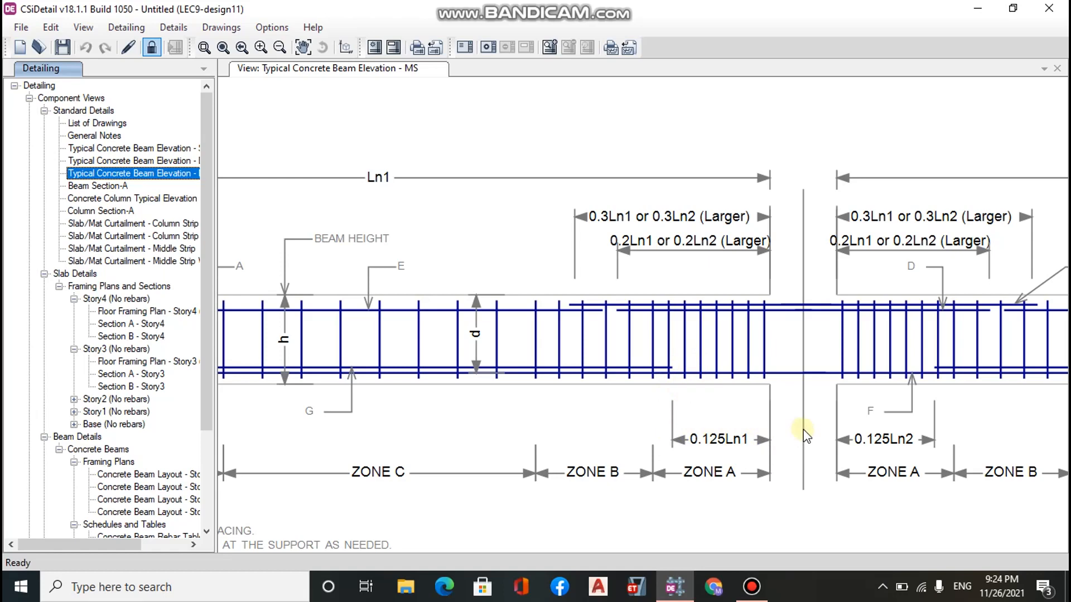
scroll(803, 430, "down", 5)
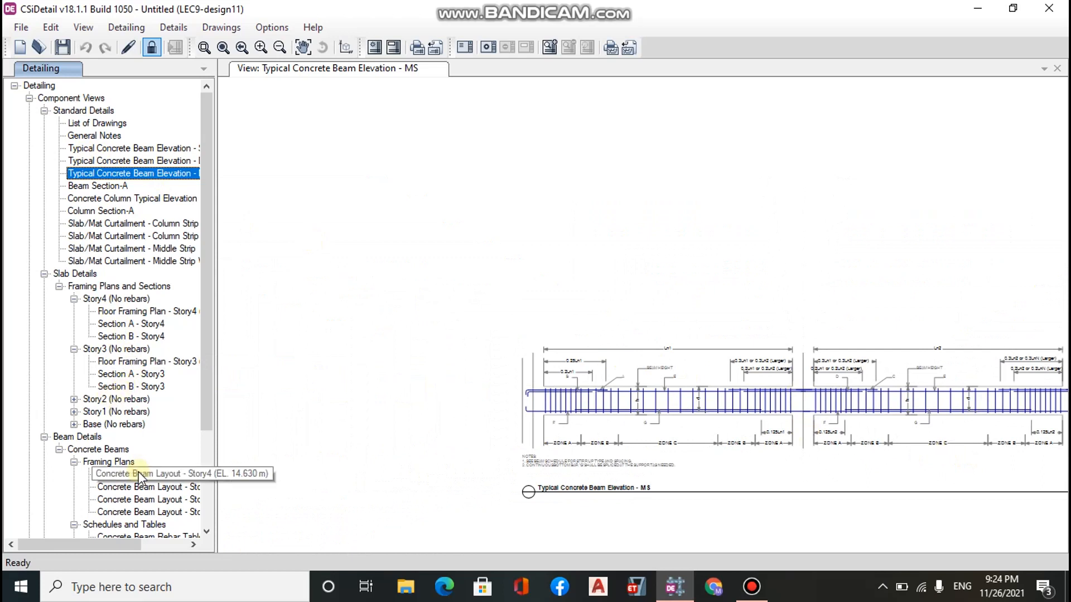
Return to Concrete Beam Rebar Table 1 of 3 and examine the stirrups listed for each zone.
left_click(122, 526)
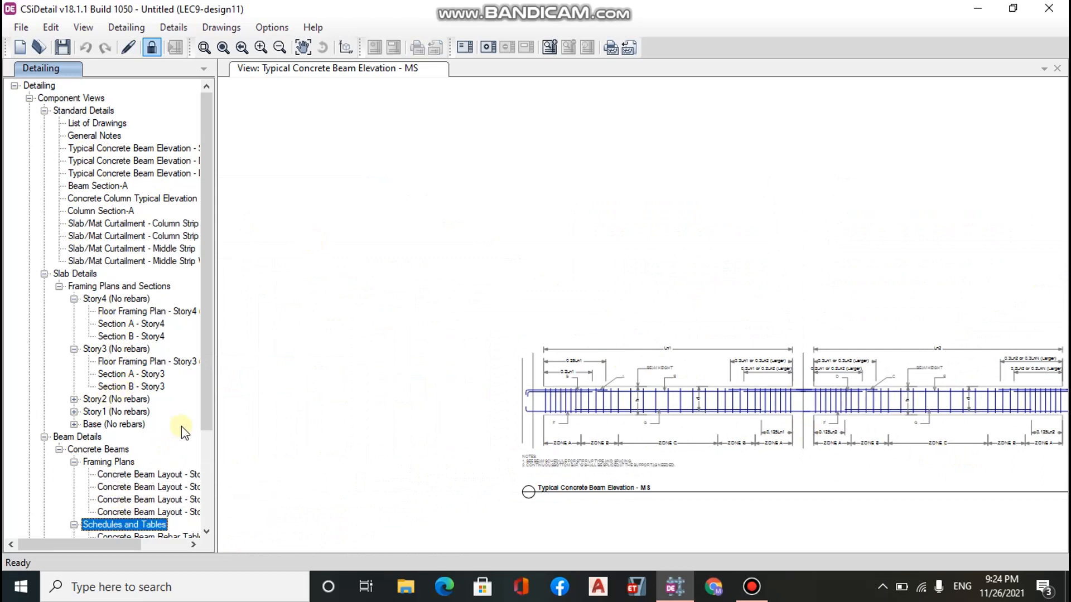
left_click_drag(211, 425, 212, 472)
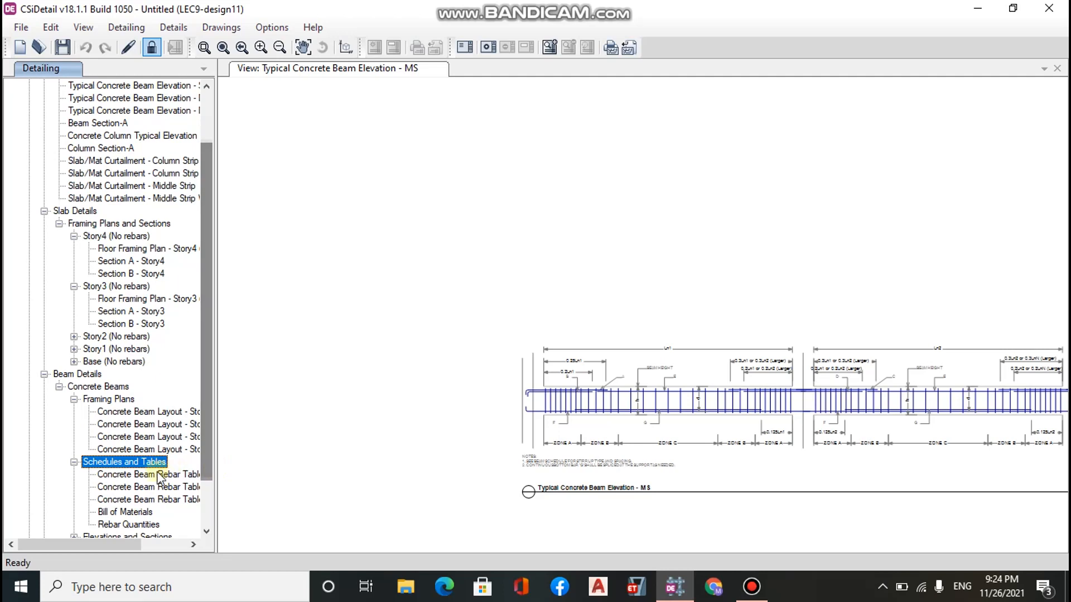
left_click(148, 474)
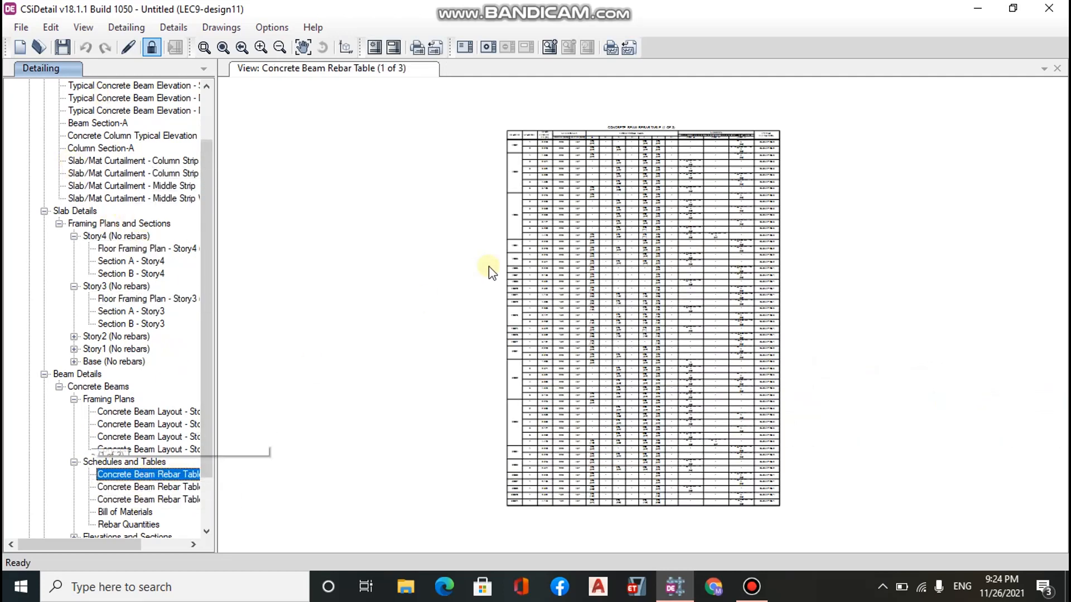
scroll(643, 126, "up", 1)
scroll(643, 125, "up", 4)
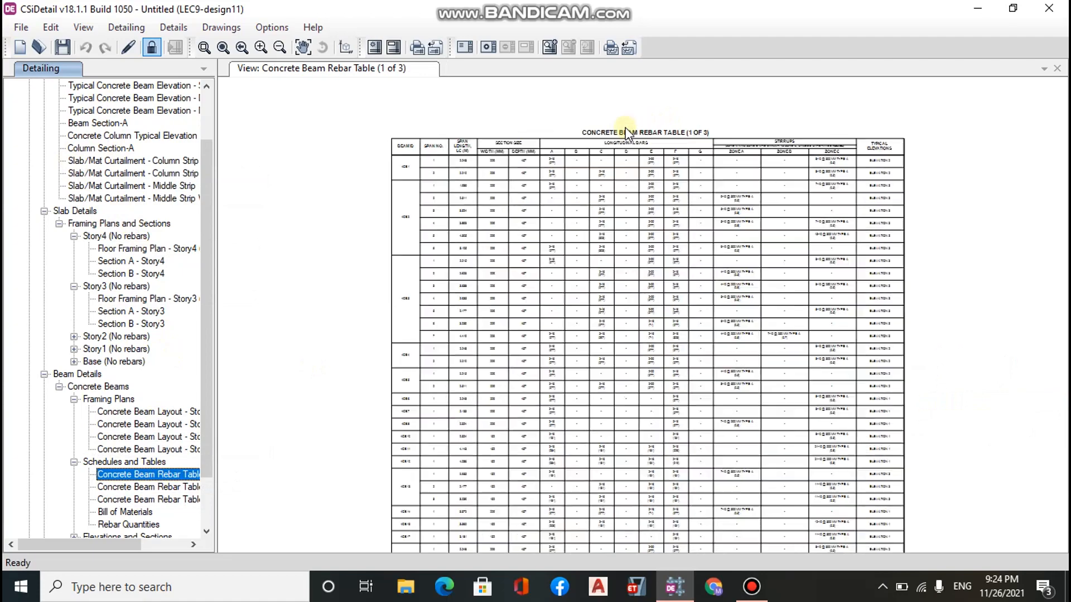
scroll(881, 187, "up", 2)
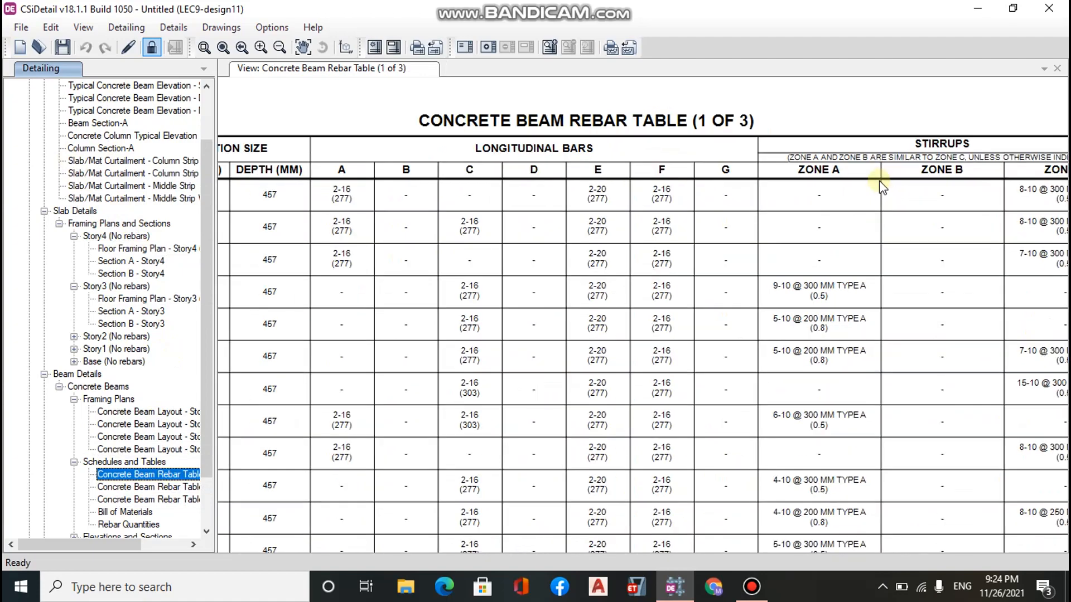
scroll(806, 322, "up", 1)
scroll(806, 323, "up", 1)
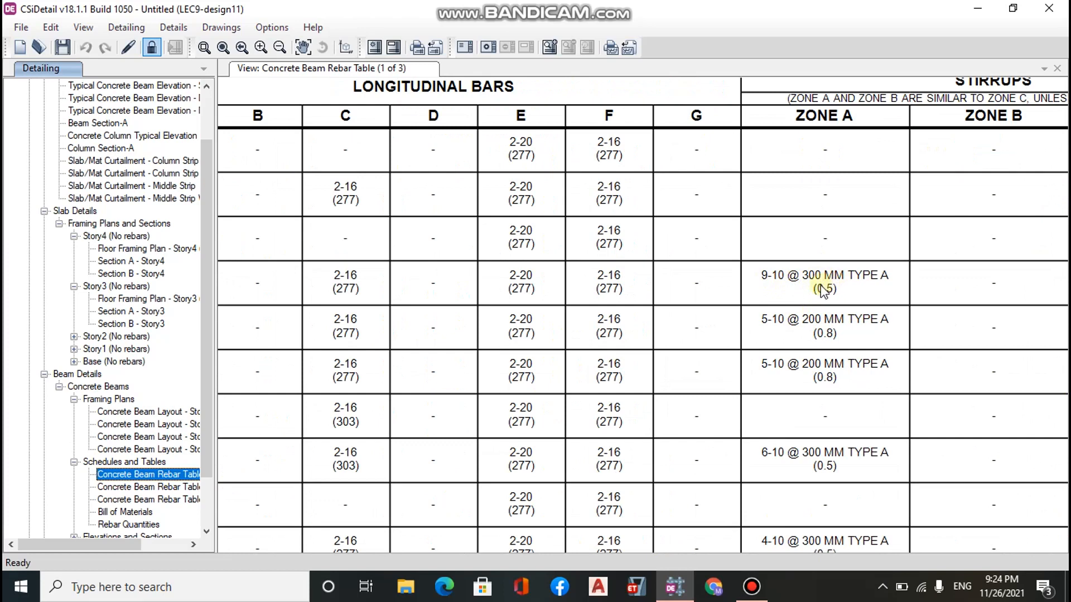
scroll(407, 389, "down", 2)
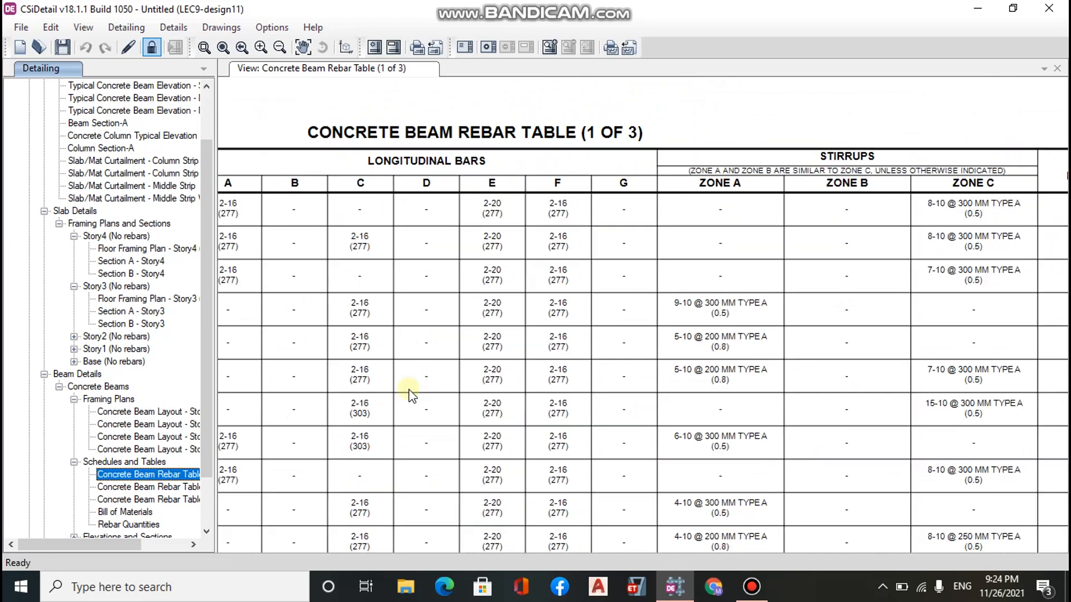
View the Bill of Materials and the Rebar Quantities tables for the concrete beams.
left_click(146, 513)
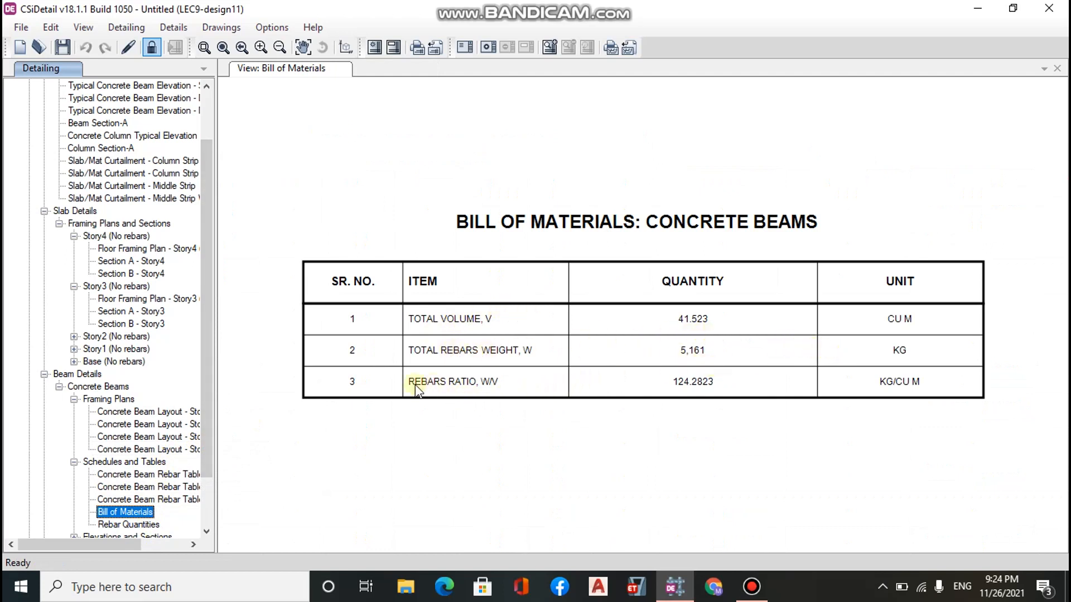
left_click_drag(204, 360, 199, 419)
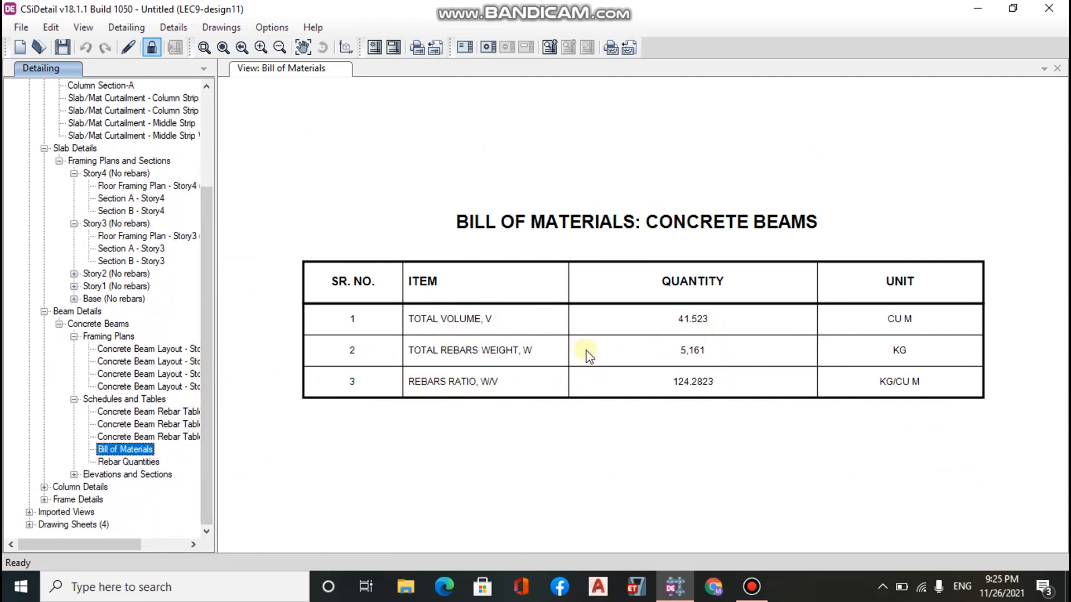
left_click(124, 461)
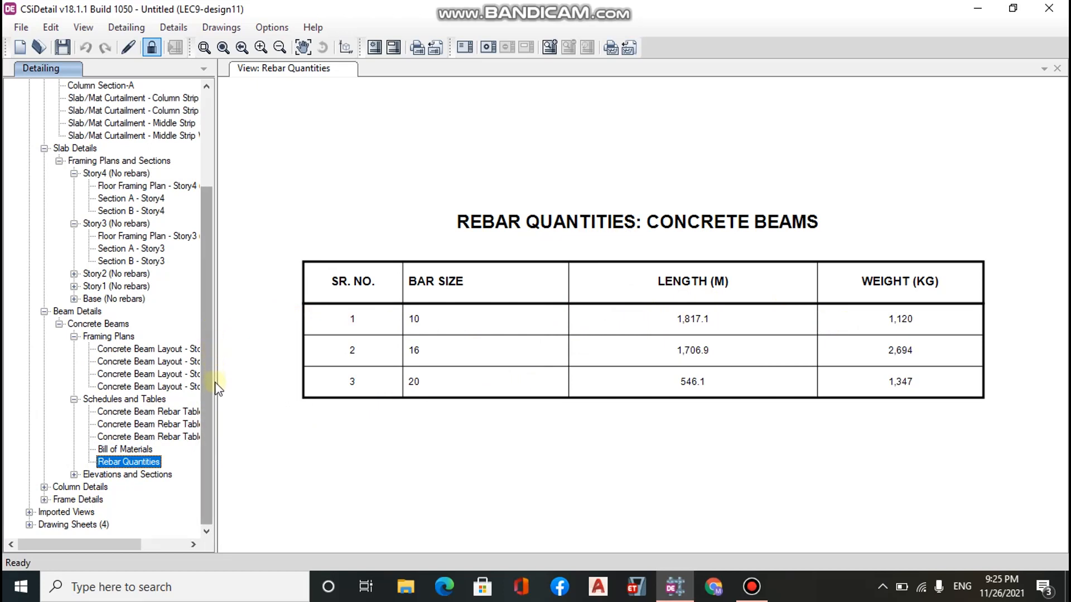
Open Section A of Story4 beam 4CB1 and examine its bars, stirrups and dimensions.
left_click(74, 476)
left_click(102, 487)
left_click(90, 488)
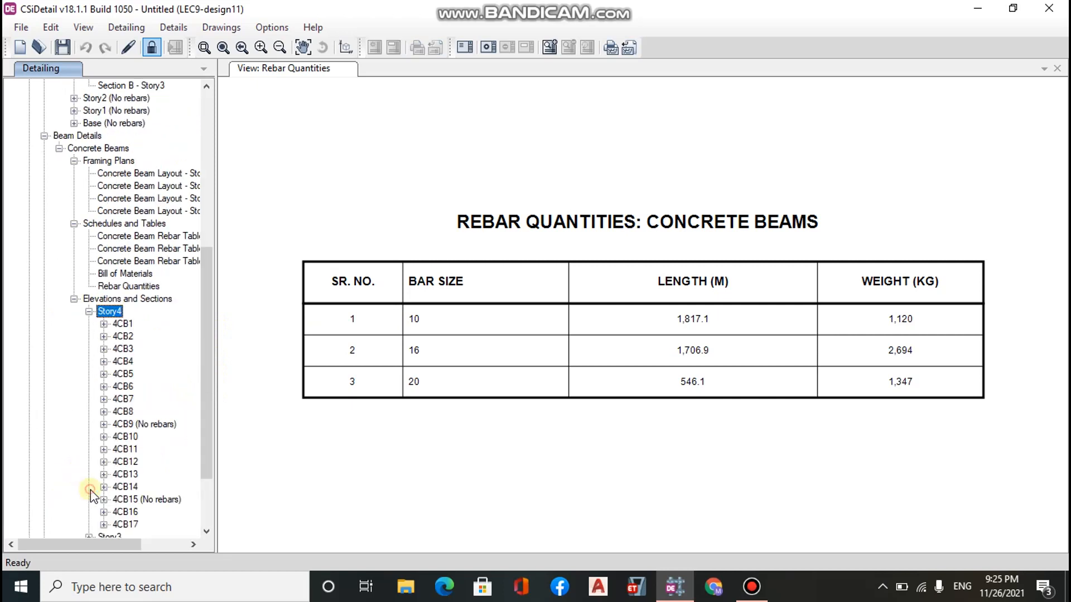
left_click(104, 324)
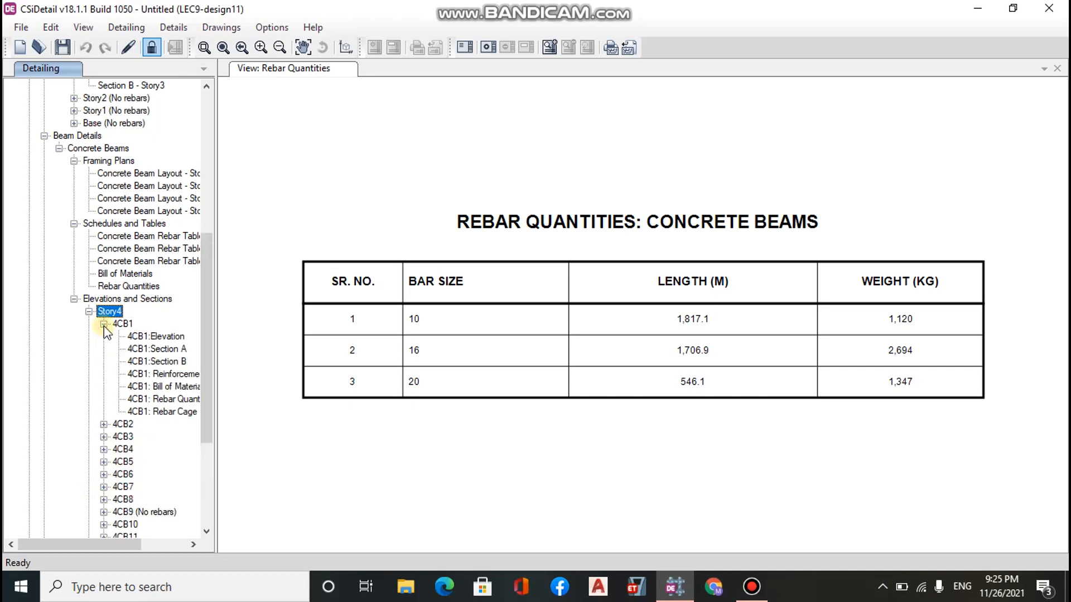
left_click(163, 348)
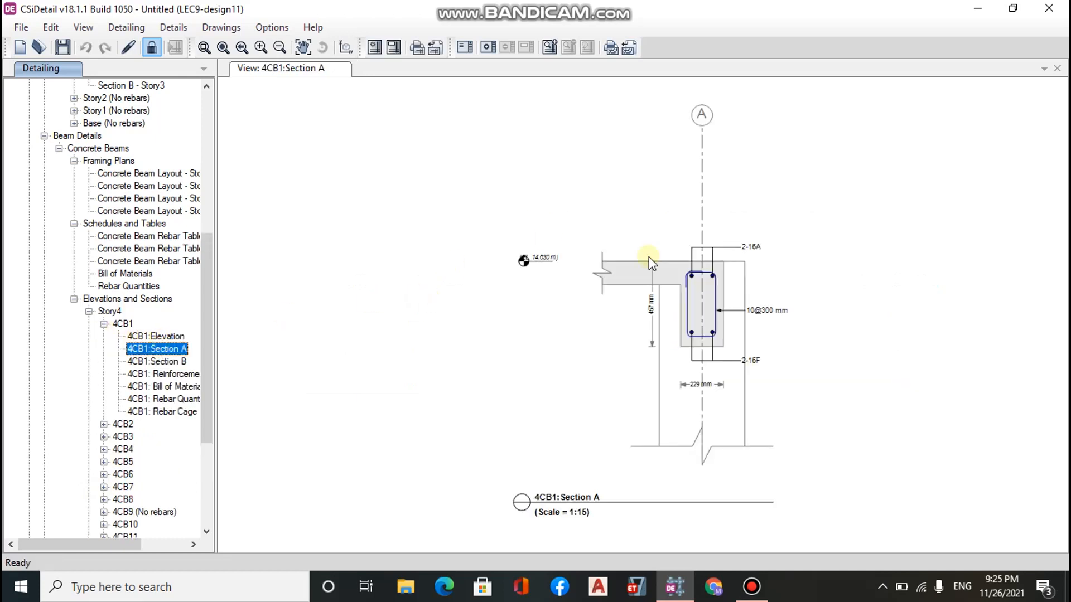
scroll(753, 310, "up", 2)
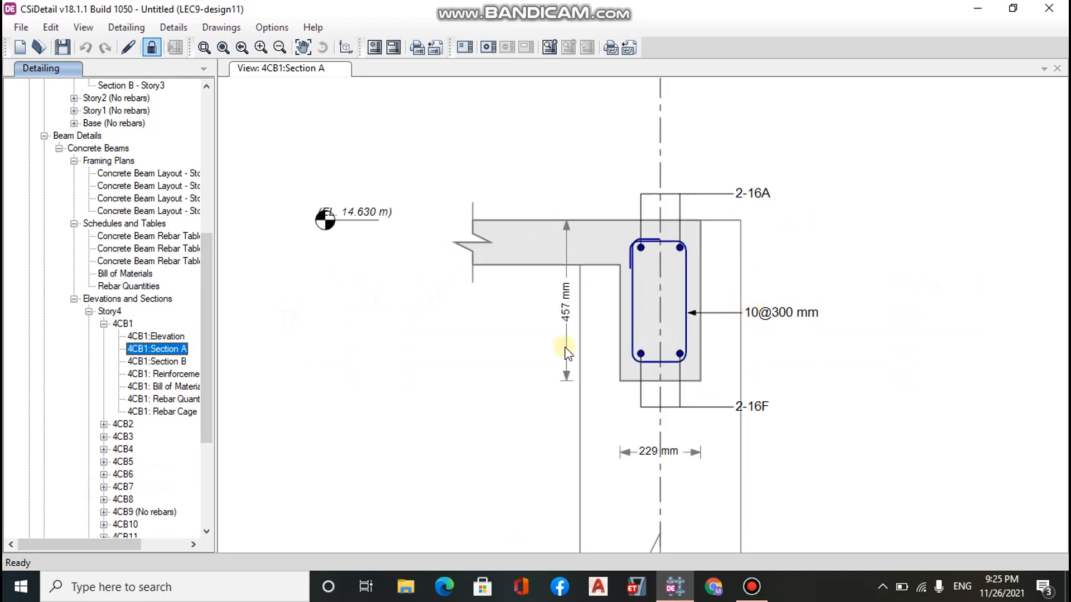
View beam 4CB1's bill of materials and rebar quantities, and examine its 3D rebar cage.
left_click(175, 386)
left_click(161, 398)
left_click(151, 411)
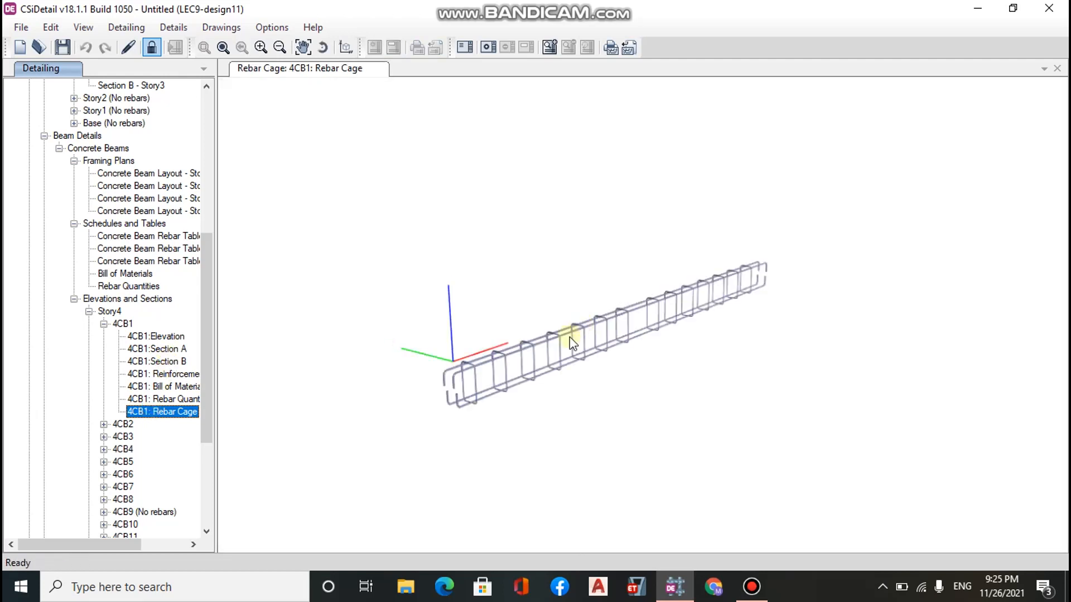
scroll(478, 406, "up", 4)
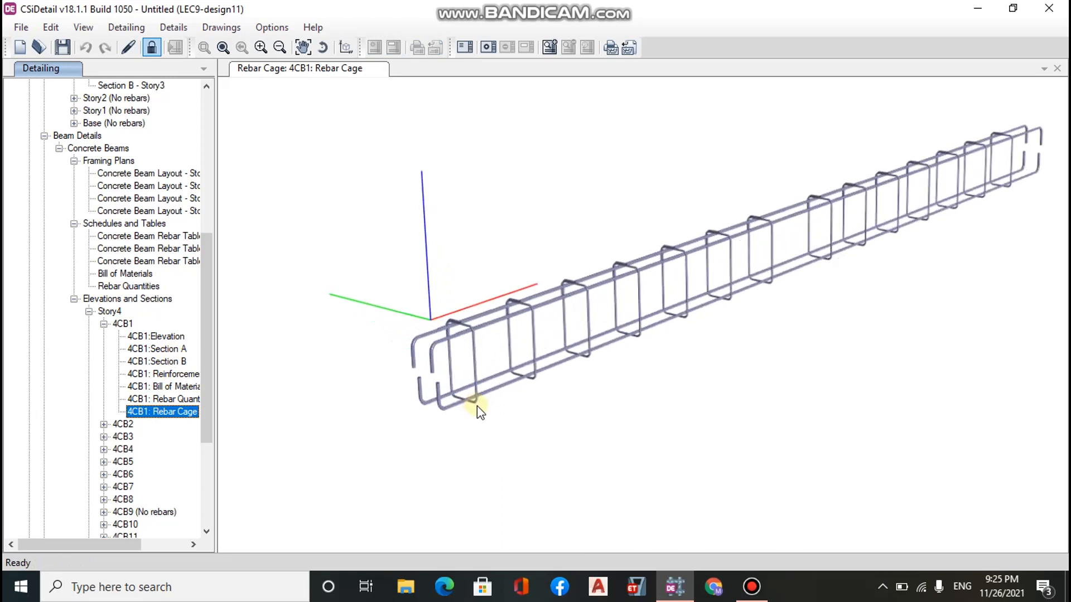
scroll(478, 412, "up", 2)
scroll(478, 411, "down", 4)
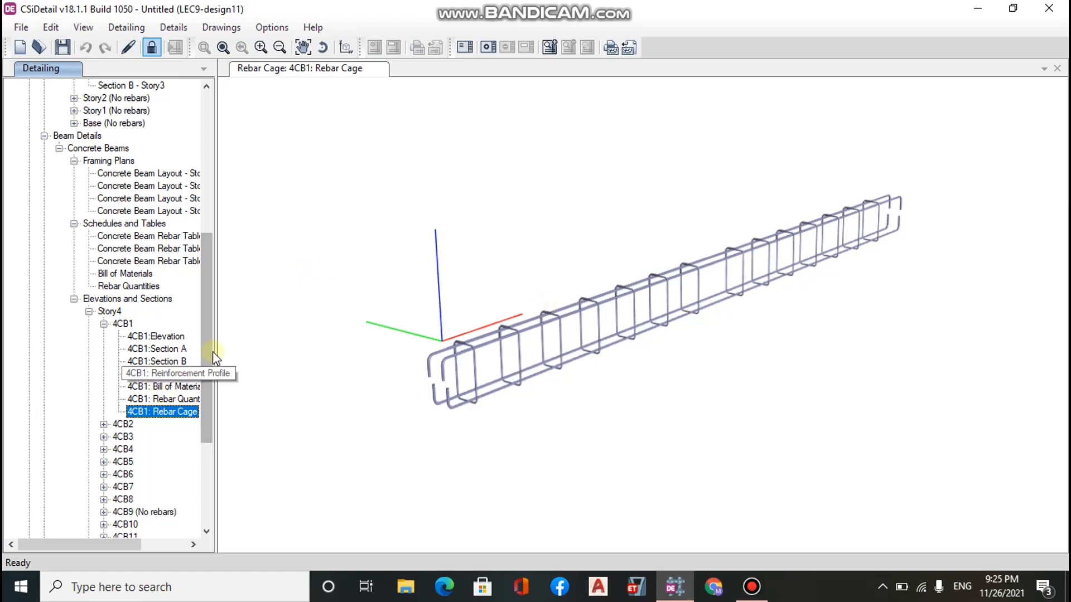
Look through the Concrete Column and Imported Views groups of the detailing tree, and return to the 4CB1 rebar cage.
left_click_drag(210, 355, 209, 459)
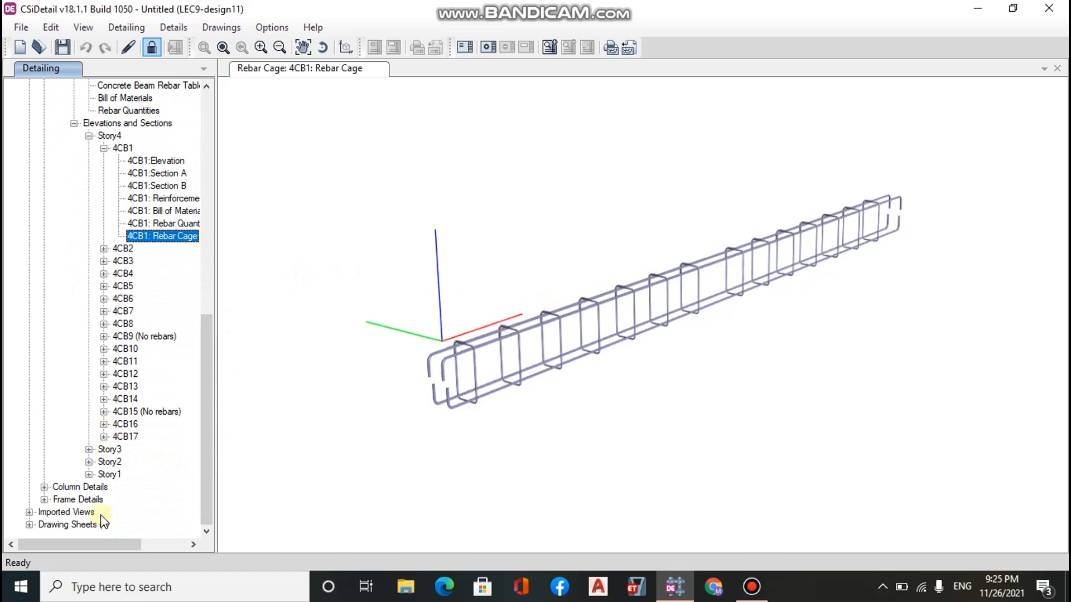
left_click(44, 487)
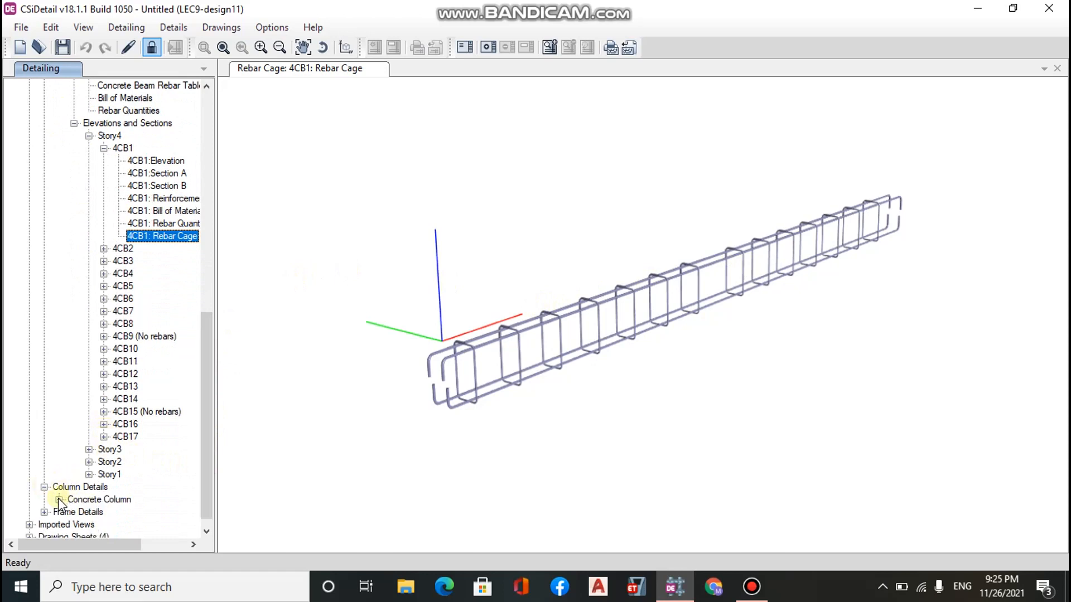
left_click(59, 499)
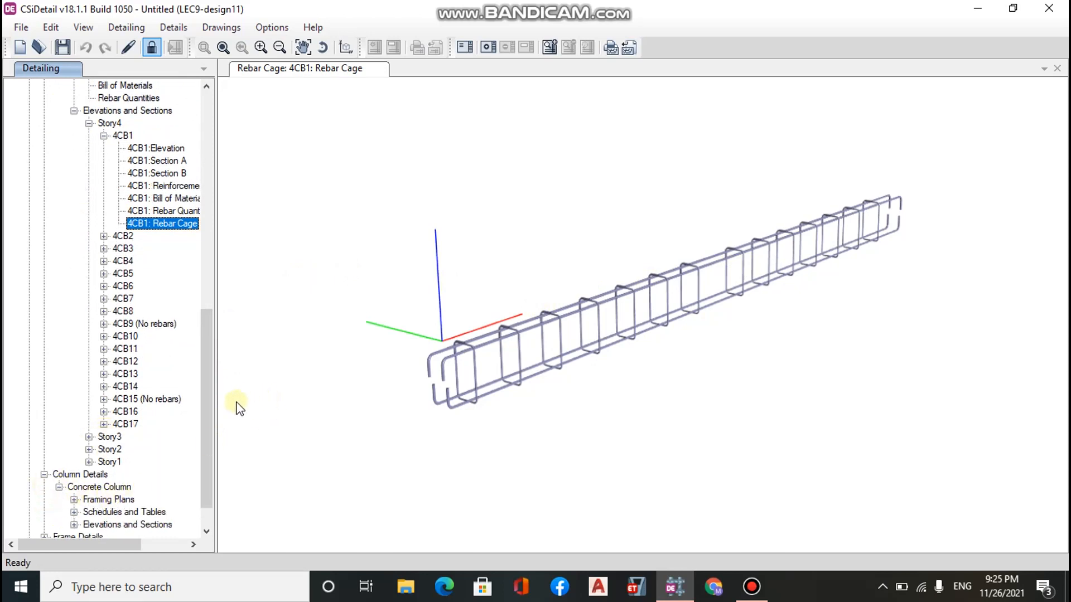
scroll(206, 424, "down", 1)
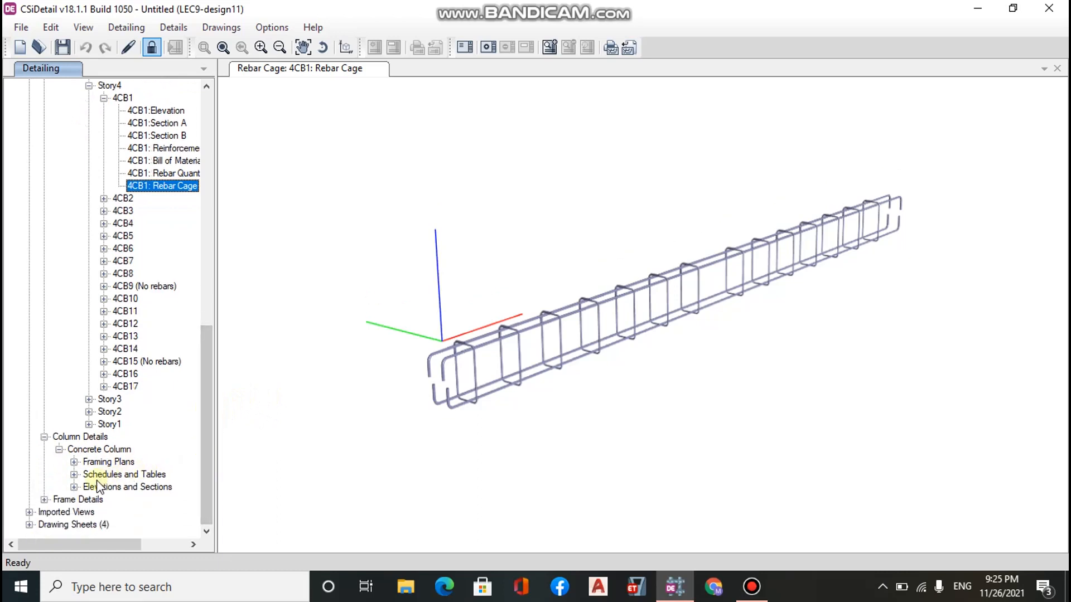
left_click(29, 512)
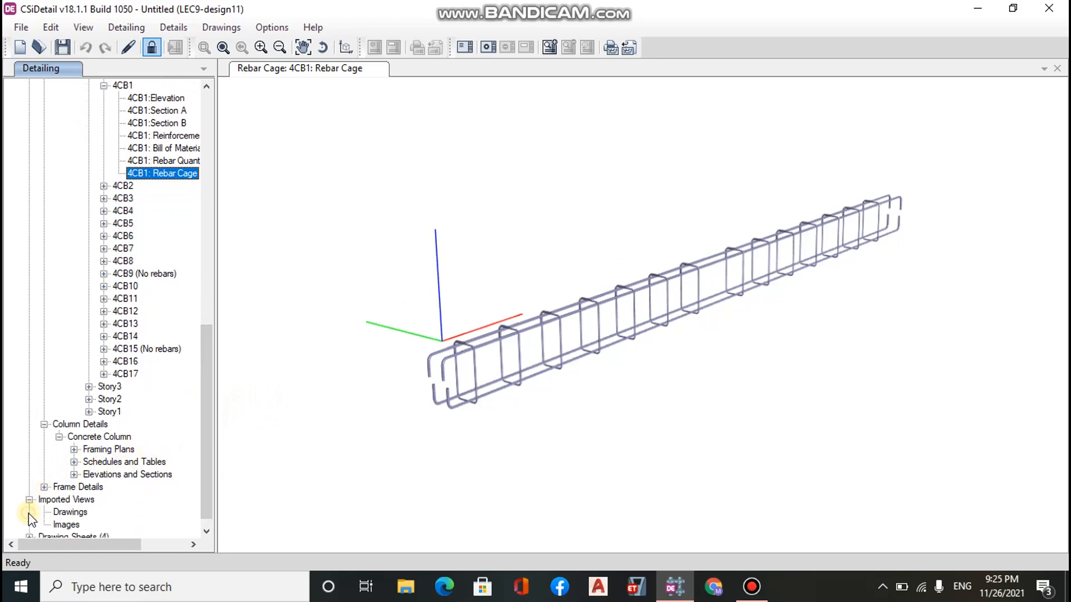
left_click(63, 512)
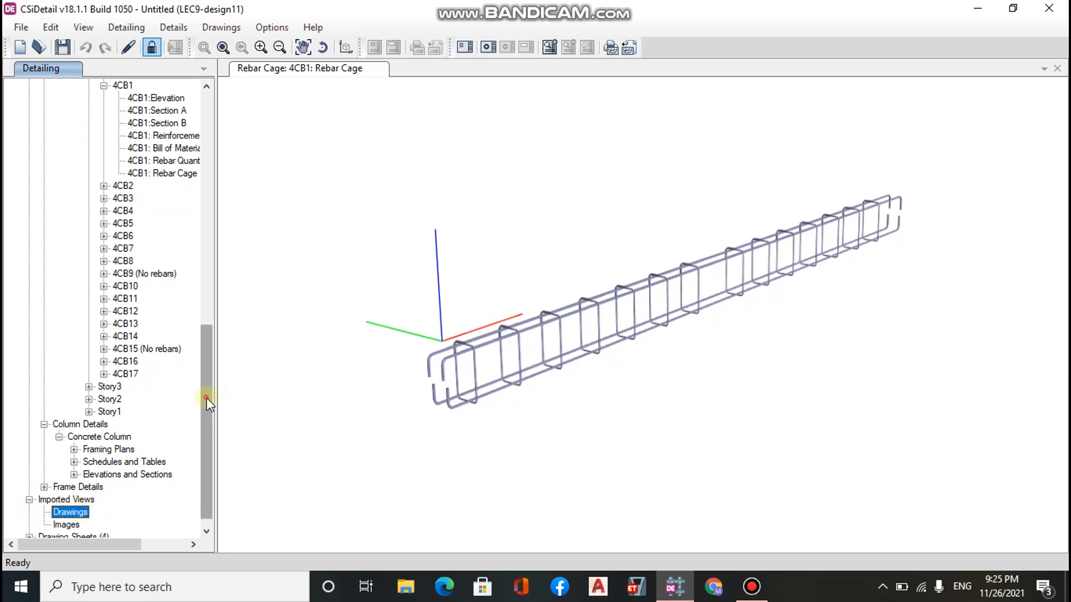
scroll(207, 397, "down", 1)
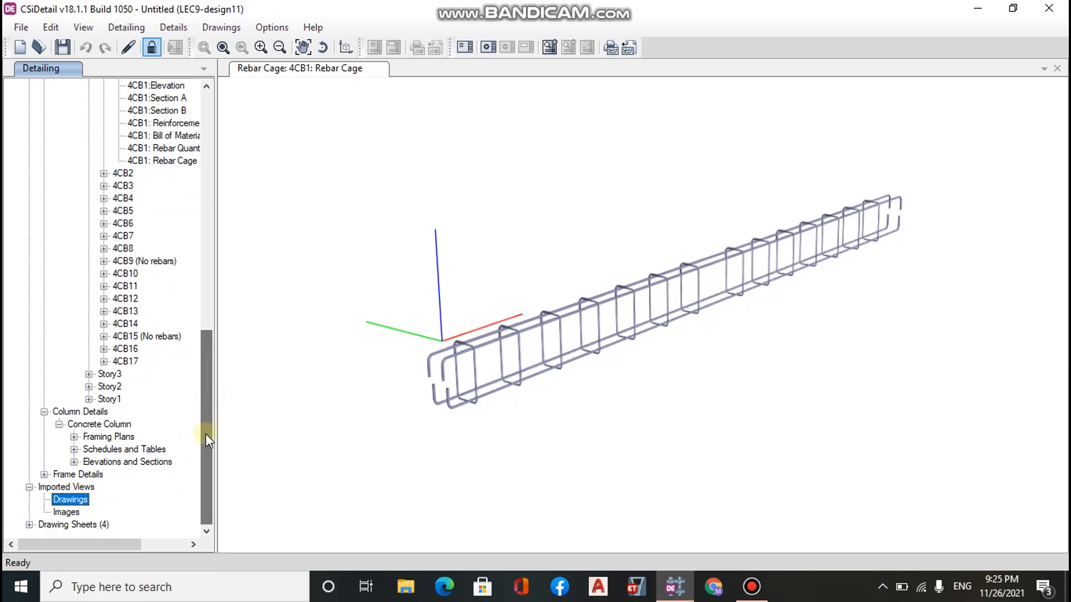
left_click(165, 161)
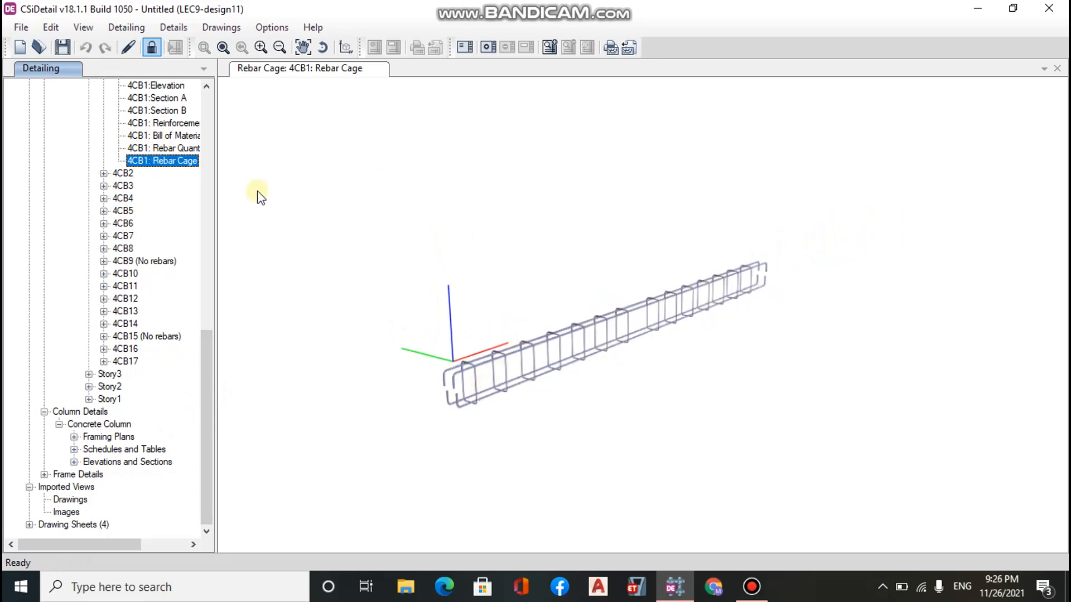
Open the elevation of Story4 beam 4CB9 (No rebars) and examine it up close.
left_click(144, 261)
left_click(104, 262)
left_click(139, 274)
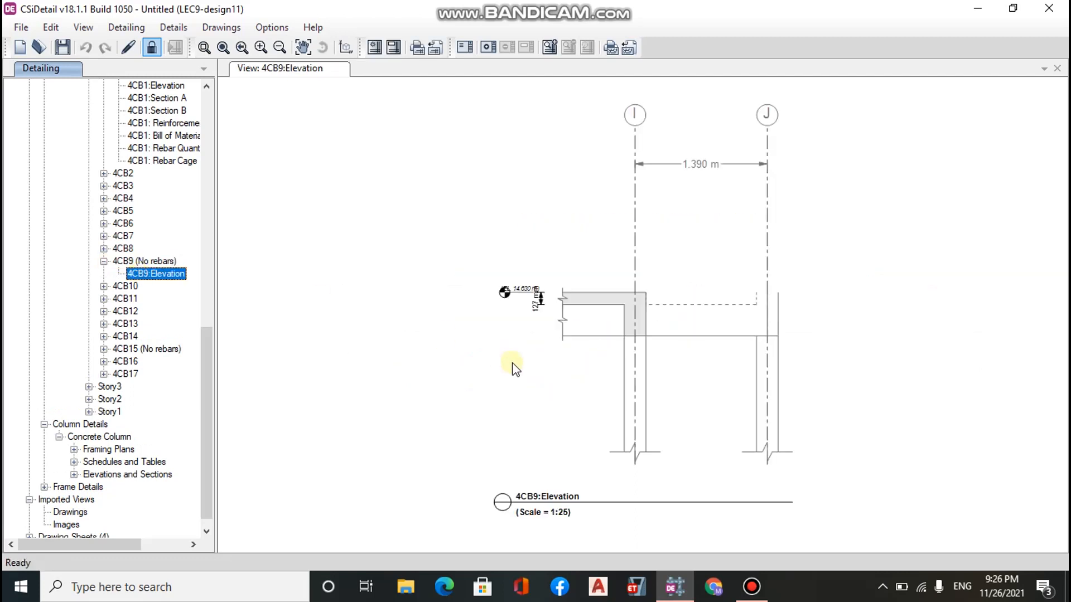
scroll(530, 311, "up", 2)
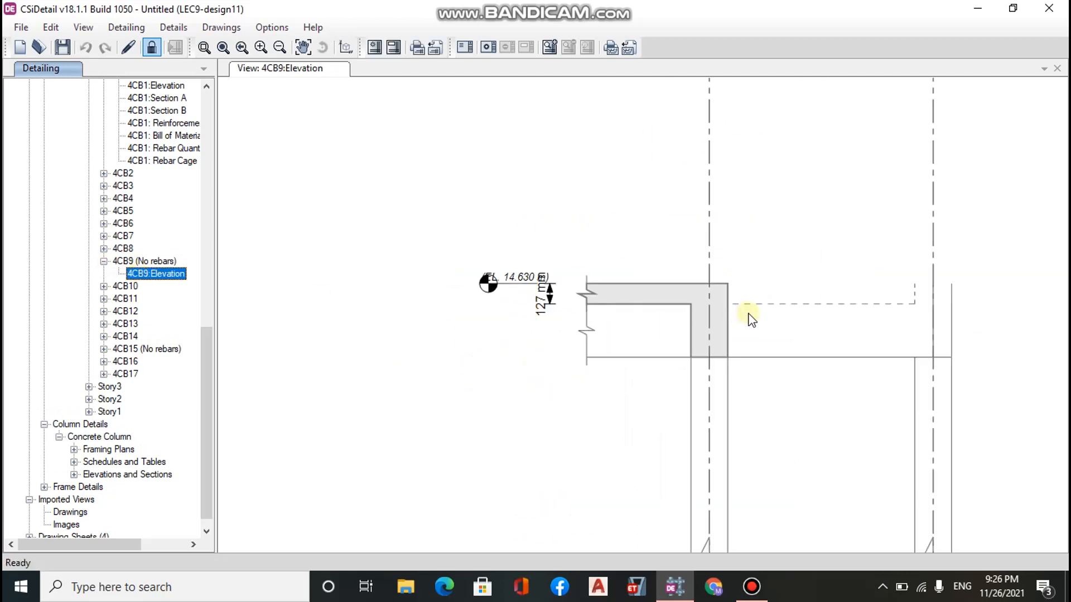
scroll(748, 311, "up", 1)
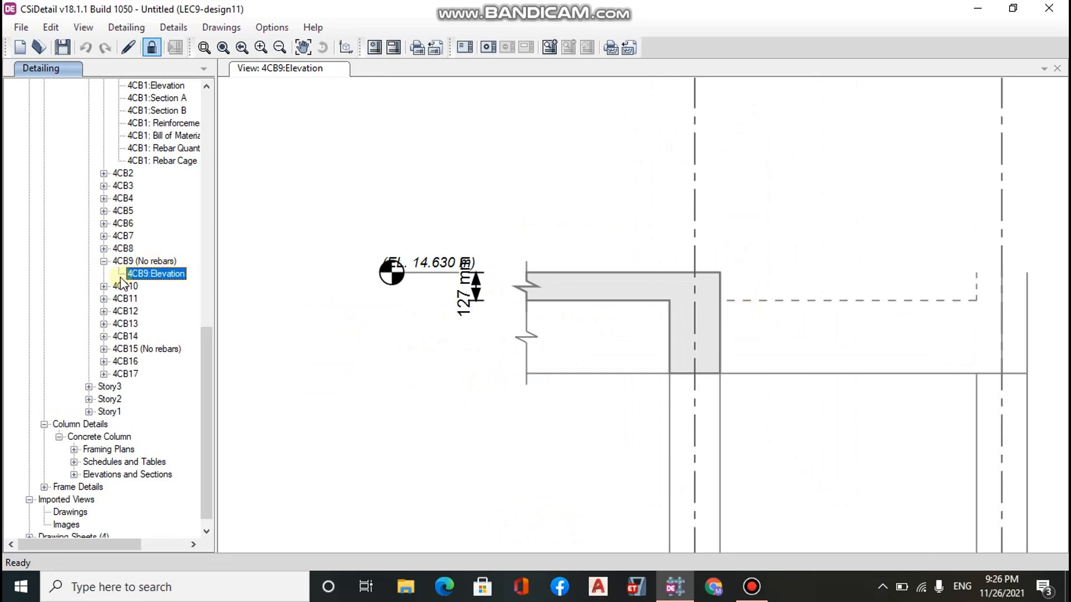
View the List of Drawings and Standard Details (1 of 2) drawing sheets, and return to the start of the detailing tree.
left_click_drag(202, 355, 210, 442)
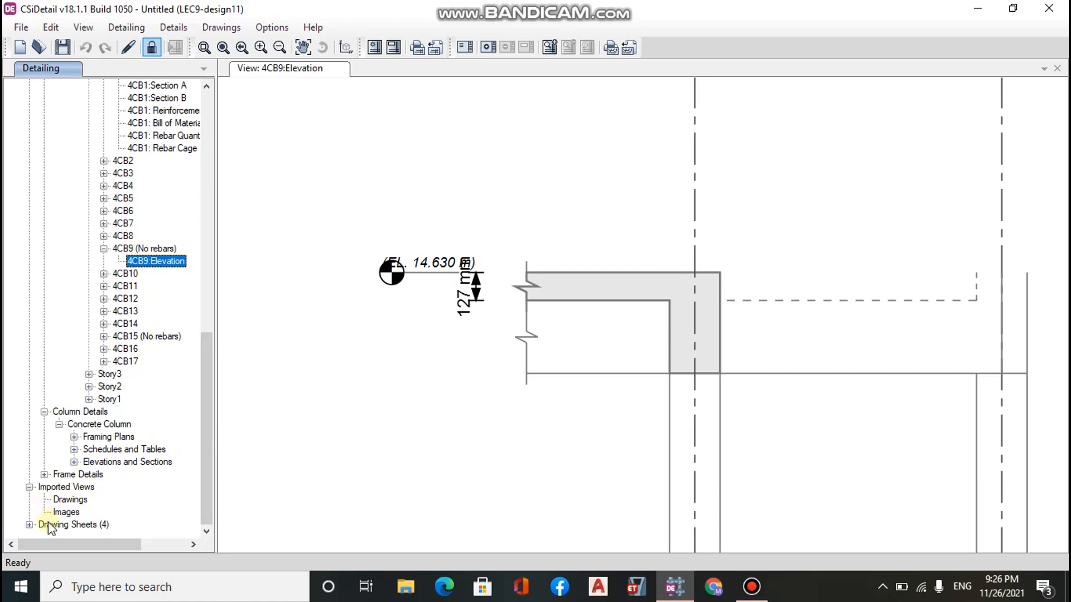
left_click(30, 525)
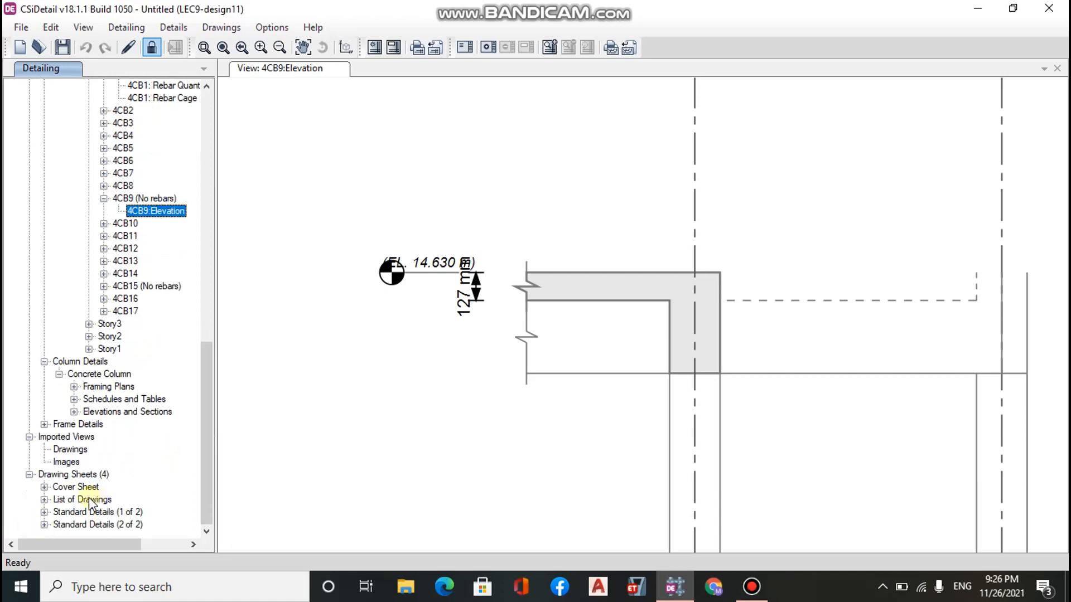
left_click(89, 497)
left_click(93, 511)
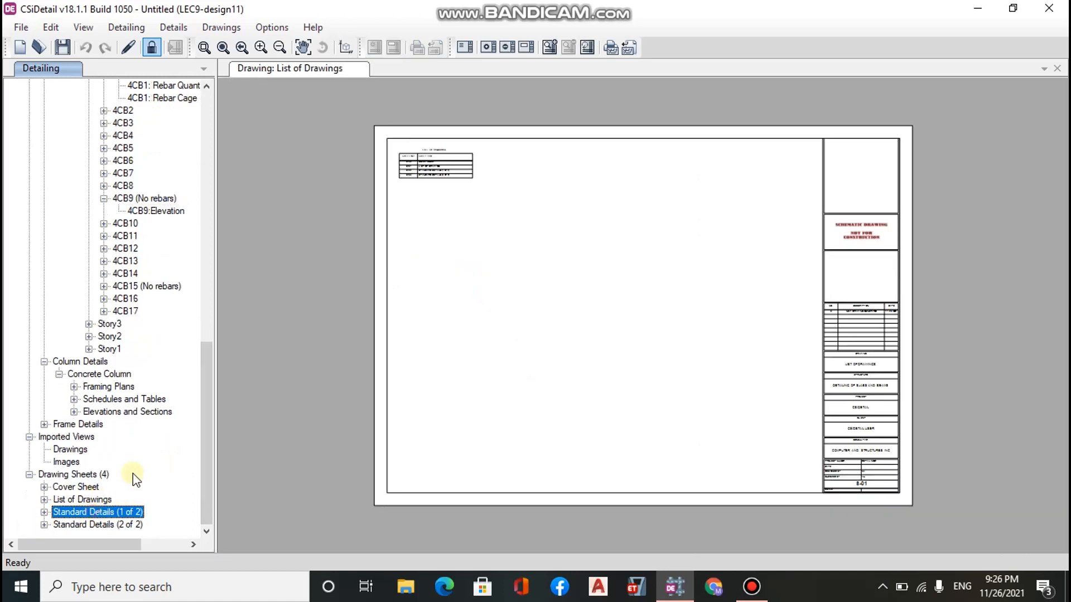
mouse_move(560, 233)
left_mouse_down()
mouse_move(563, 327)
mouse_move(576, 232)
mouse_move(546, 233)
left_mouse_up()
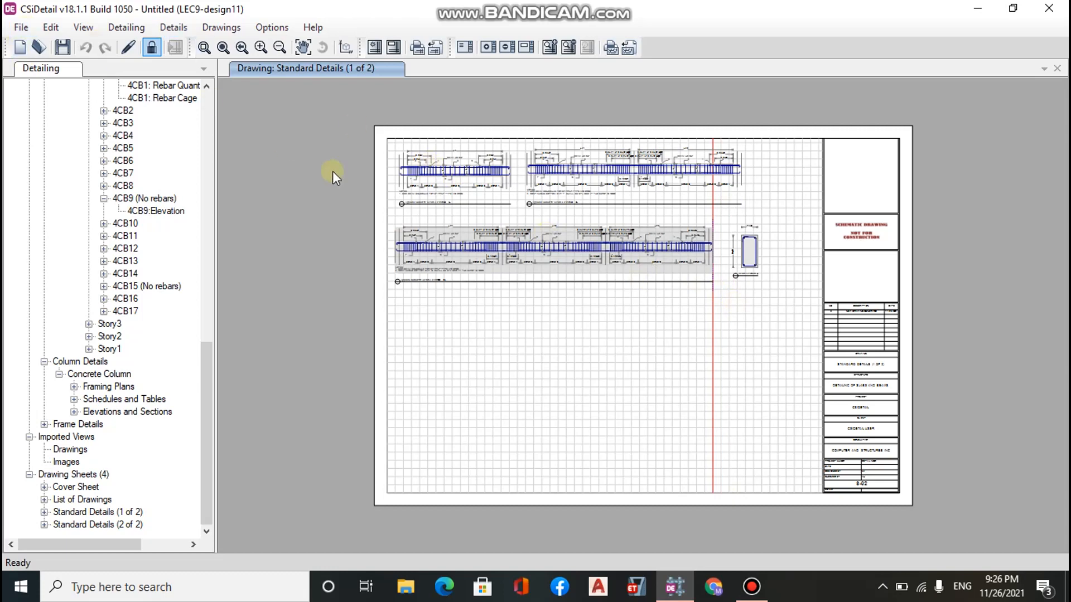
left_click(202, 423)
left_click_drag(202, 423, 240, 127)
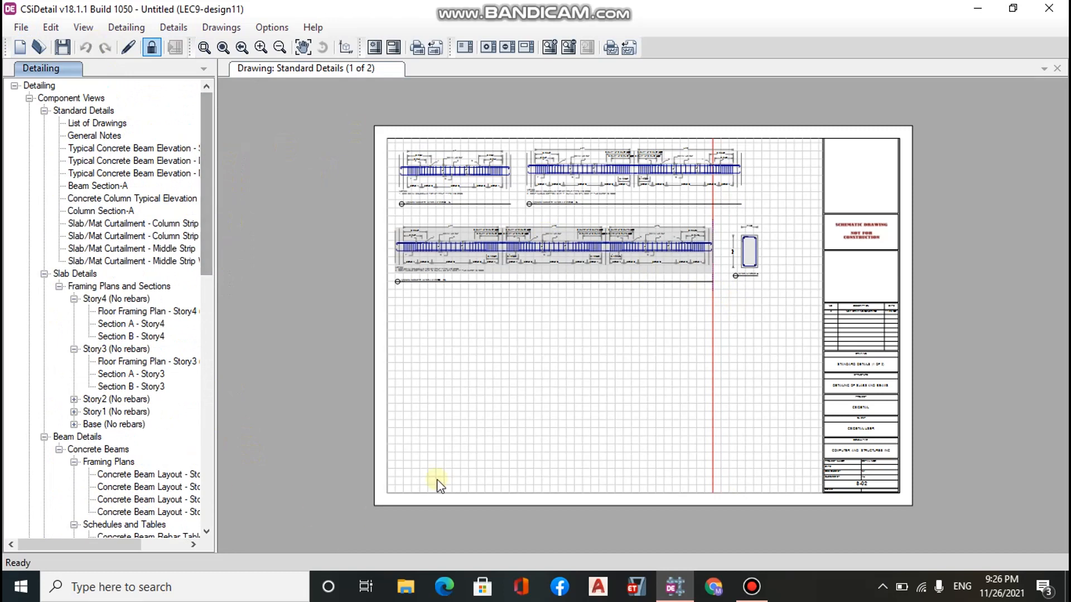
Switch to the desktop and view the supercivil cd software and software images in Photos.
left_click(977, 8)
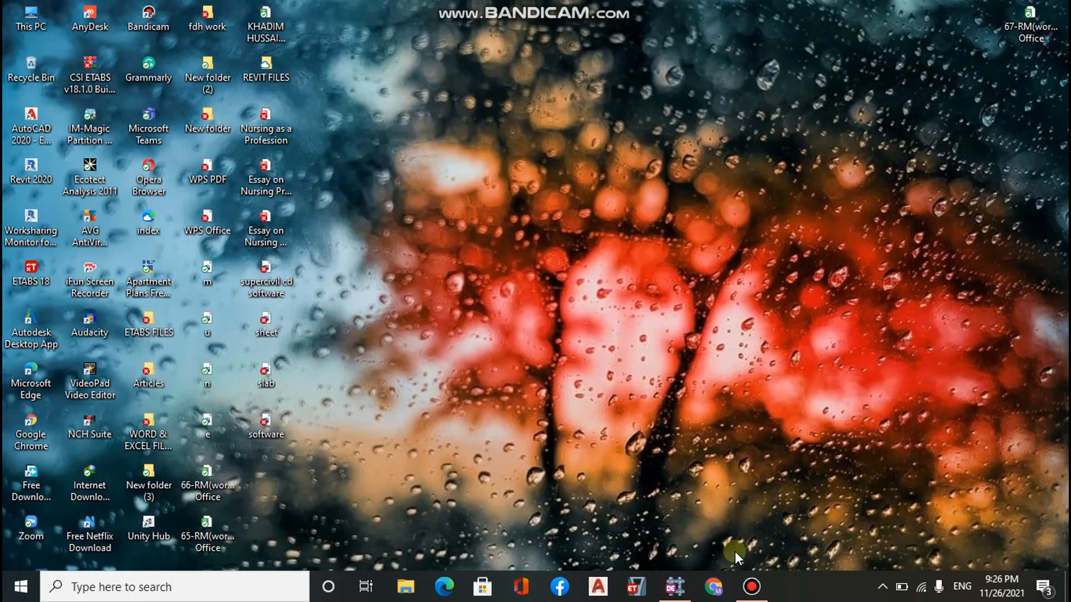
mouse_move(675, 587)
double_click(253, 282)
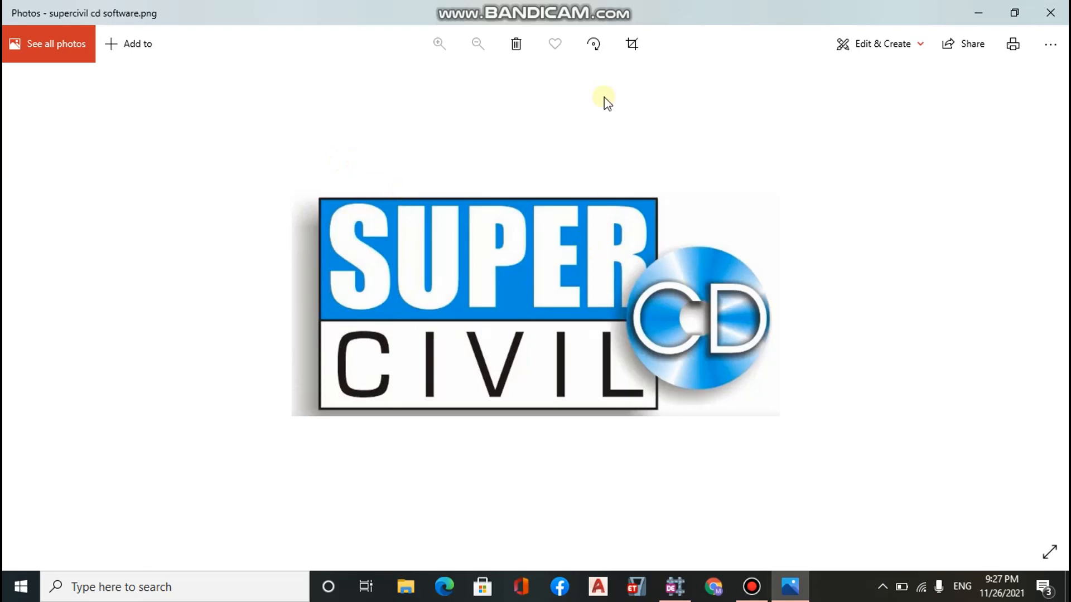
left_click(983, 8)
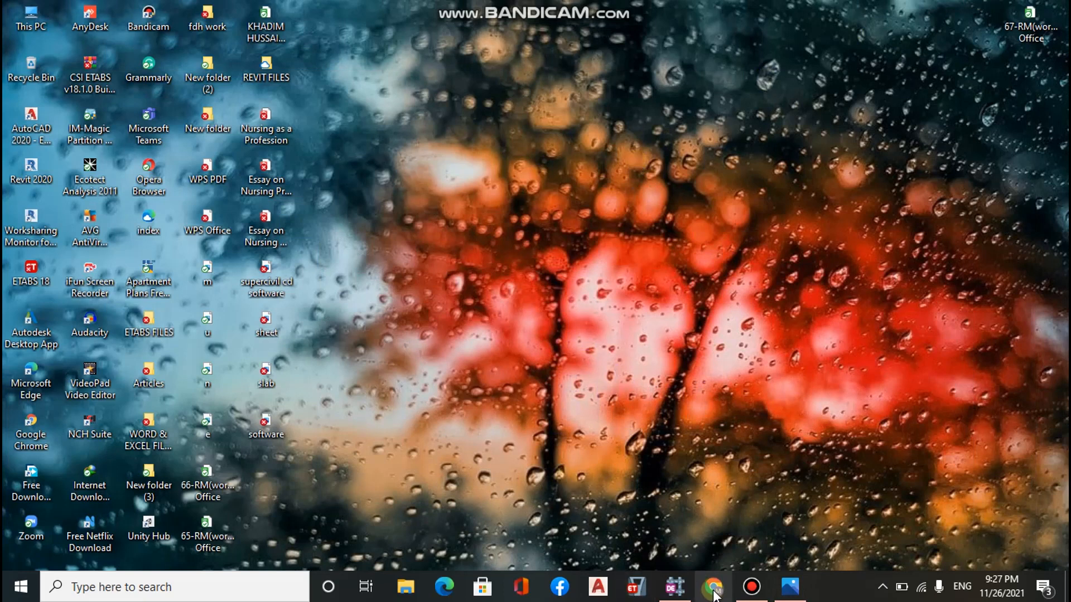
mouse_move(787, 588)
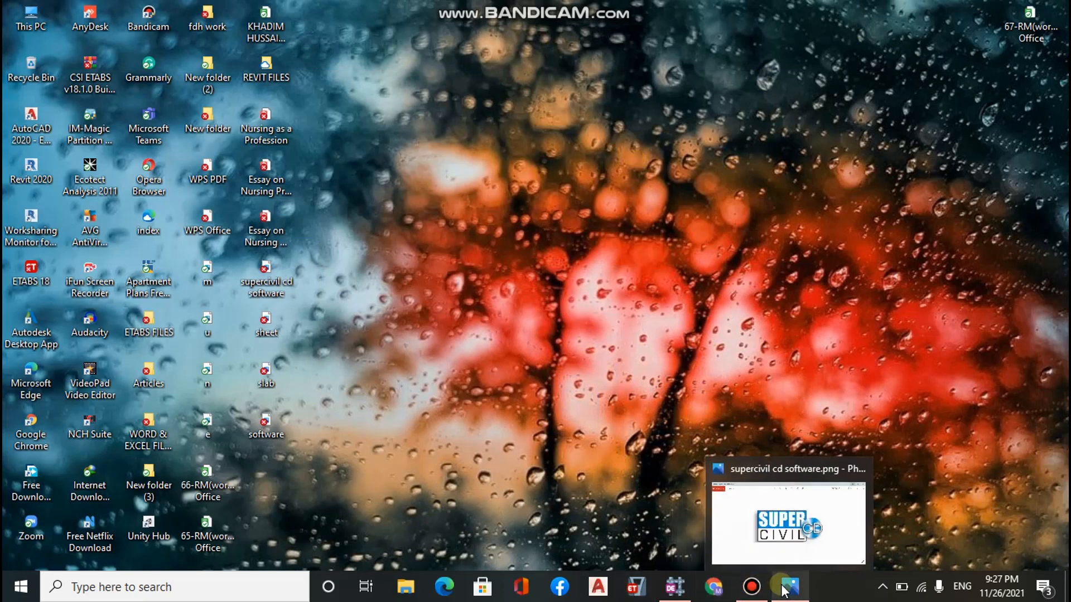
left_click(799, 530)
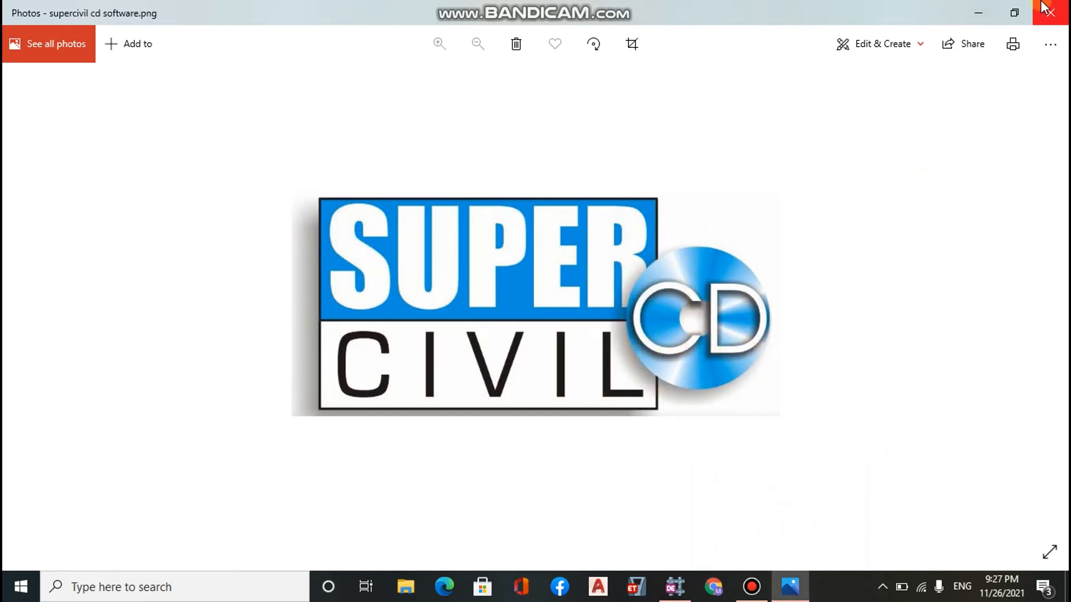
left_click(981, 9)
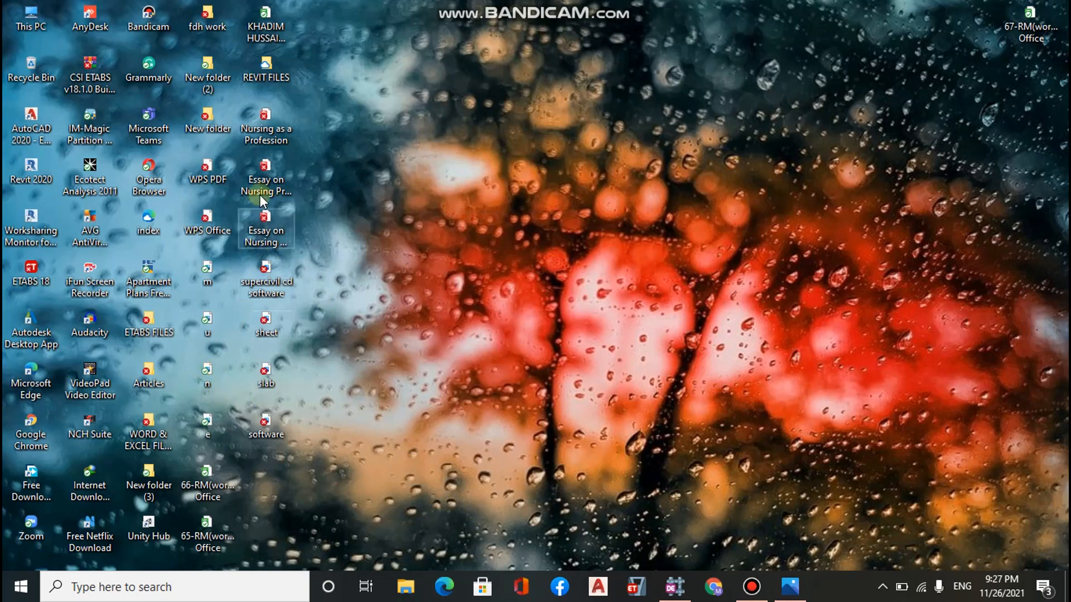
double_click(270, 421)
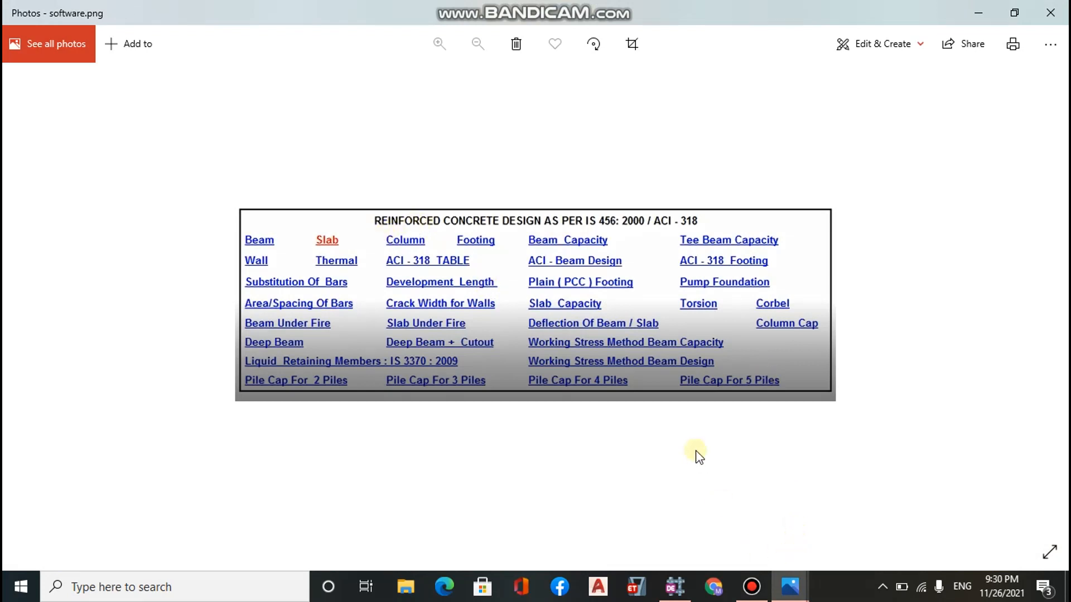
mouse_move(748, 588)
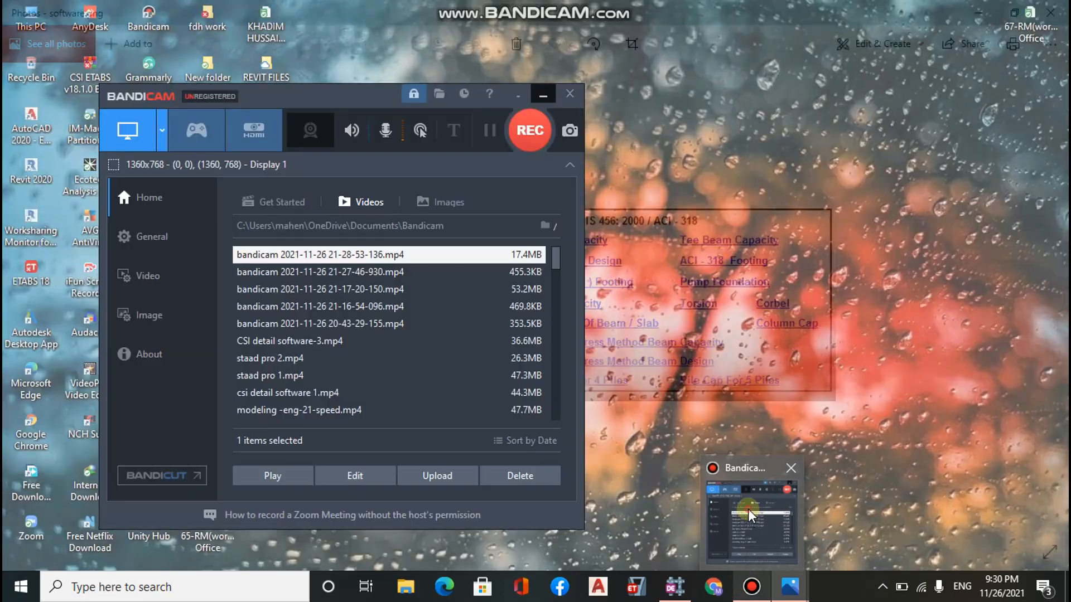
left_click(748, 510)
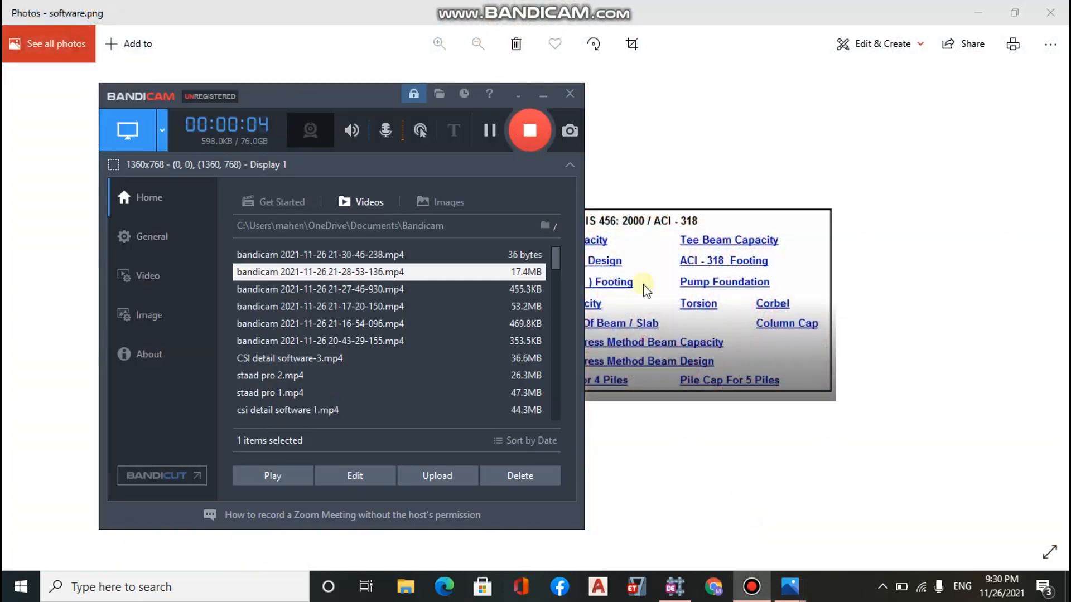
left_click(544, 95)
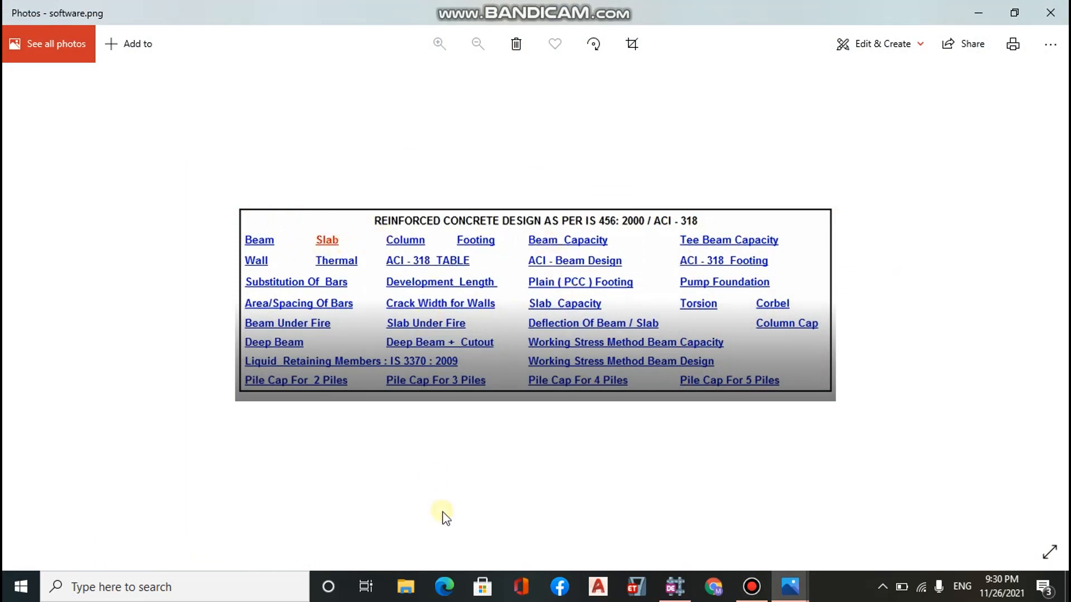
Browse on to the sheet image with the standard slab design table, and return to the desktop.
key("Right")
key("Right")
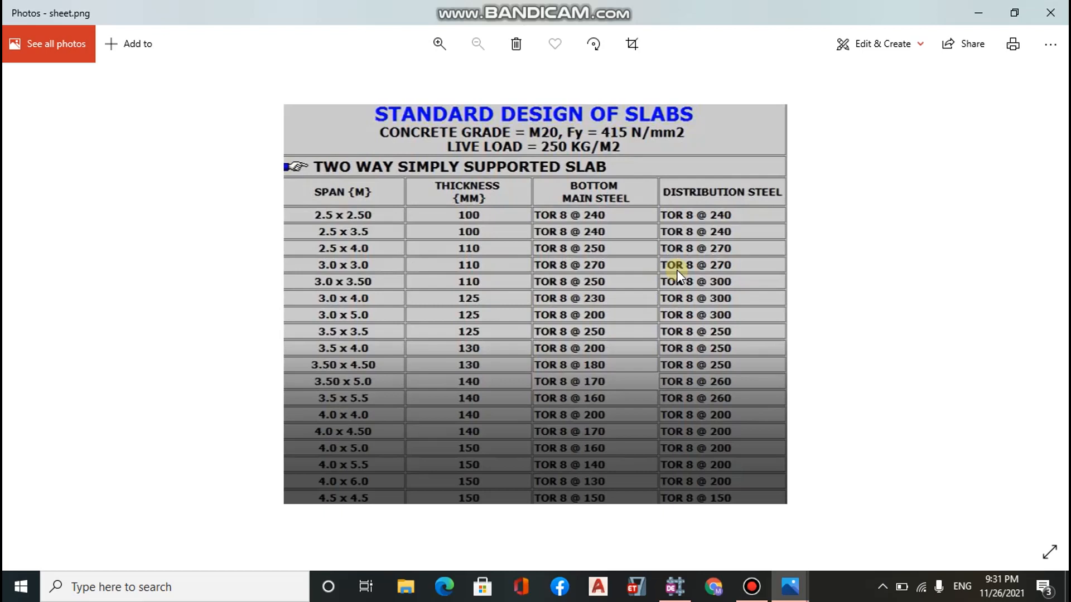
left_click(983, 11)
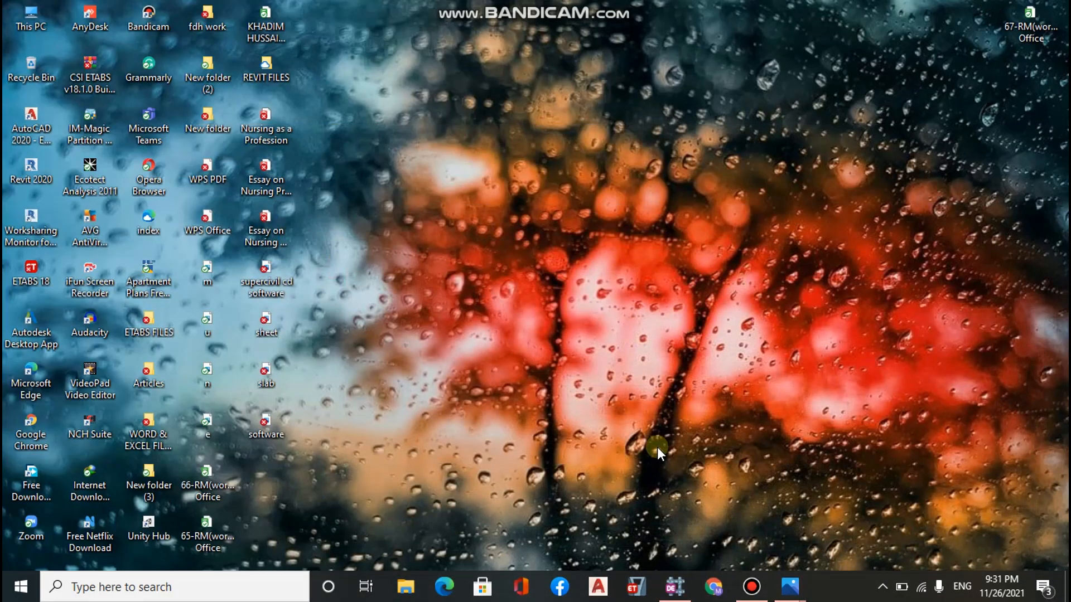